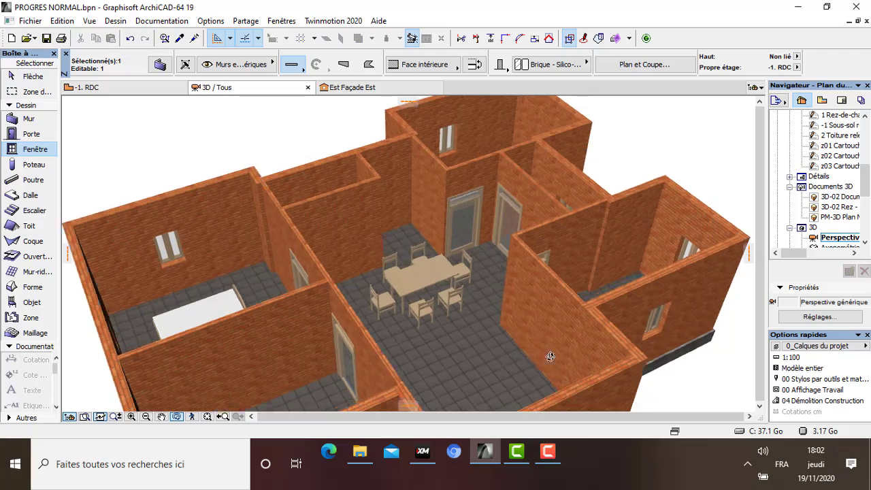
pyautogui.moveTo(465, 336); pyautogui.dragTo(440, 343)
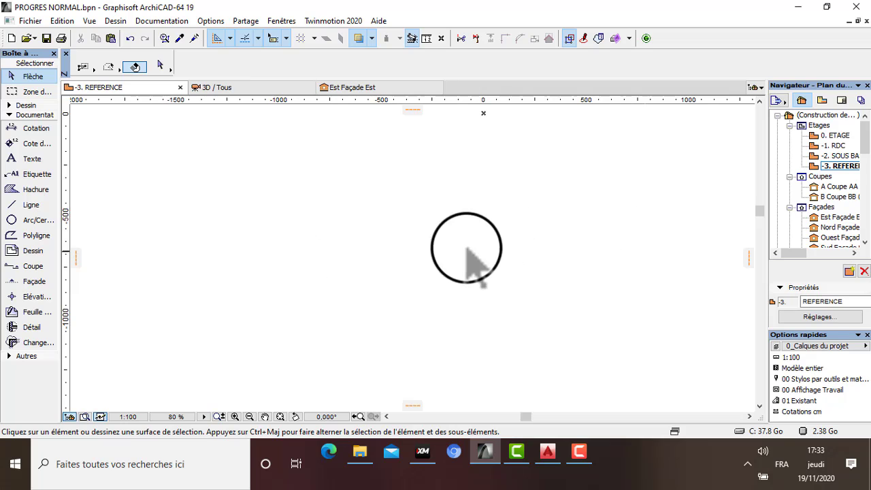
# Step: Try to place the external drawing PLAN 2D AUTOCAD.dwg from the desktop on the REFERENCE storey
pyautogui.click(27, 21)
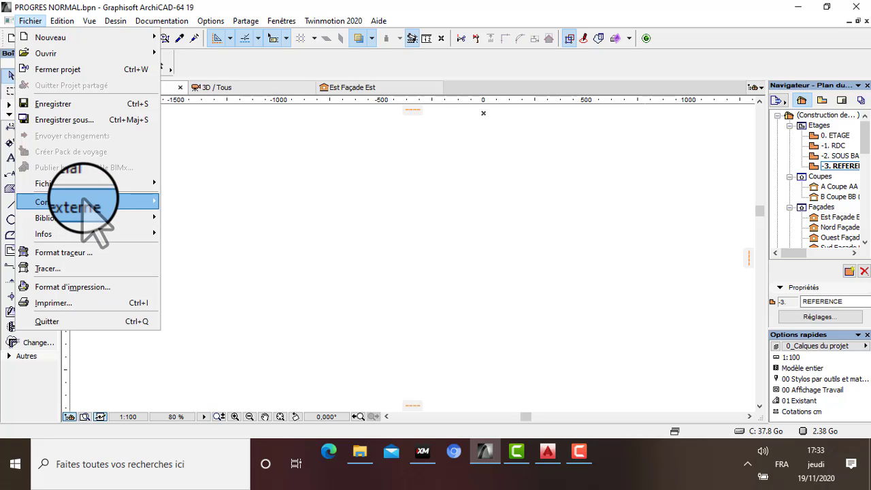
pyautogui.moveTo(96, 219)
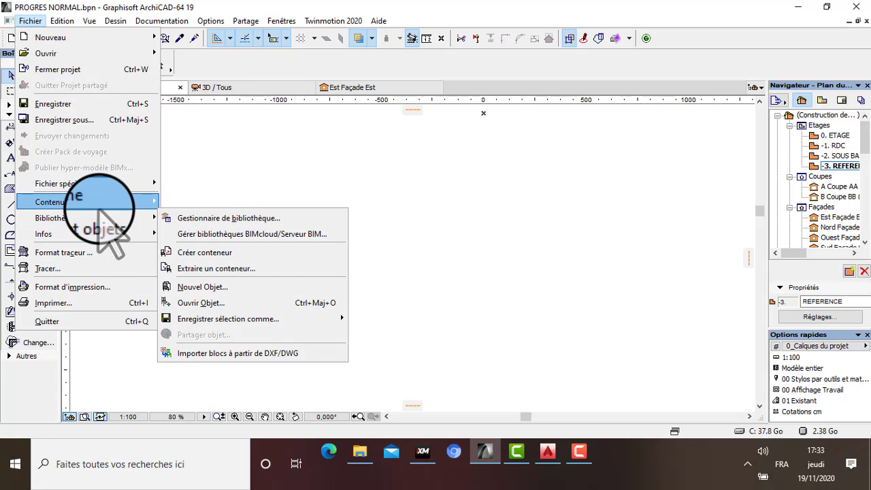
pyautogui.moveTo(105, 203)
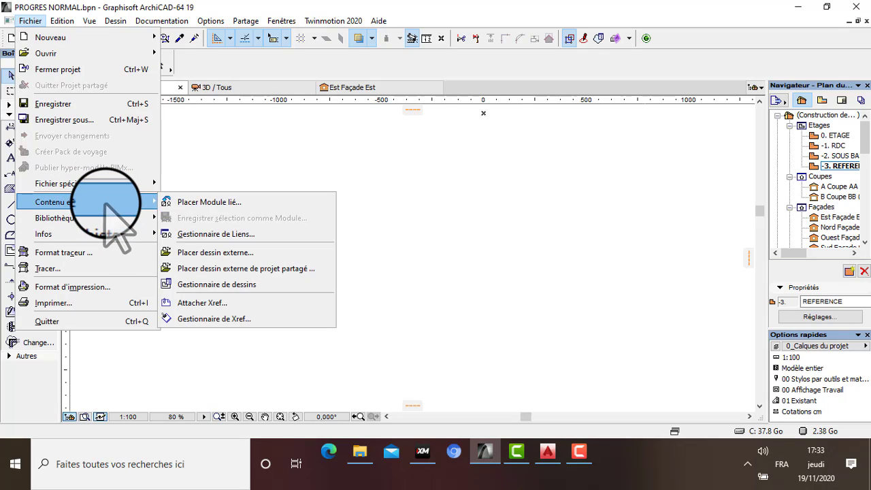
pyautogui.click(283, 253)
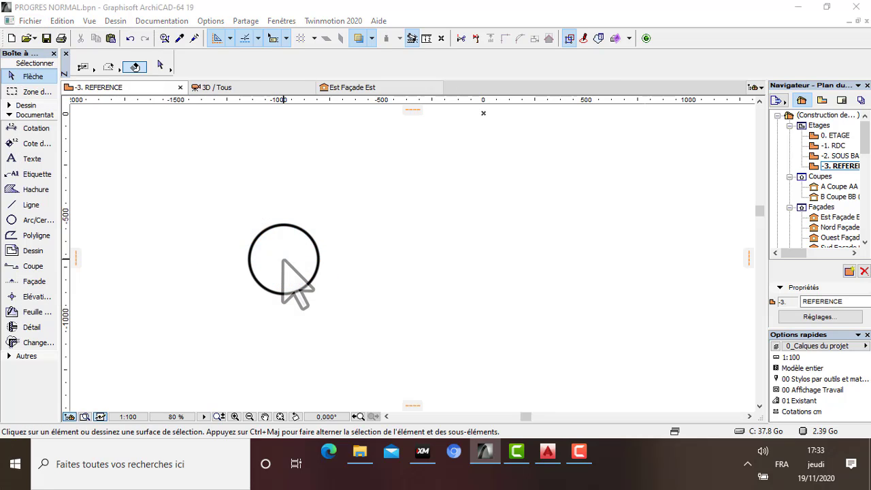
pyautogui.scroll(-10, 373, 225)
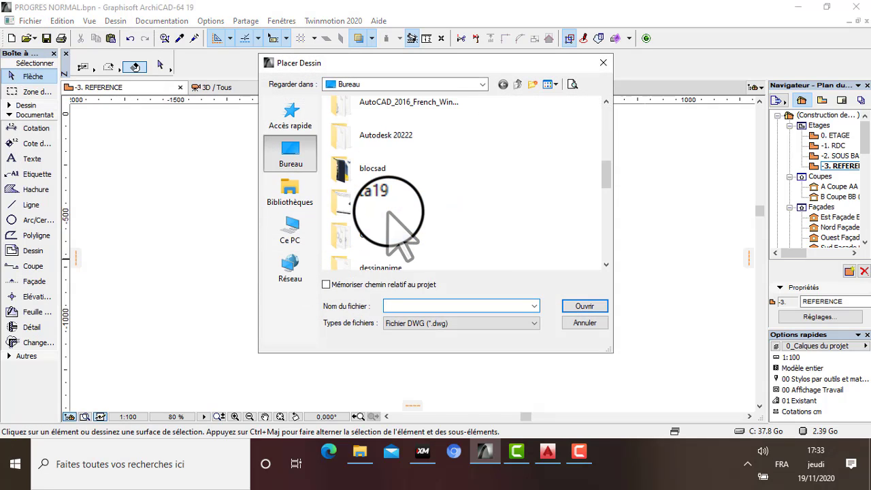
pyautogui.scroll(-2, 387, 223)
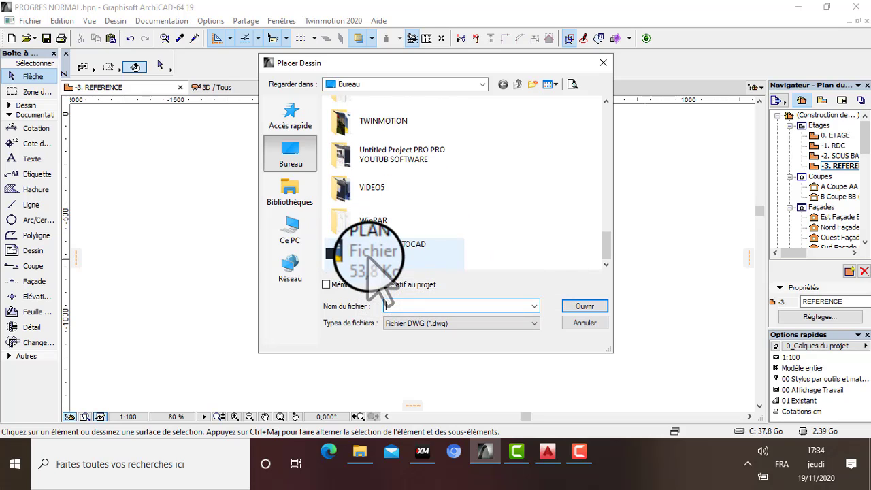
pyautogui.click(407, 249)
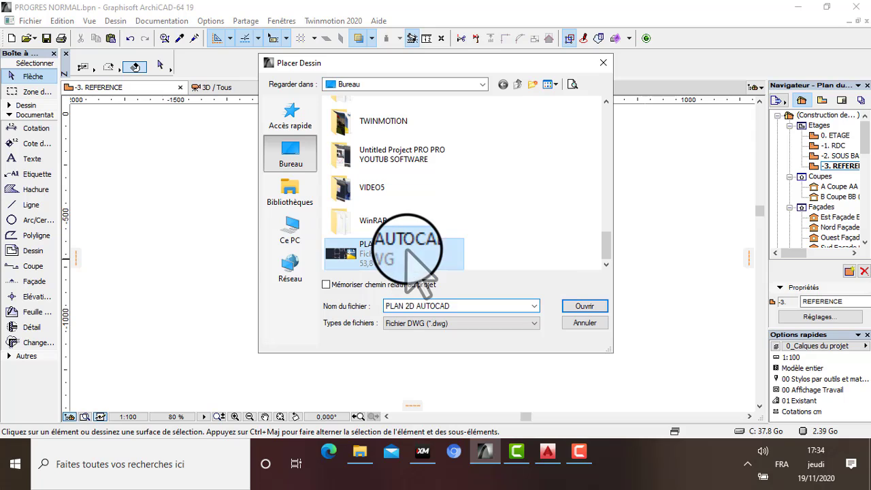
pyautogui.click(592, 305)
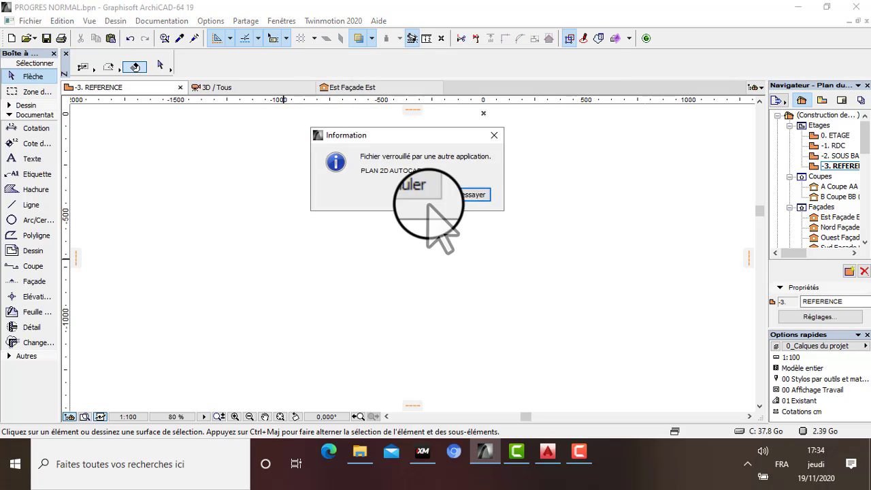
pyautogui.click(460, 196)
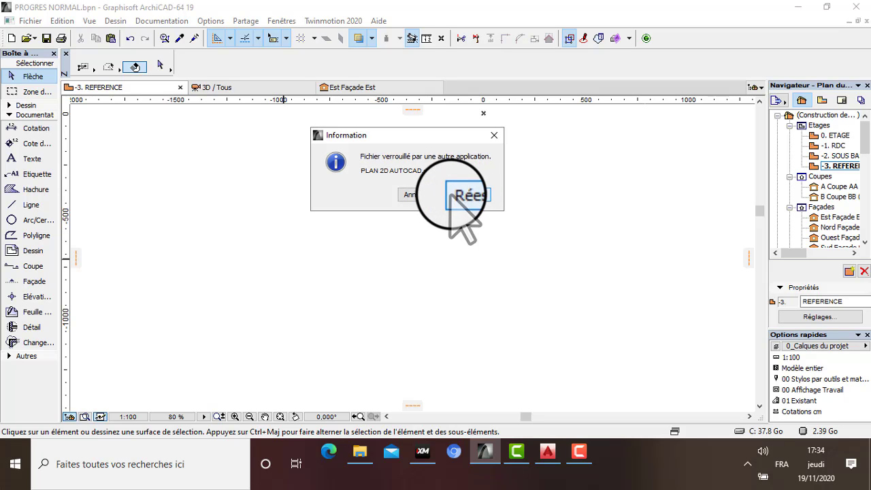
pyautogui.click(418, 194)
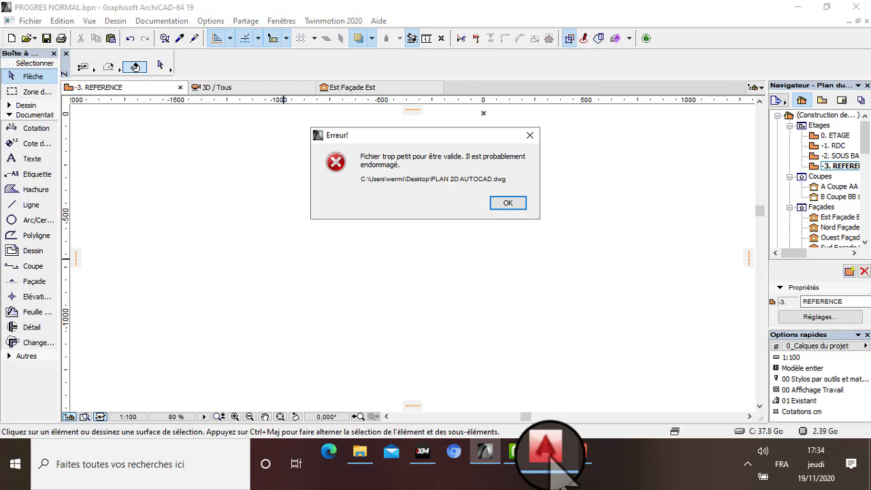
# Step: Close AutoCAD to release the locked DWG file, then dismiss the ArchiCAD error message
pyautogui.moveTo(551, 460)
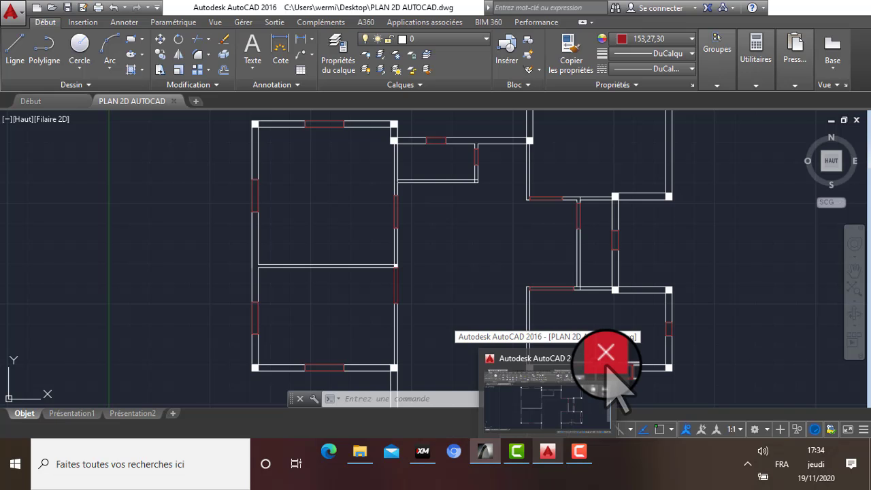
pyautogui.click(610, 367)
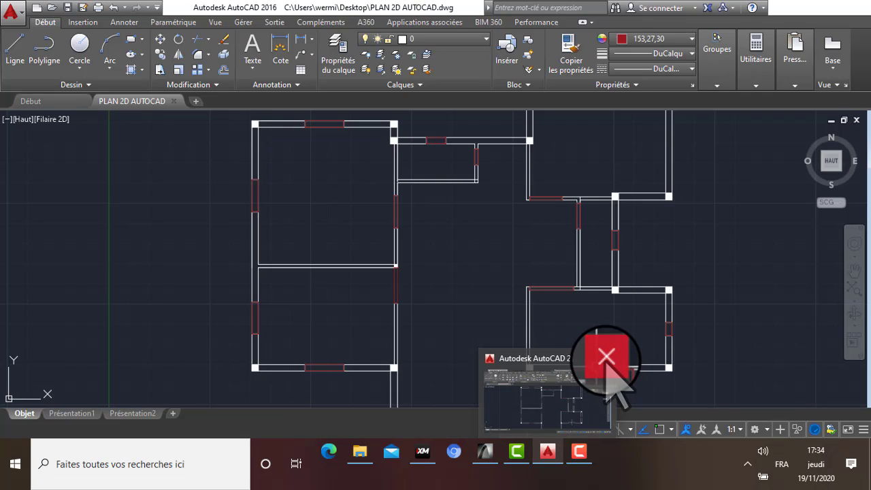
pyautogui.click(606, 361)
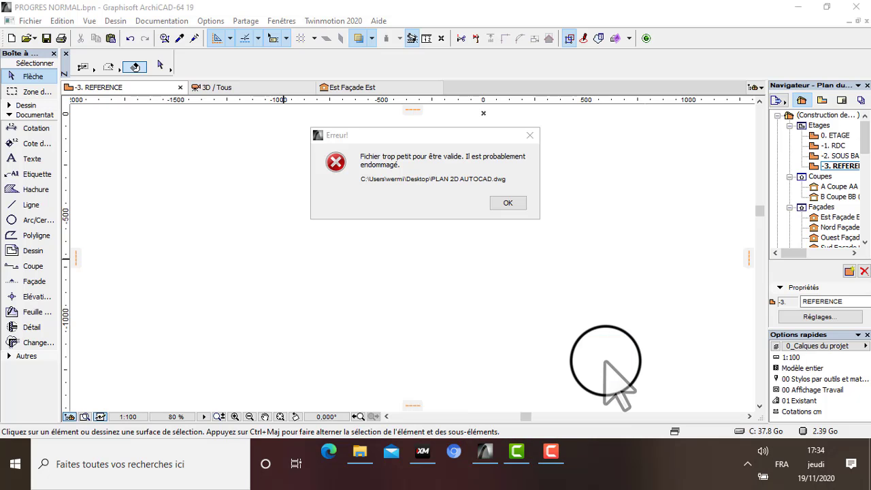
pyautogui.click(512, 204)
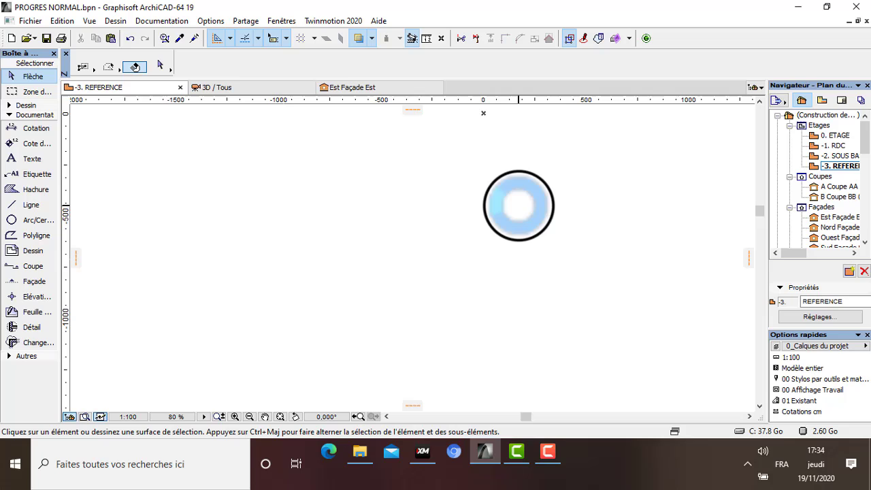
# Step: Open PLAN 2D AUTOCAD.dwg from the desktop as an external drawing for the REFERENCE storey
pyautogui.click(31, 21)
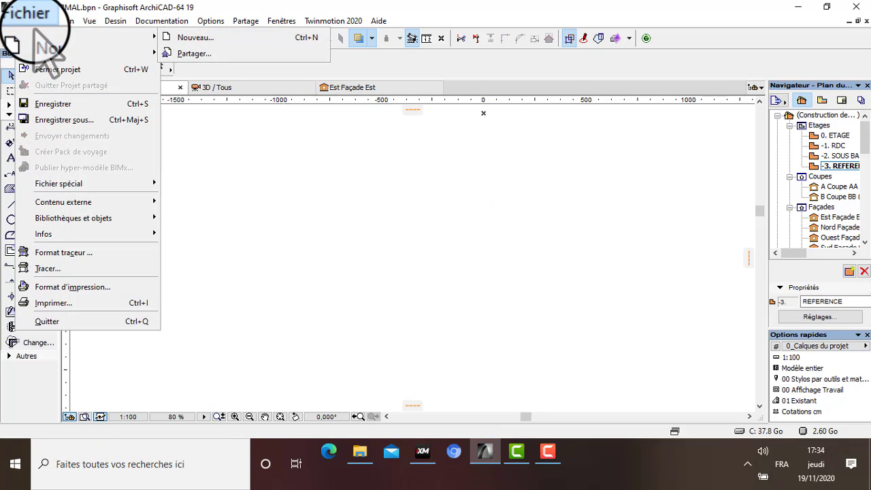
pyautogui.moveTo(95, 202)
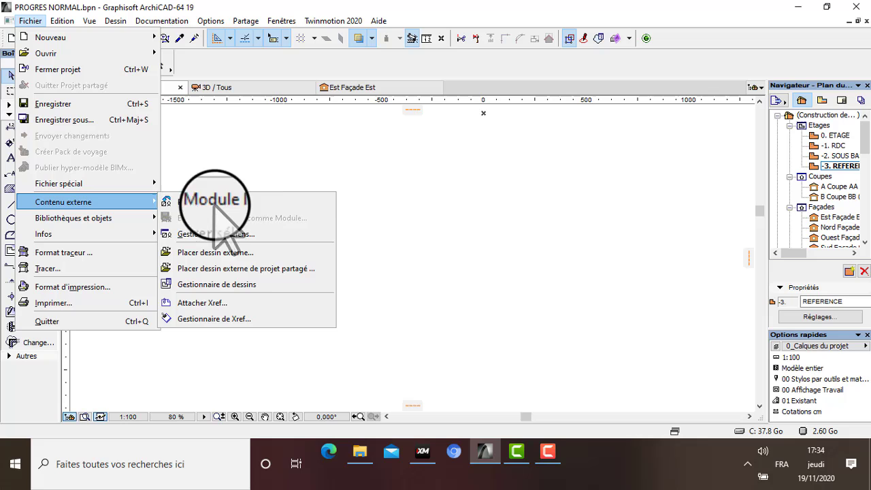
pyautogui.click(242, 253)
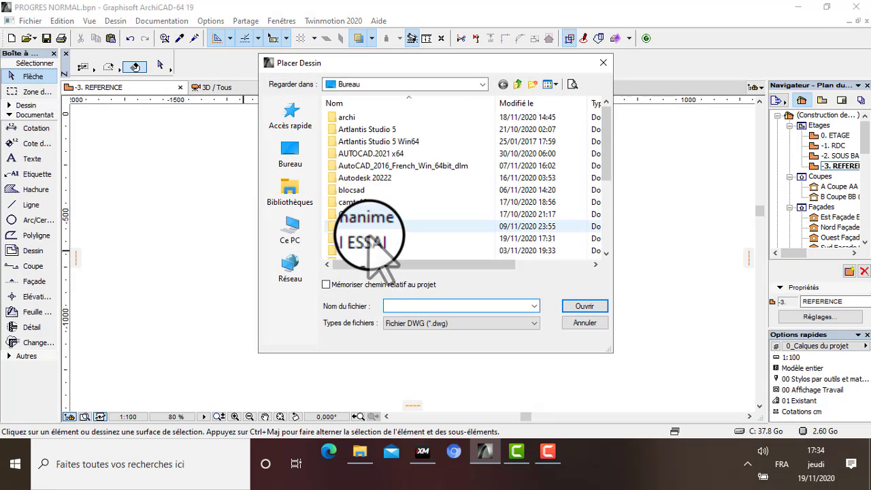
pyautogui.scroll(-5, 381, 250)
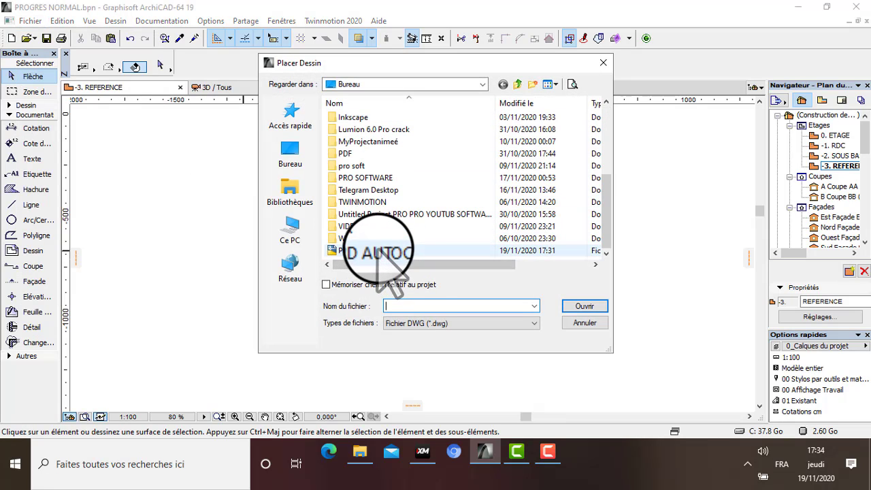
pyautogui.click(385, 251)
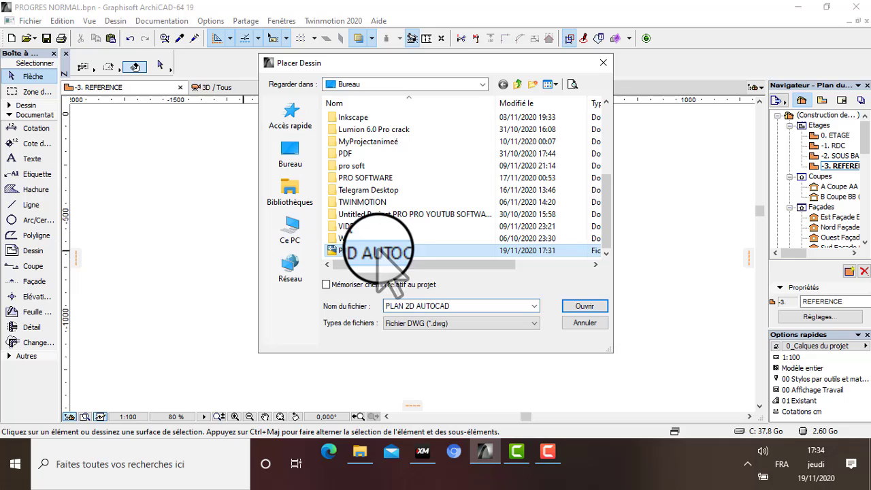
pyautogui.click(585, 307)
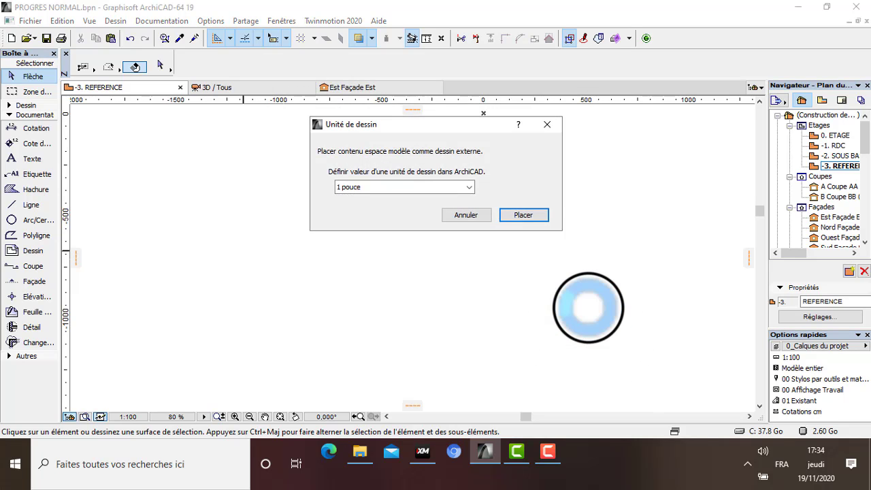
# Step: Set the drawing unit to 1 millimetre and anchor the external drawing at the project origin
pyautogui.click(466, 185)
pyautogui.click(436, 216)
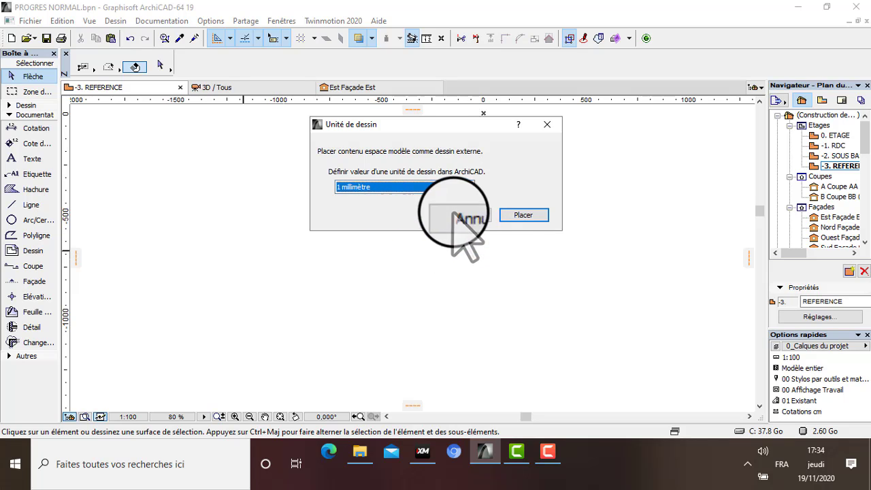
pyautogui.click(521, 215)
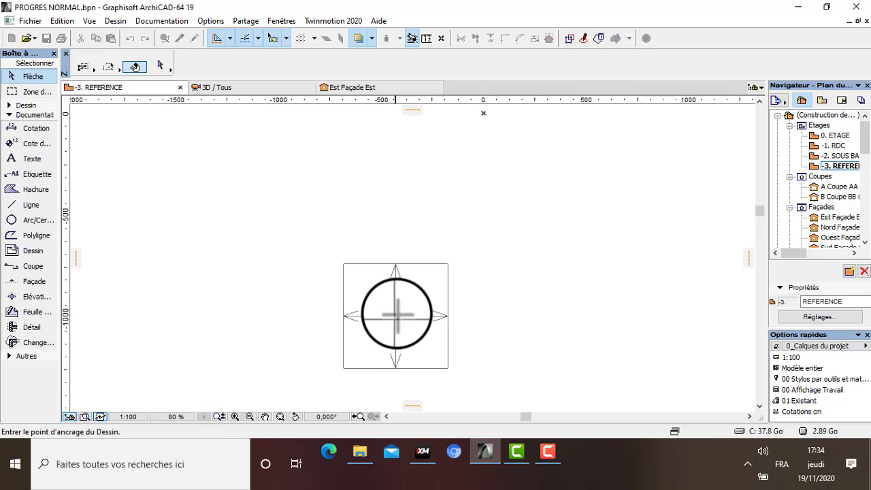
pyautogui.scroll(-3, 401, 312)
pyautogui.scroll(-3, 404, 308)
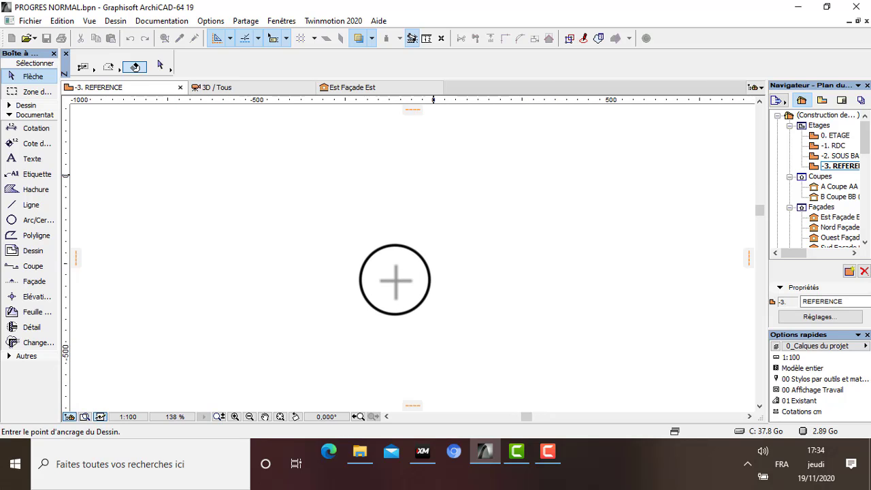
pyautogui.scroll(3, 431, 175)
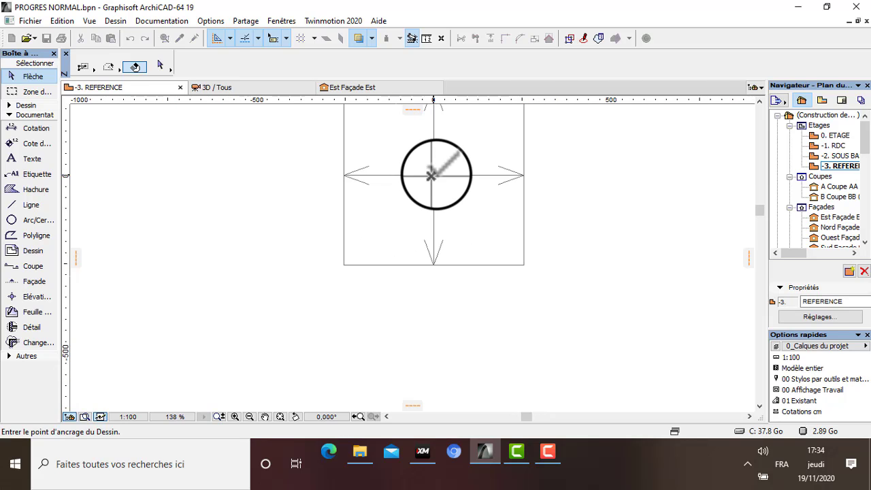
pyautogui.click(434, 175)
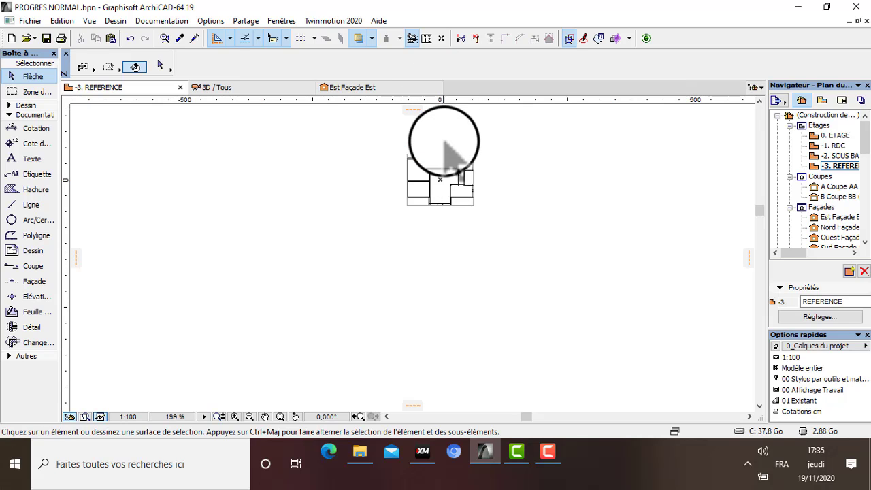
# Step: Examine the placed floor plan drawing around the project origin
pyautogui.scroll(4, 439, 155)
pyautogui.scroll(2, 507, 284)
pyautogui.scroll(-2, 401, 218)
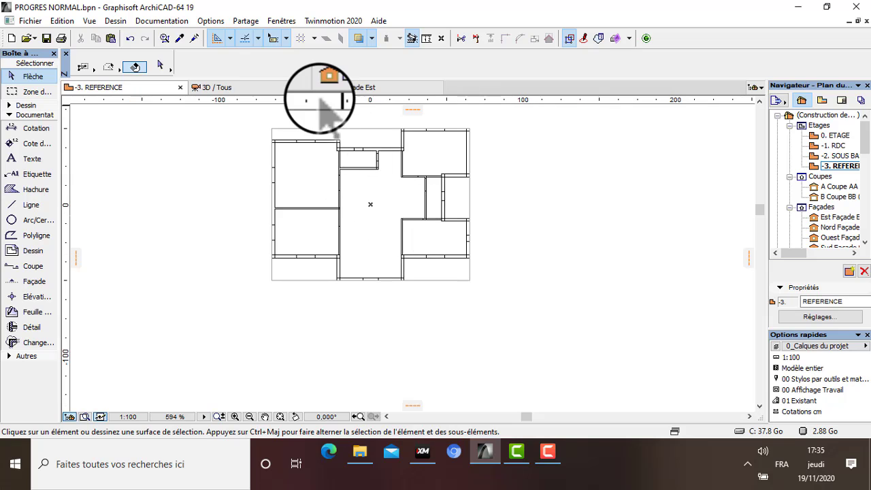
pyautogui.scroll(2, 318, 119)
pyautogui.scroll(-1, 314, 150)
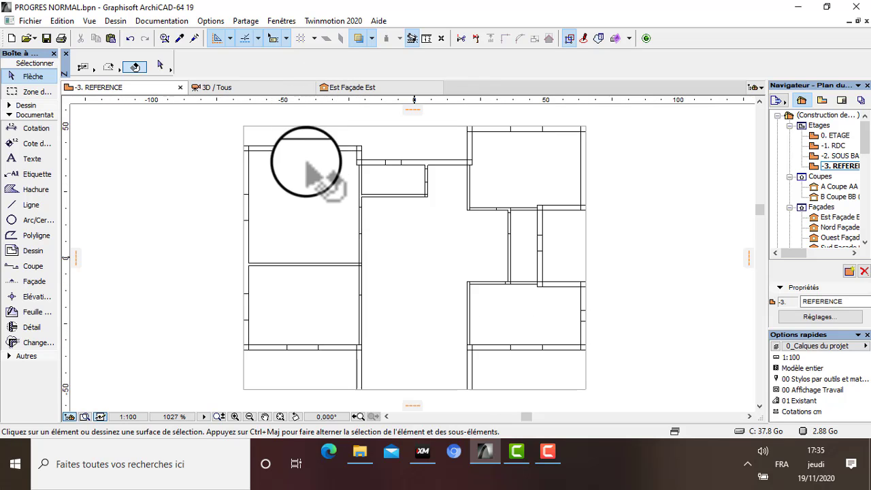
pyautogui.scroll(-1, 334, 231)
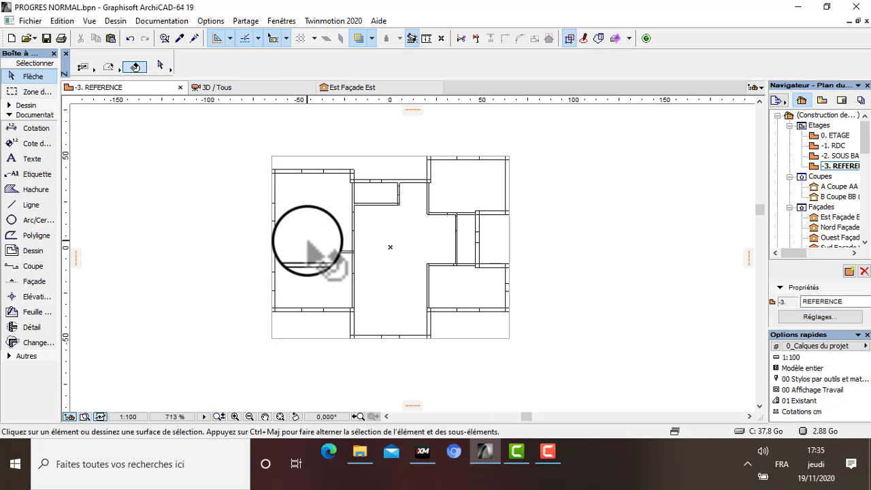
pyautogui.click(390, 250)
pyautogui.click(653, 287)
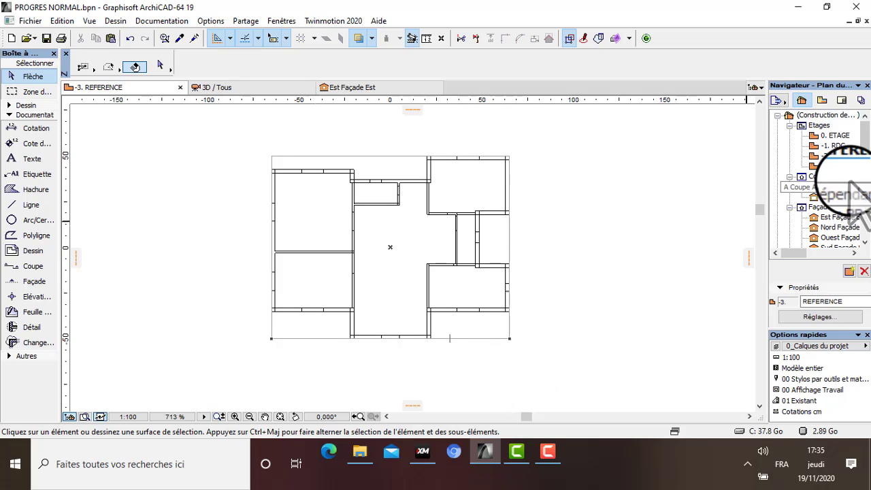
# Step: Display the REFERENCE storey as the trace reference
pyautogui.rightClick(833, 156)
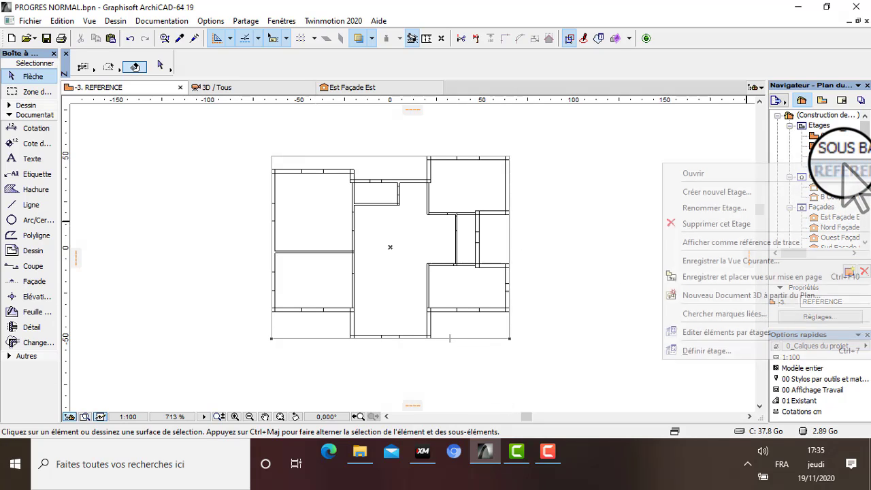
pyautogui.click(778, 242)
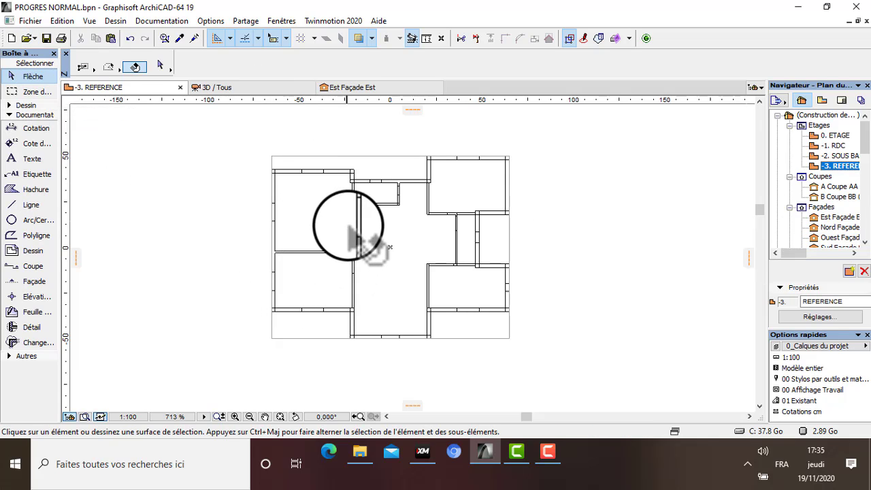
# Step: Resize the placed floor plan drawing graphically, using a wall thickness at an upper corner as reference and setting it to 20 cm
pyautogui.scroll(2, 351, 235)
pyautogui.click(354, 186)
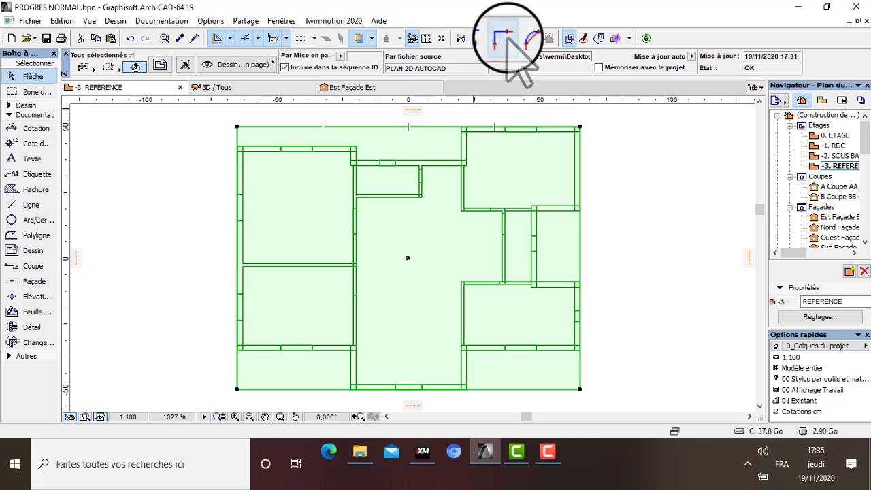
pyautogui.click(535, 40)
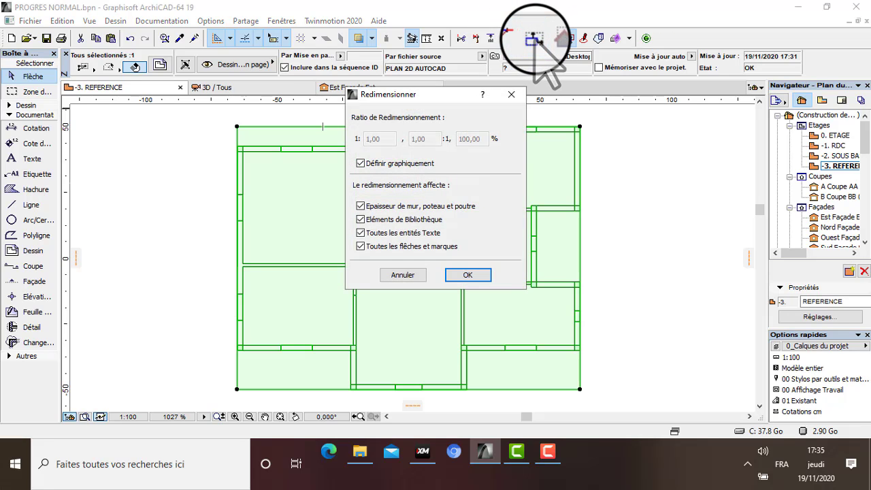
pyautogui.click(468, 274)
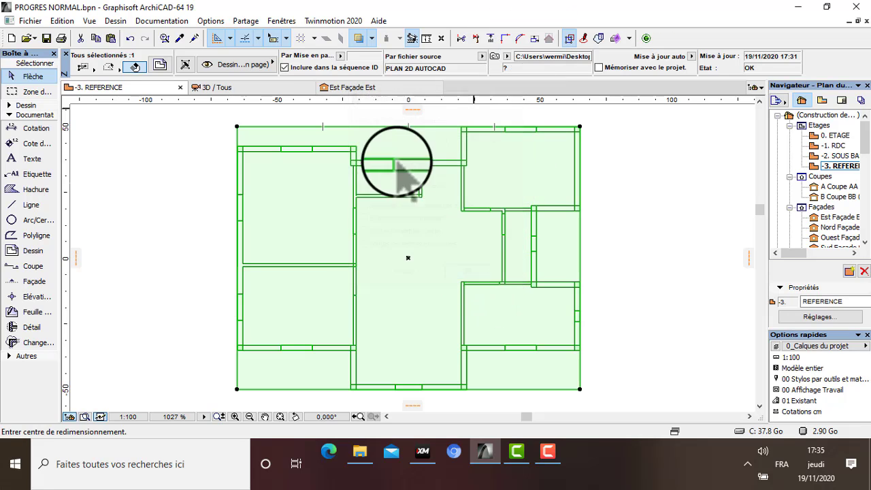
pyautogui.scroll(10, 343, 133)
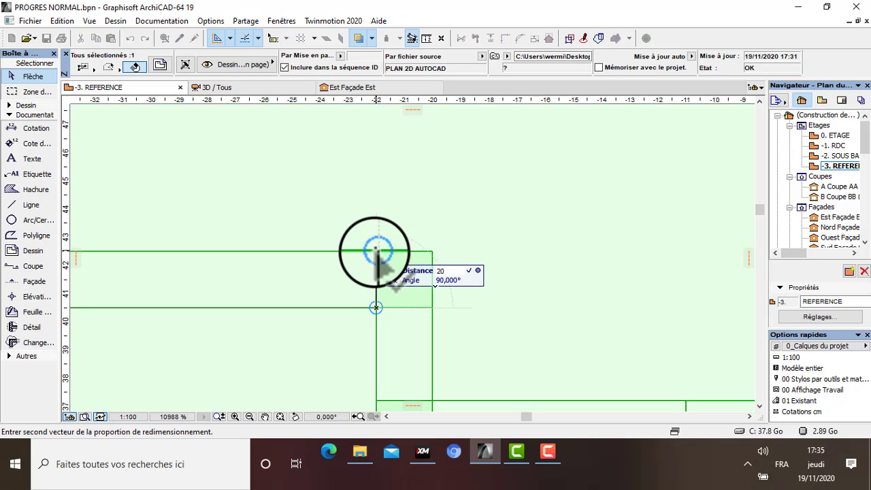
pyautogui.press('Return')
pyautogui.scroll(-10, 376, 253)
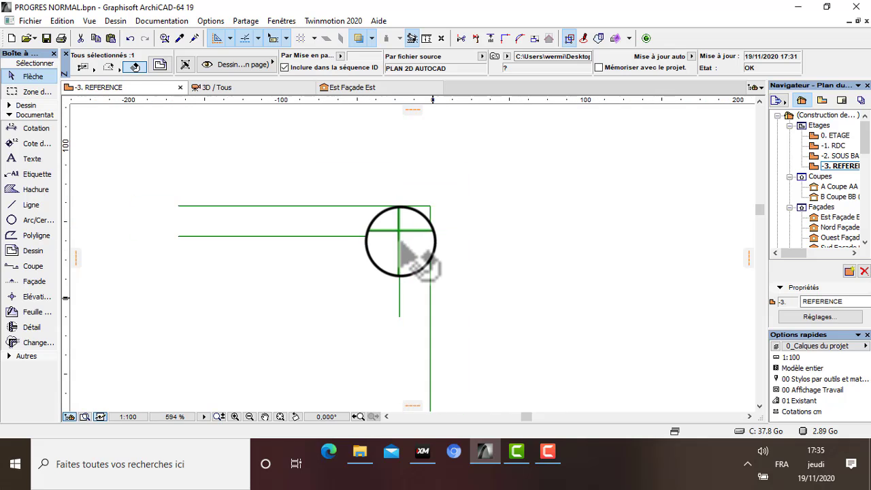
pyautogui.press('Escape')
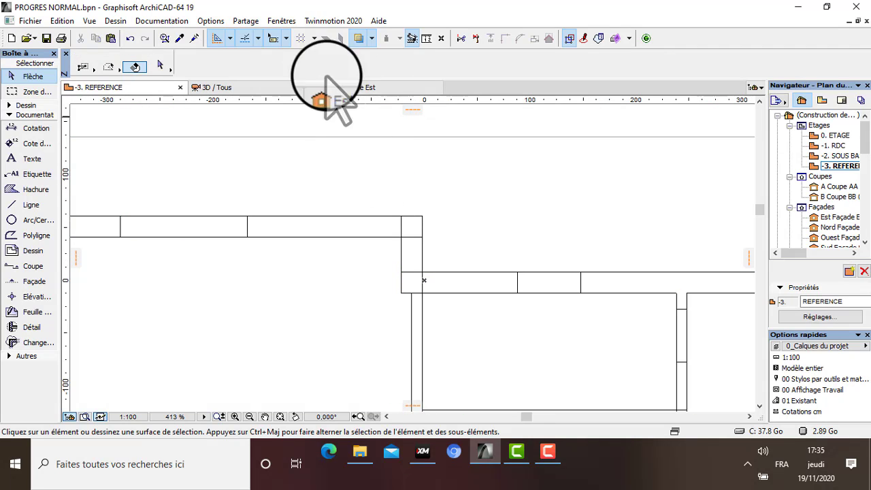
# Step: Check the model, layout and angle units in the project's working unit preferences
pyautogui.click(281, 21)
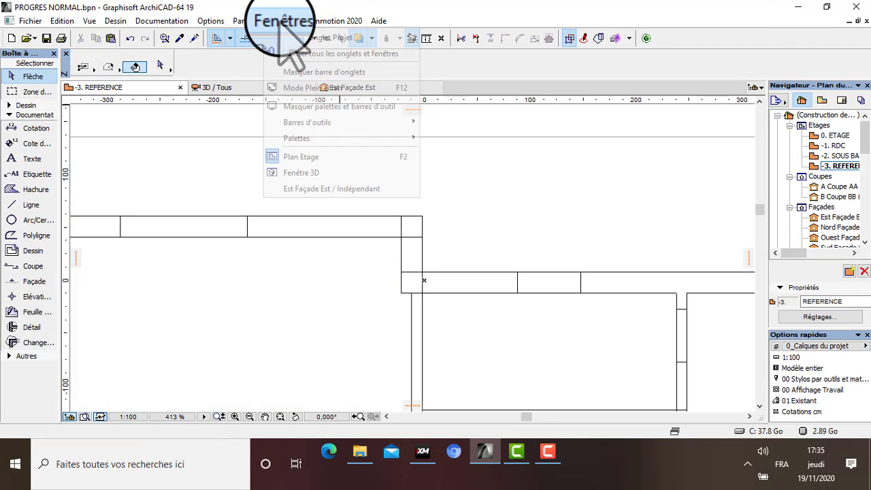
pyautogui.click(344, 187)
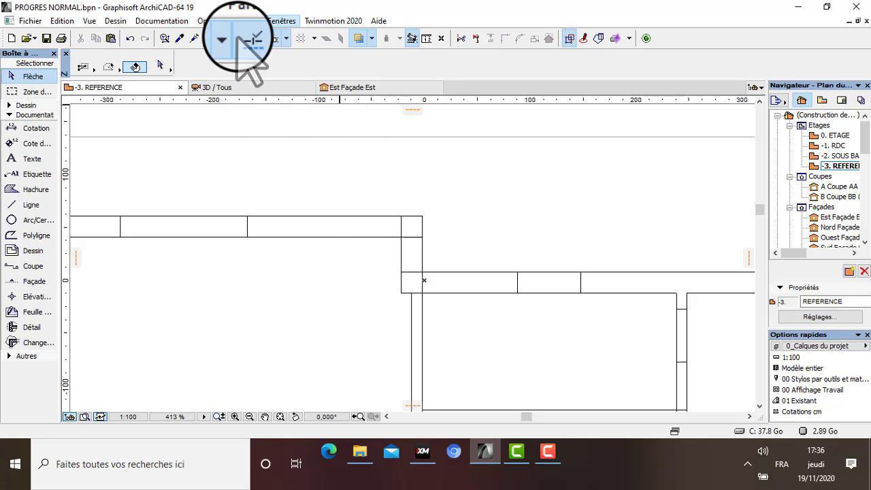
pyautogui.click(212, 22)
pyautogui.moveTo(261, 164)
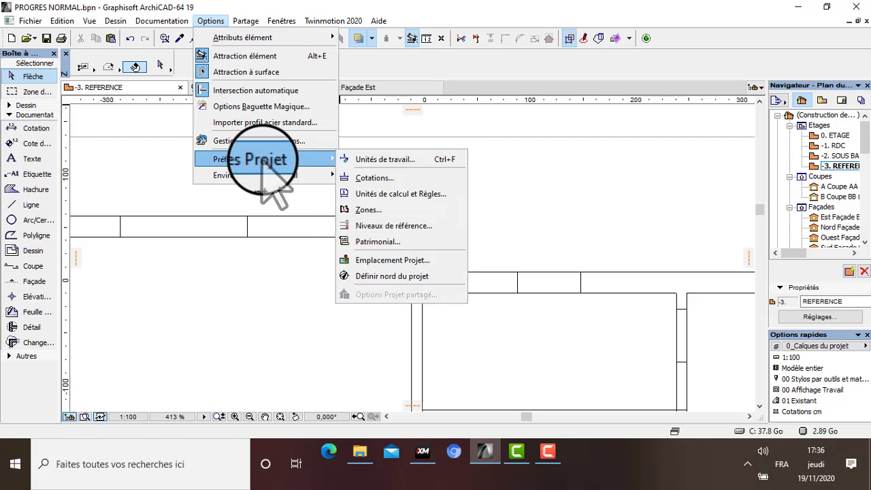
pyautogui.click(361, 159)
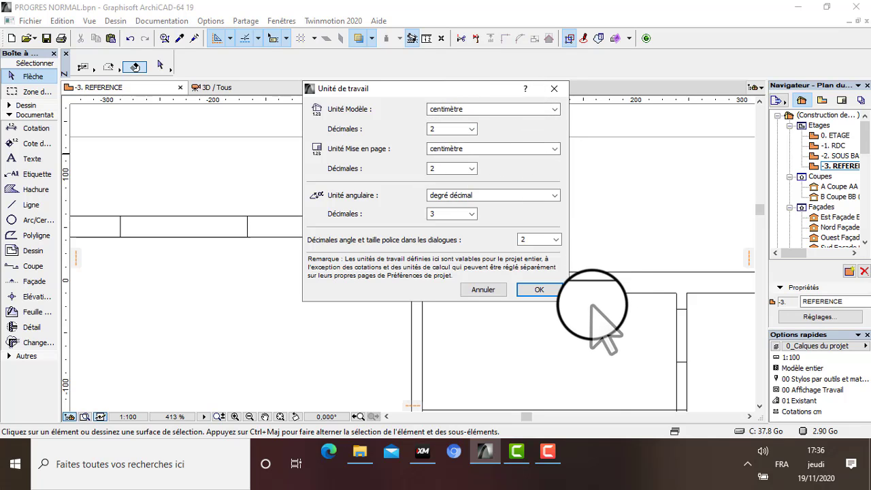
pyautogui.click(549, 289)
# Step: Examine the whole resized floor plan on the REFERENCE storey and look briefly at the 3D view
pyautogui.scroll(-5, 456, 235)
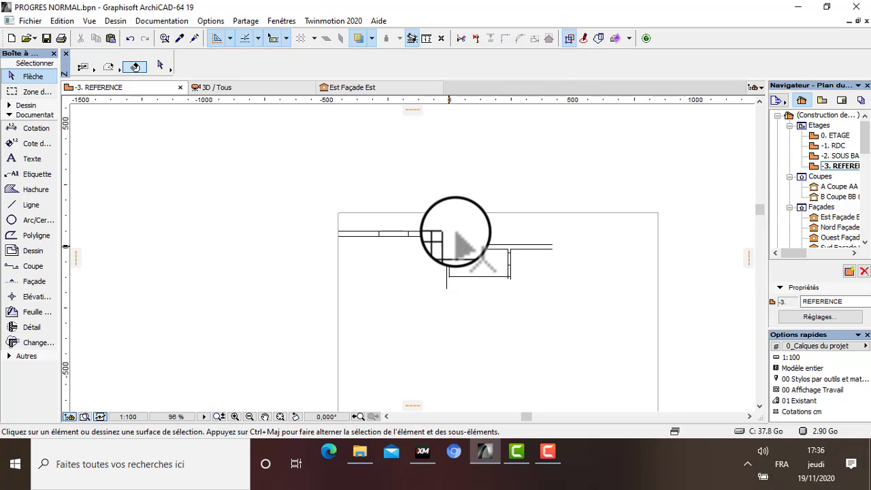
pyautogui.scroll(-4, 476, 271)
pyautogui.scroll(5, 506, 362)
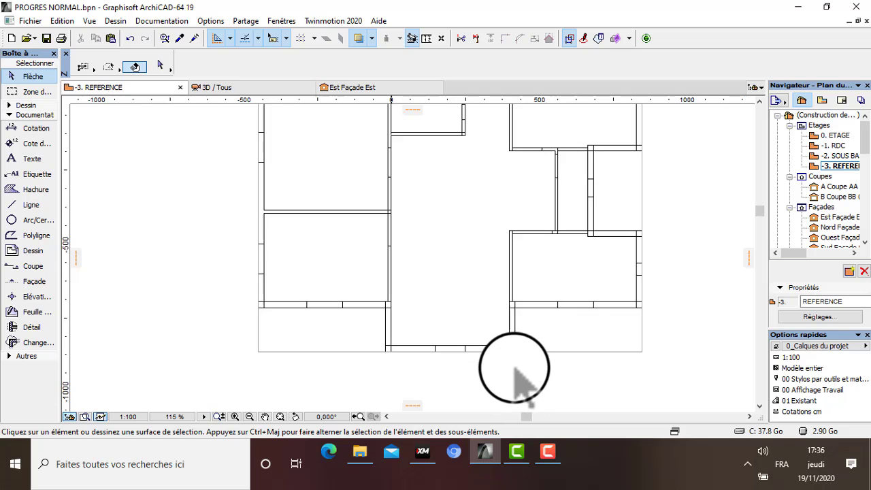
pyautogui.scroll(-1, 515, 368)
pyautogui.scroll(-3, 514, 367)
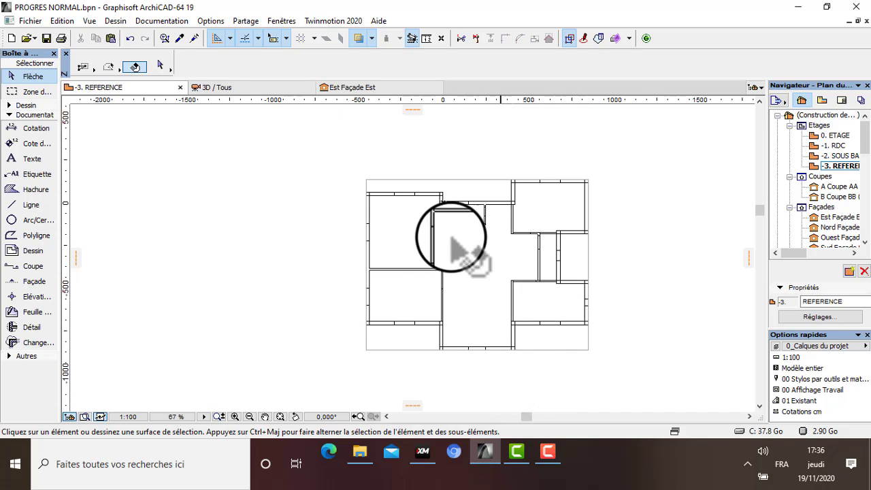
pyautogui.scroll(-1, 361, 255)
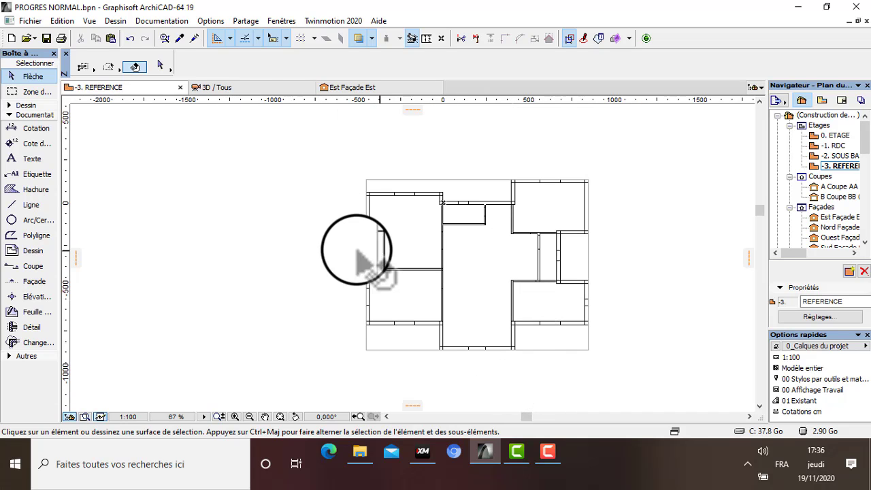
pyautogui.click(224, 88)
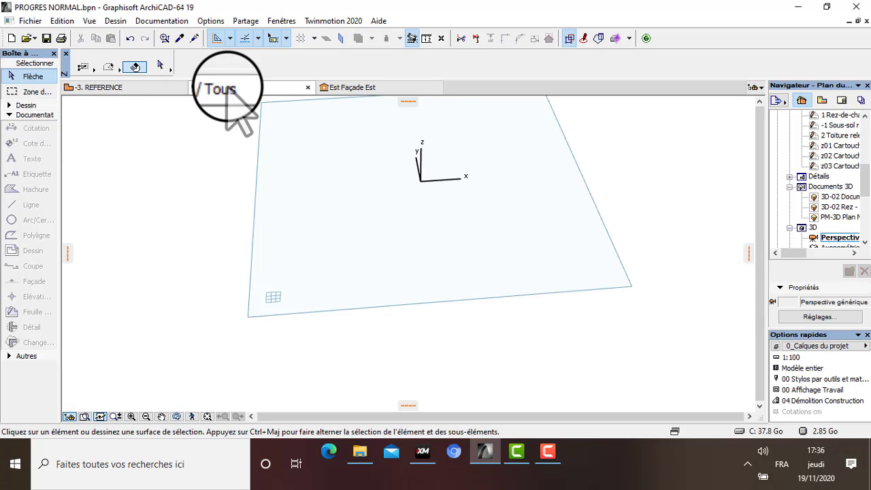
pyautogui.click(149, 88)
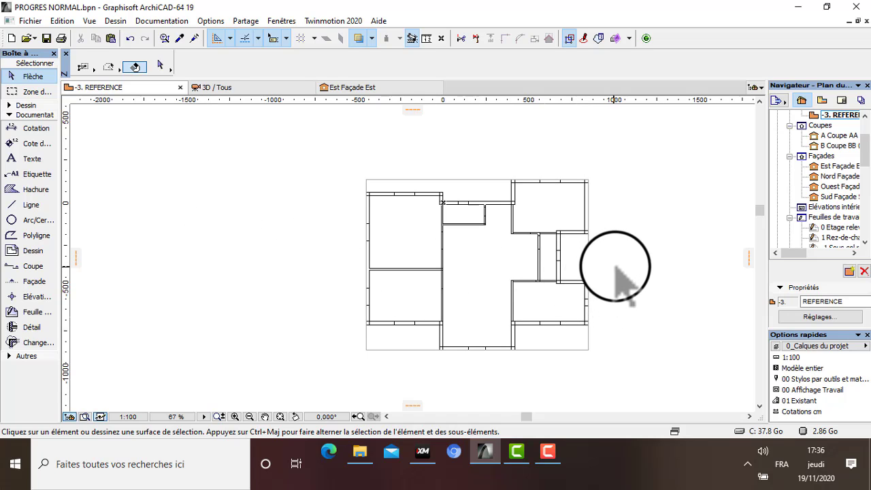
pyautogui.scroll(1, 615, 269)
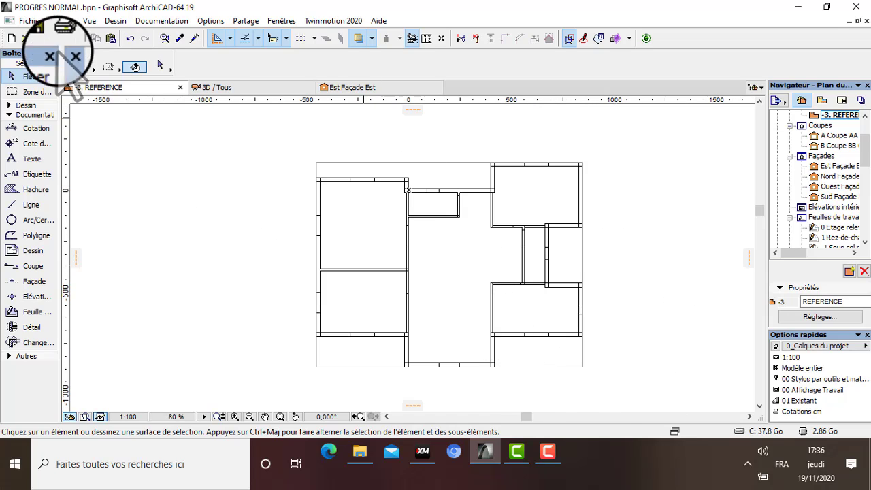
# Step: Activate the Wall tool and review its default geometry and position settings
pyautogui.click(15, 103)
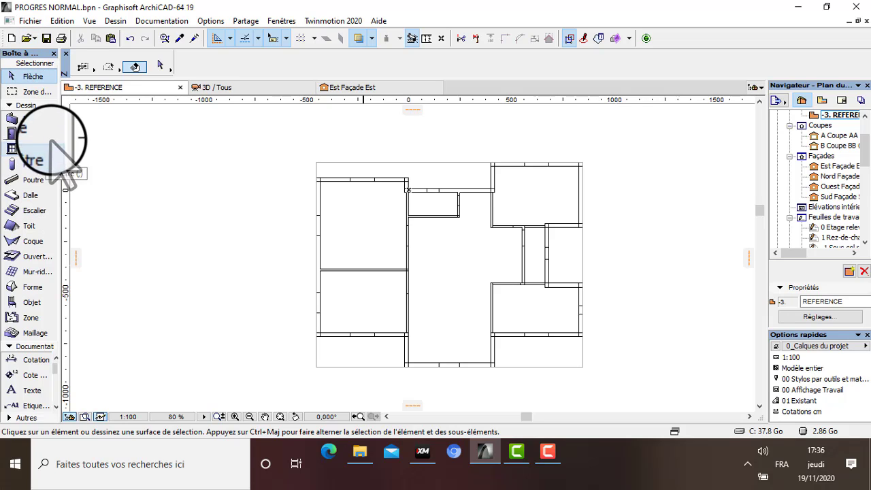
pyautogui.doubleClick(29, 118)
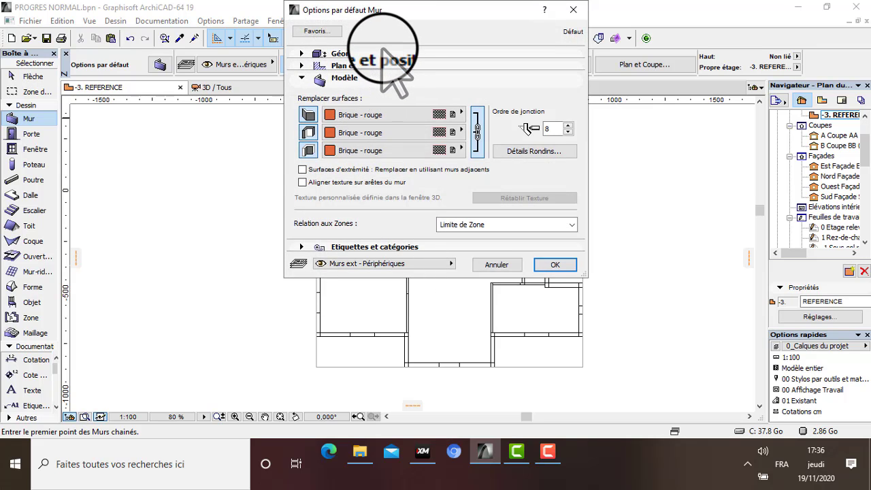
pyautogui.click(382, 53)
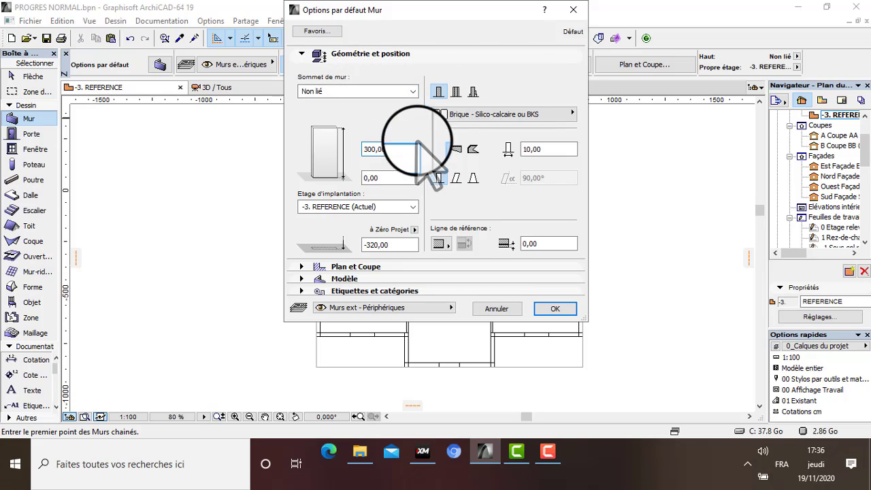
pyautogui.click(573, 11)
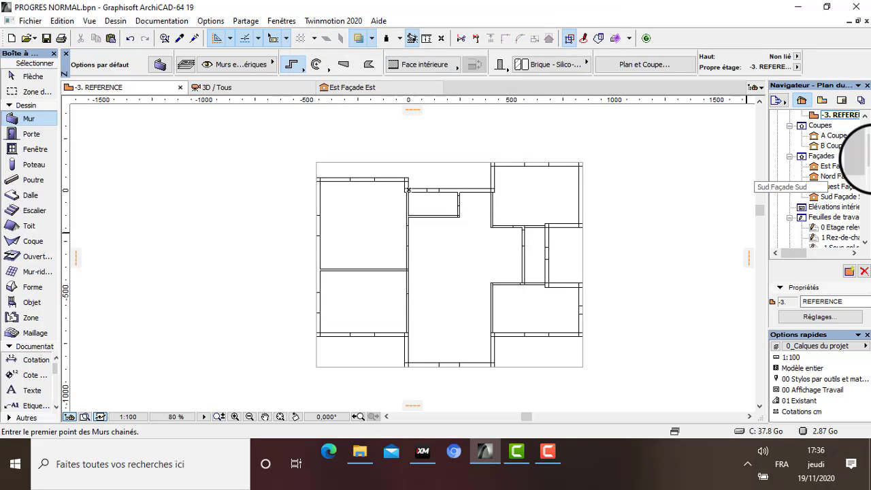
# Step: Switch to the SOUS BASSEMENT storey and frame the traced floor plan
pyautogui.scroll(2, 852, 158)
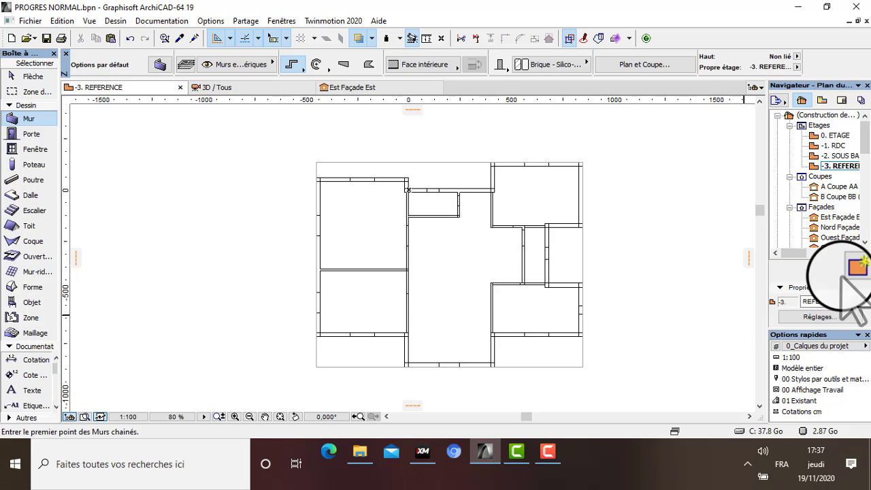
pyautogui.doubleClick(834, 155)
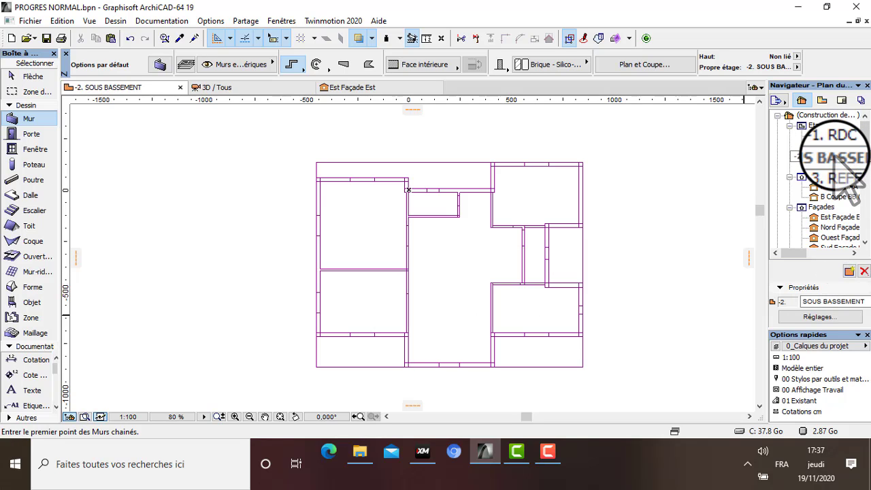
pyautogui.scroll(3, 399, 272)
pyautogui.scroll(-1, 399, 269)
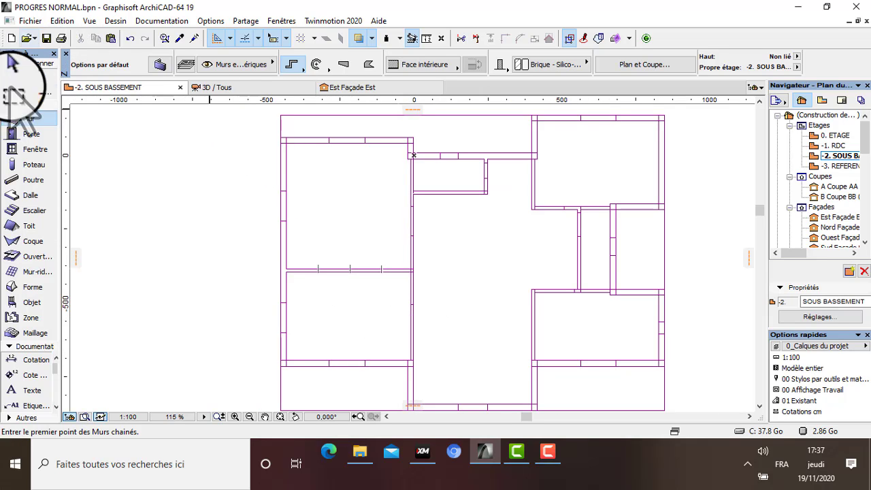
# Step: Set the default wall height to 40 cm and its thickness to 30 cm for the SOUS BASSEMENT storey
pyautogui.doubleClick(25, 120)
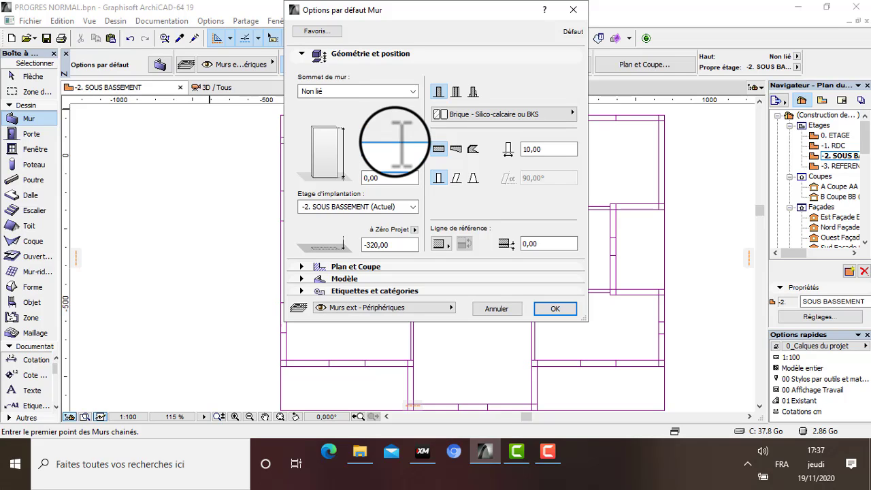
pyautogui.write('40,00')
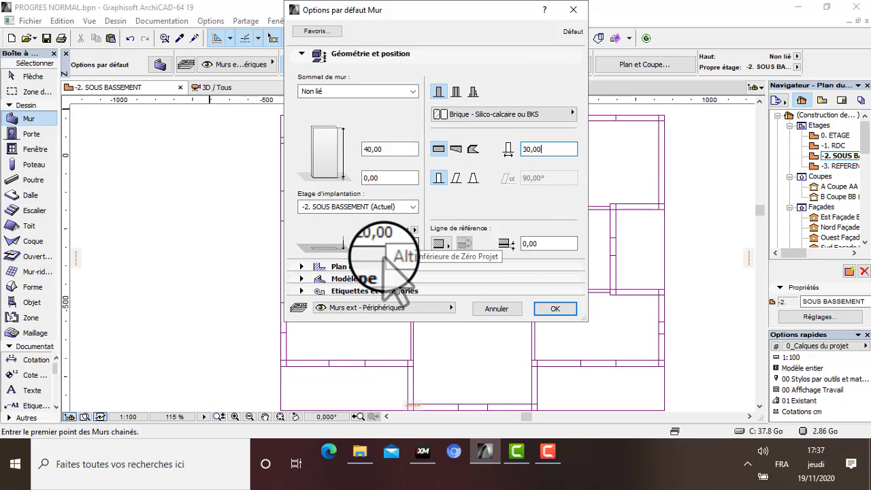
pyautogui.click(344, 290)
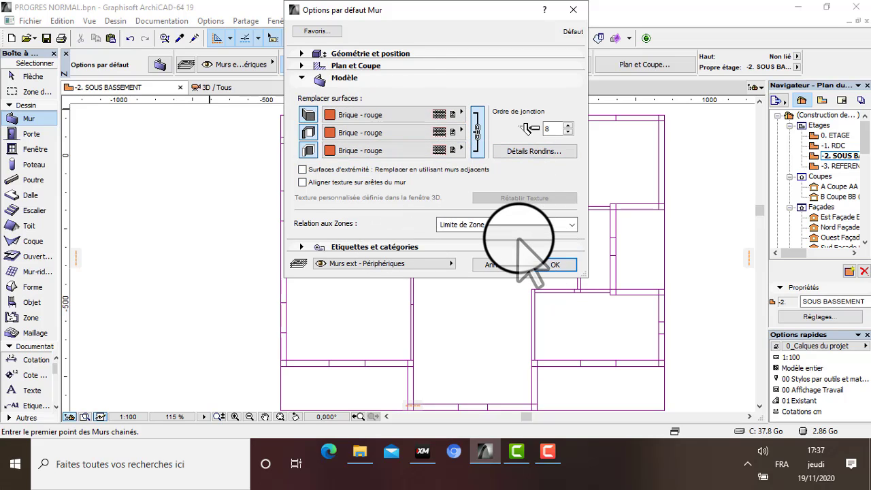
pyautogui.click(559, 267)
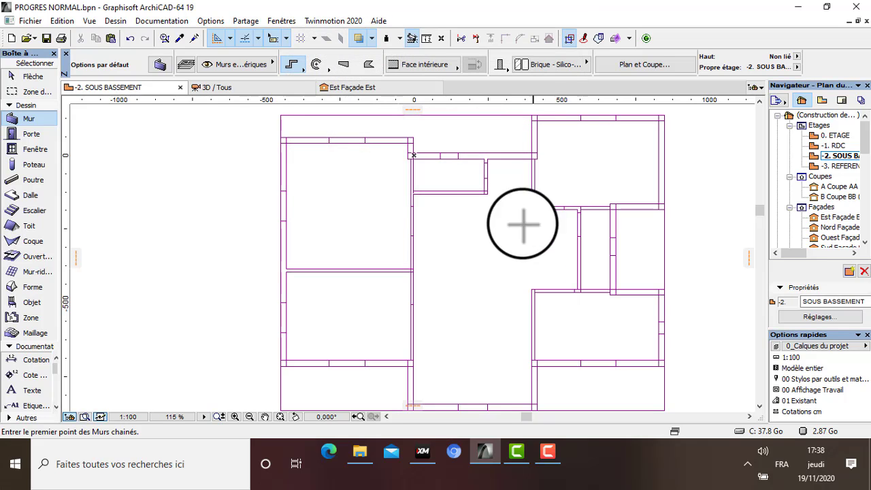
# Step: Start a chained wall at the outer upper-left corner of the traced floor plan
pyautogui.scroll(6, 334, 121)
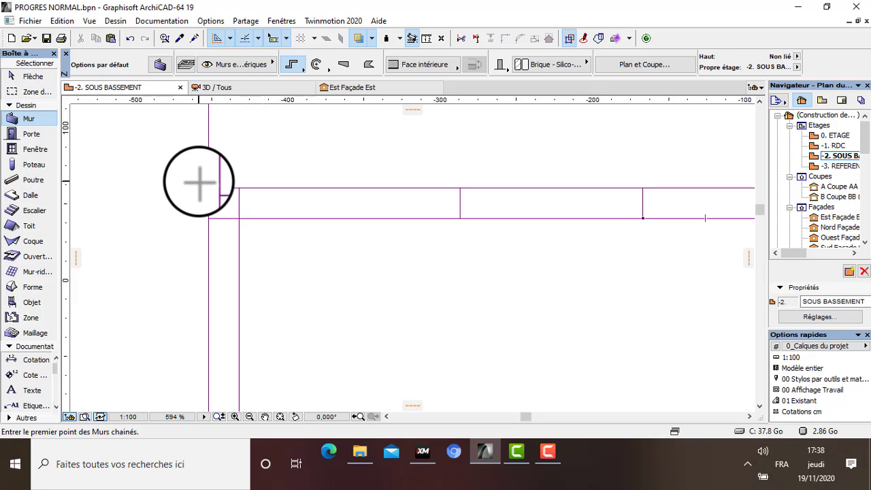
pyautogui.scroll(1, 211, 191)
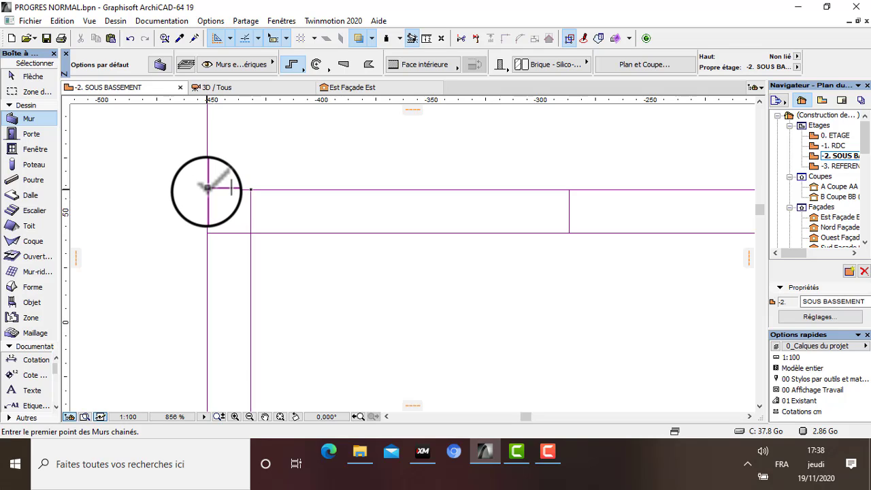
pyautogui.click(207, 190)
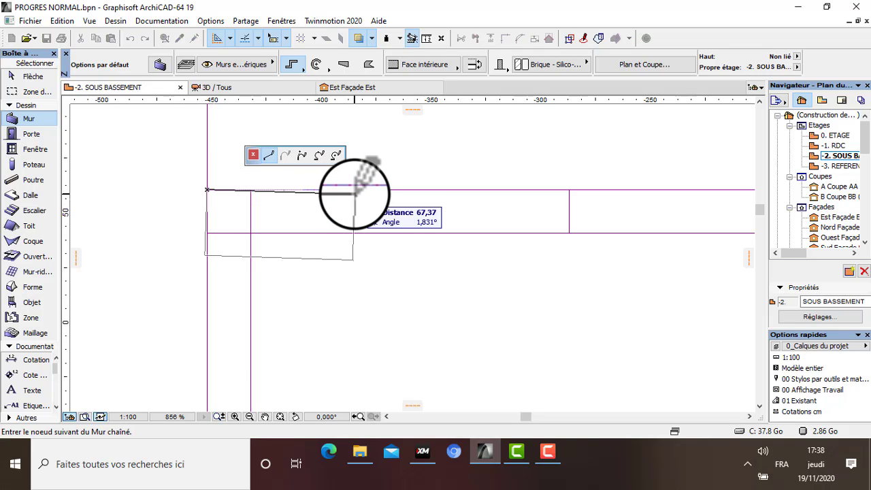
pyautogui.scroll(-2, 381, 184)
pyautogui.scroll(2, 379, 183)
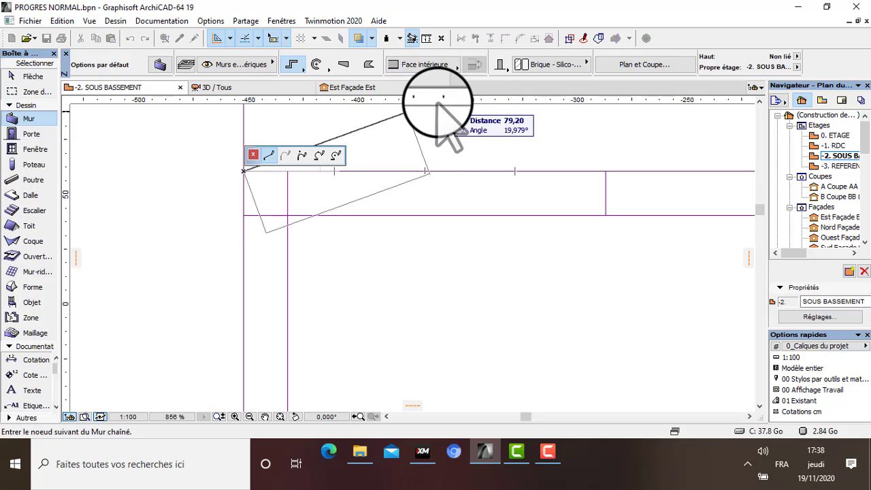
# Step: Set the wall's reference line offset to 5 cm in the default wall settings
pyautogui.doubleClick(45, 122)
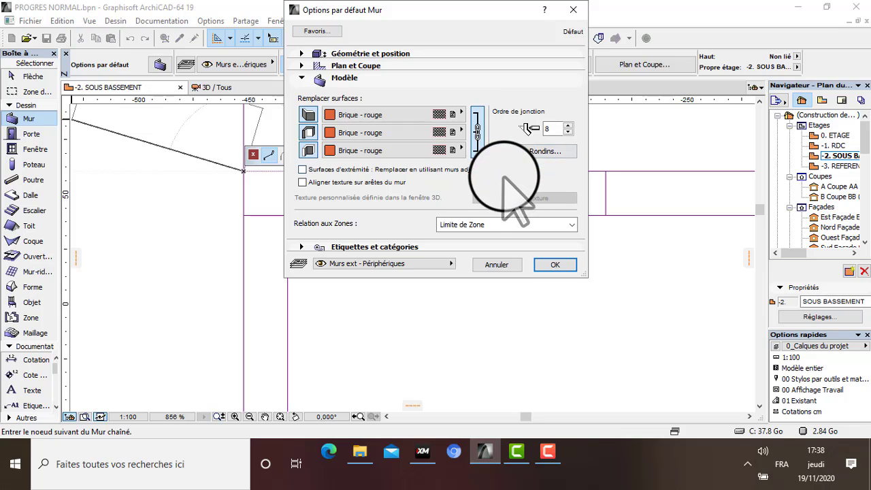
pyautogui.click(424, 53)
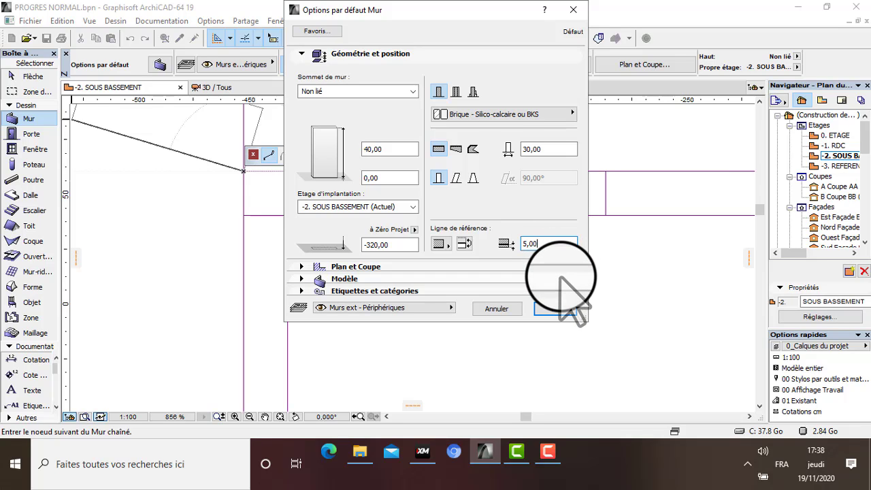
pyautogui.click(556, 308)
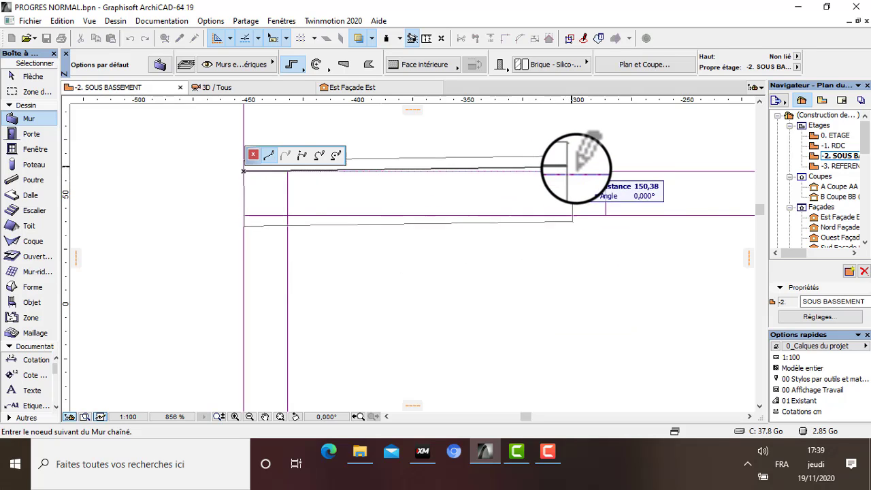
pyautogui.scroll(-8, 558, 173)
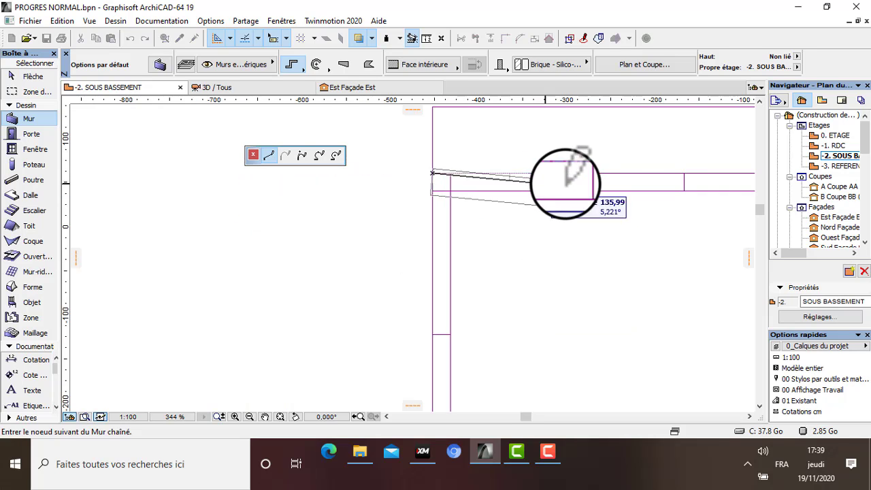
pyautogui.scroll(-4, 486, 173)
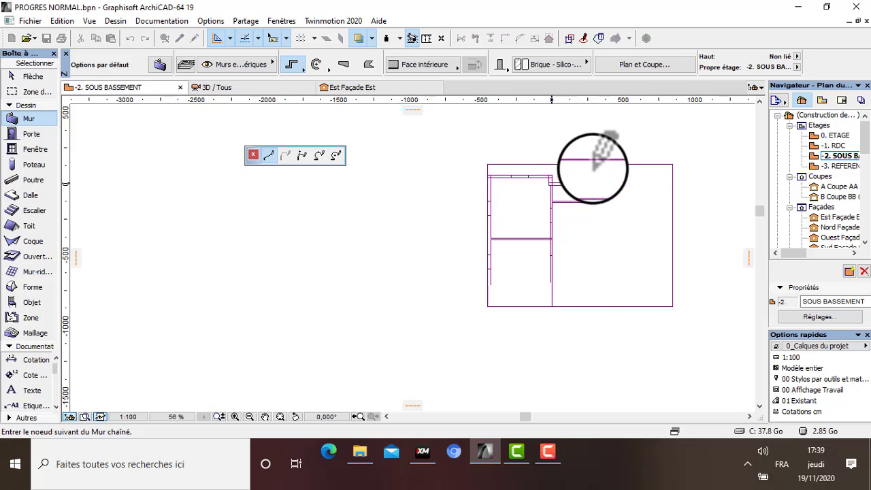
pyautogui.scroll(4, 573, 171)
pyautogui.scroll(6, 569, 175)
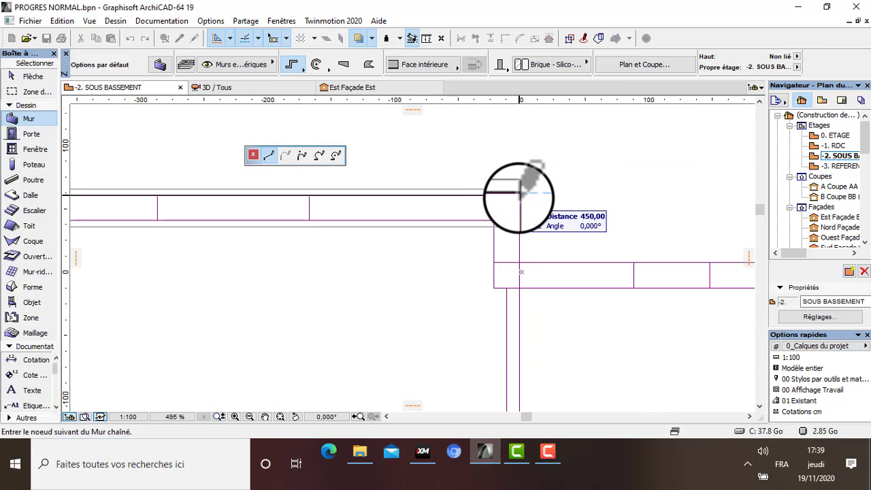
pyautogui.click(519, 196)
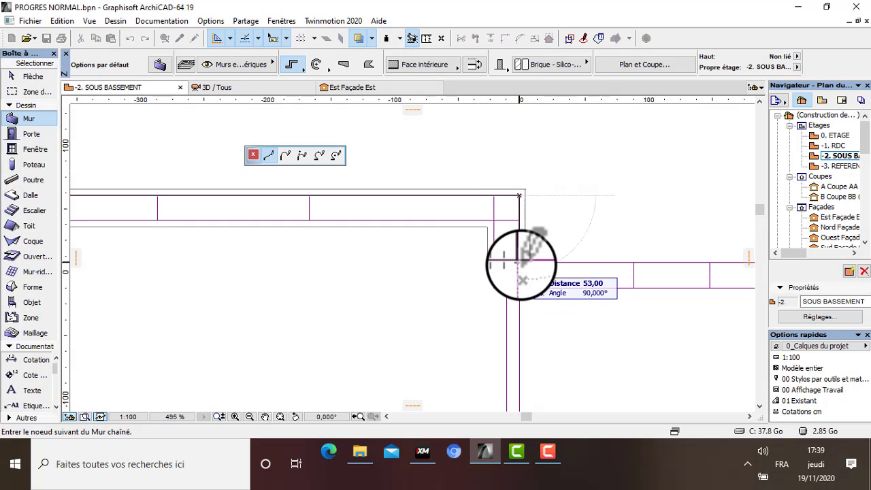
pyautogui.scroll(-5, 519, 260)
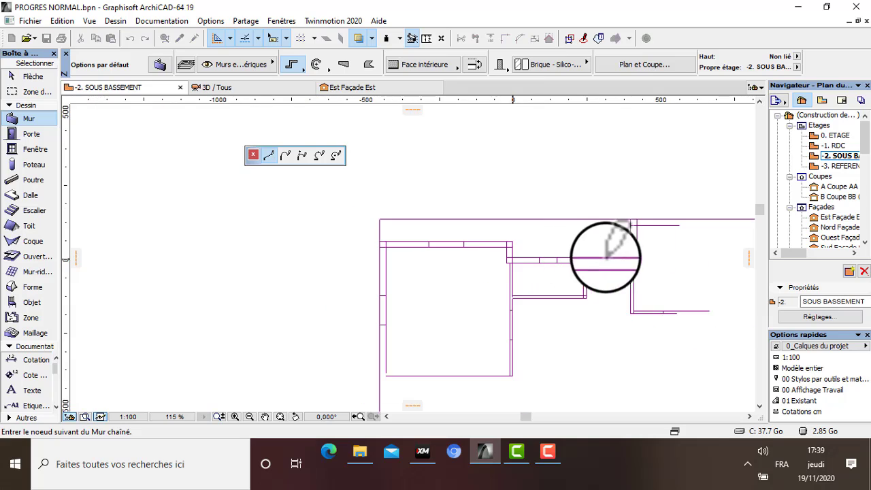
pyautogui.scroll(2, 660, 264)
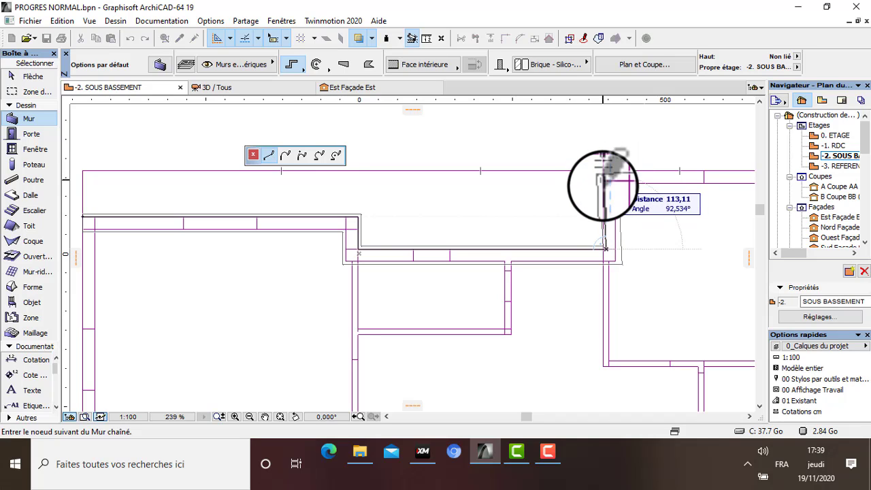
pyautogui.doubleClick(603, 181)
# Step: Restart the chained wall at the plan's outer upper-left corner, tracing 450 cm rightward and 53 cm down to the inner corner
pyautogui.scroll(-4, 587, 202)
pyautogui.scroll(8, 361, 194)
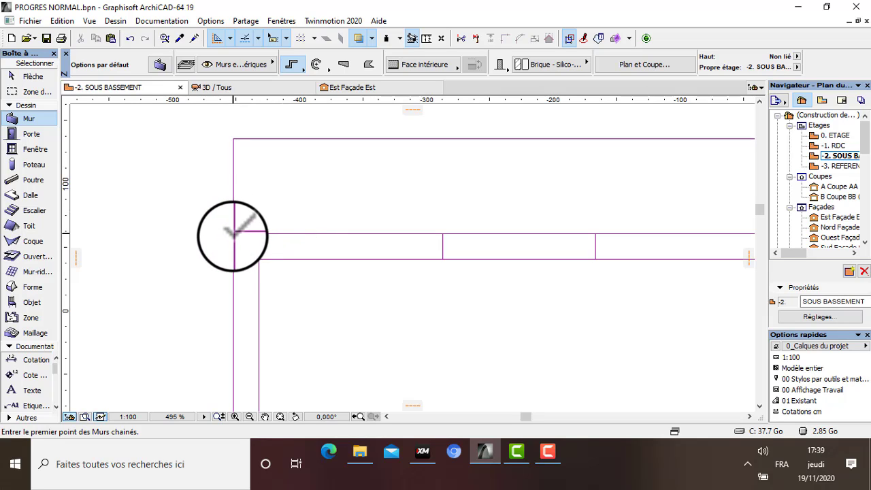
pyautogui.click(233, 231)
pyautogui.scroll(-4, 486, 266)
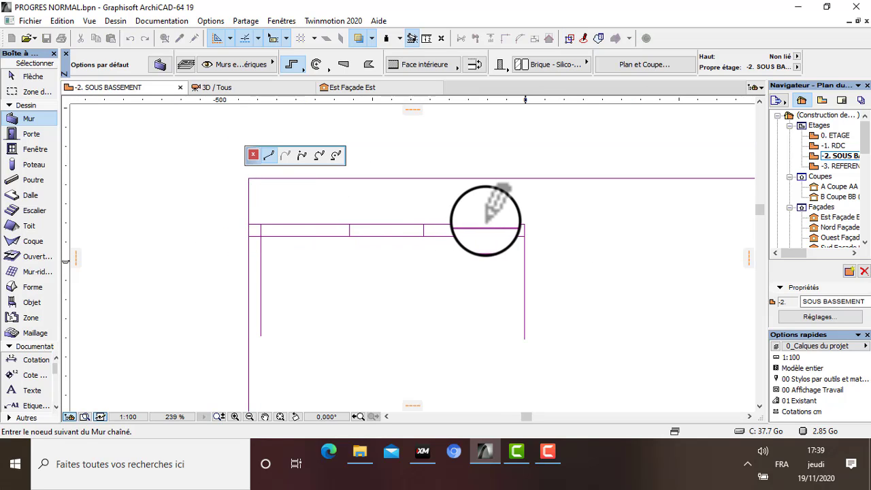
pyautogui.scroll(6, 535, 241)
pyautogui.scroll(1, 534, 202)
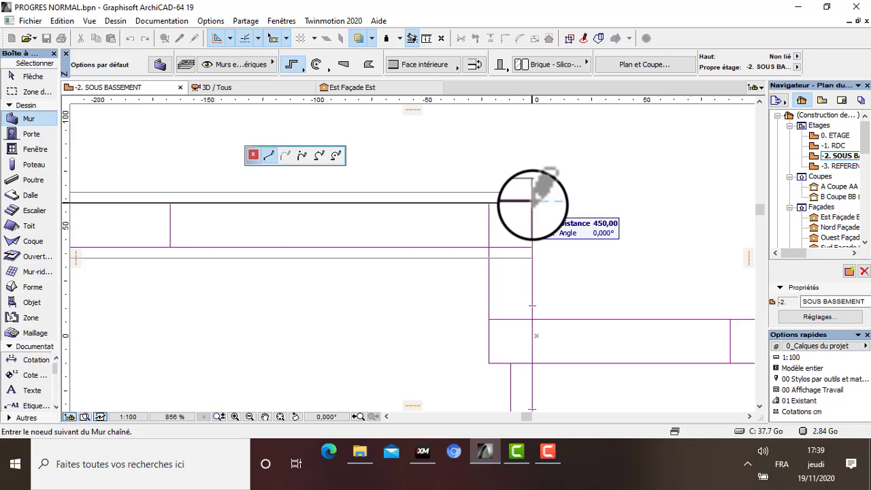
pyautogui.scroll(-3, 527, 252)
pyautogui.scroll(5, 531, 286)
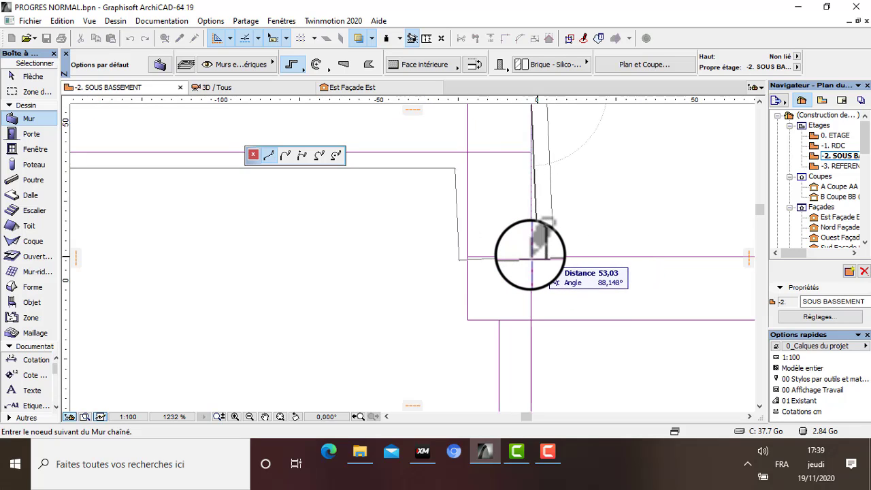
# Step: Continue the chained wall 400 cm rightward along the recess and about 128 cm up to the plan's upper edge
pyautogui.scroll(-4, 534, 255)
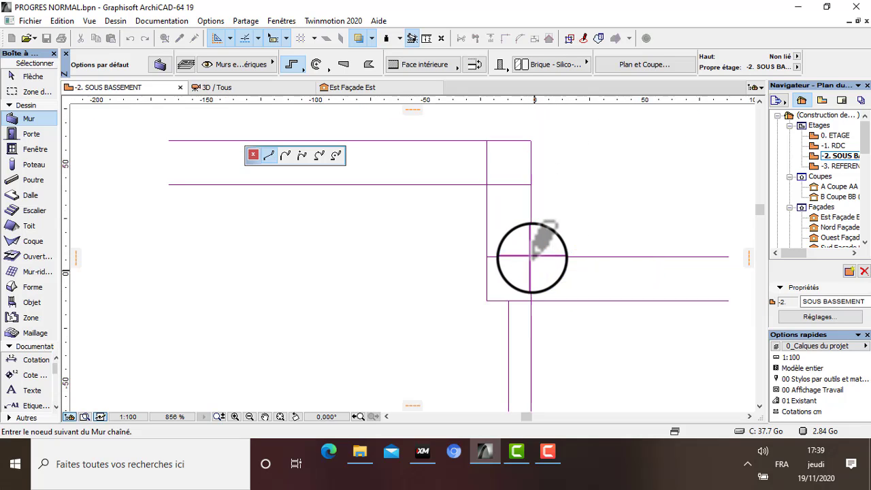
pyautogui.scroll(-5, 575, 280)
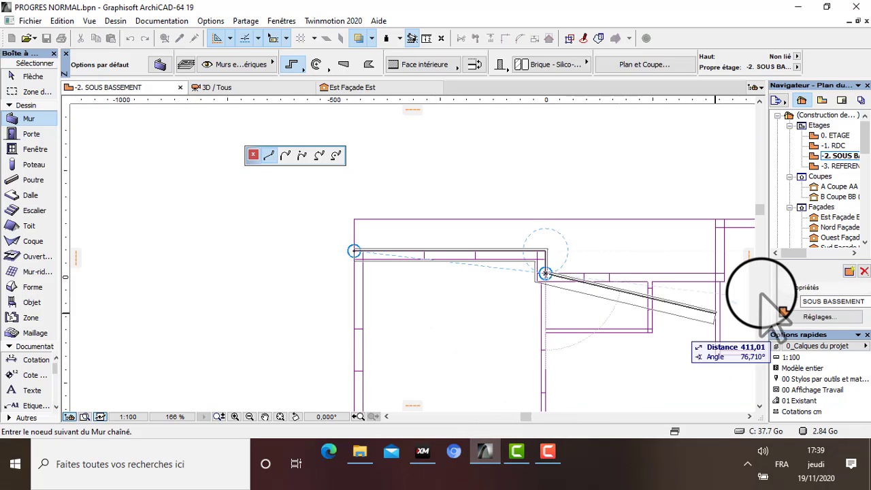
pyautogui.scroll(6, 743, 271)
pyautogui.scroll(2, 621, 235)
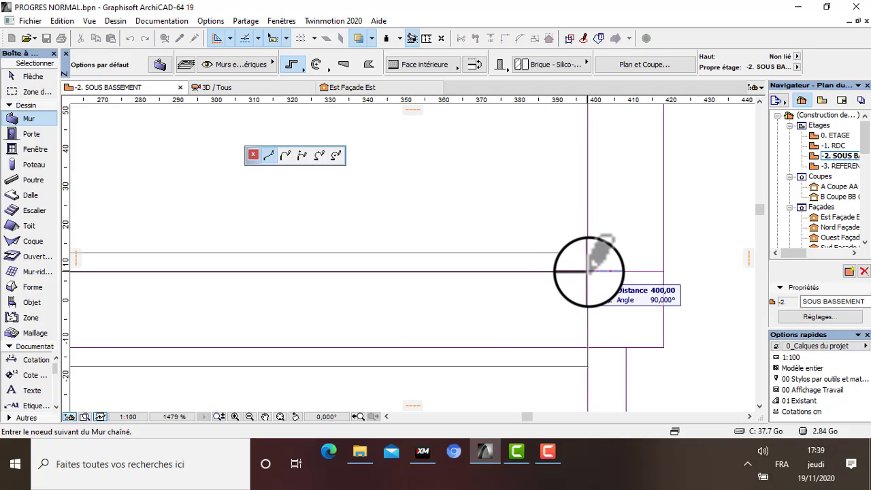
pyautogui.scroll(-6, 588, 272)
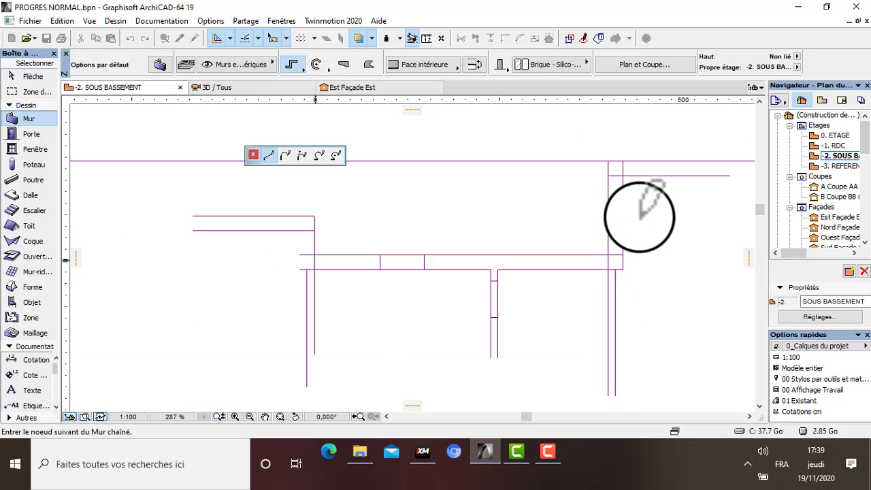
pyautogui.scroll(4, 612, 158)
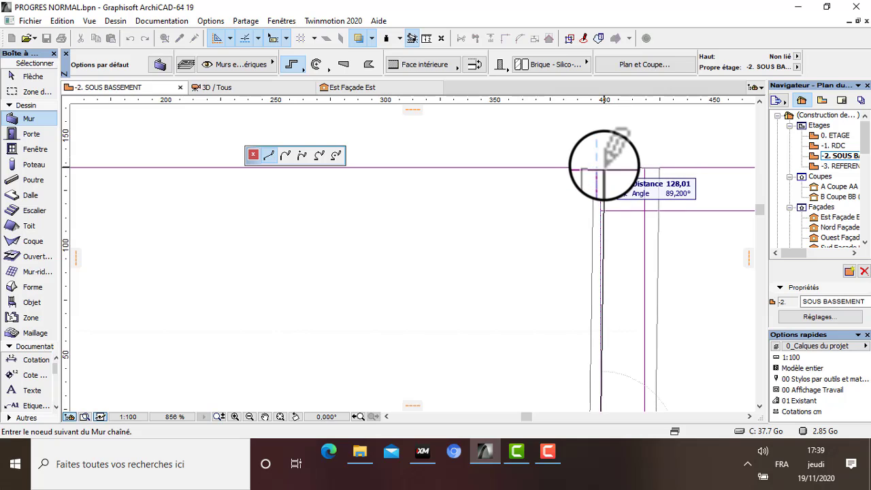
# Step: Continue the chained wall 450 cm to the plan's upper-right corner and about 322 cm down to the right-side recess
pyautogui.scroll(-10, 602, 166)
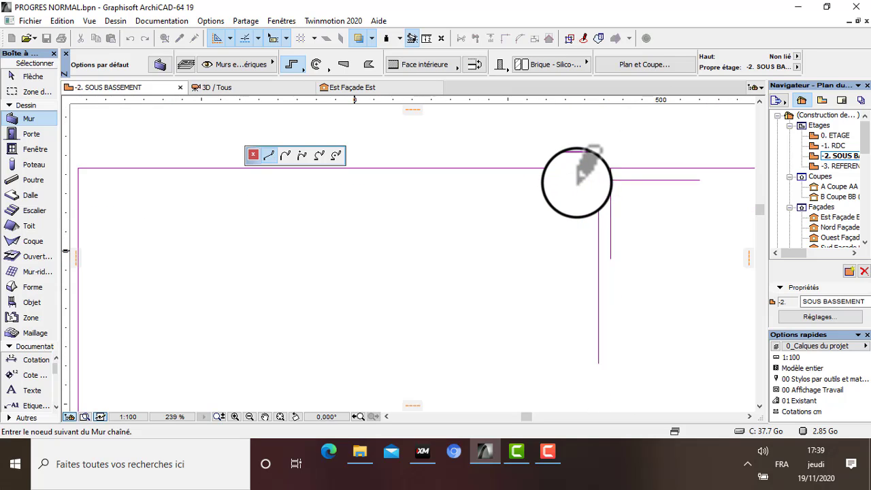
pyautogui.scroll(11, 615, 182)
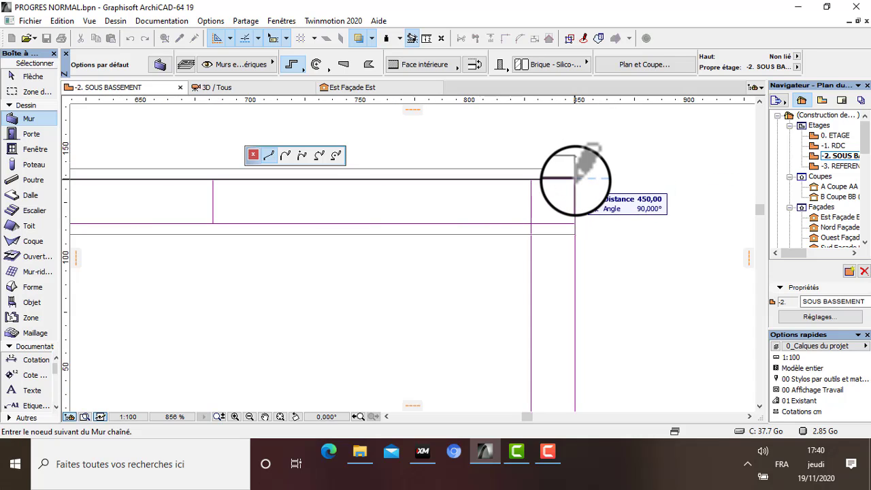
pyautogui.scroll(-9, 575, 179)
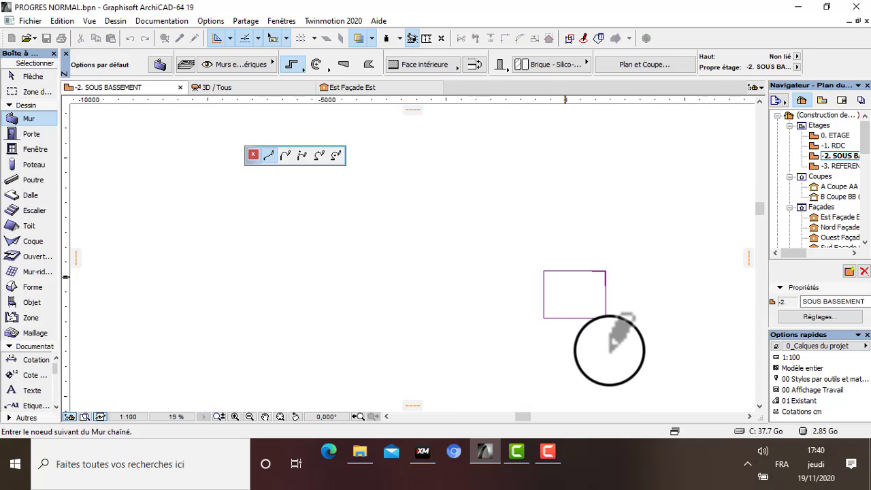
pyautogui.scroll(-2, 607, 313)
pyautogui.scroll(5, 626, 188)
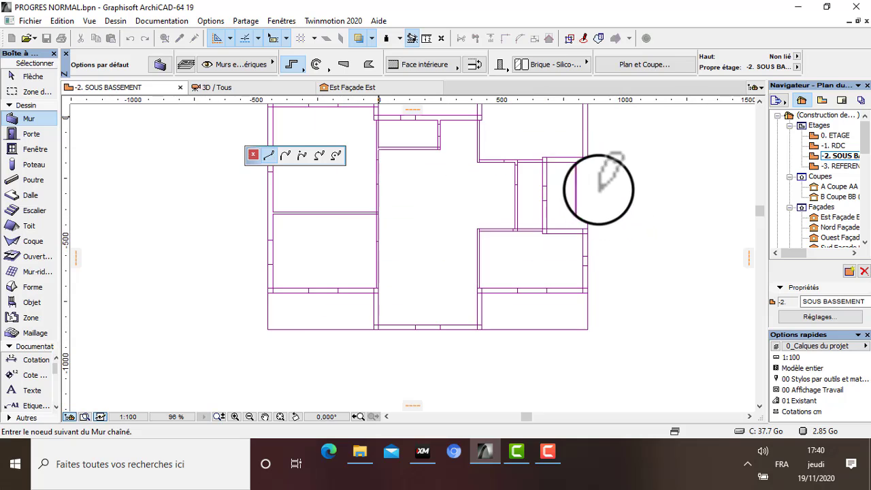
pyautogui.scroll(2, 589, 121)
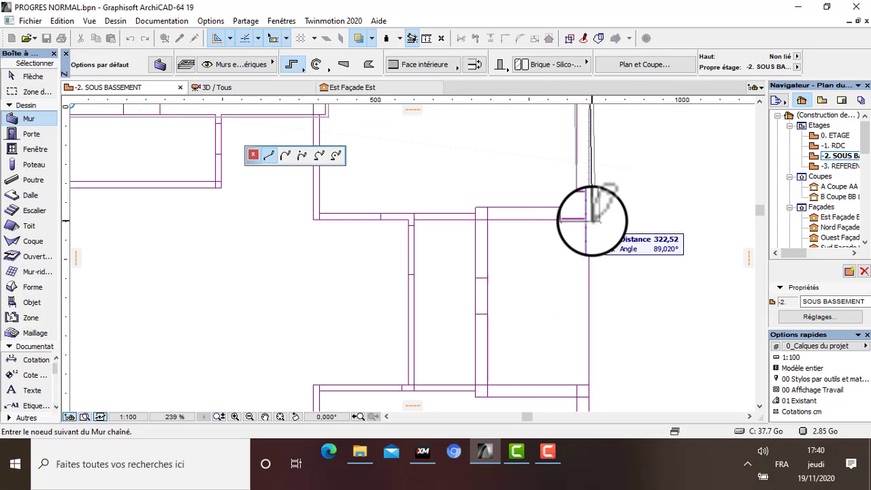
# Step: Trace the right-side recess with a 165 cm segment inward and a 270 cm segment down to its lower corner
pyautogui.scroll(4, 589, 217)
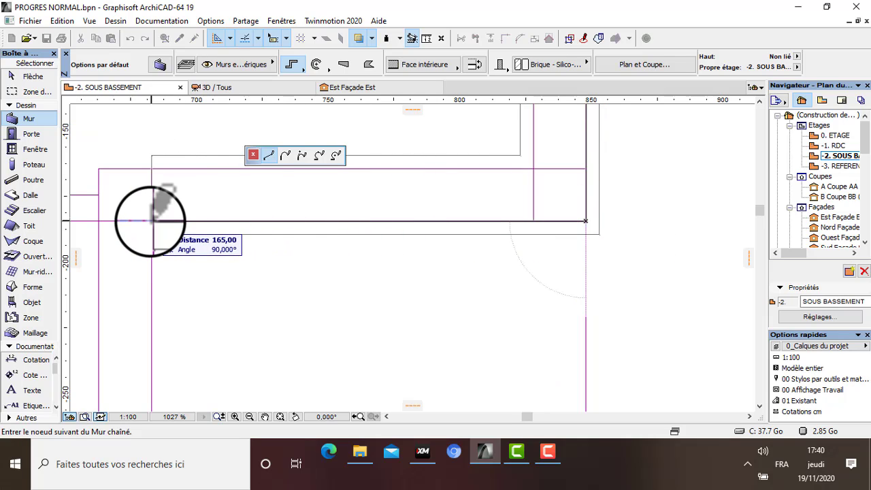
pyautogui.scroll(-4, 152, 220)
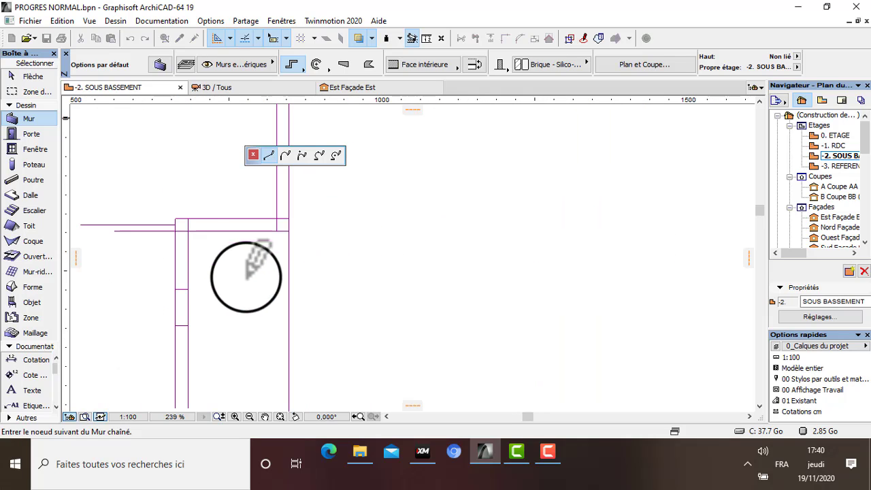
pyautogui.scroll(6, 215, 354)
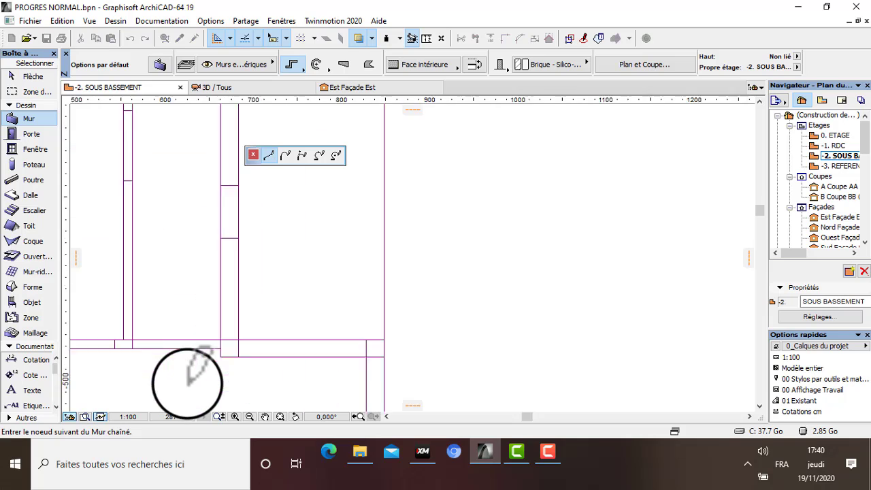
pyautogui.scroll(4, 322, 312)
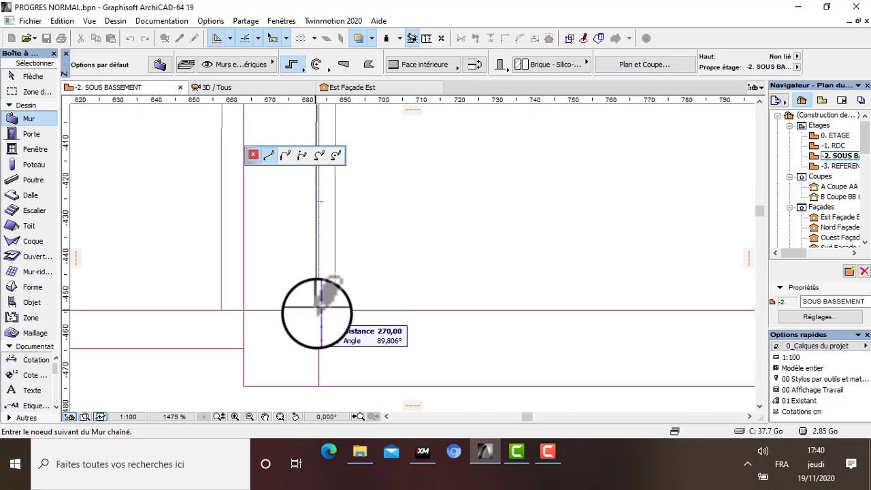
# Step: Continue the chained wall 165 cm outward from the recess and 261 cm down to the lower-right room's outer corner
pyautogui.scroll(-3, 459, 309)
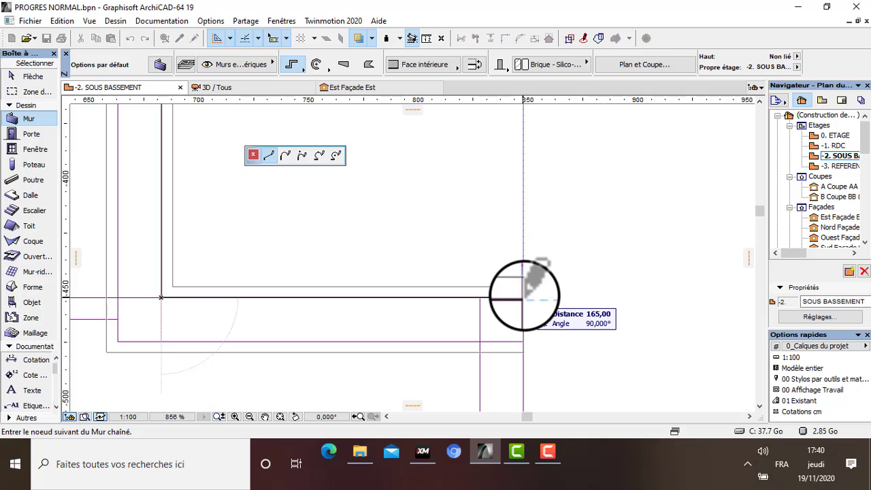
pyautogui.scroll(-10, 522, 300)
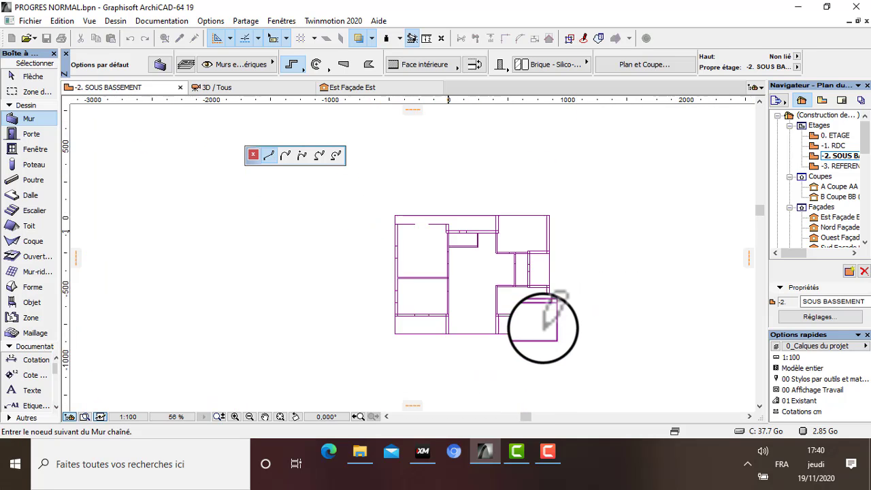
pyautogui.scroll(5, 554, 334)
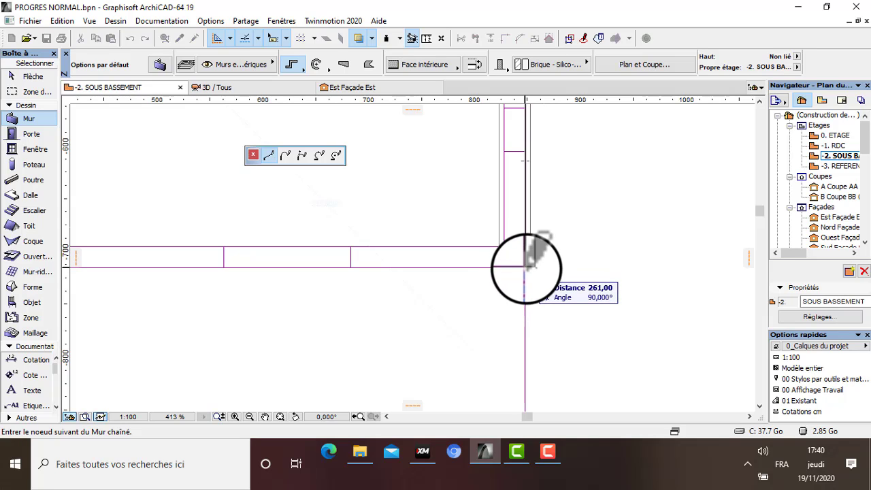
# Step: Continue the chained wall leftward along the lower-right room's lower face and 149 cm down to the central projection's outer corner
pyautogui.scroll(-4, 320, 264)
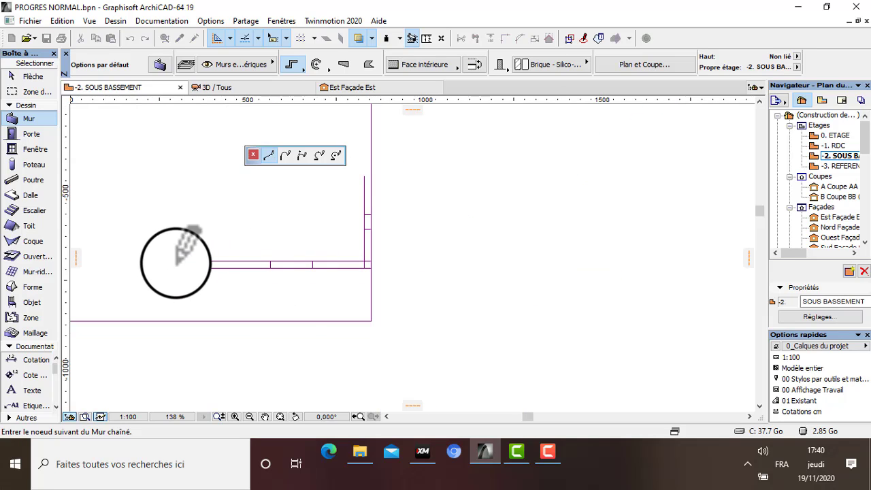
pyautogui.scroll(5, 176, 263)
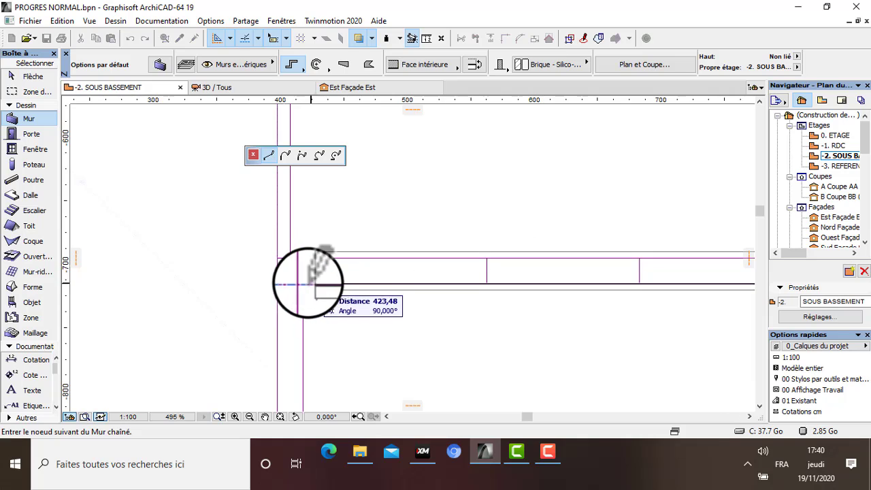
pyautogui.scroll(-3, 291, 311)
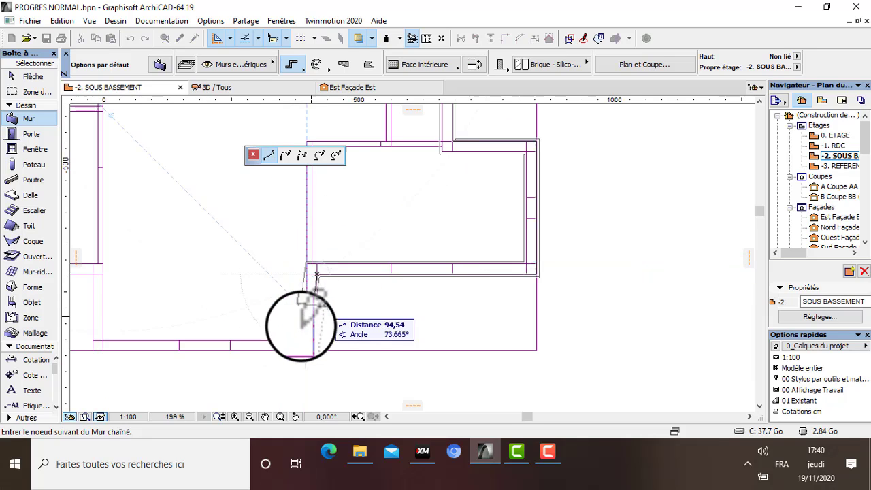
pyautogui.scroll(3, 320, 340)
pyautogui.scroll(2, 317, 352)
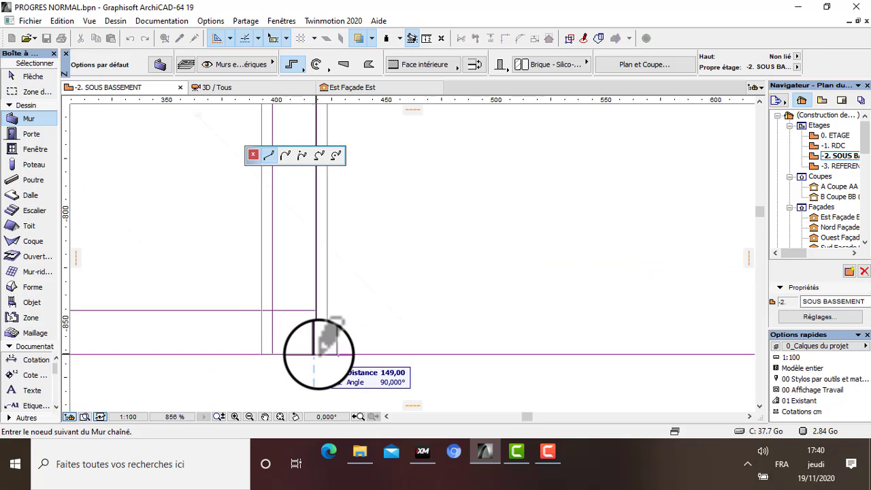
# Step: Continue the chained wall 440 cm leftward along the bottom of the central projection to its opposite outer corner
pyautogui.scroll(-7, 332, 348)
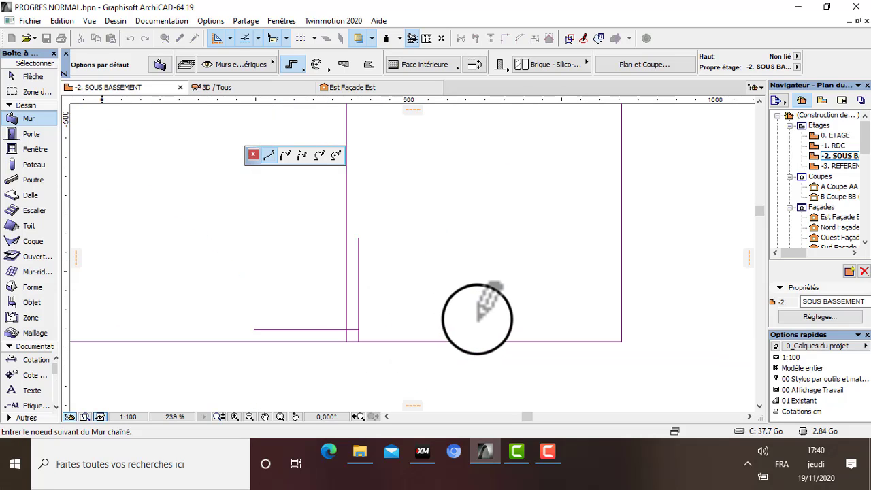
pyautogui.scroll(5, 302, 323)
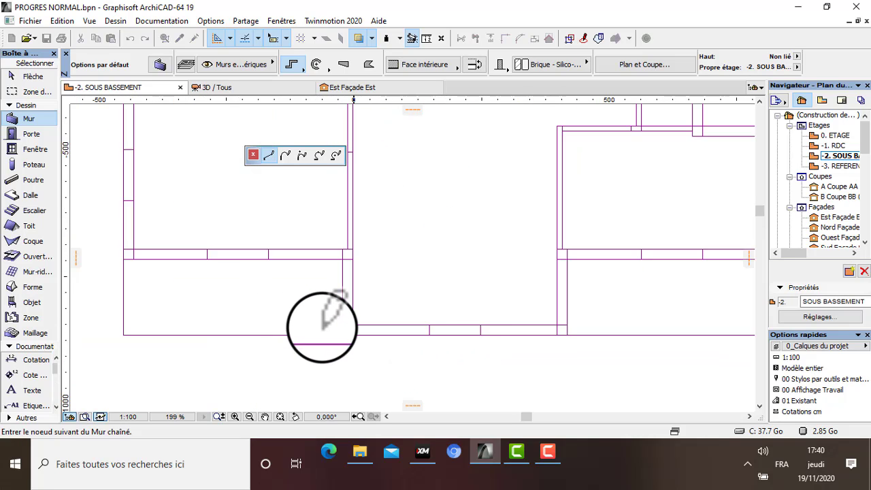
pyautogui.scroll(4, 370, 340)
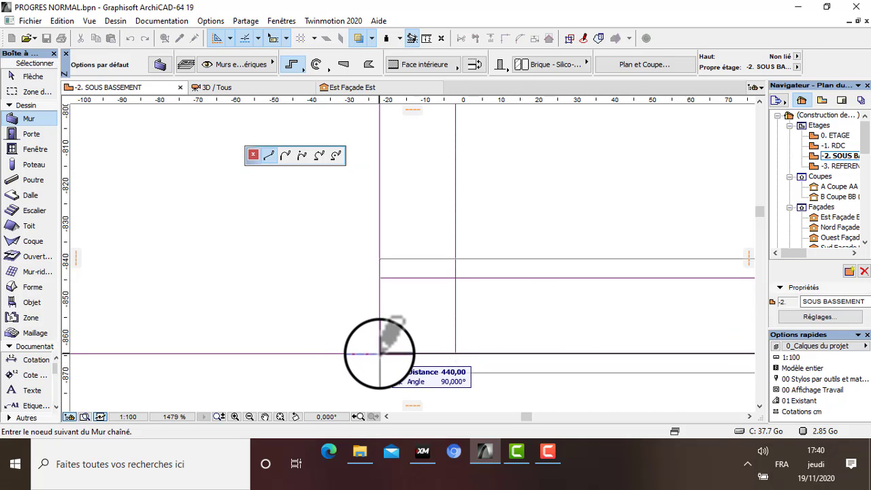
pyautogui.scroll(-6, 379, 353)
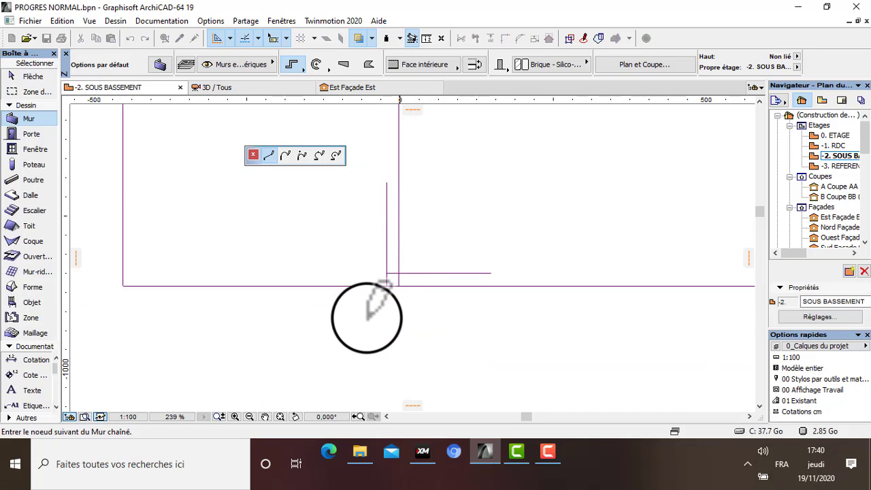
# Step: Continue the chained wall up the left side of the central projection and 430 cm leftward to the lower-left room's outer corner
pyautogui.scroll(7, 380, 216)
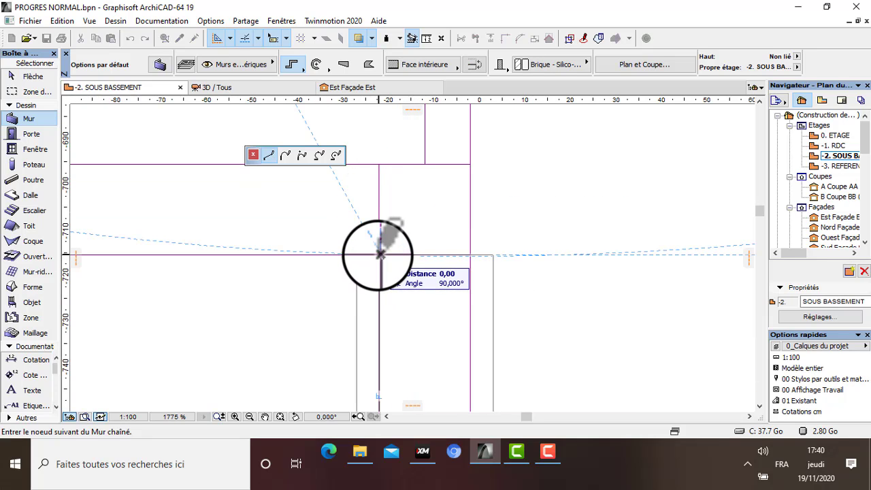
pyautogui.scroll(-6, 408, 234)
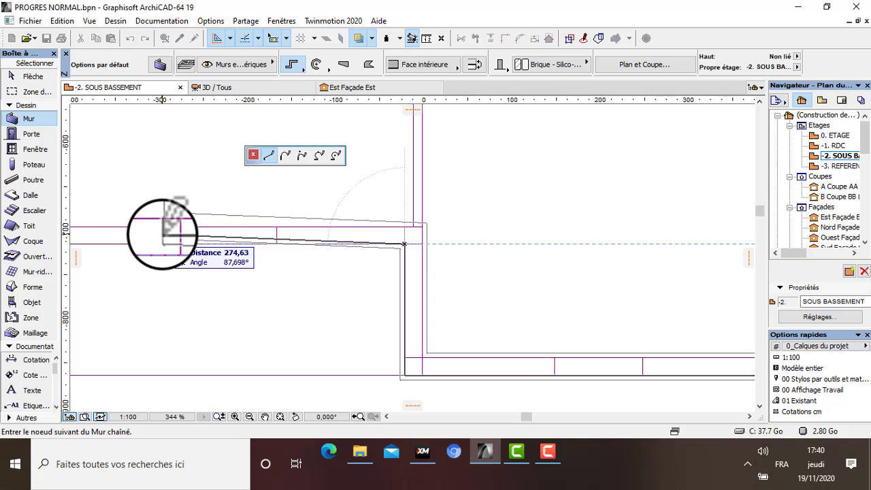
pyautogui.scroll(-3, 233, 231)
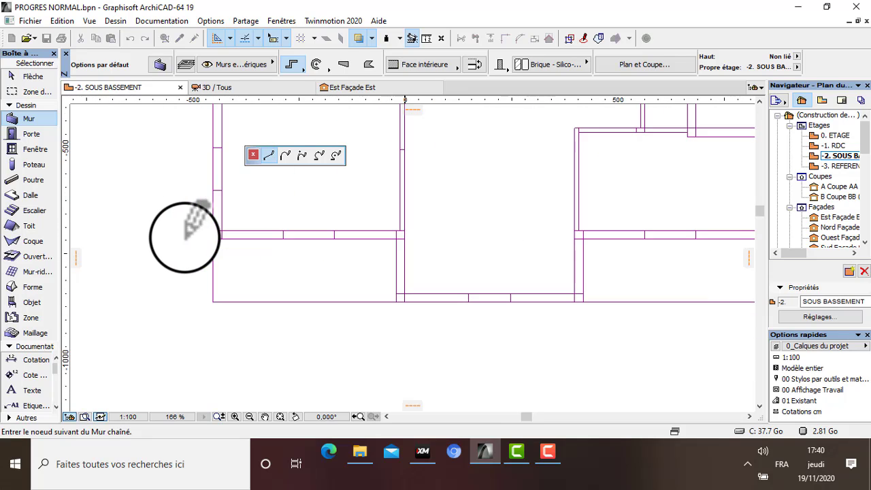
pyautogui.scroll(8, 255, 219)
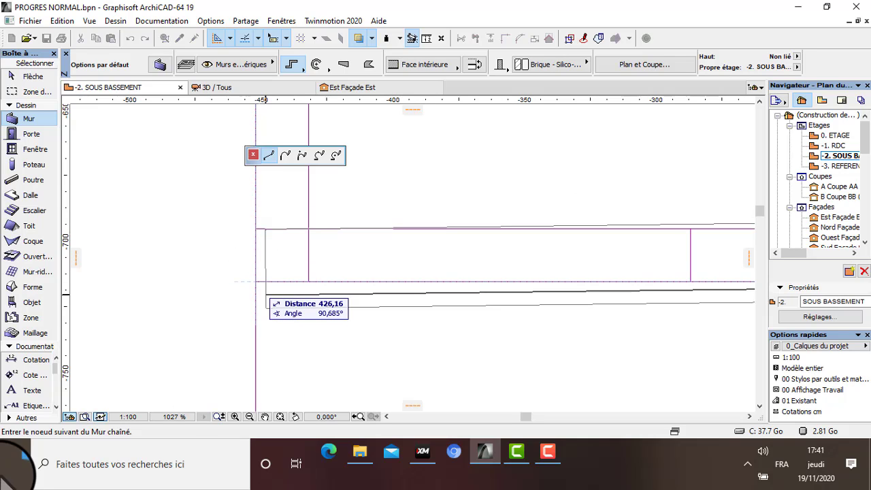
pyautogui.scroll(5, 250, 279)
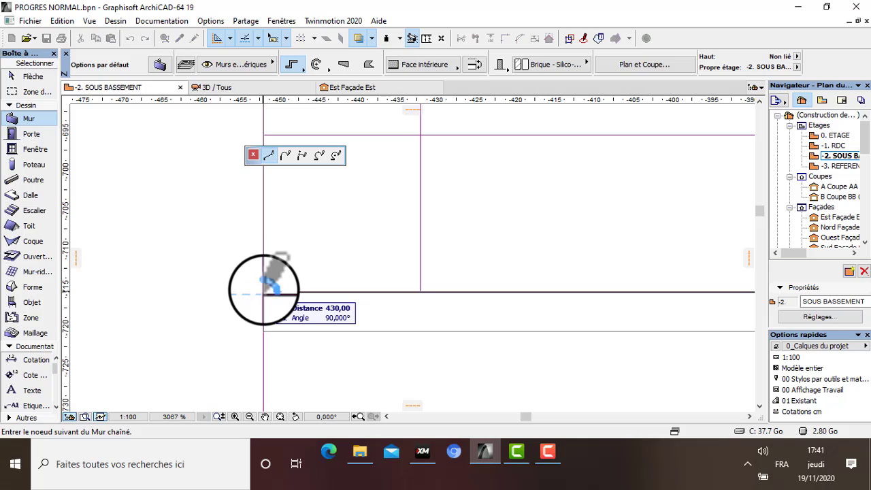
# Step: Close the chained wall by tracing the building's left side up to the starting corner at the upper left
pyautogui.scroll(-10, 264, 293)
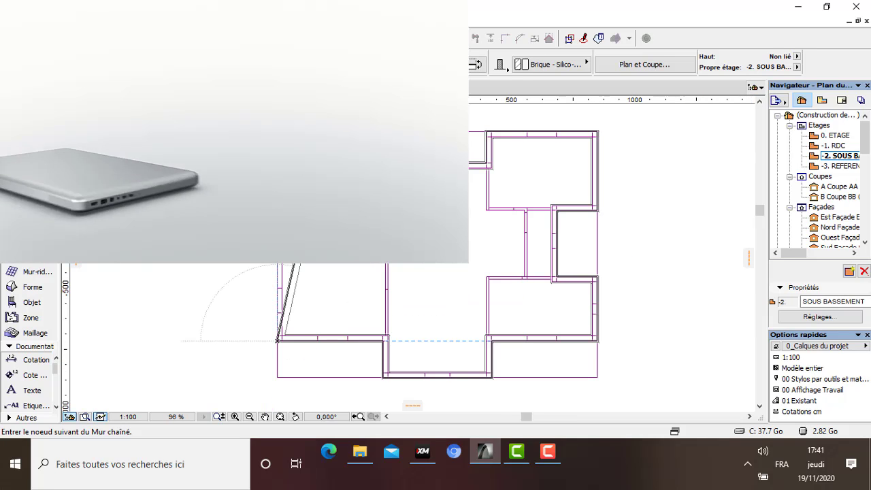
pyautogui.scroll(6, 275, 148)
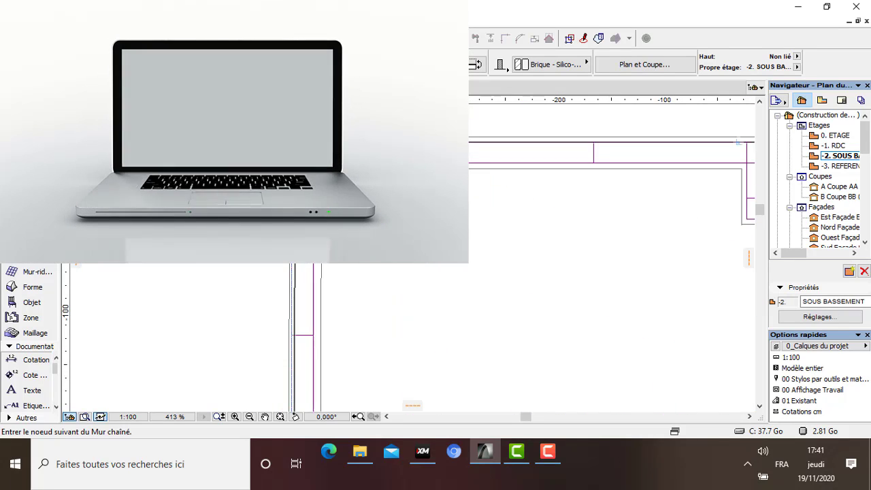
pyautogui.click(288, 143)
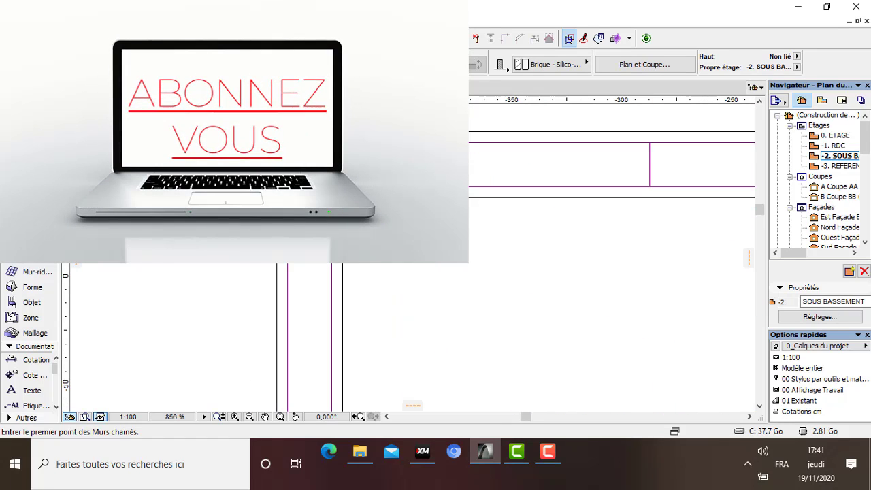
pyautogui.scroll(-5, 303, 146)
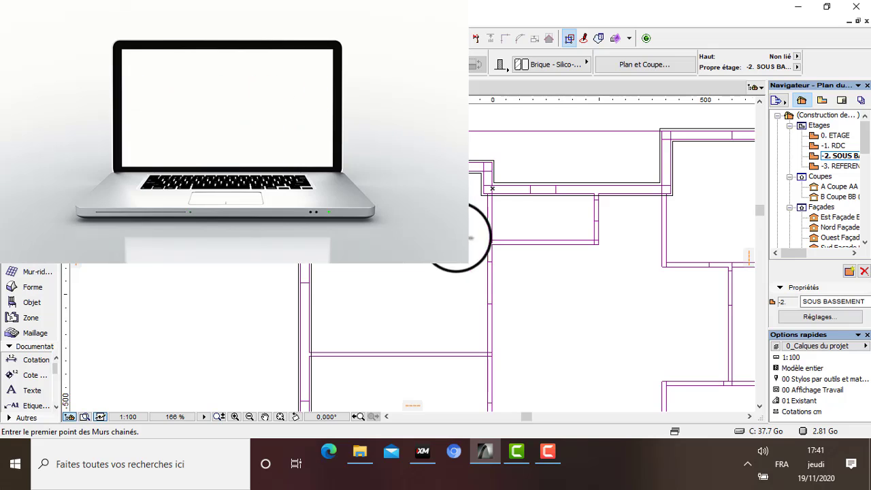
pyautogui.scroll(-2, 470, 238)
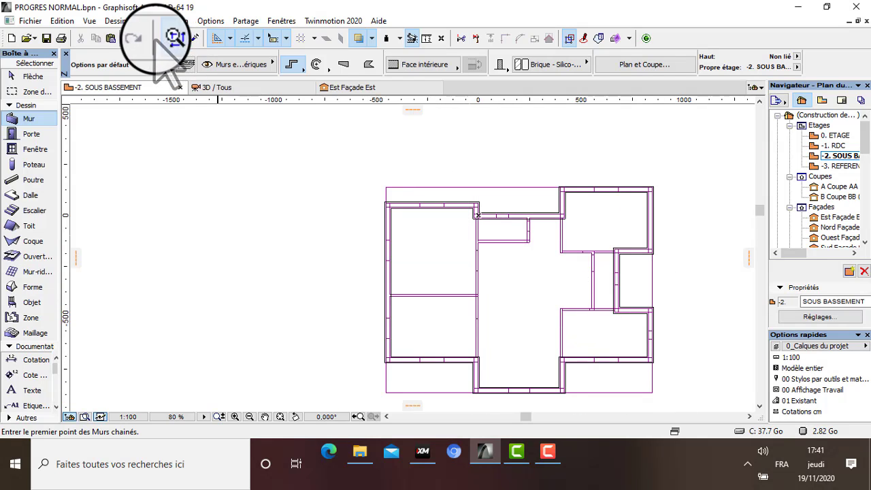
# Step: Examine the perimeter walls in the 3D perspective and return to the SOUS BASSEMENT plan
pyautogui.click(218, 89)
pyautogui.click(282, 127)
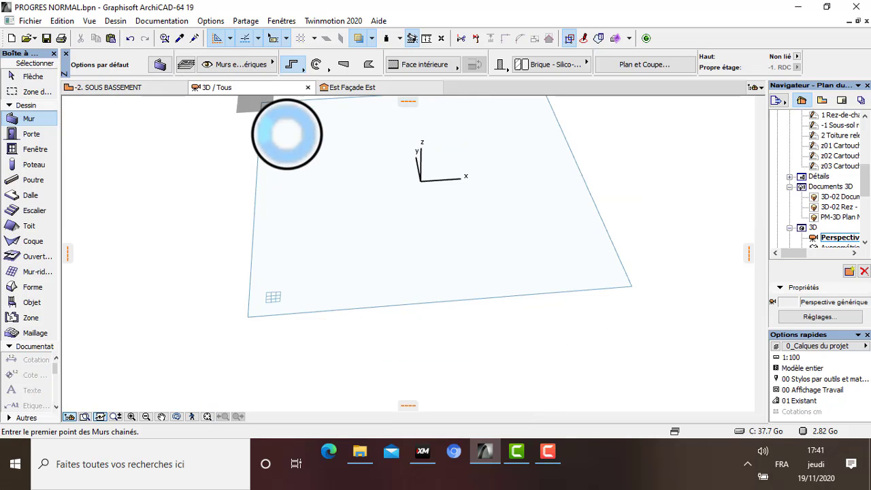
pyautogui.scroll(6, 527, 303)
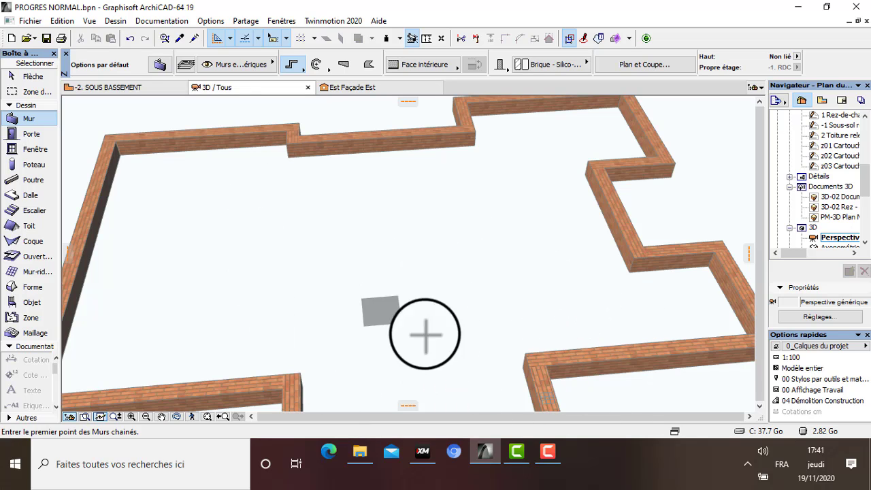
pyautogui.click(103, 87)
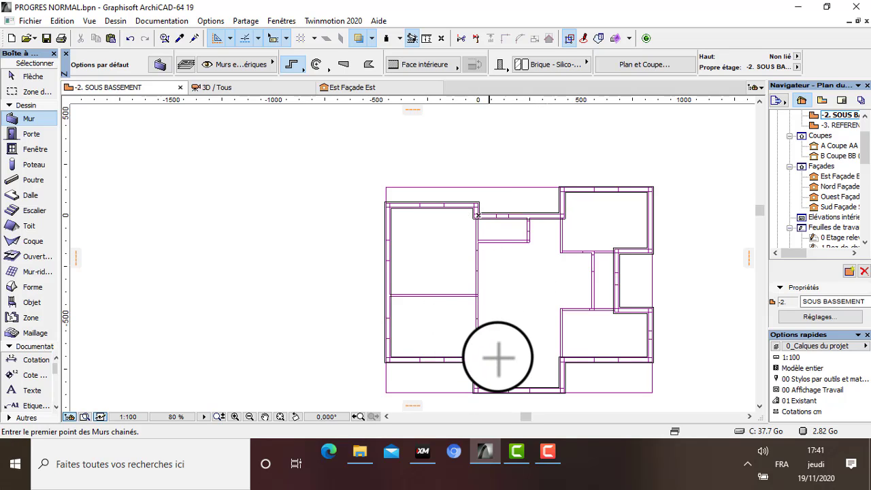
pyautogui.scroll(6, 496, 283)
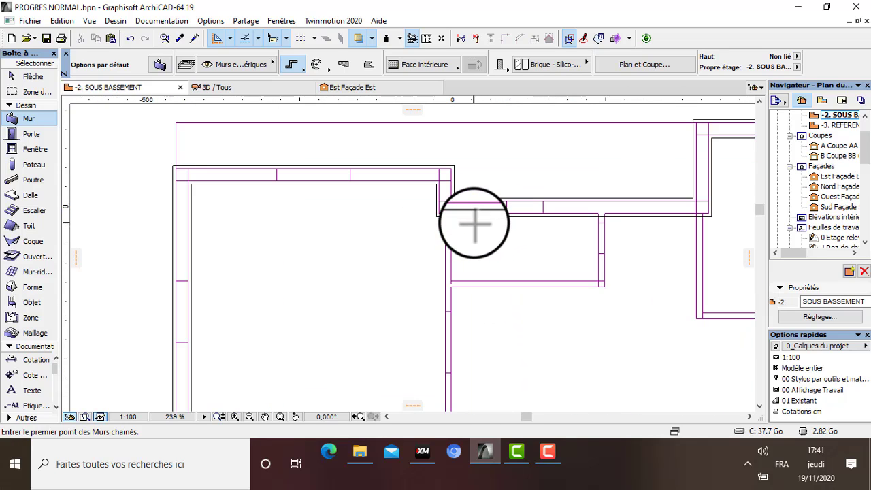
pyautogui.scroll(5, 455, 213)
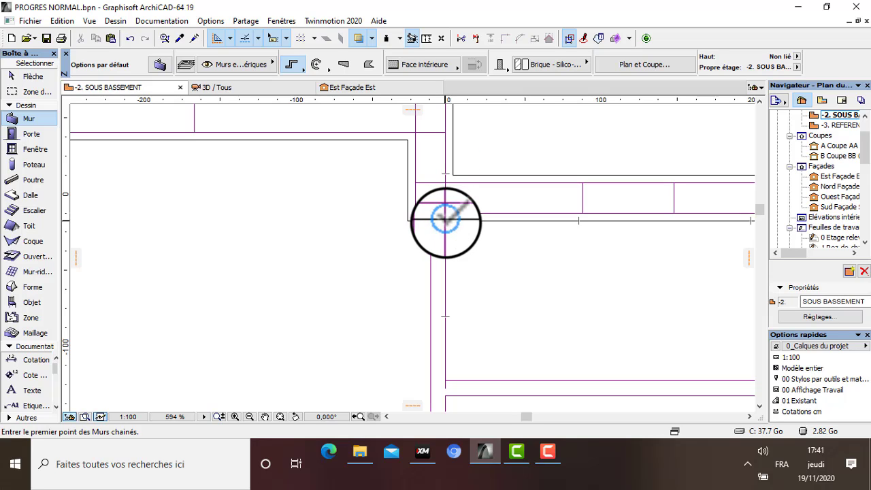
pyautogui.click(445, 219)
pyautogui.scroll(-2, 462, 361)
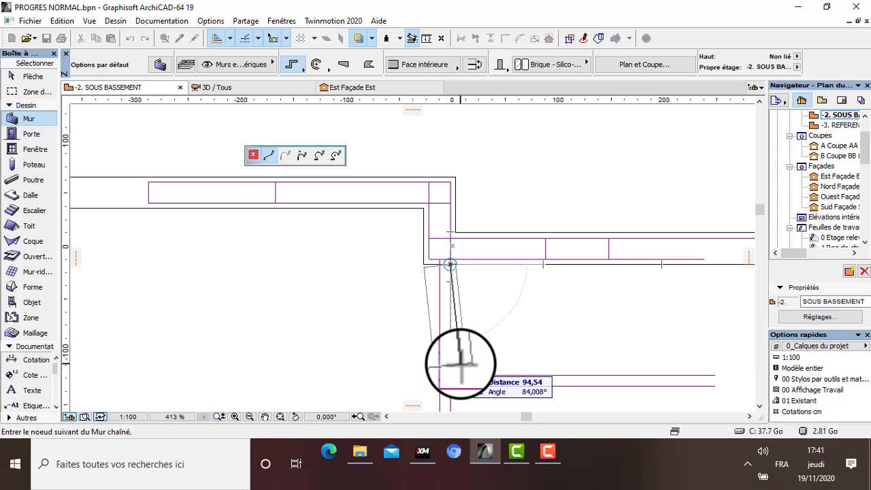
pyautogui.scroll(-1, 461, 364)
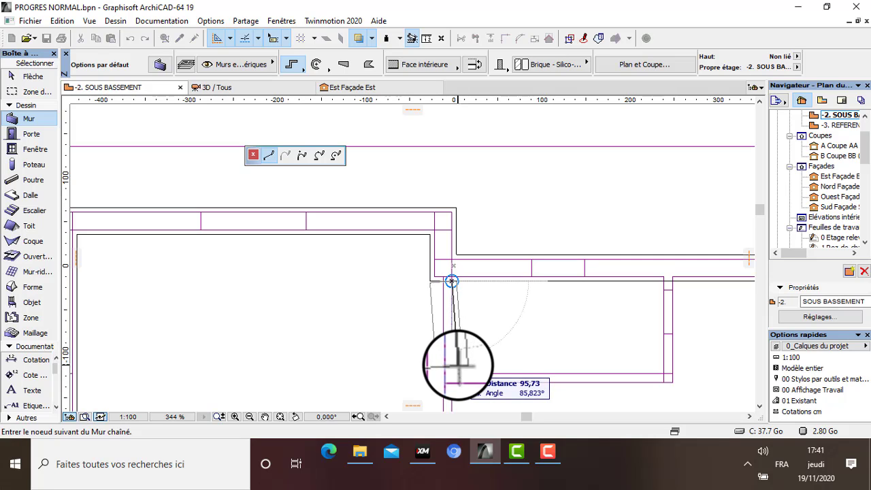
pyautogui.scroll(4, 458, 365)
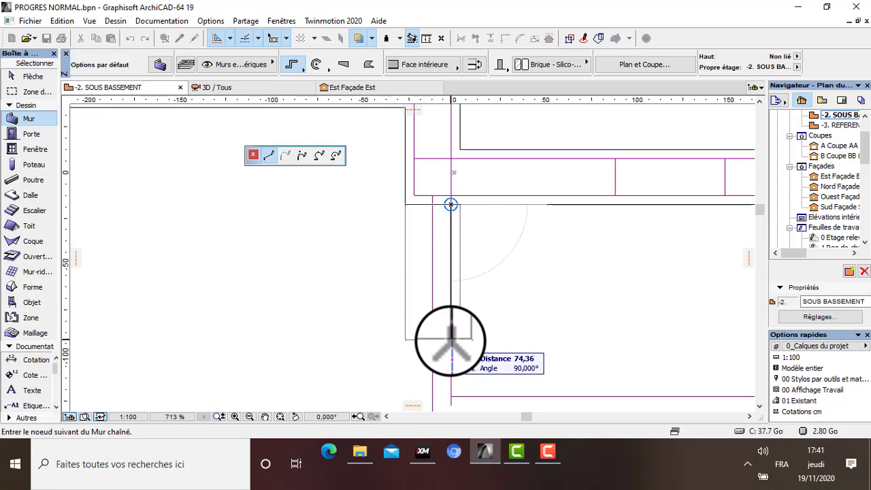
pyautogui.scroll(-14, 443, 350)
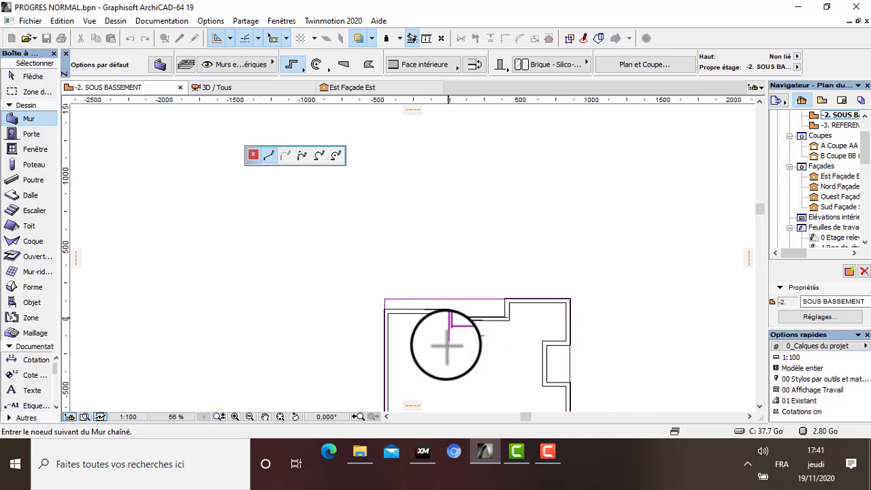
pyautogui.scroll(14, 460, 347)
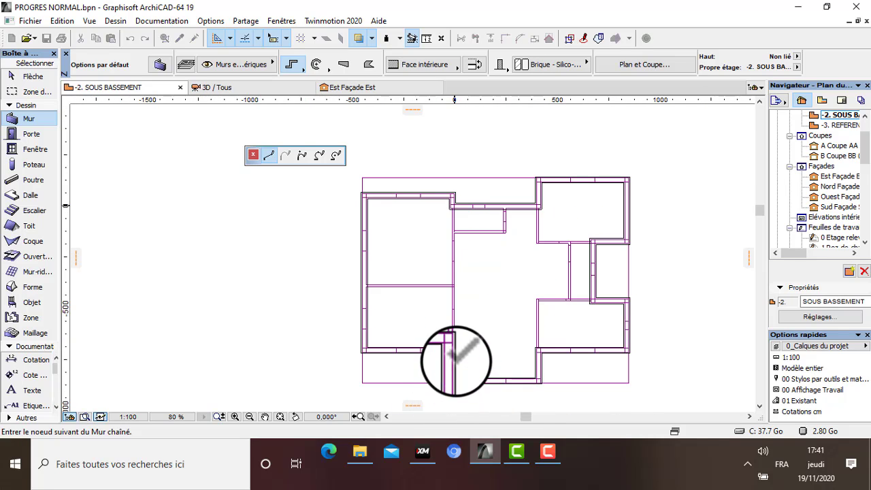
pyautogui.scroll(3, 438, 259)
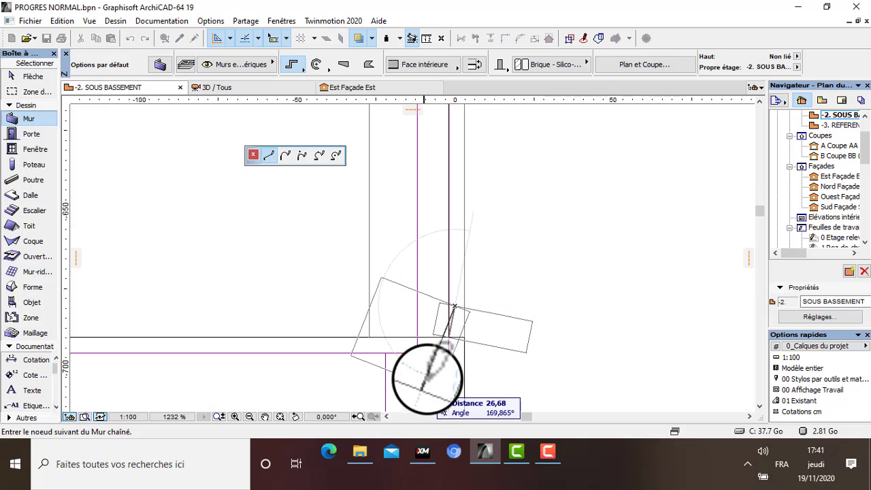
pyautogui.scroll(-3, 433, 351)
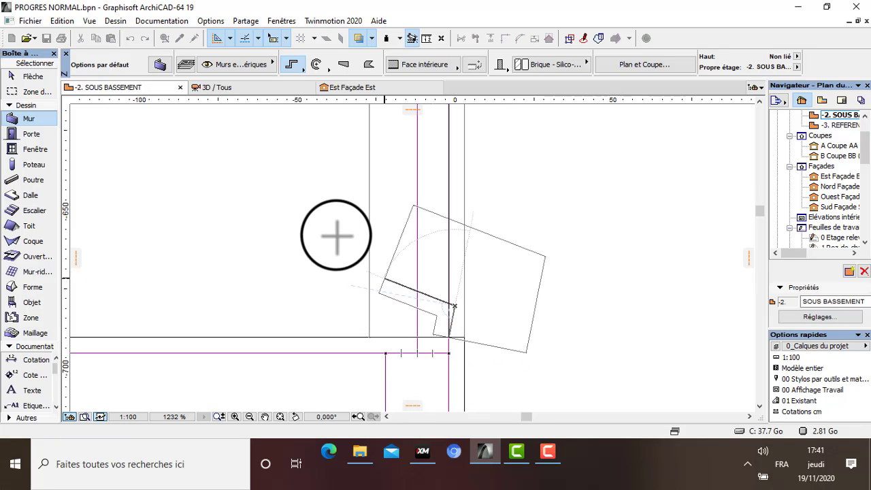
pyautogui.press('Escape')
# Step: Draw the inner wall along the left rooms' right side, from the upper wall step down to the lower wall's inner face
pyautogui.scroll(-8, 434, 296)
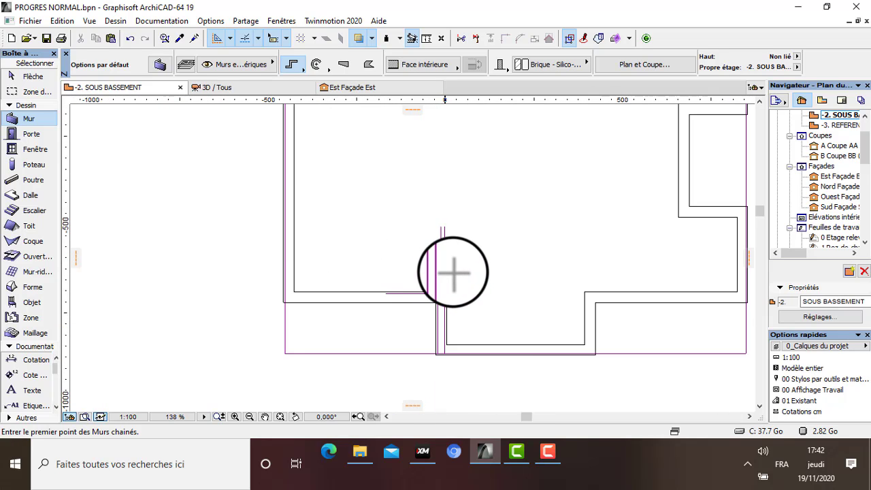
pyautogui.scroll(-3, 462, 204)
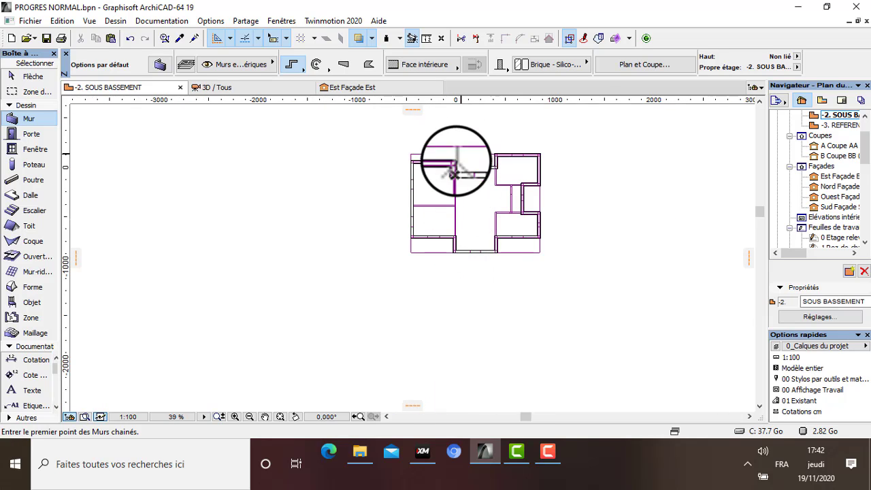
pyautogui.scroll(10, 463, 183)
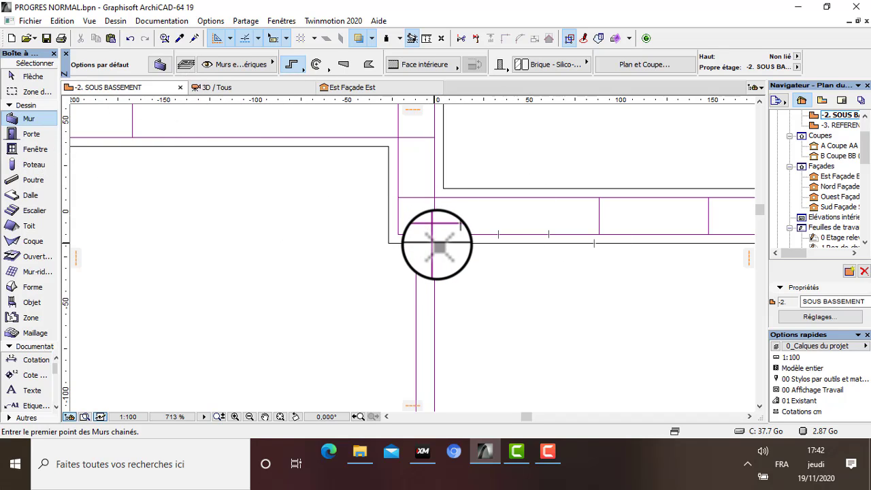
pyautogui.scroll(-8, 436, 235)
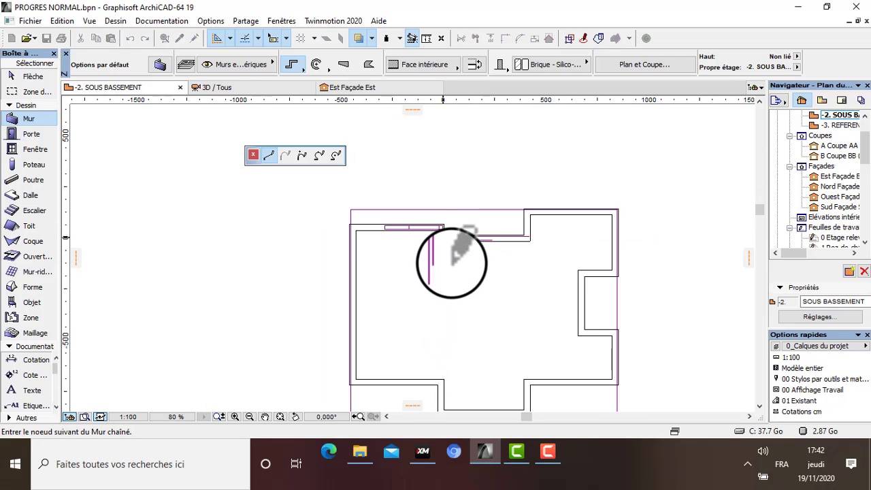
pyautogui.scroll(4, 434, 347)
pyautogui.scroll(10, 436, 344)
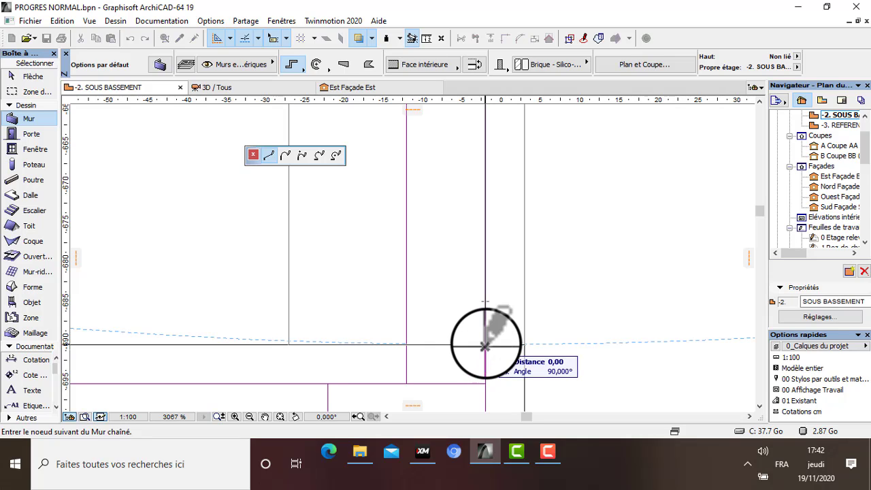
pyautogui.rightClick(484, 346)
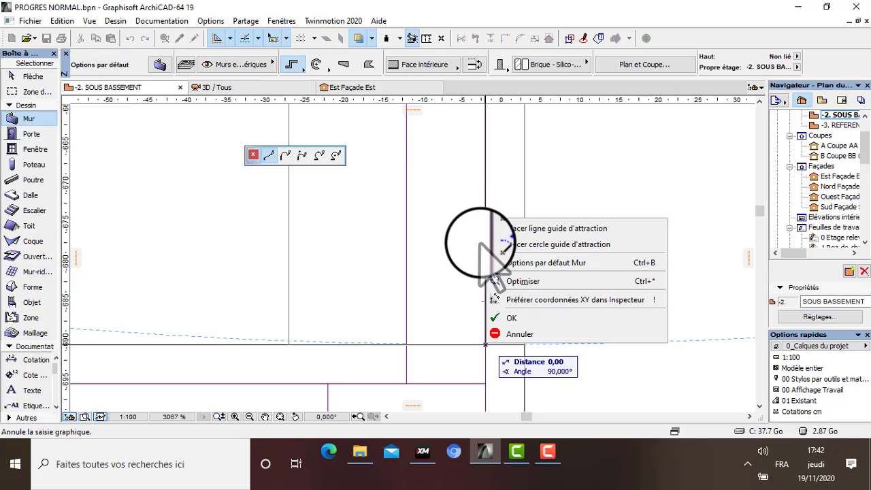
pyautogui.click(511, 318)
pyautogui.scroll(-10, 493, 296)
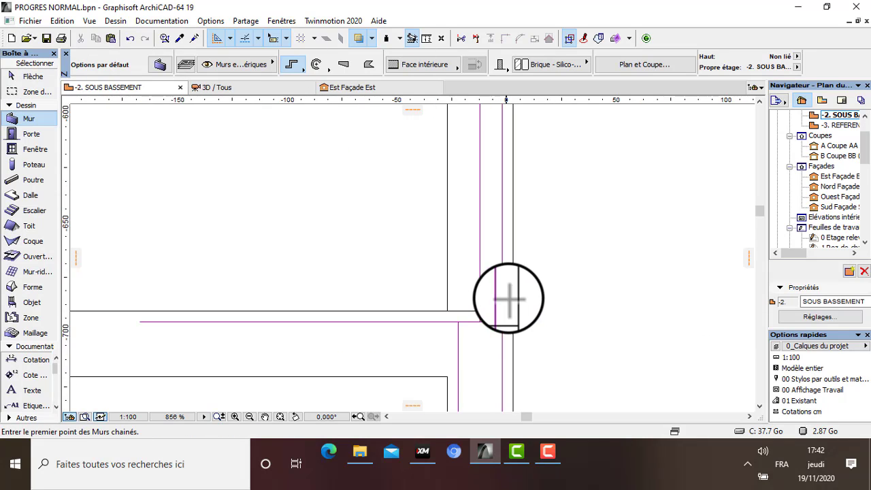
# Step: Draw the partition wall between the two left rooms, from the inner wall across to the left perimeter wall's inner face
pyautogui.scroll(-3, 452, 156)
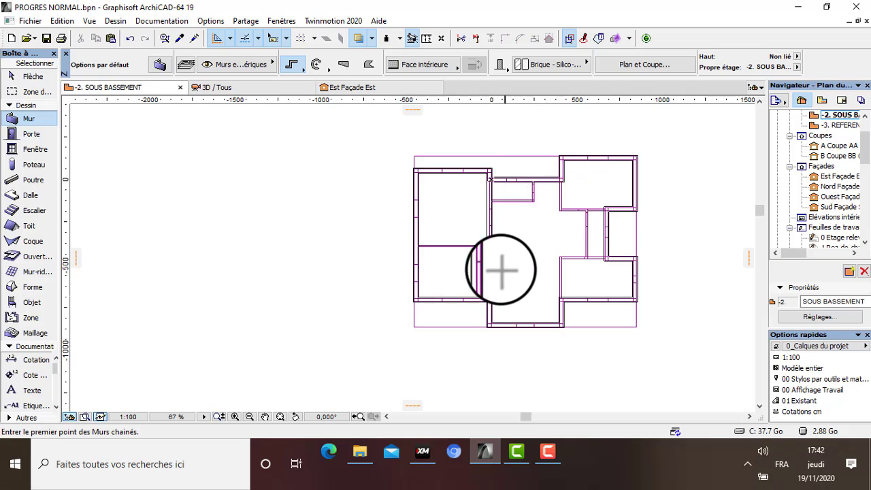
pyautogui.scroll(4, 506, 245)
pyautogui.scroll(2, 455, 255)
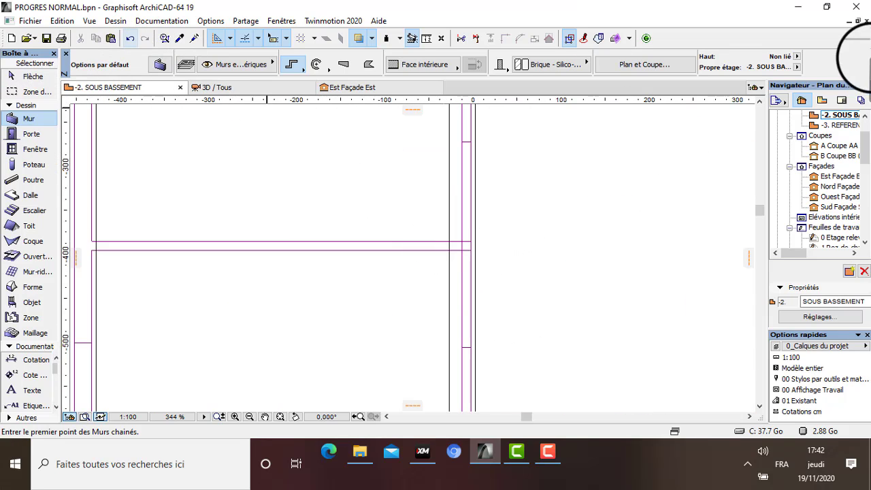
pyautogui.scroll(5, 466, 253)
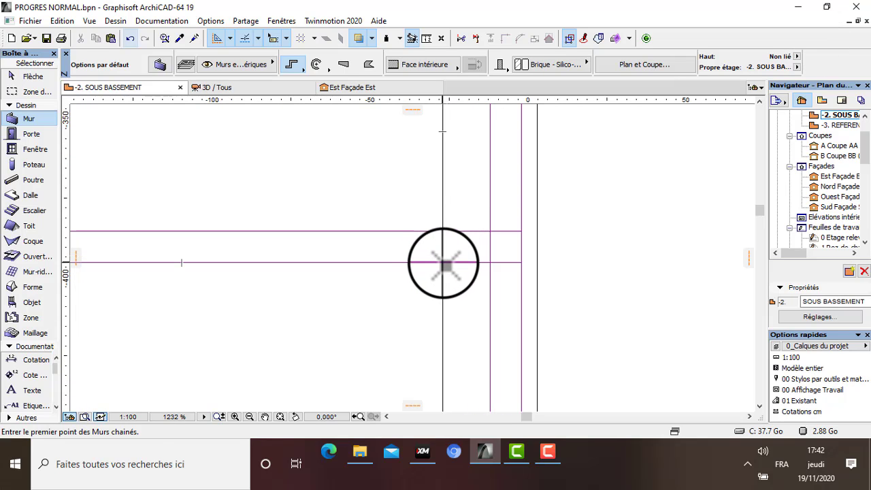
pyautogui.click(443, 263)
pyautogui.scroll(-8, 381, 262)
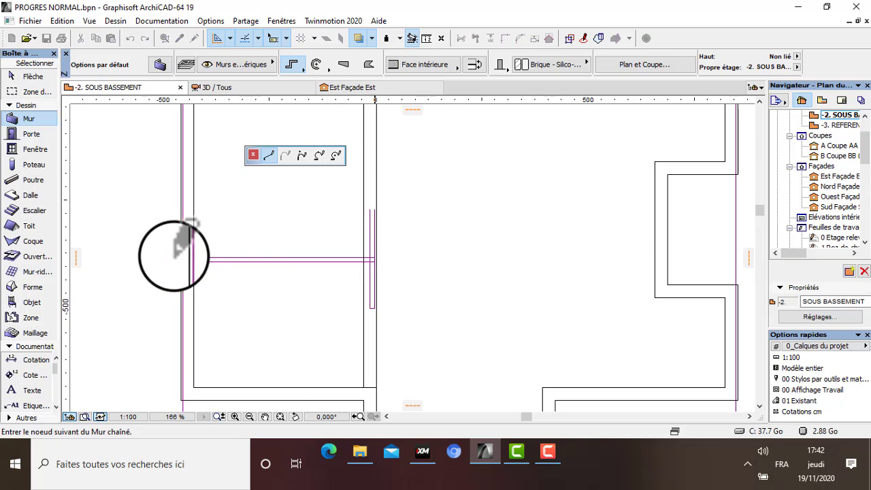
pyautogui.scroll(9, 179, 262)
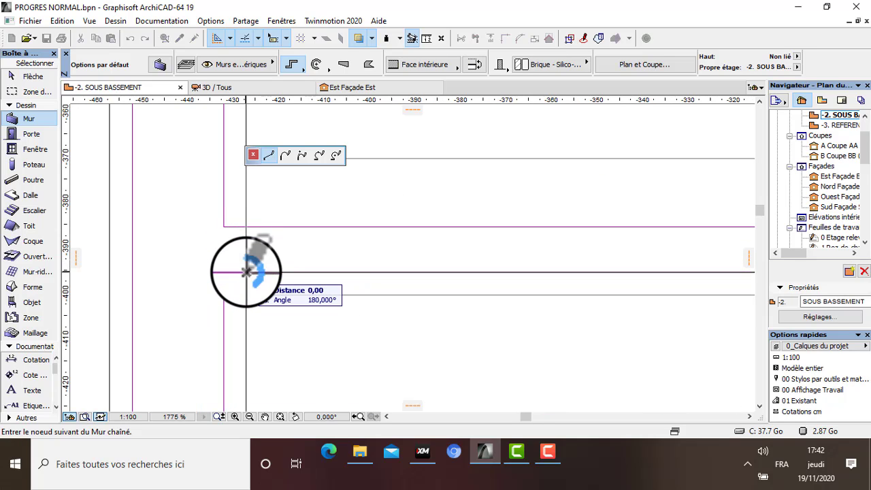
pyautogui.rightClick(245, 272)
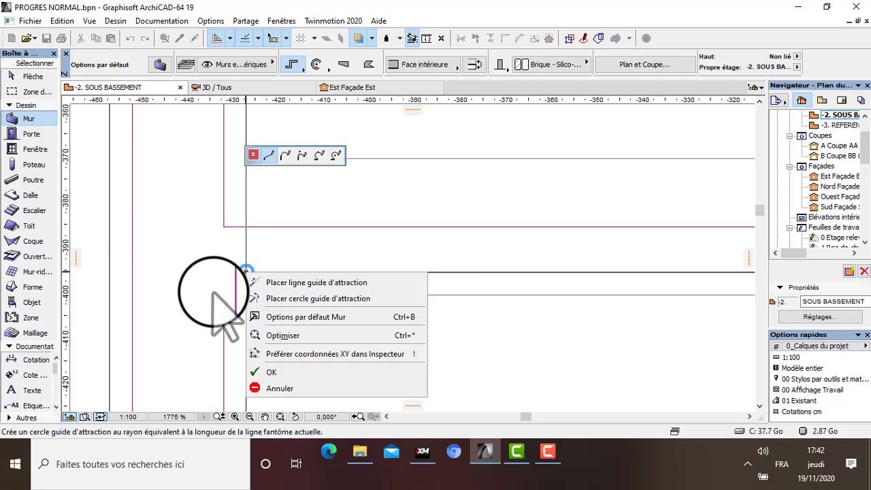
pyautogui.click(262, 372)
pyautogui.scroll(-6, 292, 360)
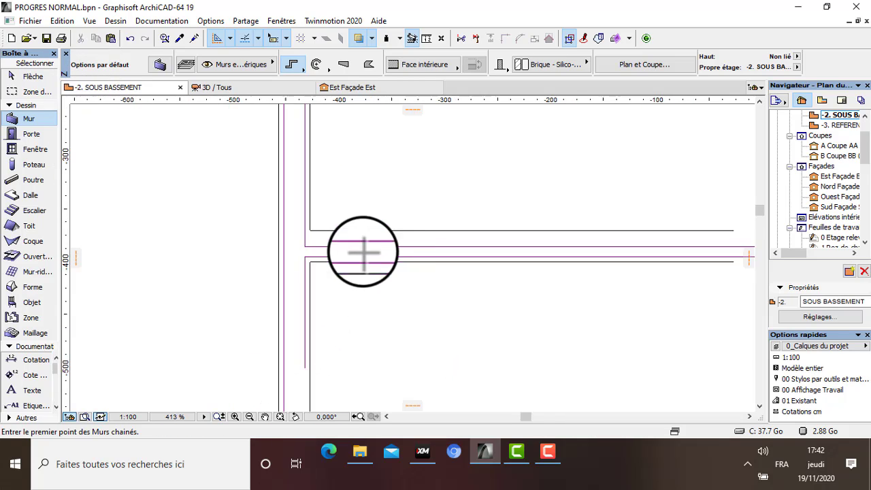
# Step: Start a chained wall at the upper-right room's lower inner junction, set its reference line to Face extérieure, and run it about 250 cm leftward
pyautogui.scroll(-7, 439, 268)
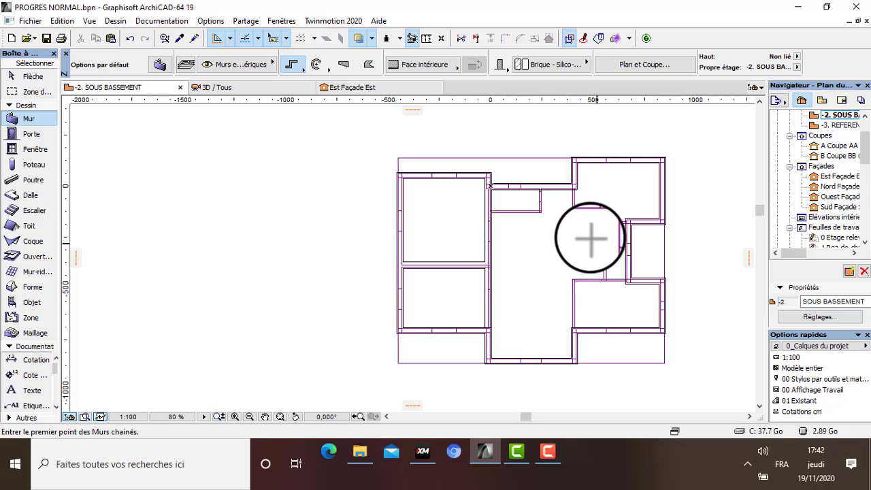
pyautogui.scroll(3, 636, 254)
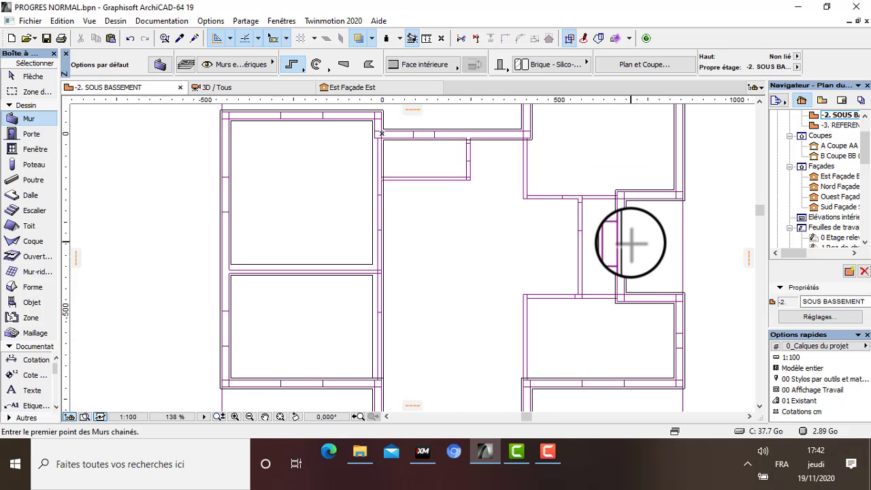
pyautogui.scroll(2, 630, 243)
pyautogui.scroll(-4, 607, 213)
pyautogui.scroll(4, 619, 173)
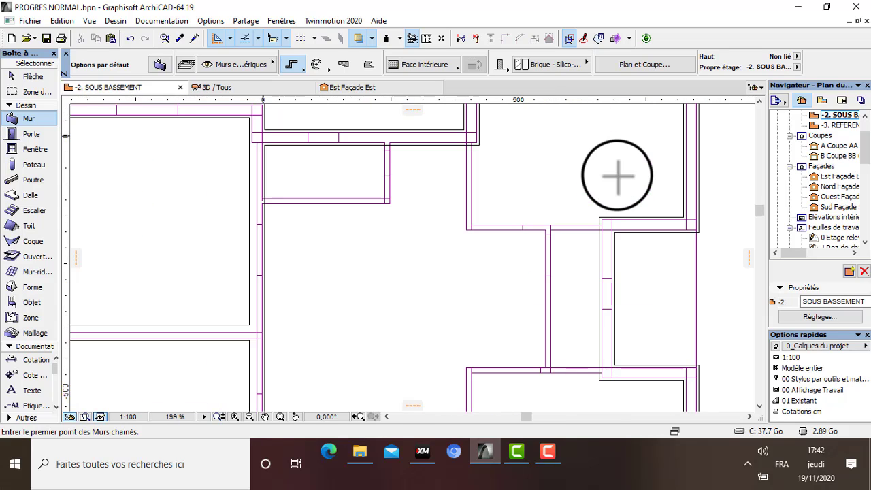
pyautogui.scroll(5, 601, 198)
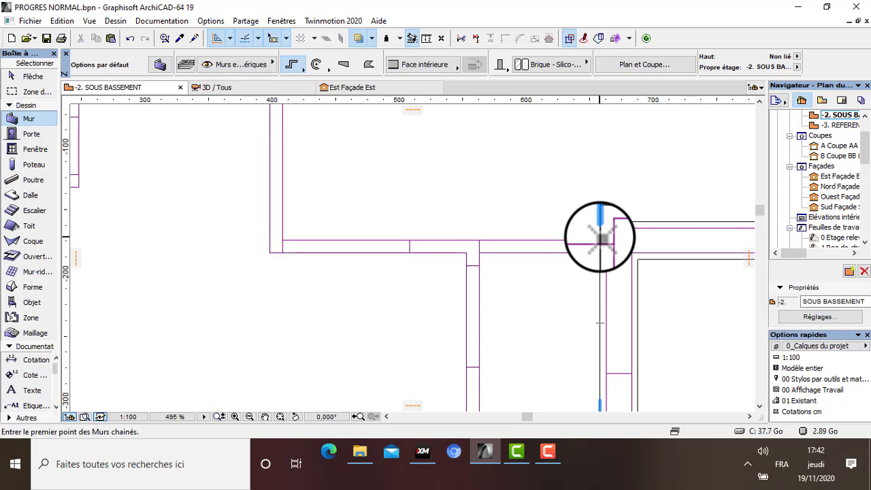
pyautogui.click(599, 239)
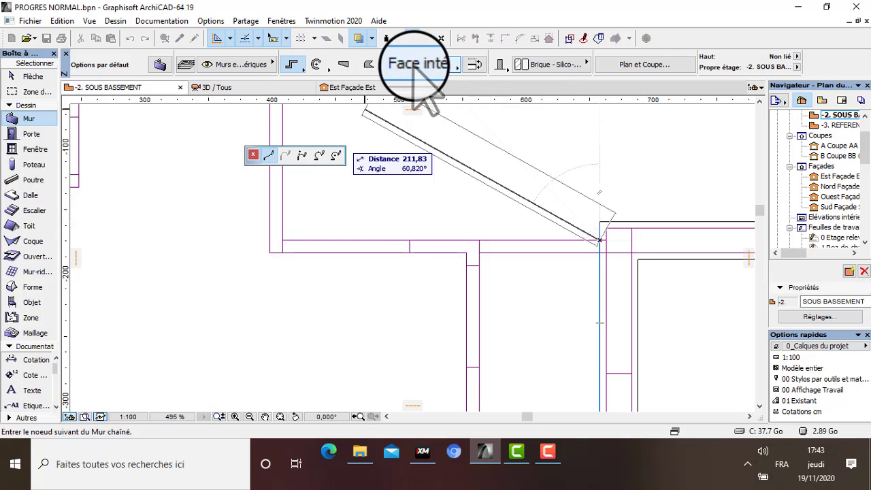
pyautogui.click(456, 65)
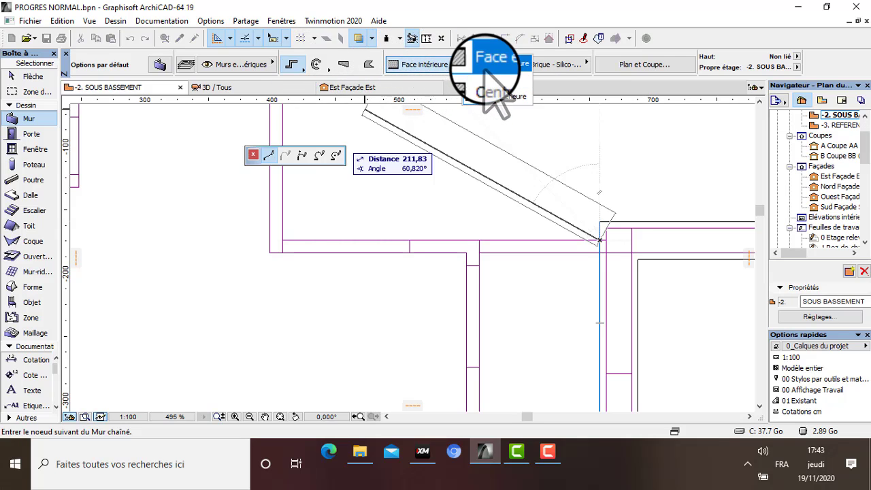
pyautogui.click(486, 76)
pyautogui.scroll(4, 467, 243)
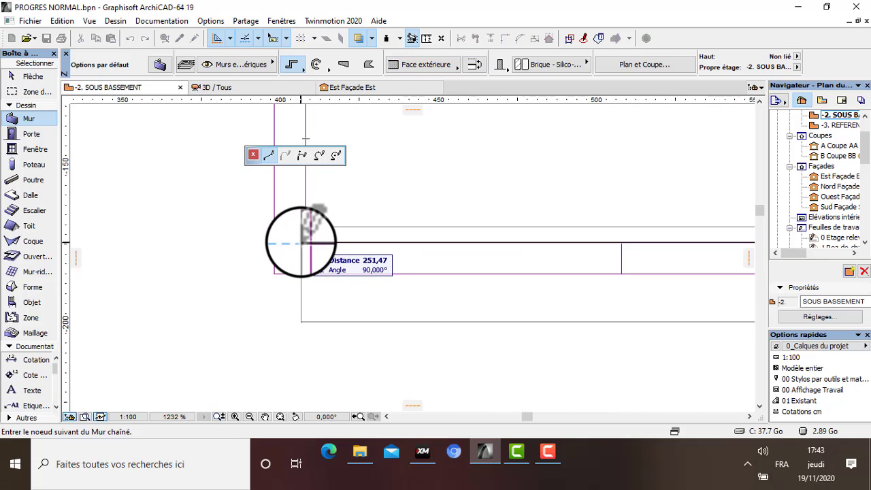
pyautogui.click(258, 155)
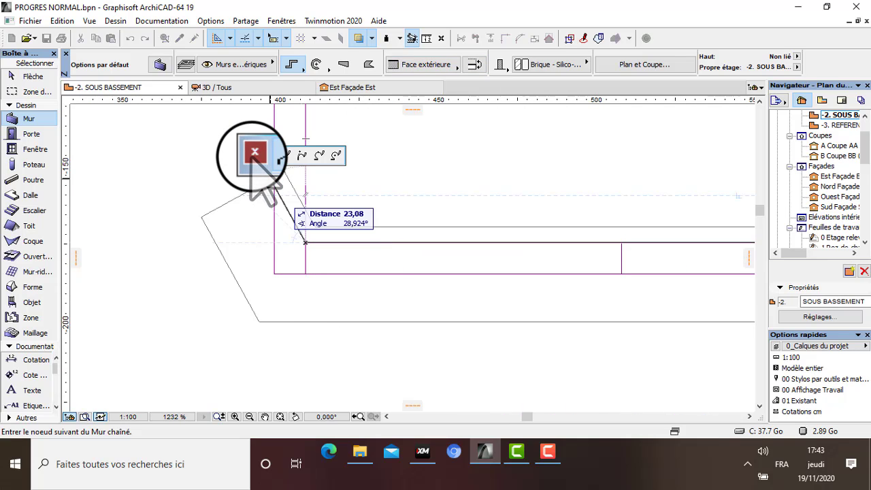
# Step: Continue the chained wall up the upper-right room's left side to the upper perimeter wall's inner face and finish it
pyautogui.scroll(-7, 325, 254)
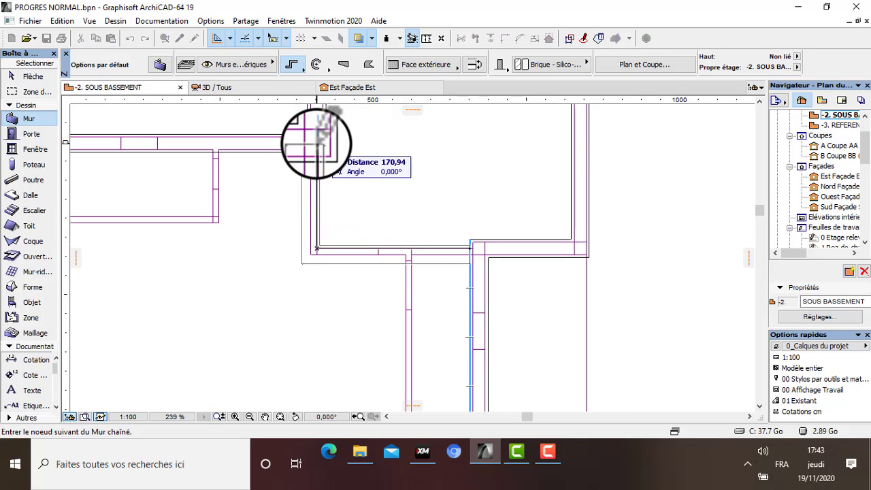
pyautogui.scroll(5, 317, 142)
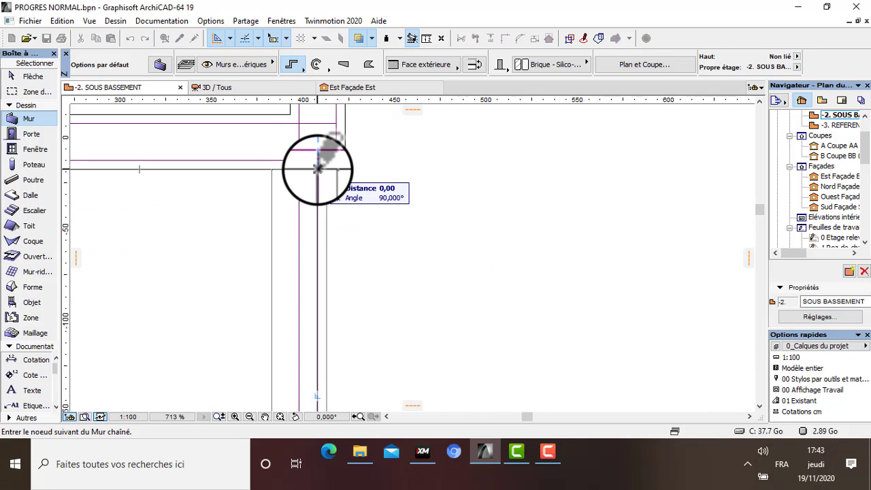
pyautogui.rightClick(317, 169)
pyautogui.click(334, 276)
pyautogui.scroll(-10, 387, 210)
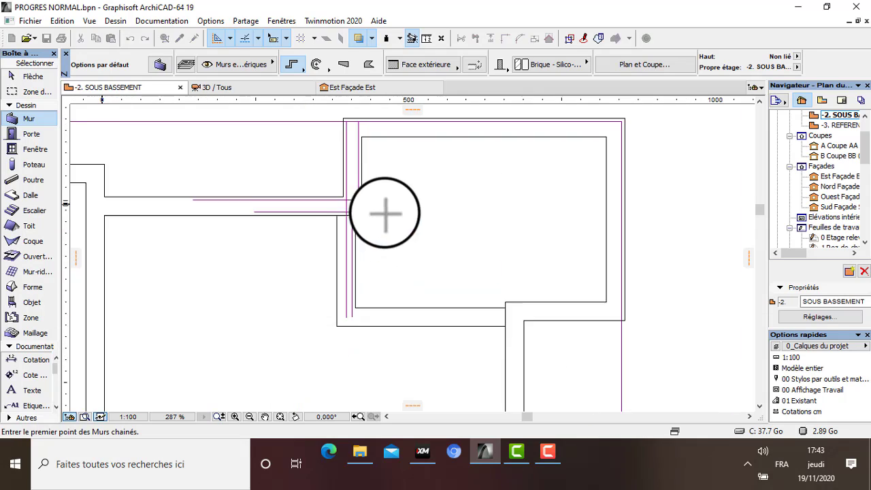
# Step: Draw the vertical wall between the two right rooms 255 cm downward from the upper room's wall, with the reference line on Face intérieure
pyautogui.scroll(10, 419, 239)
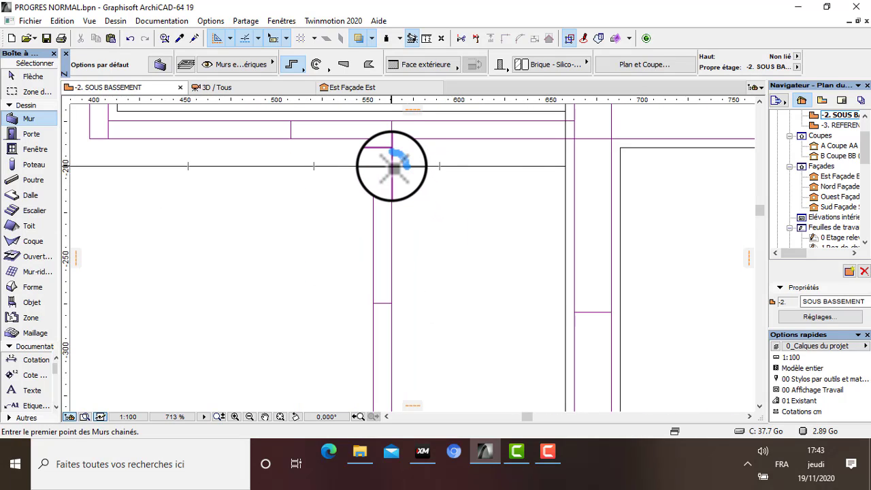
pyautogui.click(391, 165)
pyautogui.scroll(-6, 388, 279)
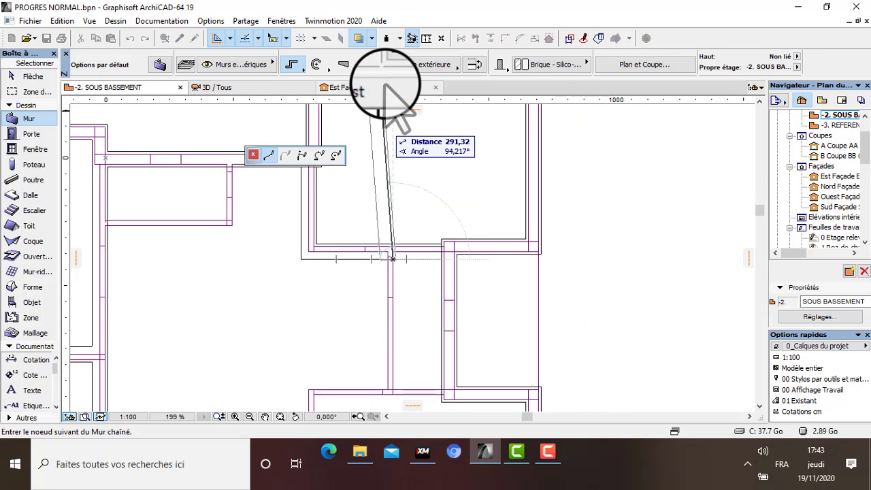
pyautogui.click(446, 65)
pyautogui.click(483, 98)
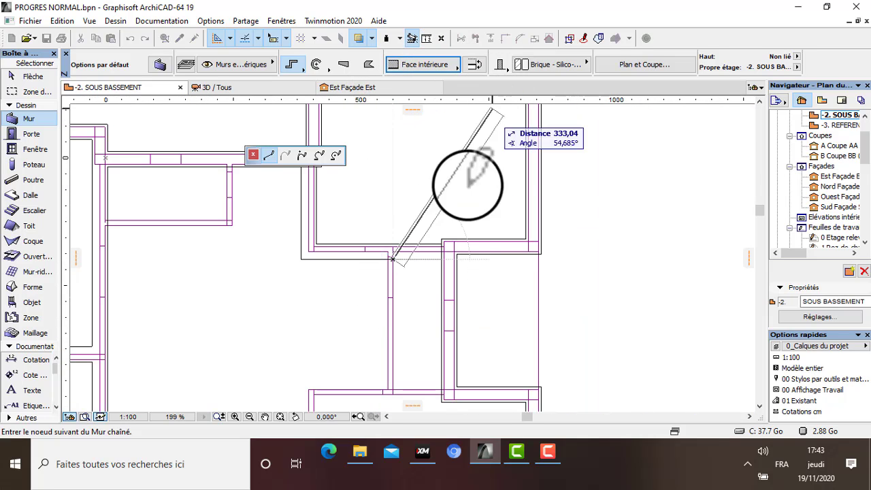
pyautogui.scroll(-2, 414, 360)
pyautogui.scroll(8, 414, 325)
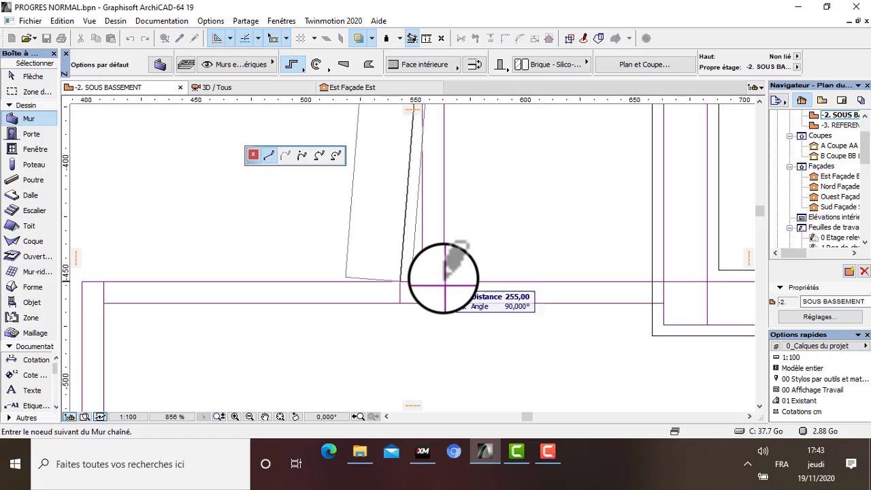
pyautogui.scroll(6, 443, 279)
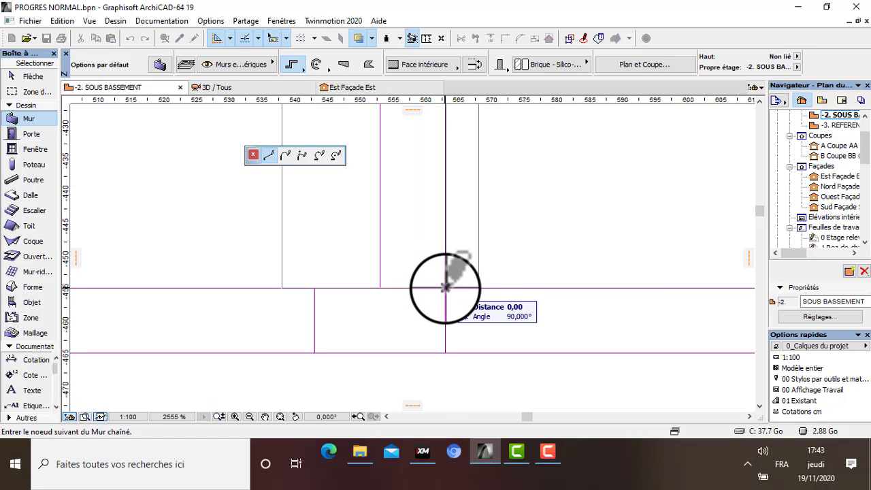
pyautogui.rightClick(446, 287)
pyautogui.click(474, 388)
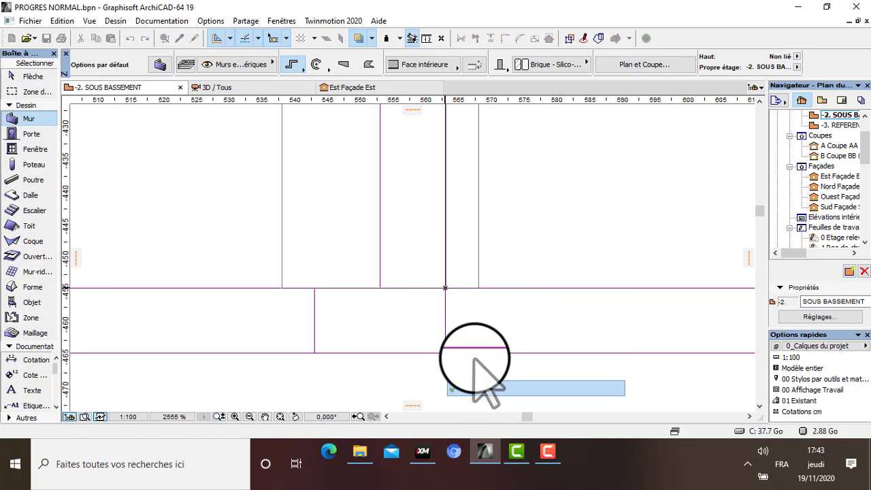
# Step: Start the lower-right room's upper wall at the right recess wall and run it 260 cm leftward with the reference line on Face extérieure
pyautogui.scroll(-4, 473, 295)
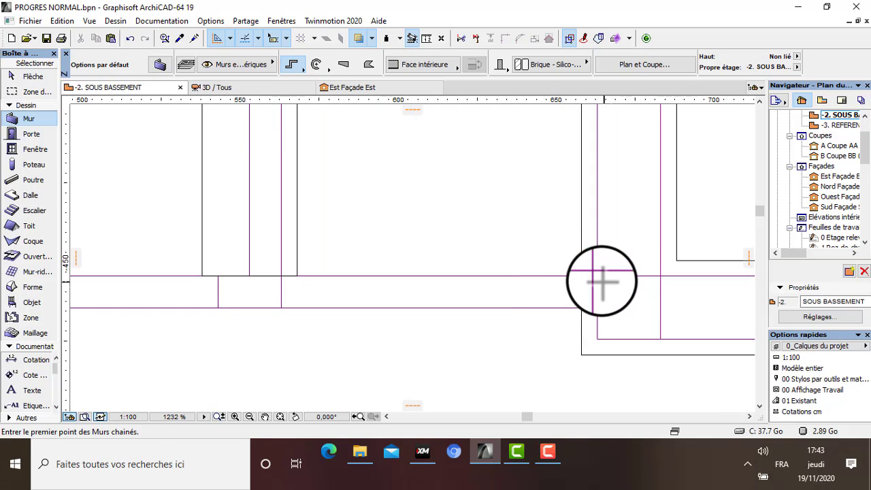
pyautogui.scroll(7, 601, 280)
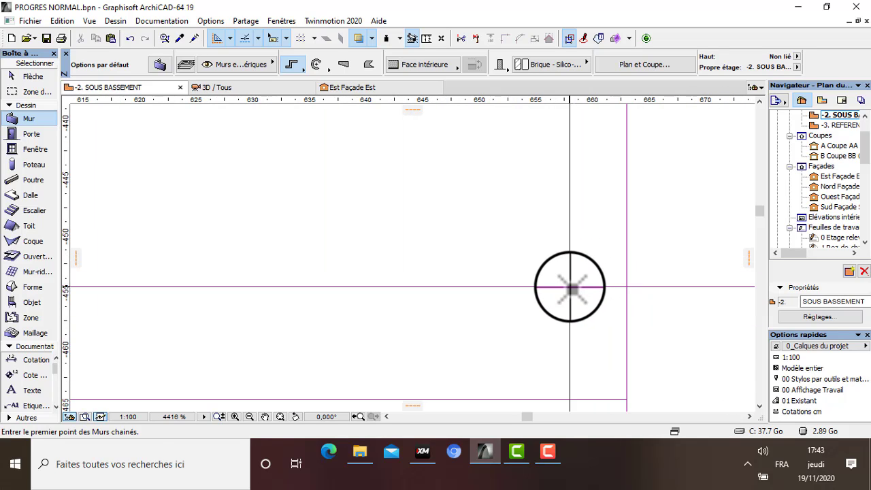
pyautogui.click(570, 287)
pyautogui.scroll(-6, 578, 278)
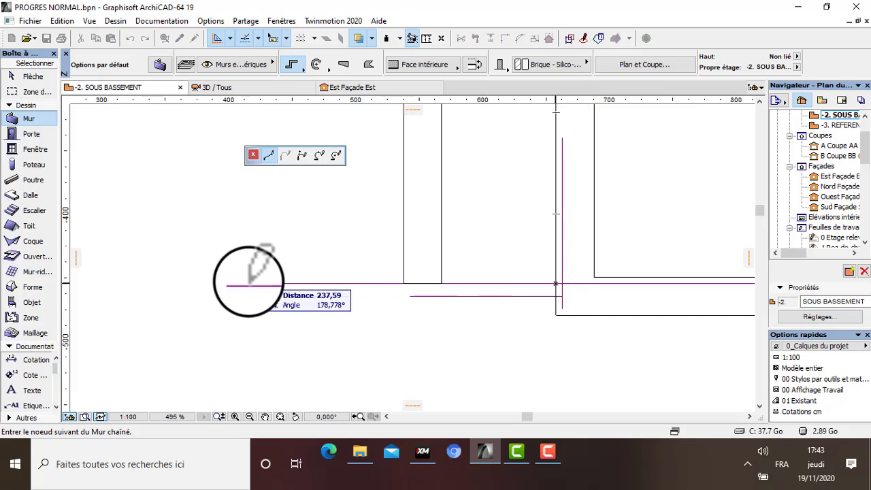
pyautogui.scroll(6, 224, 292)
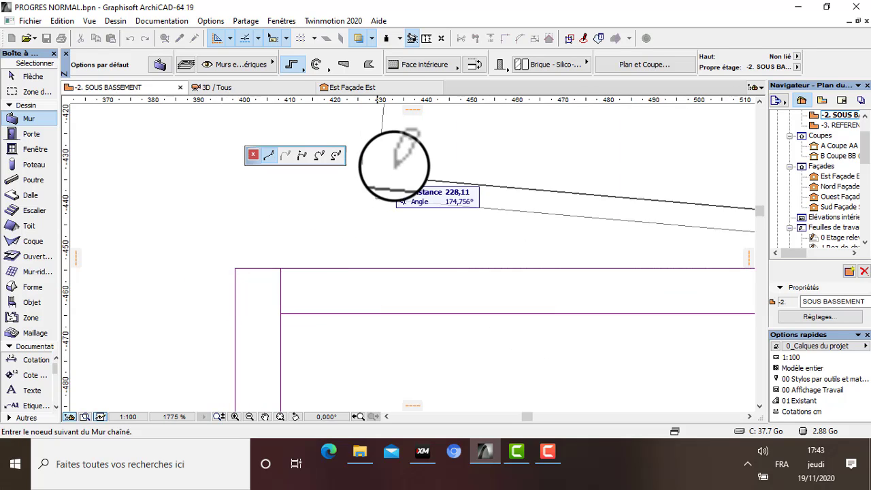
pyautogui.click(445, 64)
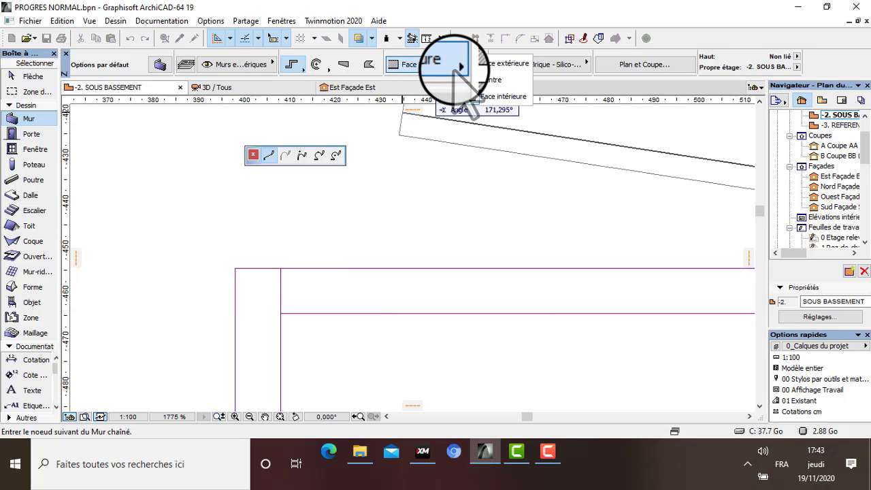
pyautogui.click(504, 66)
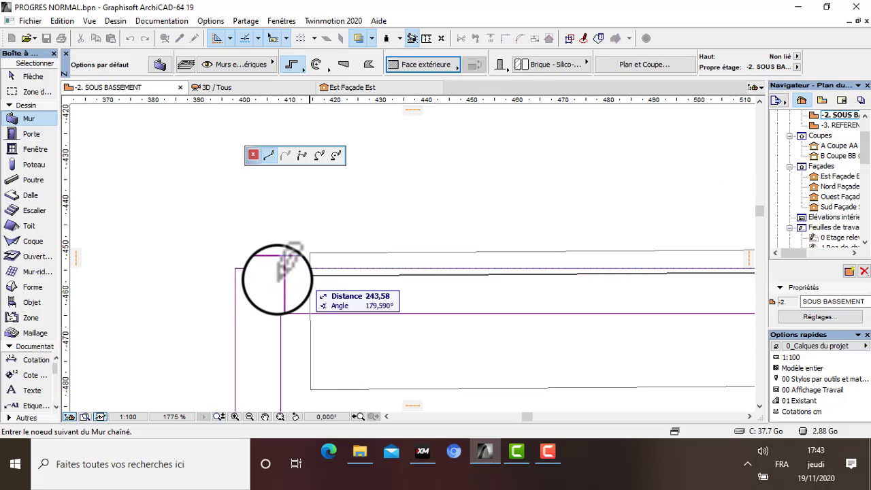
pyautogui.scroll(3, 235, 264)
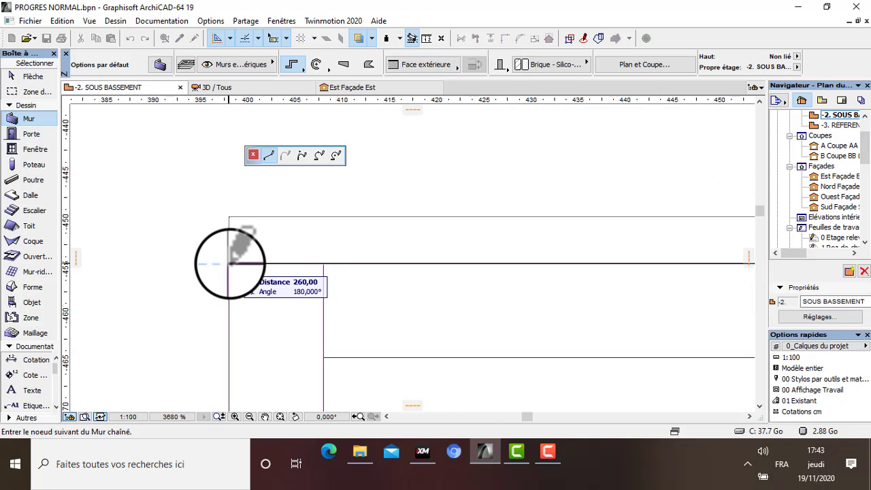
# Step: Continue the chained wall down the lower-right room's left side to the lower perimeter wall and finish it
pyautogui.scroll(-10, 229, 260)
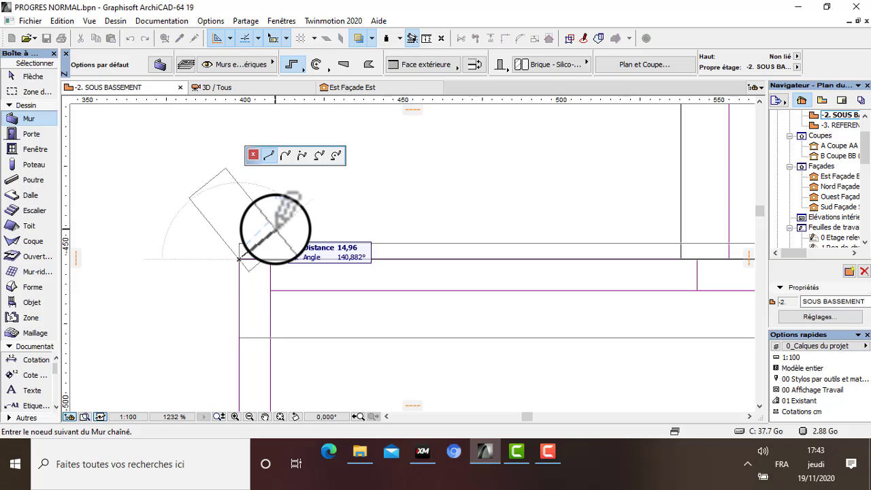
pyautogui.scroll(5, 272, 340)
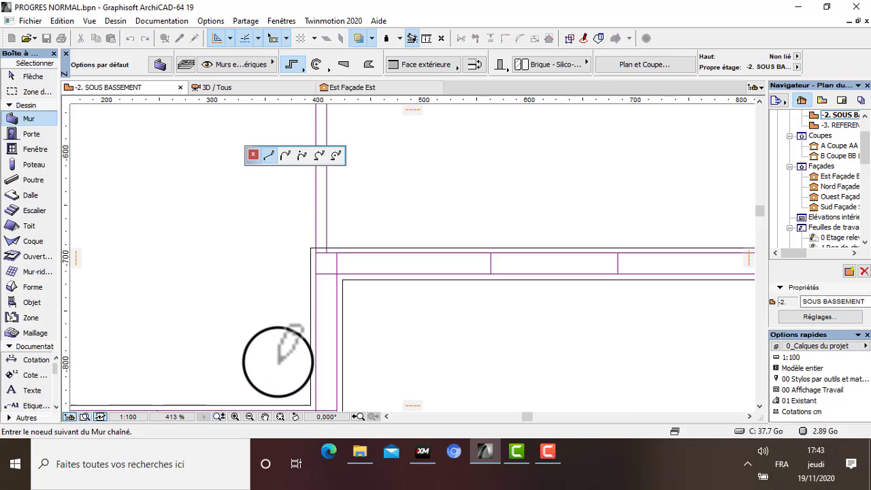
pyautogui.scroll(-2, 345, 231)
pyautogui.scroll(4, 346, 258)
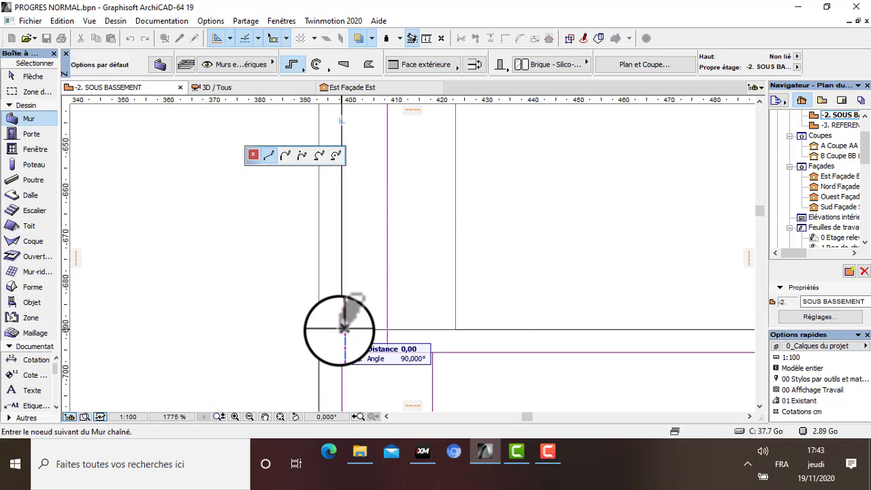
pyautogui.rightClick(344, 329)
pyautogui.click(360, 306)
pyautogui.scroll(-6, 381, 309)
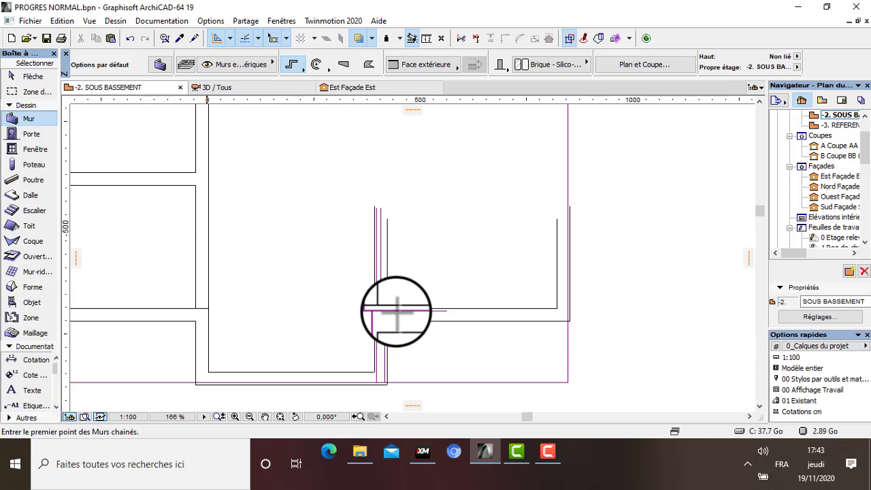
# Step: Start the small upper room's lower wall at the central vertical wall and run it rightward to the corner, reference line on Face intérieure
pyautogui.scroll(-2, 396, 311)
pyautogui.scroll(5, 341, 272)
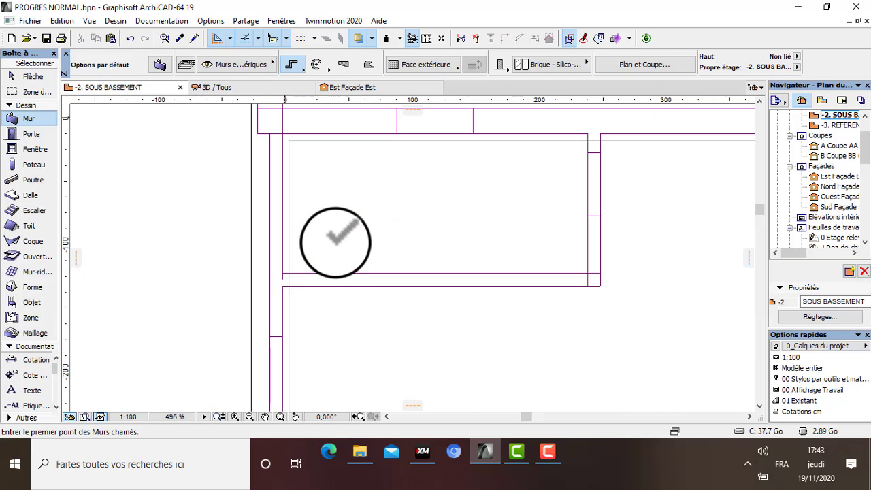
pyautogui.scroll(3, 296, 262)
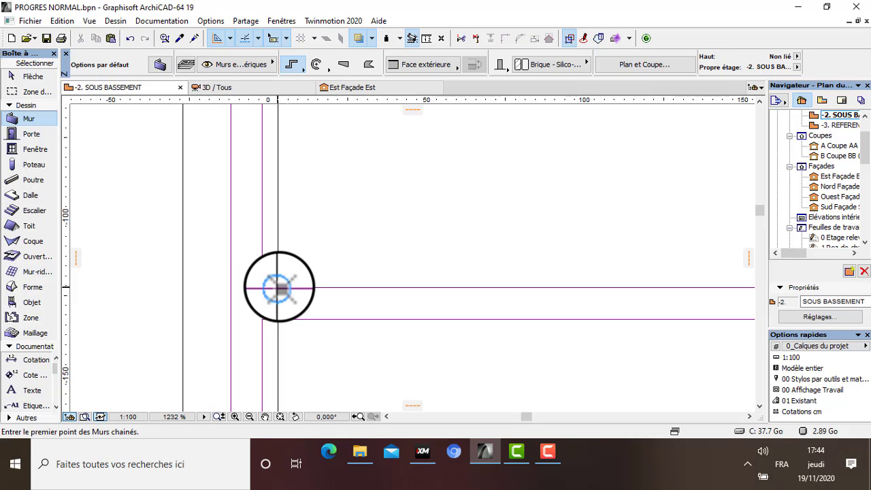
pyautogui.click(279, 288)
pyautogui.scroll(-5, 285, 292)
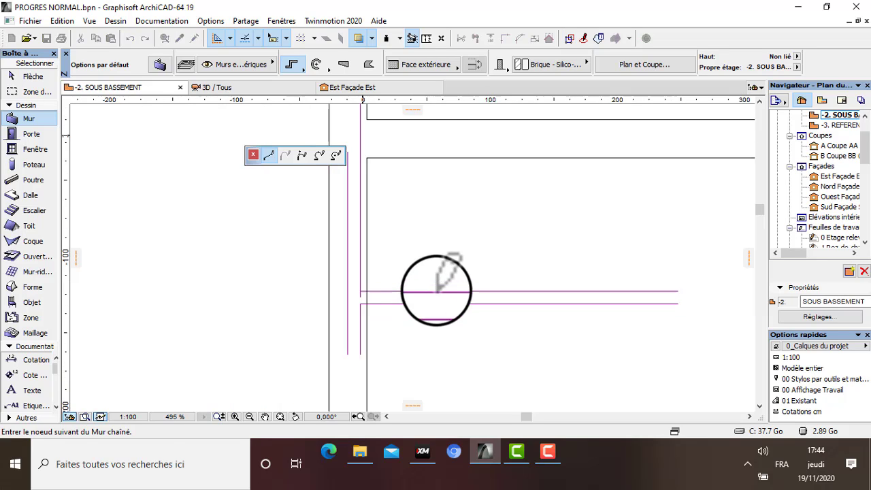
pyautogui.scroll(6, 553, 308)
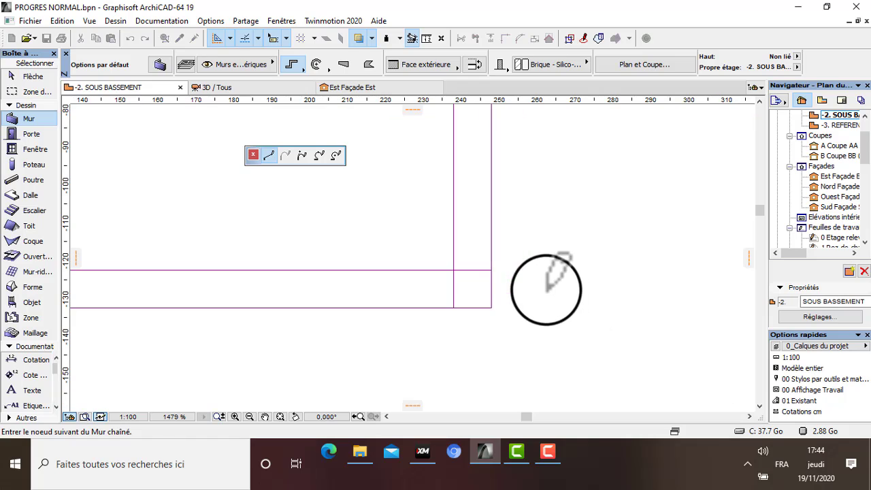
pyautogui.click(463, 64)
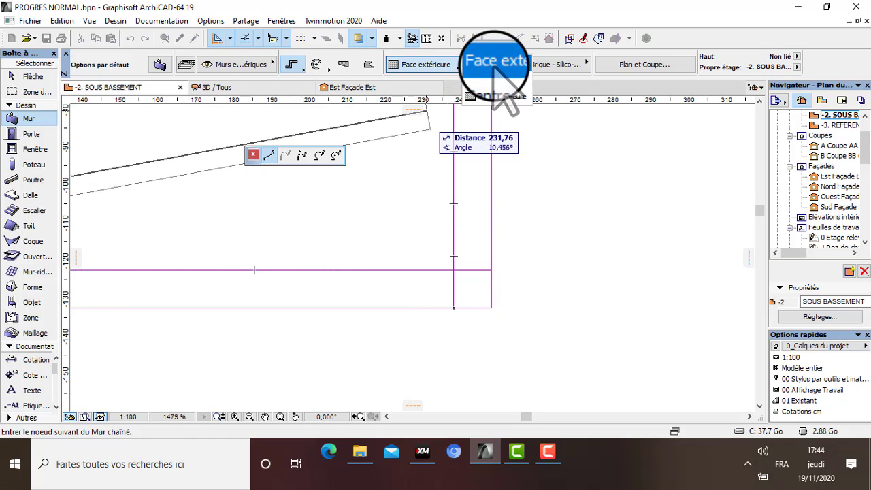
pyautogui.click(498, 68)
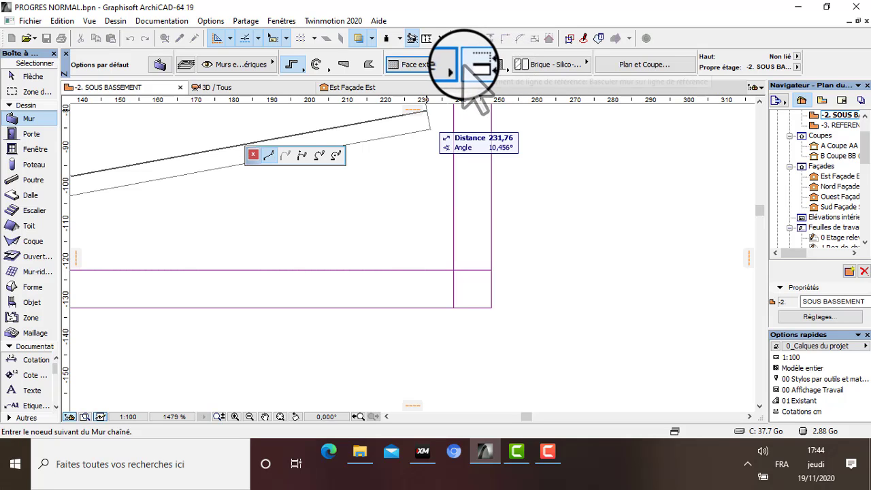
pyautogui.click(474, 64)
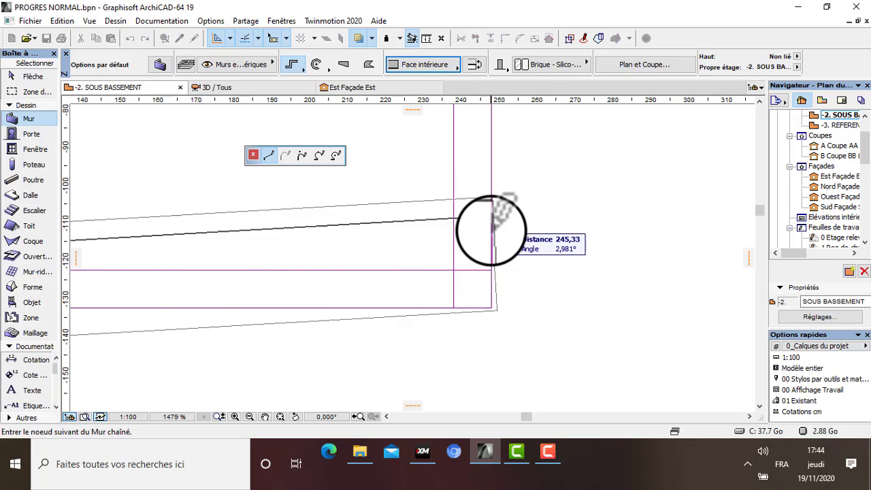
# Step: Continue the chained wall up the small room's right side to the upper perimeter wall's inner face and finish it
pyautogui.scroll(-5, 456, 272)
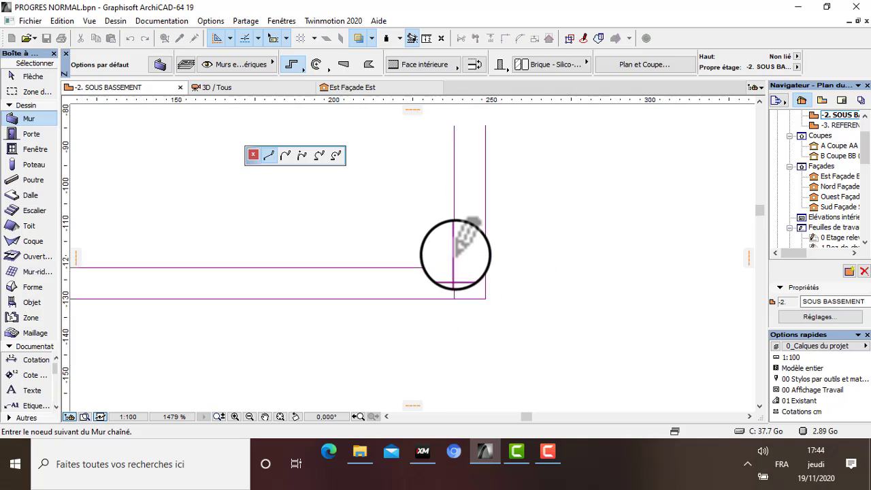
pyautogui.scroll(3, 469, 187)
pyautogui.scroll(4, 462, 181)
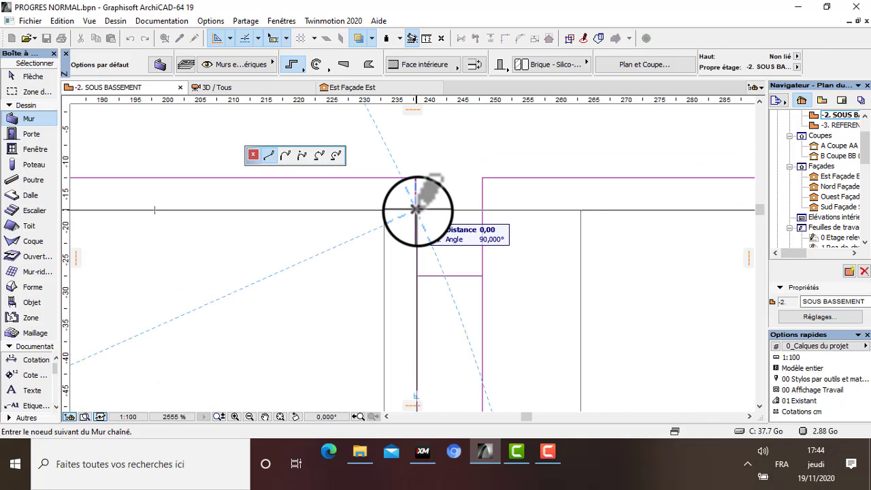
pyautogui.rightClick(416, 209)
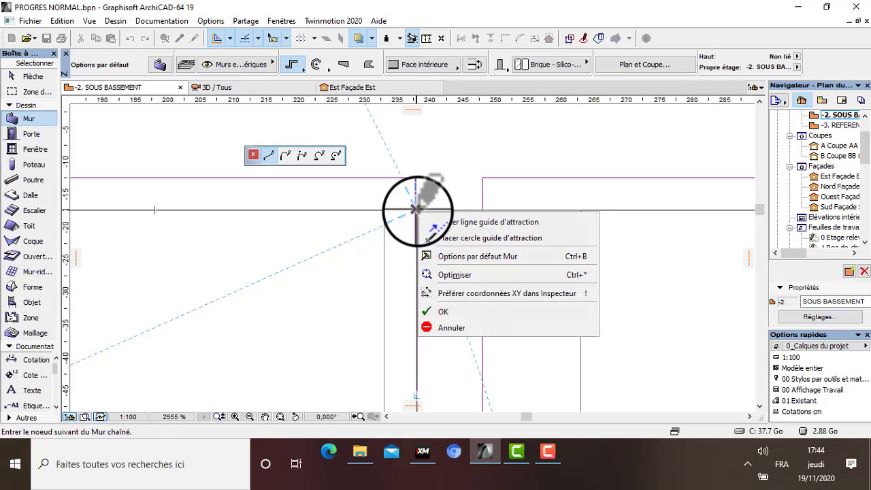
pyautogui.click(443, 310)
pyautogui.scroll(-7, 445, 277)
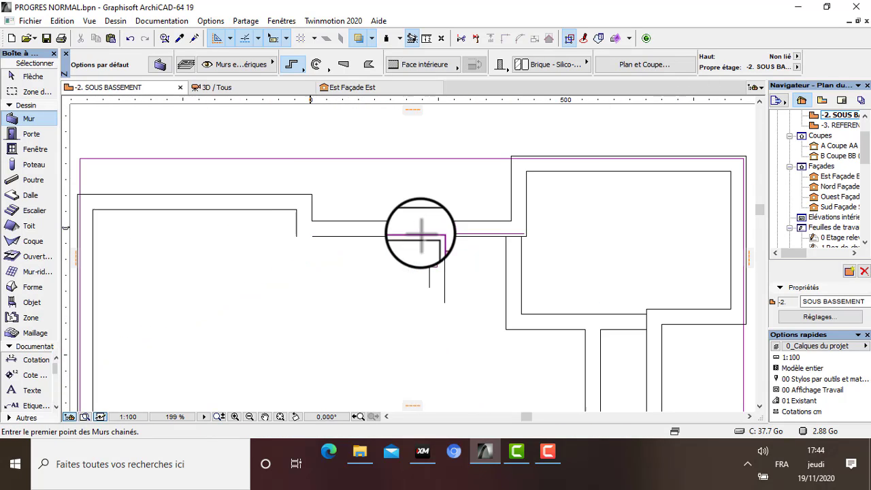
# Step: Examine the completed foundation walls and their junctions in the 3D / Tous view
pyautogui.click(246, 87)
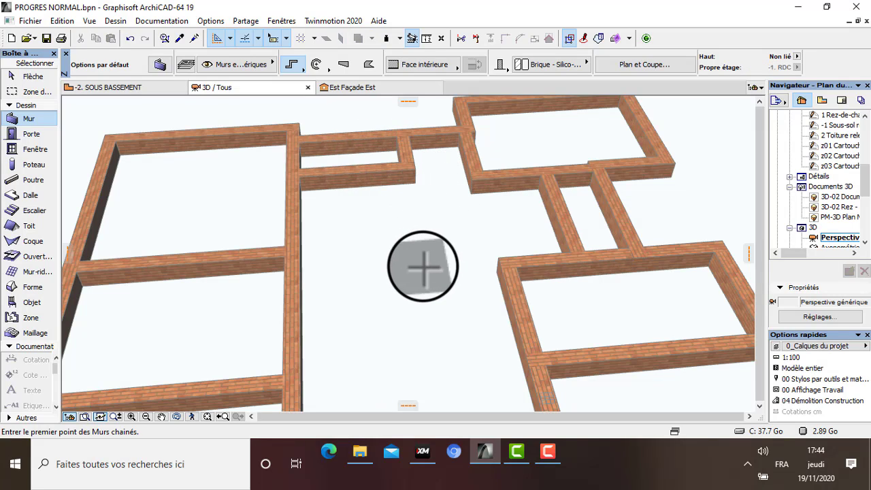
pyautogui.press('Escape')
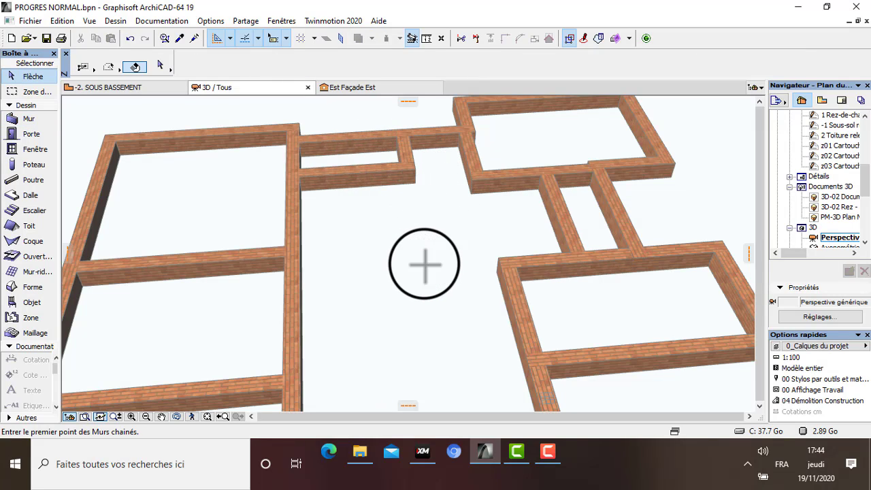
pyautogui.scroll(-3, 425, 264)
pyautogui.scroll(3, 422, 334)
pyautogui.scroll(-5, 426, 320)
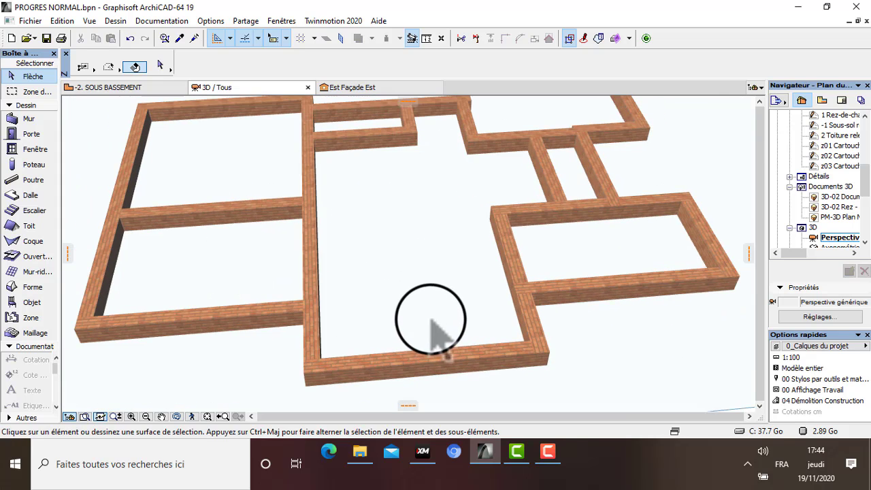
pyautogui.scroll(3, 434, 298)
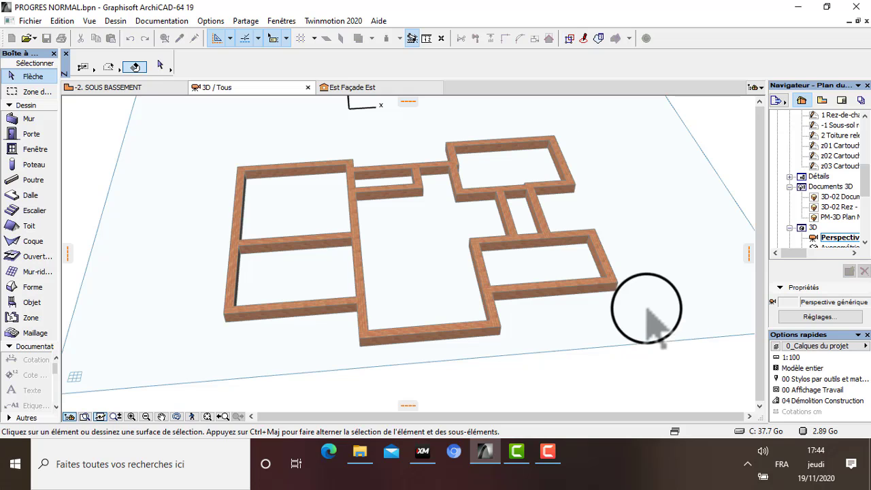
pyautogui.scroll(3, 409, 253)
pyautogui.scroll(2, 311, 184)
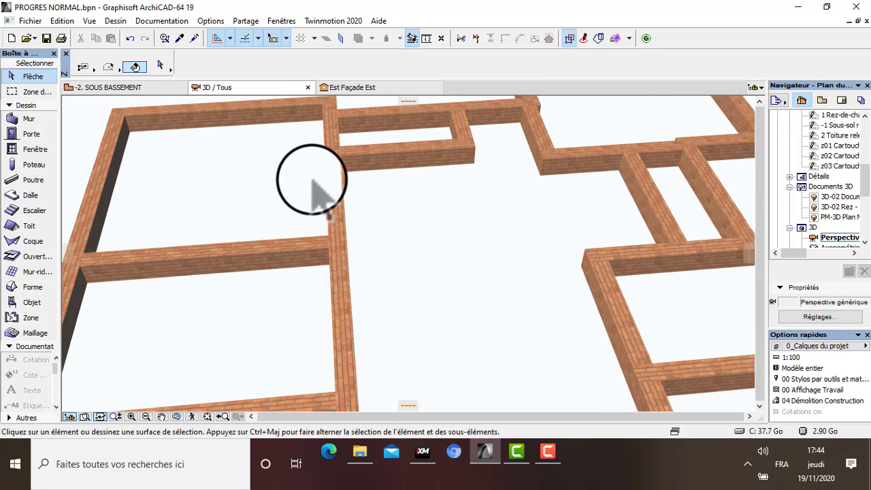
pyautogui.scroll(-4, 334, 185)
pyautogui.scroll(2, 395, 225)
pyautogui.scroll(2, 394, 228)
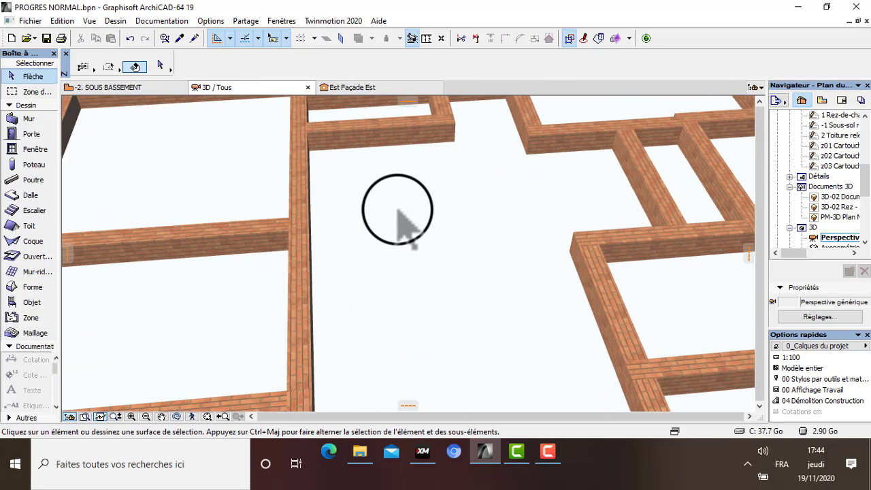
pyautogui.scroll(-4, 342, 202)
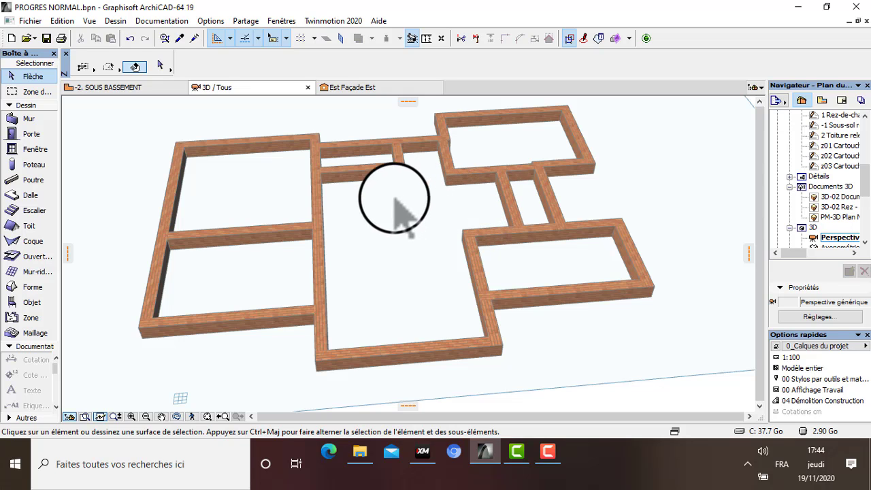
pyautogui.scroll(6, 249, 307)
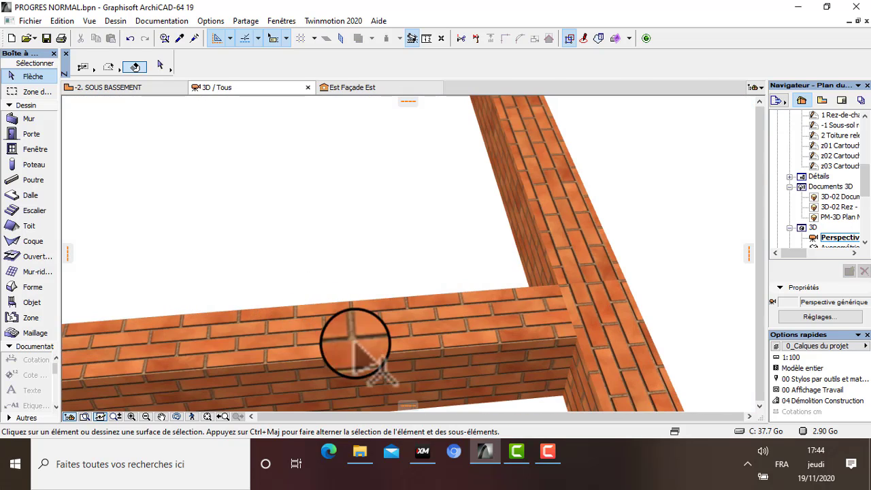
pyautogui.scroll(-8, 385, 350)
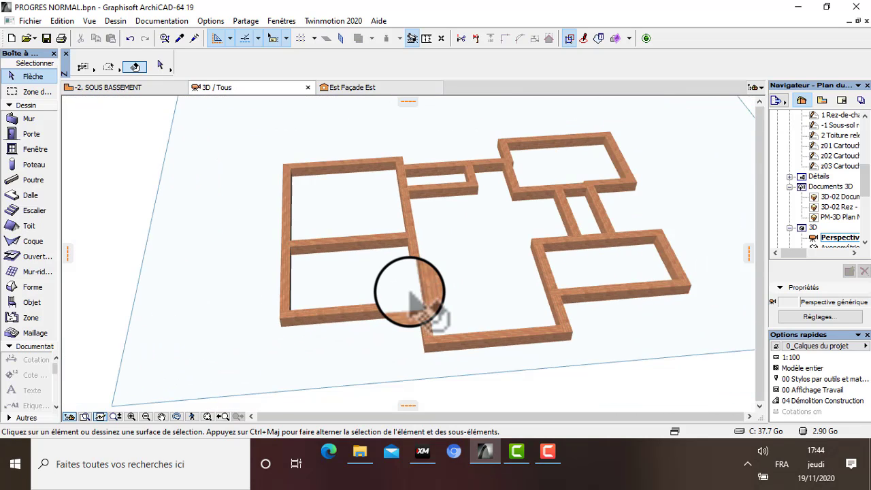
pyautogui.scroll(-3, 410, 298)
# Step: Select all the foundation walls, replace all their surfaces with Béton - Parpaing (Blocs), and clear the selection
pyautogui.hotkey('ctrl', 'a')
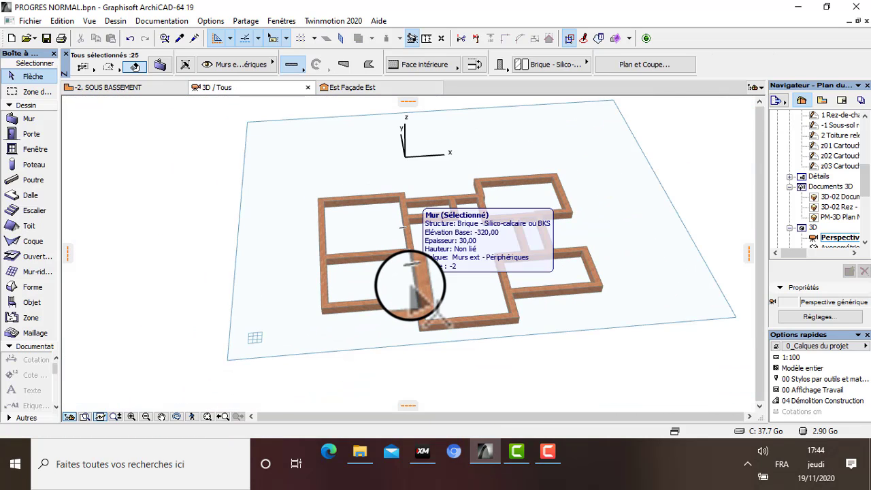
pyautogui.rightClick(409, 286)
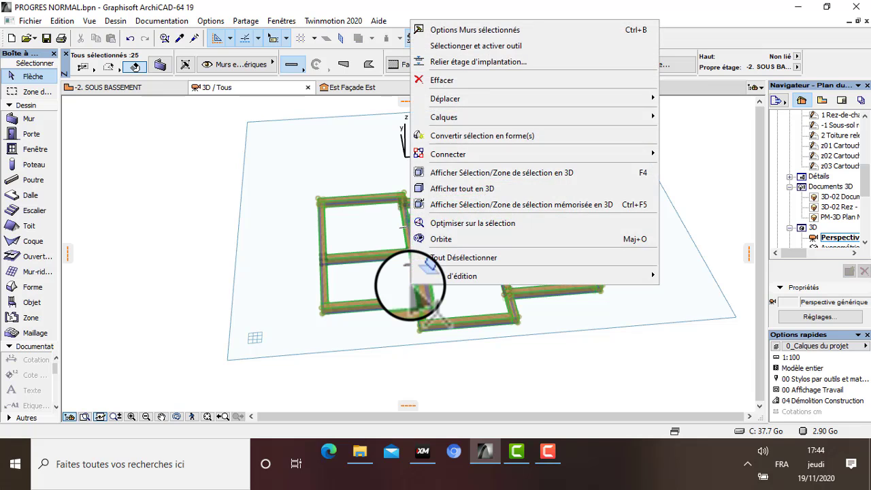
pyautogui.click(463, 30)
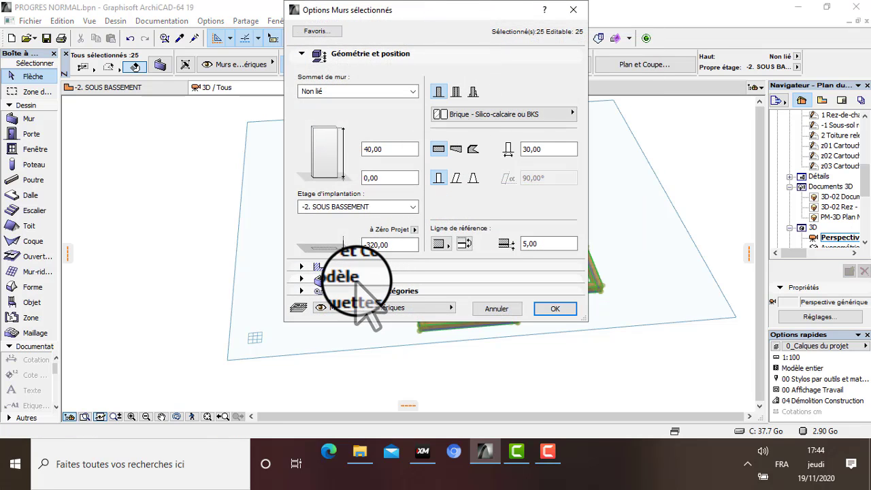
pyautogui.click(357, 279)
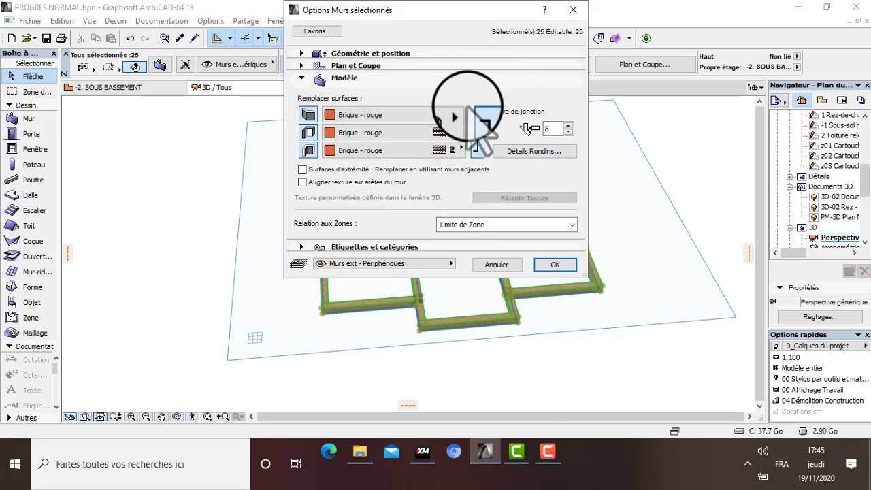
pyautogui.click(463, 114)
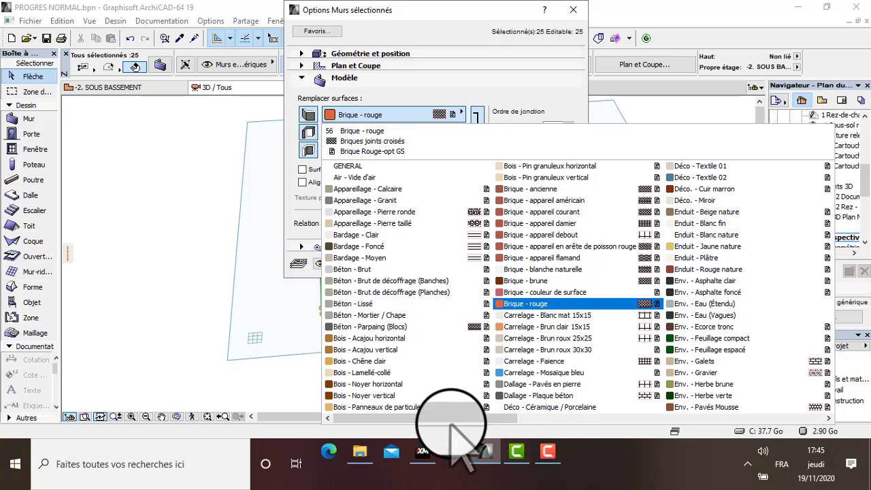
pyautogui.click(373, 327)
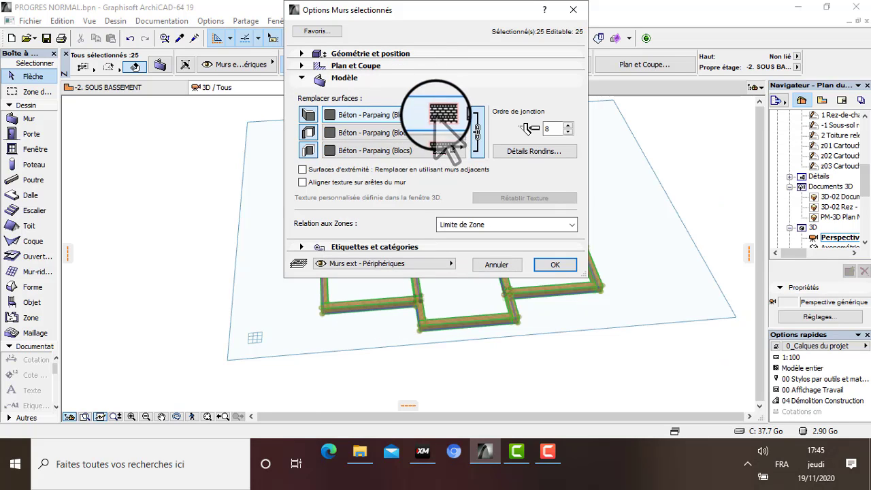
pyautogui.click(547, 265)
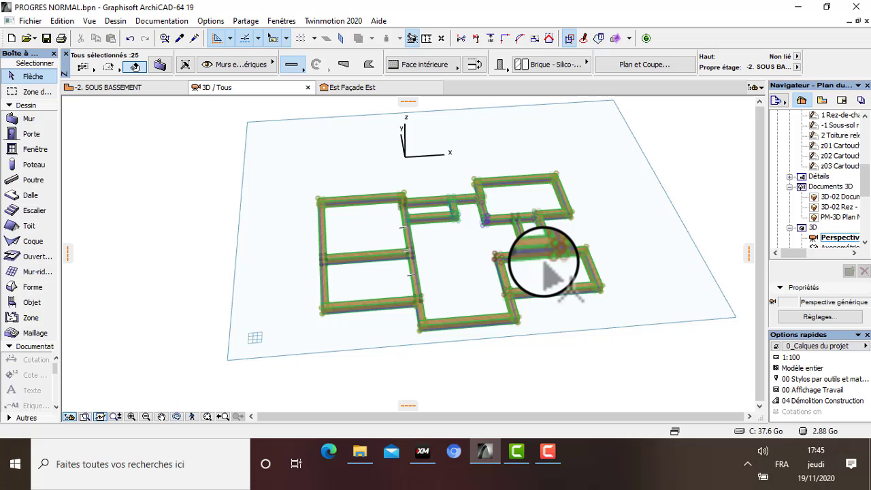
pyautogui.click(484, 246)
# Step: Inspect the concrete-block texture on the foundation walls in 3D, up close and as a whole
pyautogui.scroll(5, 486, 311)
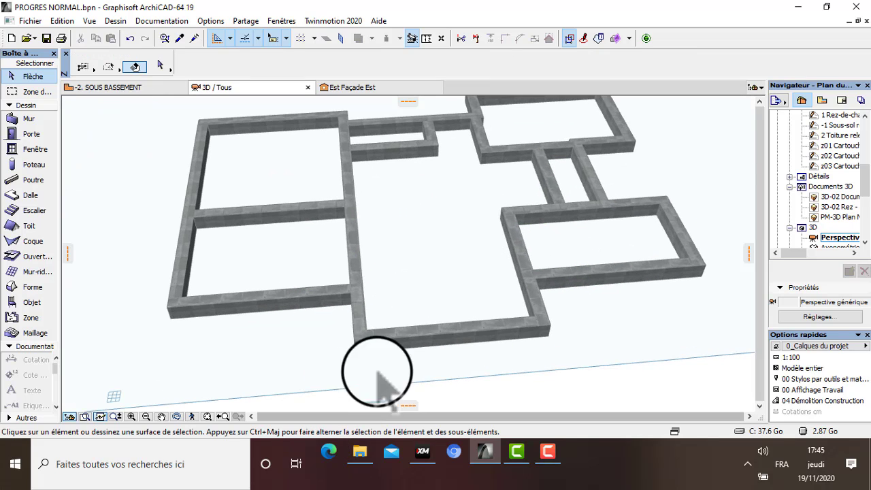
pyautogui.scroll(6, 378, 373)
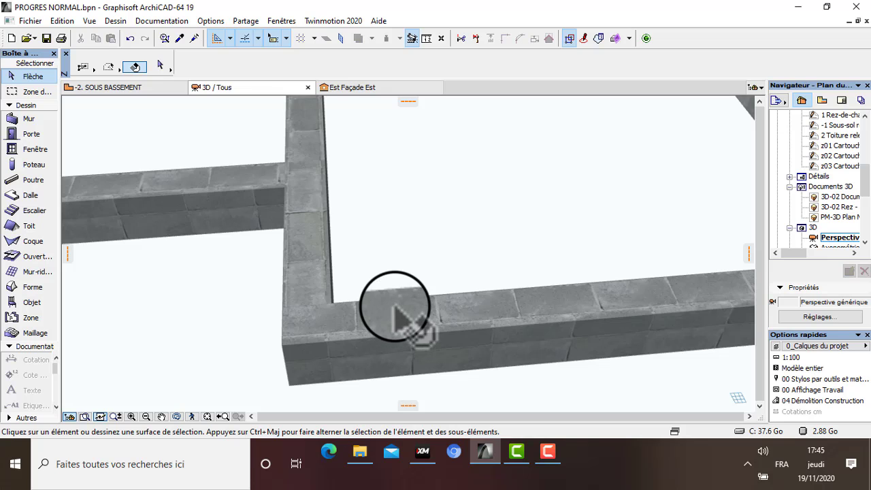
pyautogui.scroll(-10, 396, 315)
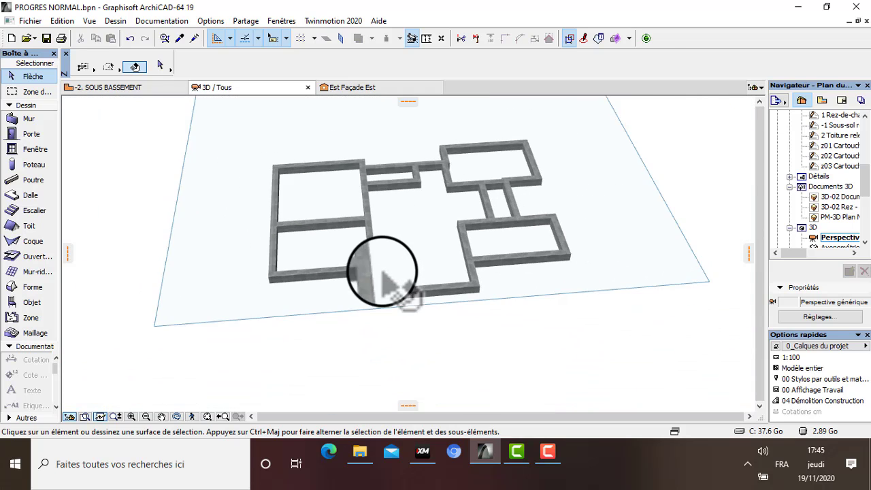
pyautogui.scroll(-3, 442, 282)
pyautogui.scroll(5, 847, 174)
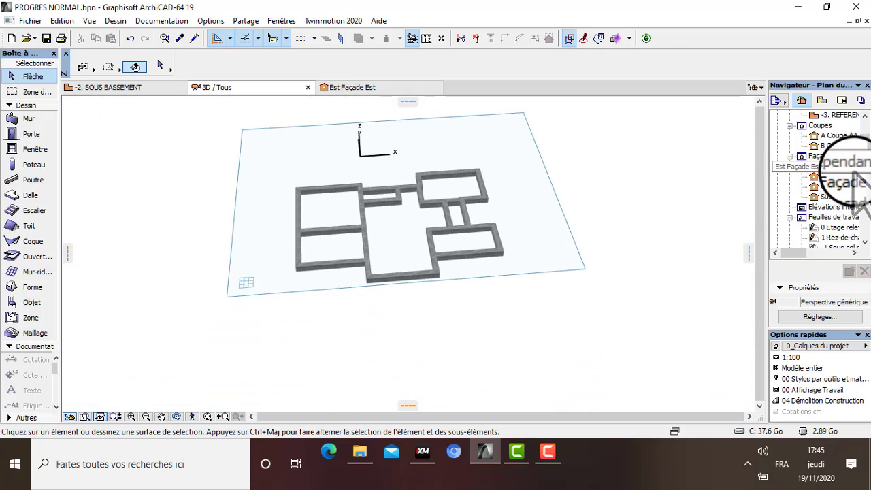
pyautogui.scroll(1, 856, 183)
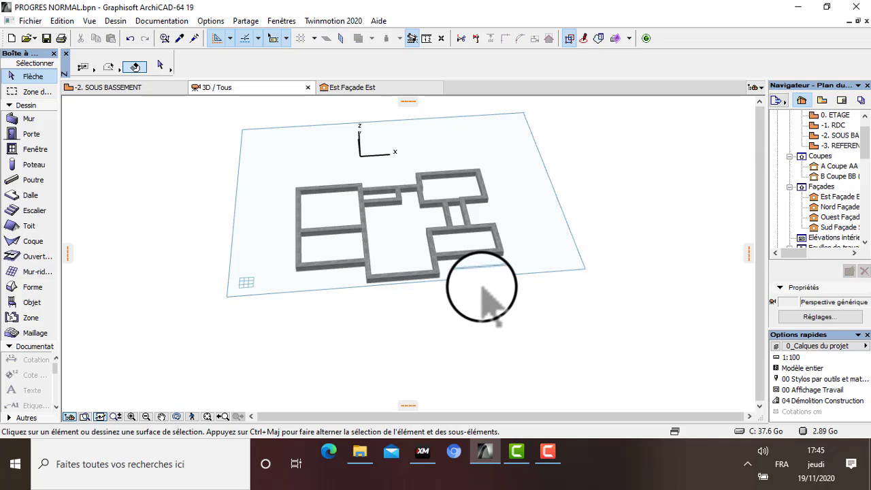
pyautogui.scroll(2, 594, 285)
pyautogui.scroll(-4, 575, 289)
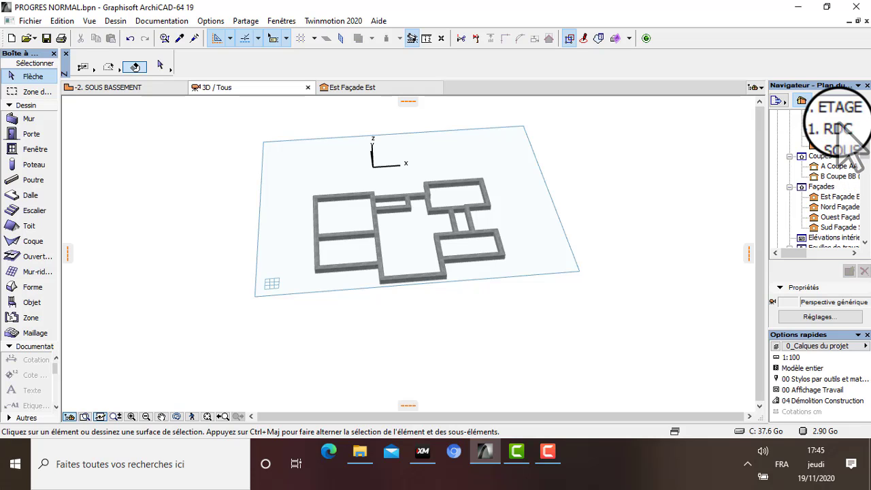
# Step: Open the floor plan of the -1. RDC storey
pyautogui.doubleClick(837, 144)
pyautogui.doubleClick(833, 129)
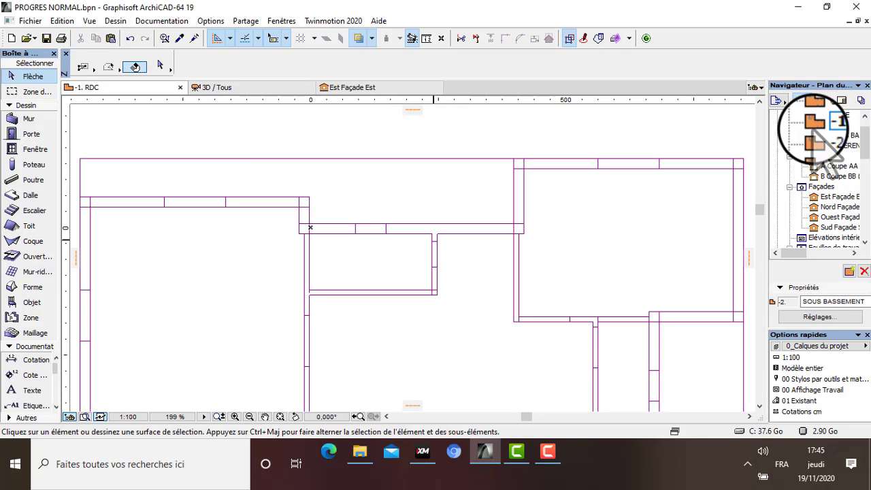
pyautogui.scroll(-3, 817, 170)
pyautogui.scroll(-5, 558, 241)
pyautogui.scroll(5, 507, 249)
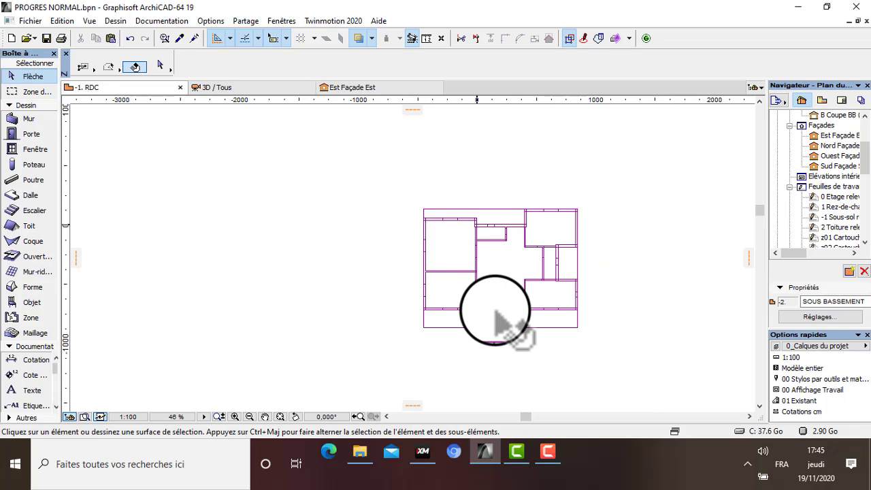
# Step: Configure the default wall for the -1. RDC storey with a height of 300,00 and a thickness of 20,00
pyautogui.scroll(-4, 493, 278)
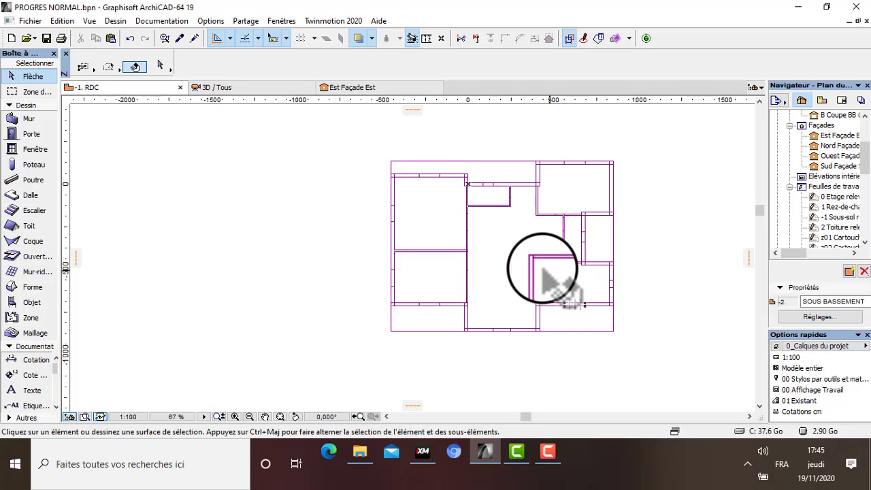
pyautogui.doubleClick(20, 119)
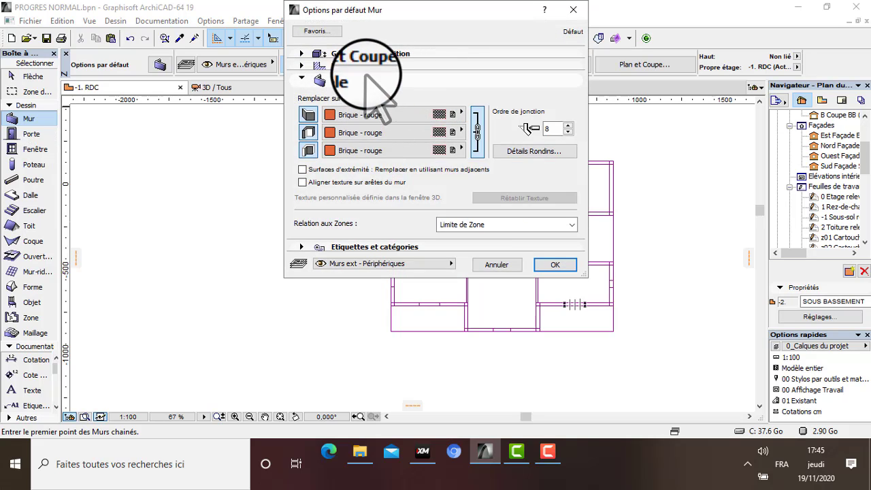
pyautogui.click(391, 54)
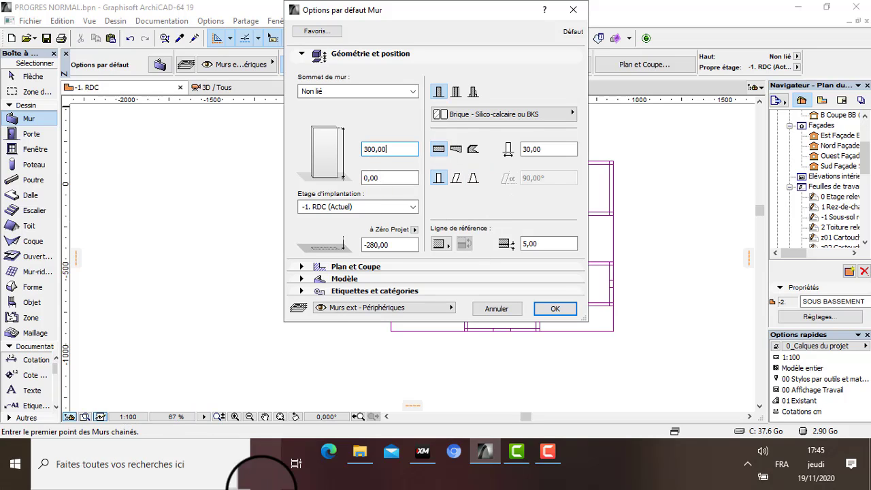
pyautogui.click(343, 279)
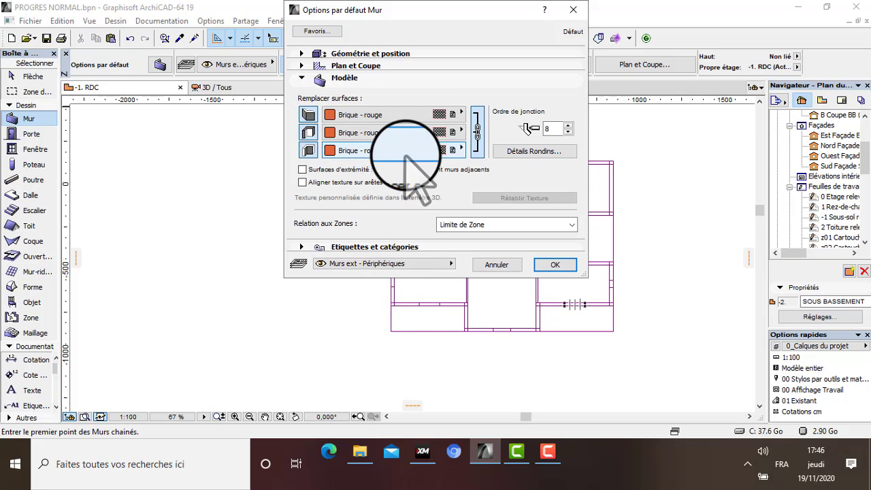
pyautogui.click(555, 265)
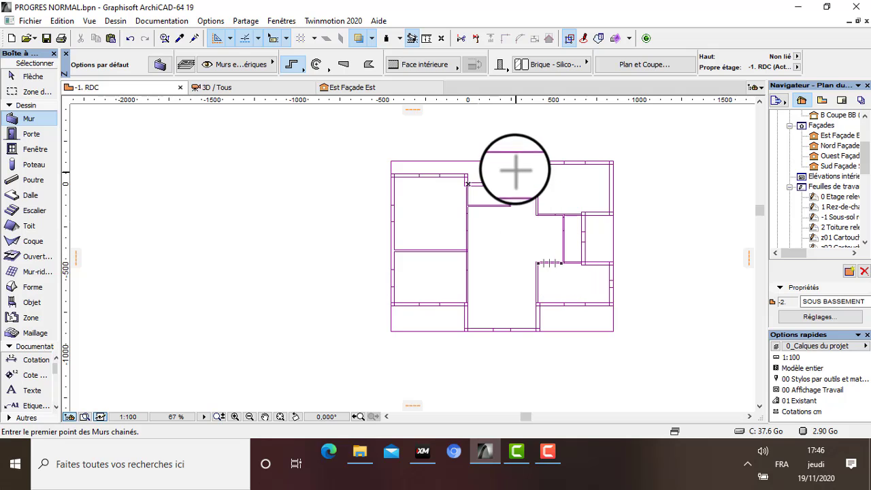
pyautogui.doubleClick(27, 120)
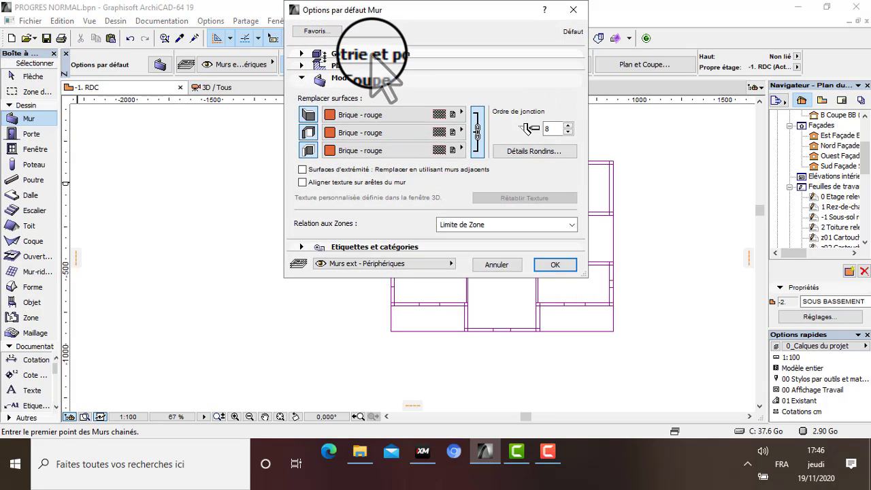
pyautogui.click(376, 54)
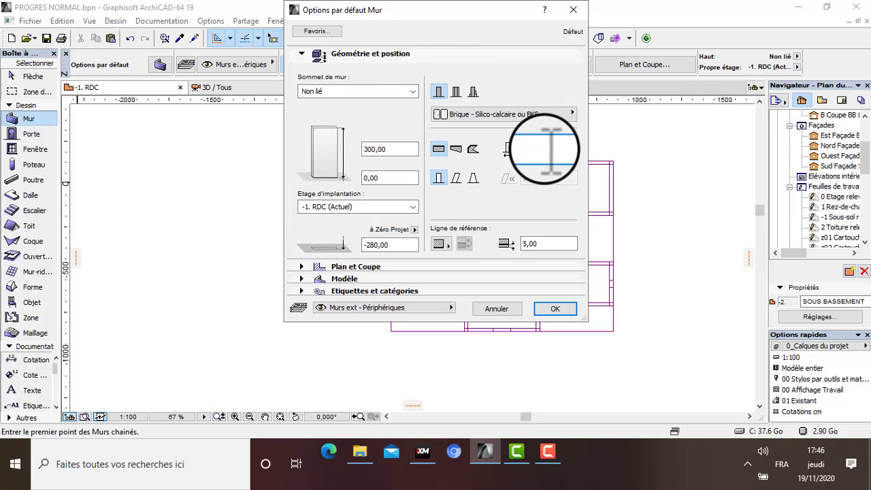
pyautogui.write('20,00')
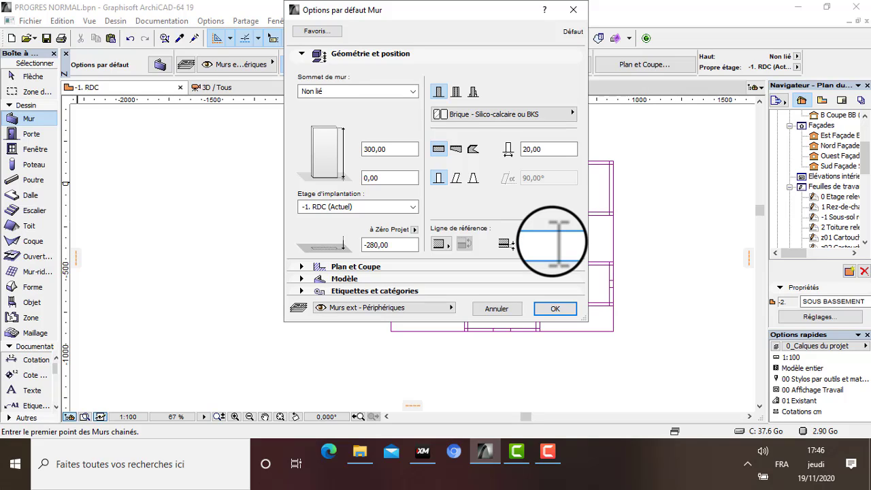
pyautogui.click(555, 310)
# Step: Start a chained wall at the upper-left room's outer corner, tracing its upper edge and the short return down to the recessed wall
pyautogui.scroll(4, 504, 163)
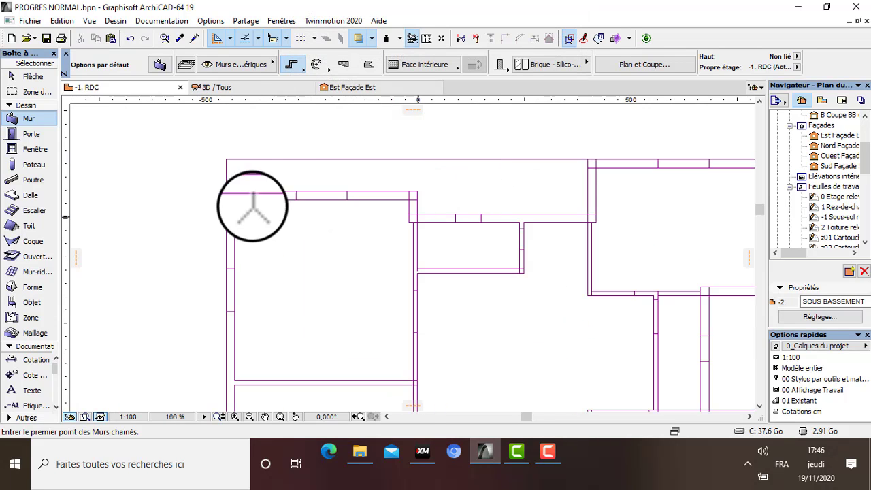
pyautogui.scroll(3, 238, 188)
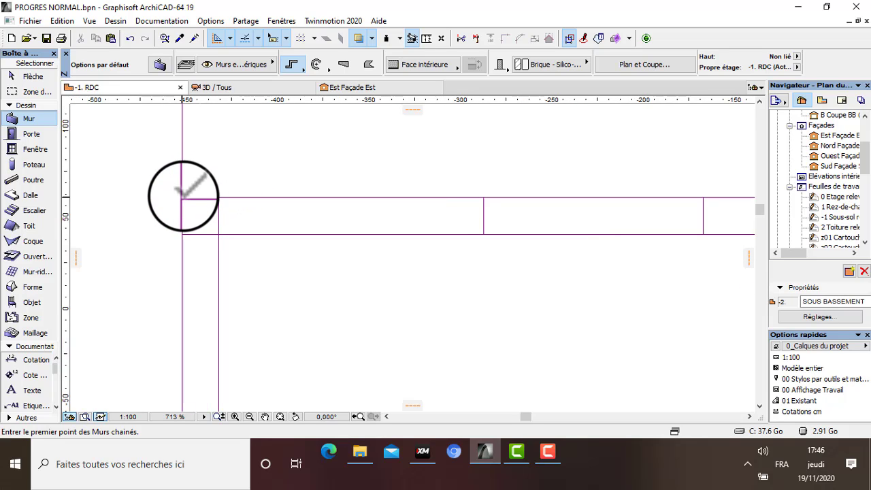
pyautogui.click(182, 198)
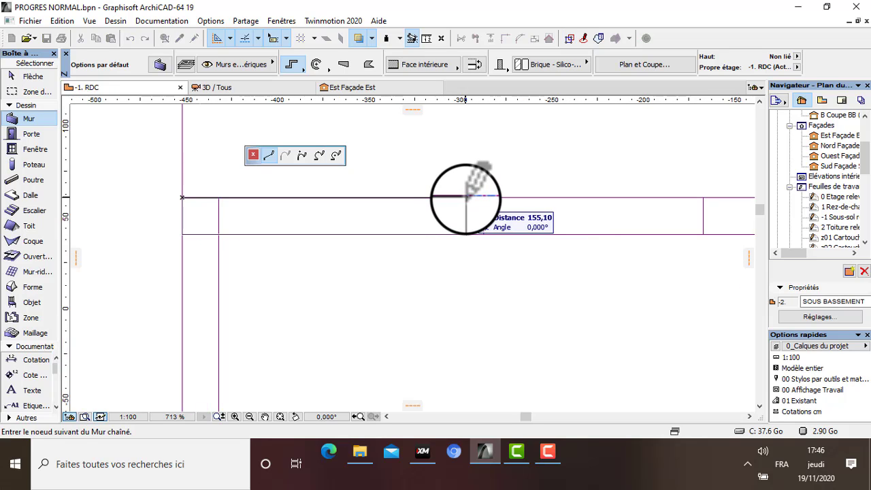
pyautogui.scroll(-3, 481, 198)
pyautogui.scroll(3, 669, 198)
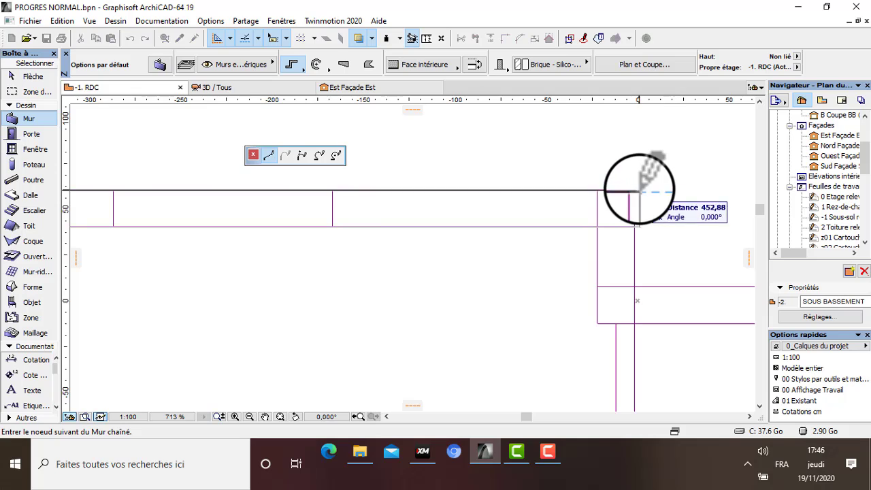
pyautogui.scroll(2, 638, 191)
pyautogui.scroll(-2, 624, 193)
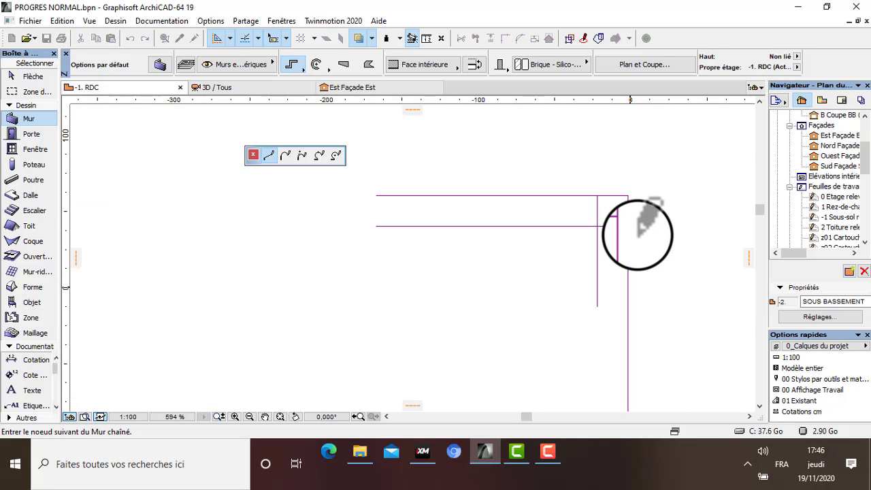
pyautogui.scroll(2, 612, 194)
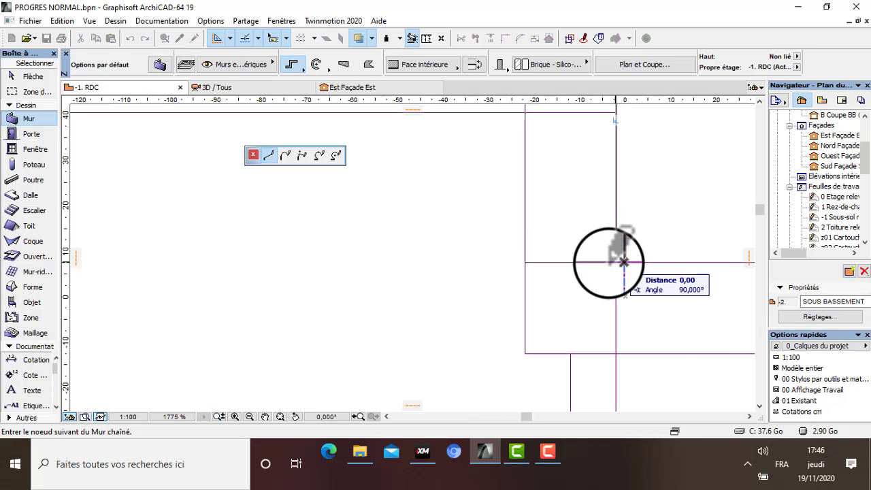
# Step: Continue the wall chain along the recessed upper wall, turning up at its far end to the upper-right room's outer corner
pyautogui.scroll(-5, 624, 261)
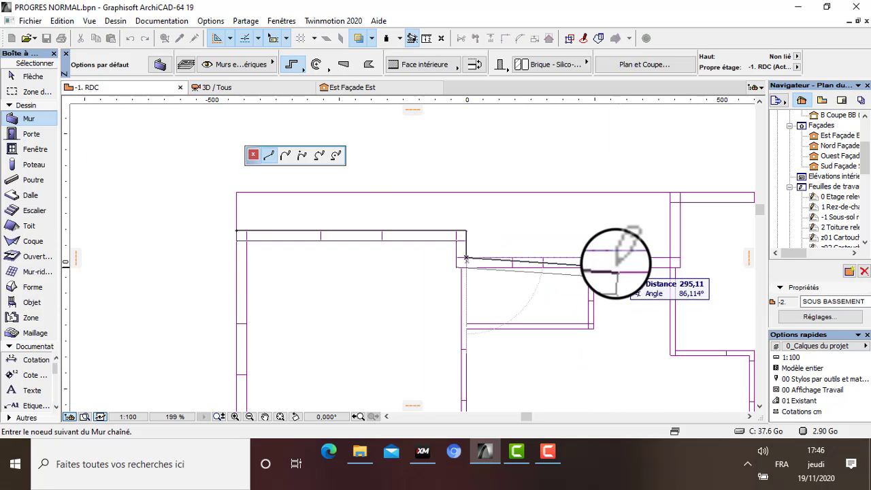
pyautogui.scroll(2, 615, 264)
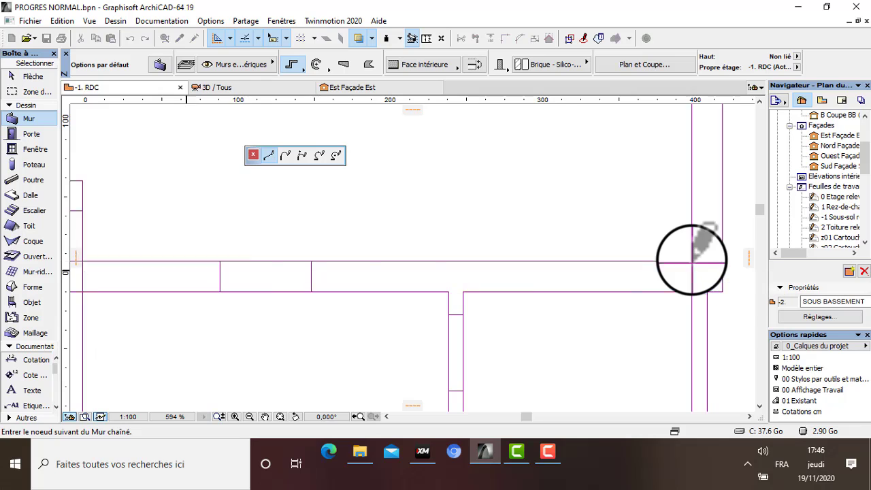
pyautogui.click(691, 260)
pyautogui.scroll(-2, 692, 260)
pyautogui.scroll(-4, 709, 331)
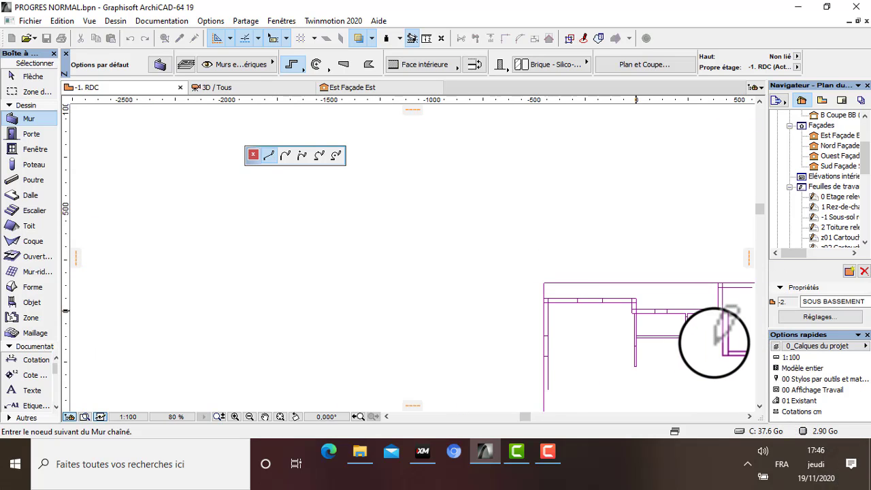
pyautogui.scroll(4, 643, 406)
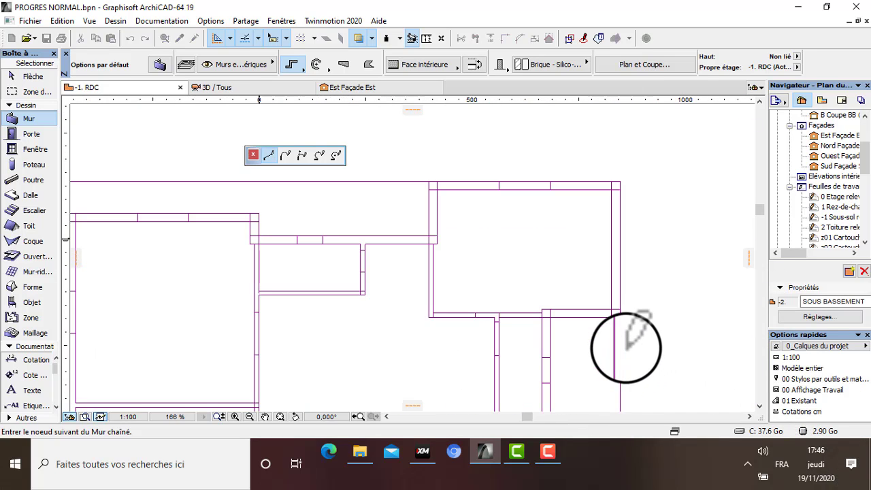
pyautogui.scroll(4, 436, 211)
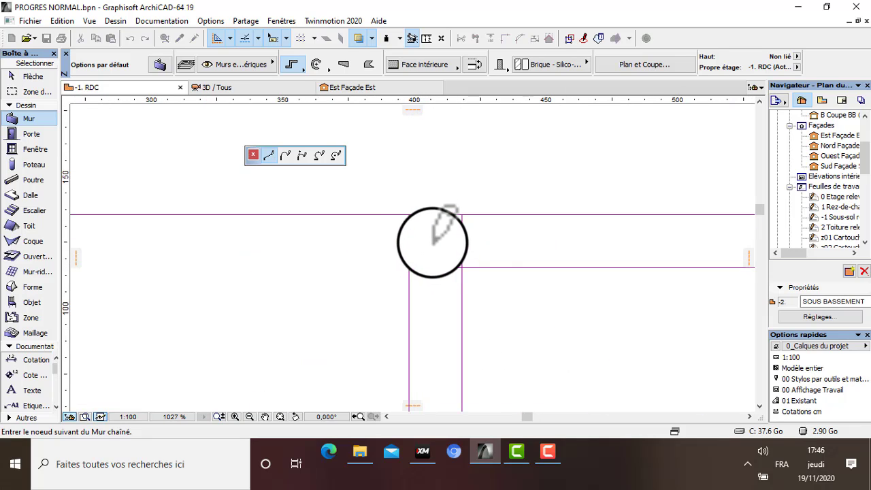
# Step: Trace the upper-right room's top edge for 450,00 and follow its outer side down to the lower corner
pyautogui.scroll(-5, 408, 215)
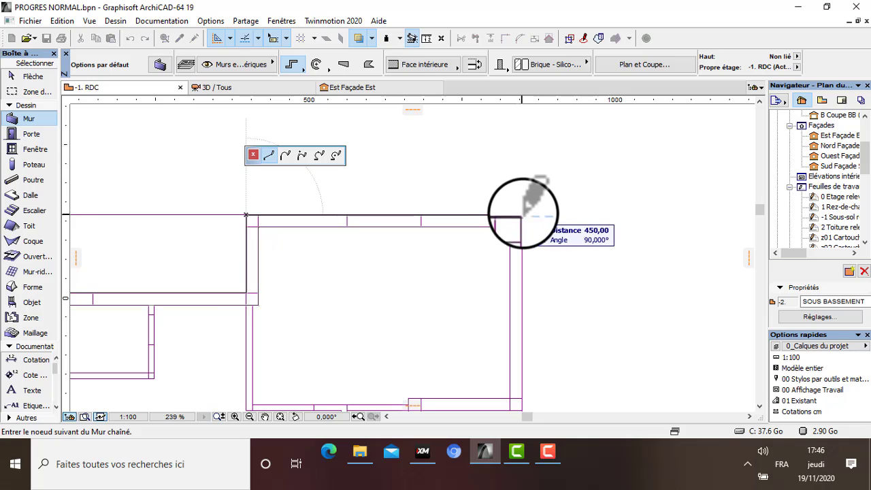
pyautogui.scroll(-6, 521, 215)
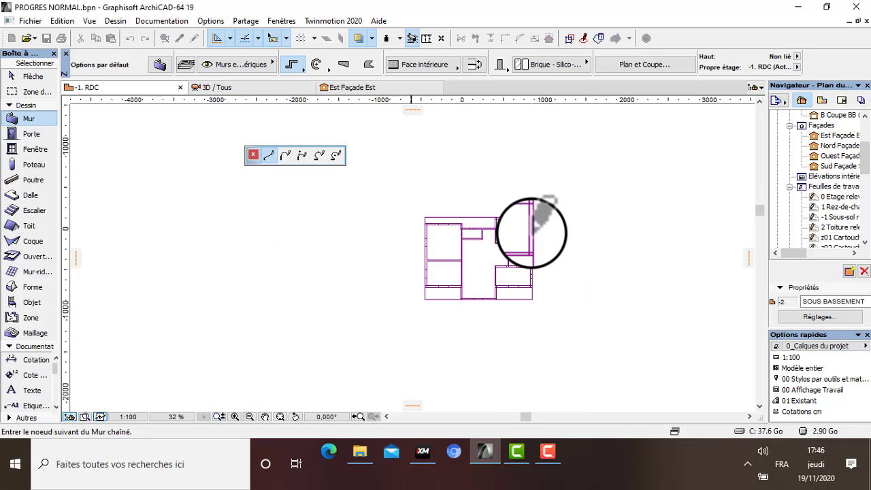
pyautogui.scroll(9, 535, 251)
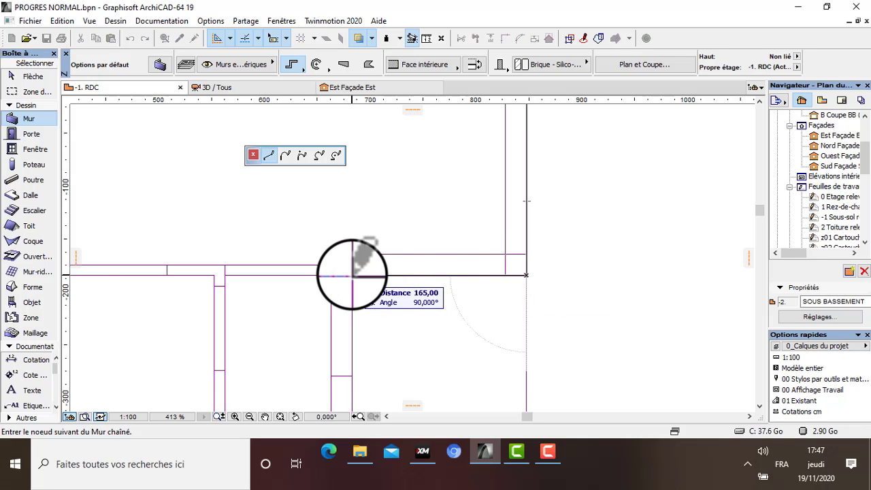
# Step: Continue the wall chain 165,00 inward below the upper-right room, and 270,00 down to the lower-right room's upper wall
pyautogui.scroll(-8, 351, 274)
pyautogui.scroll(4, 361, 344)
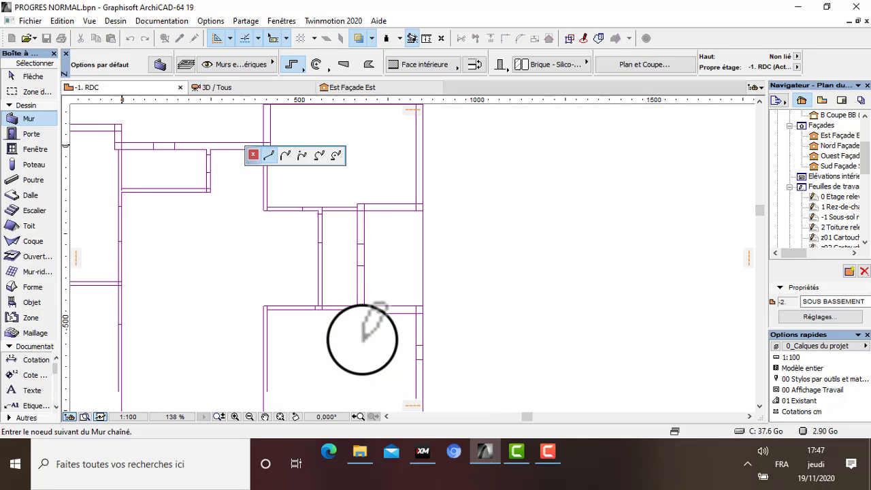
pyautogui.scroll(4, 360, 297)
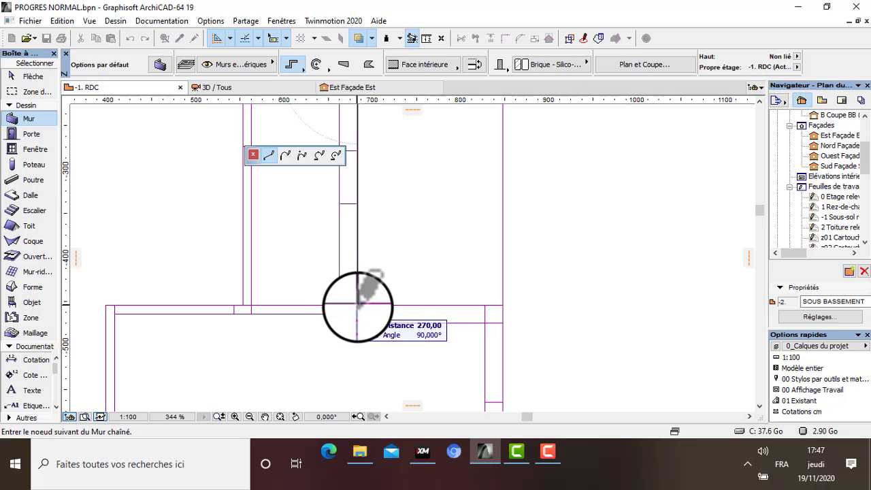
pyautogui.click(357, 305)
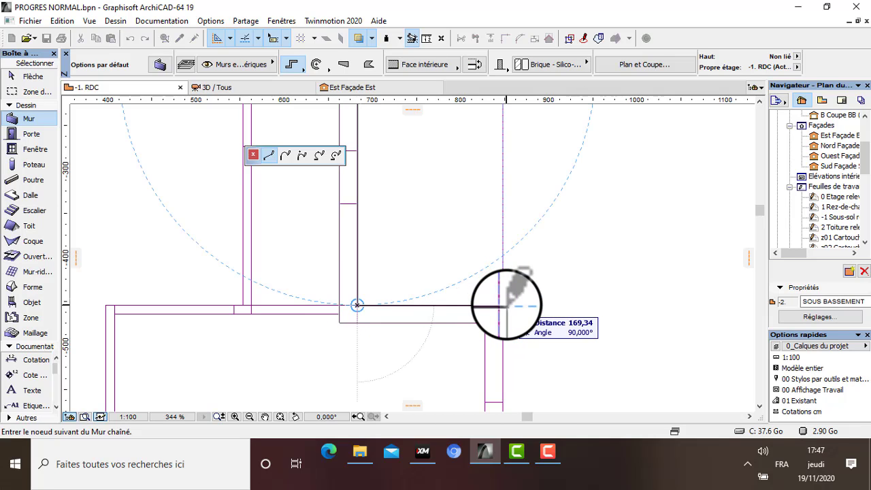
# Step: Extend the wall chain outward to the plan's right edge and 261,00 down to the lower-right room's outer corner
pyautogui.scroll(-8, 501, 305)
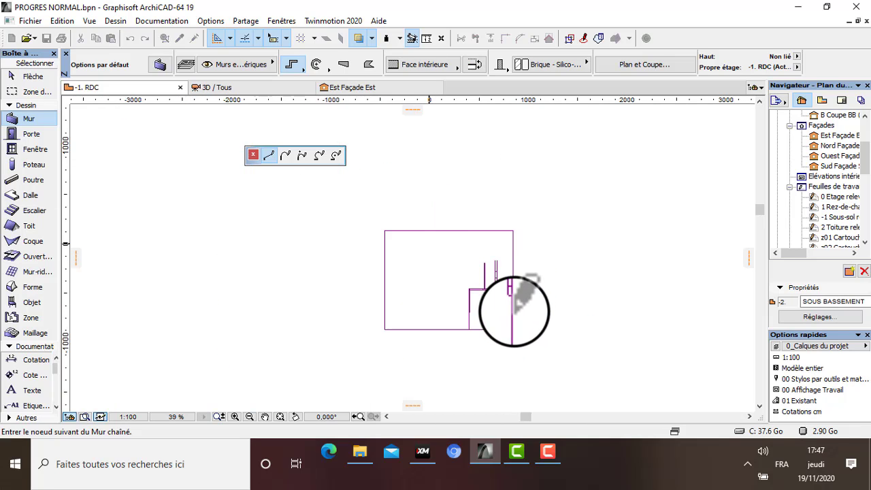
pyautogui.scroll(4, 511, 310)
pyautogui.scroll(4, 504, 315)
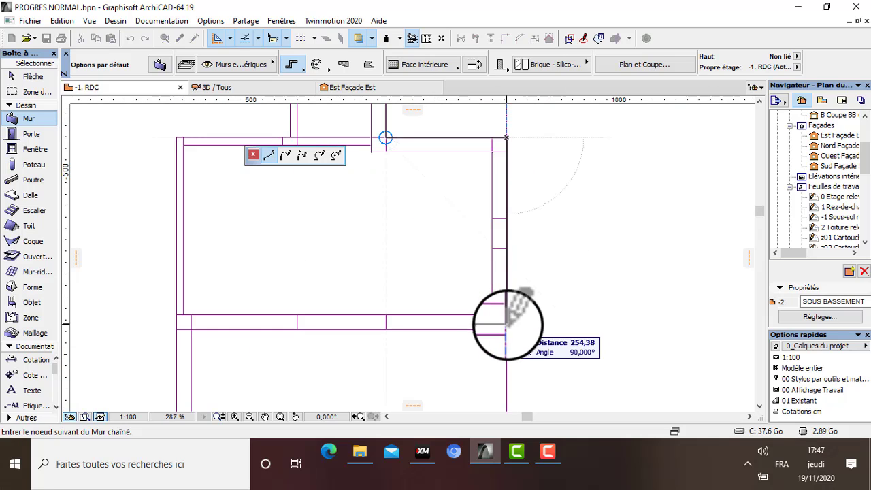
pyautogui.scroll(3, 507, 323)
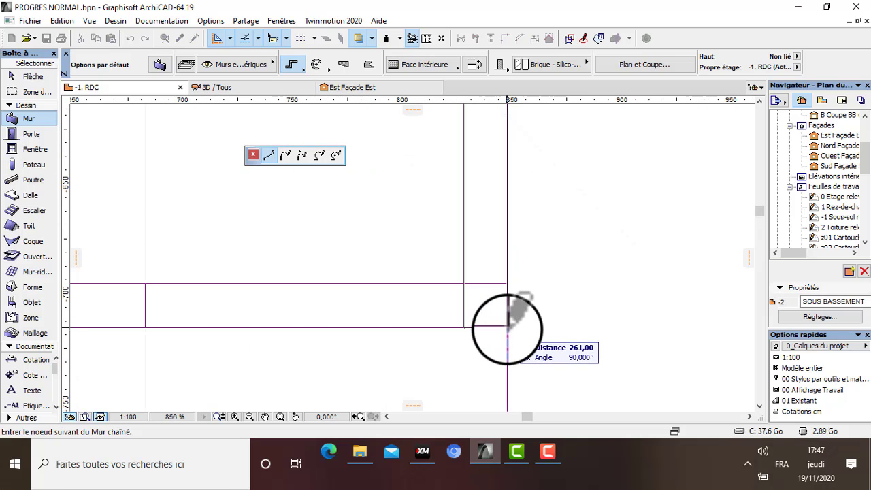
# Step: Trace the lower-right room's lower wall inward to the projecting central section, and follow that section's side down to the plan's bottom edge
pyautogui.scroll(-7, 507, 327)
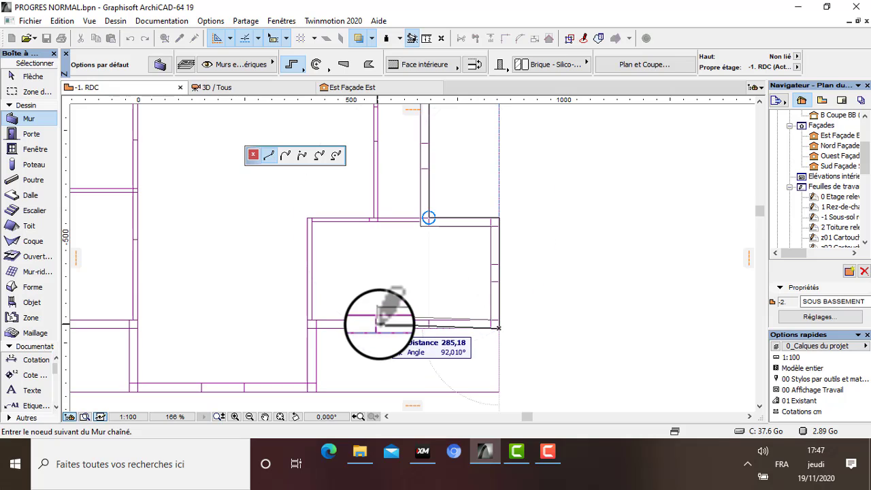
pyautogui.scroll(7, 308, 330)
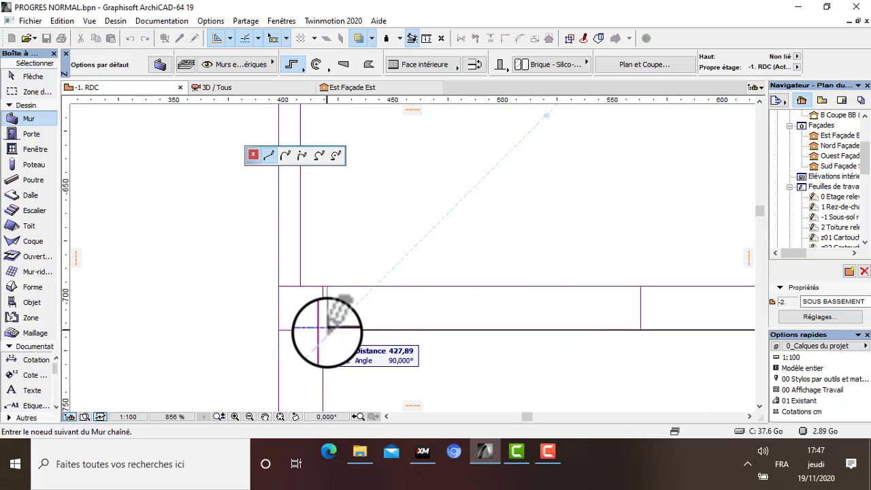
pyautogui.scroll(-9, 324, 330)
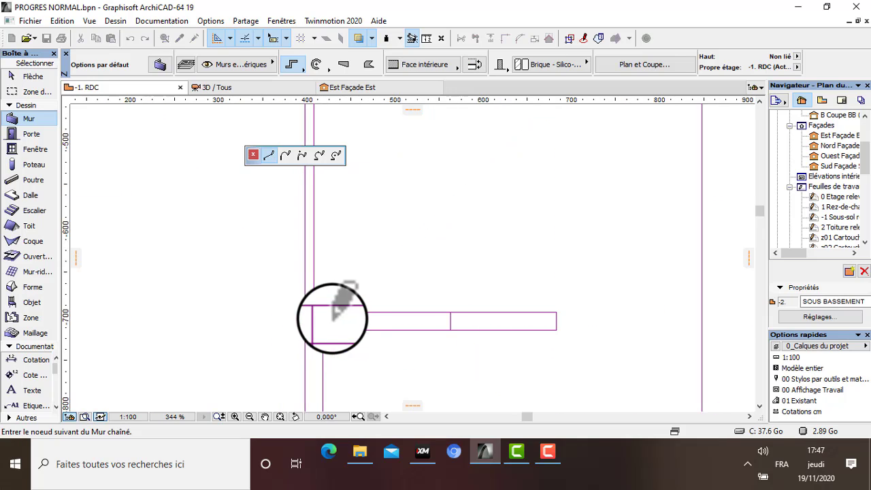
pyautogui.scroll(9, 349, 323)
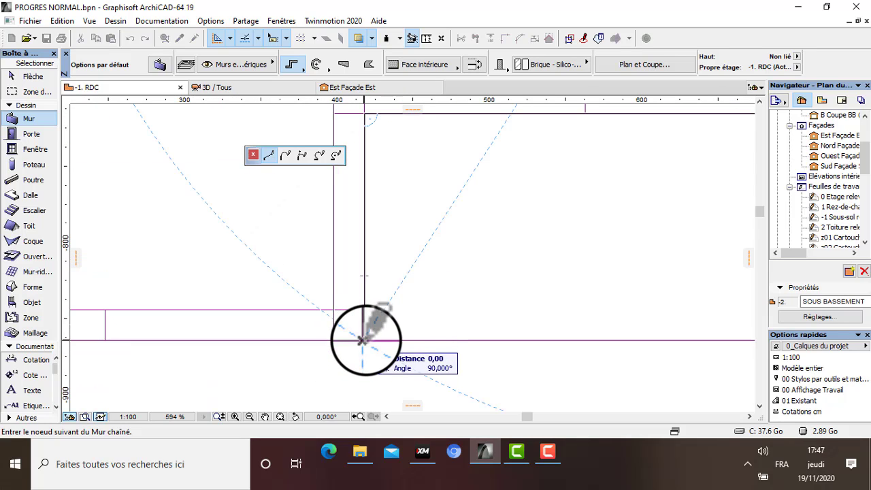
# Step: Run the wall chain about 440 along the central section's bottom edge to its left outer corner
pyautogui.scroll(-8, 363, 339)
pyautogui.scroll(2, 370, 319)
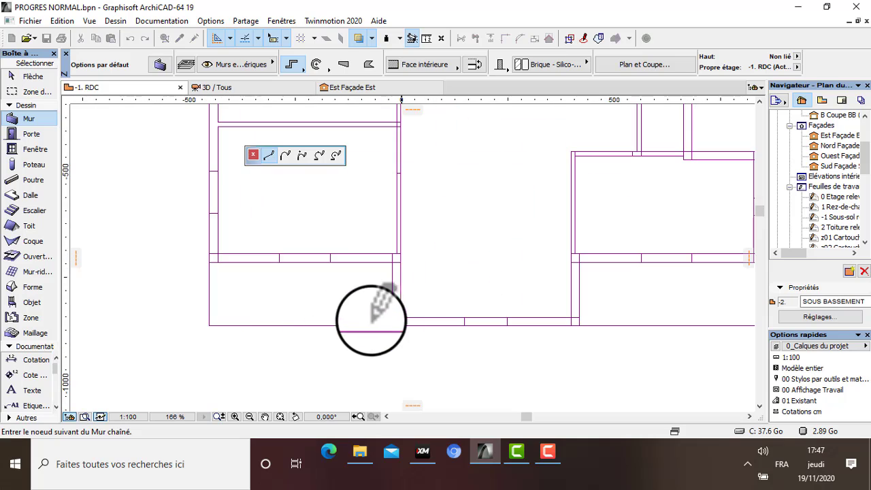
pyautogui.scroll(9, 370, 320)
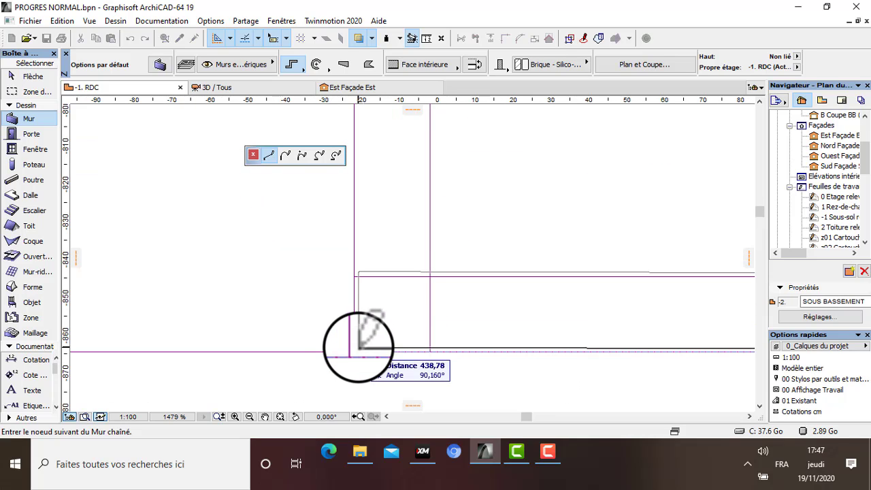
pyautogui.click(352, 352)
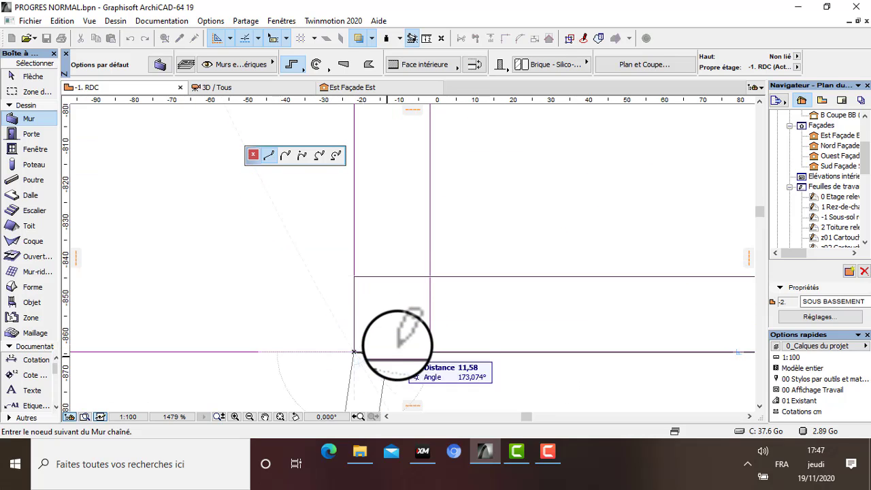
# Step: Take the wall chain up the central section's left side and along the lower-left room's bottom edge to its outer corner
pyautogui.scroll(-8, 398, 342)
pyautogui.scroll(7, 409, 204)
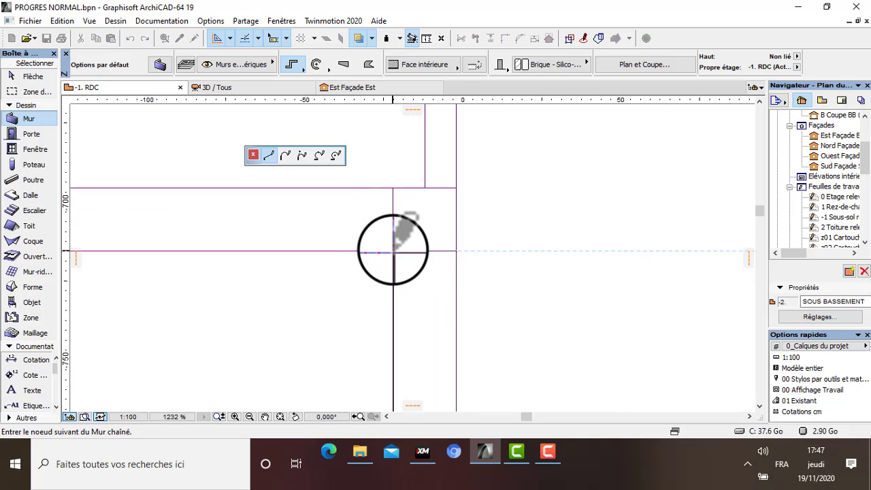
pyautogui.scroll(-6, 393, 249)
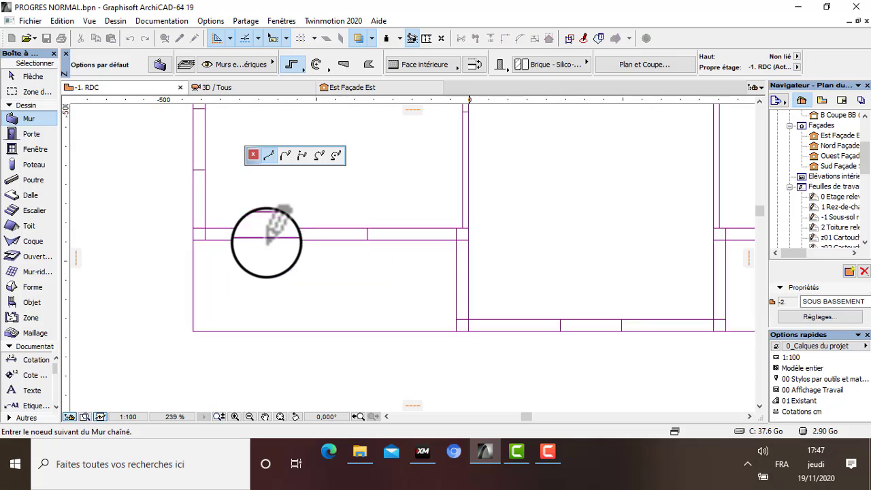
pyautogui.scroll(3, 252, 240)
pyautogui.scroll(-5, 226, 258)
pyautogui.scroll(2, 211, 249)
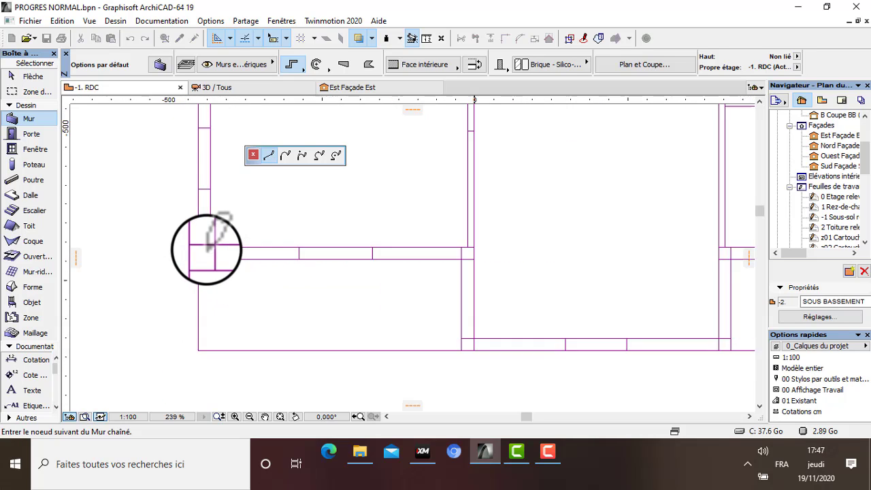
pyautogui.scroll(5, 208, 249)
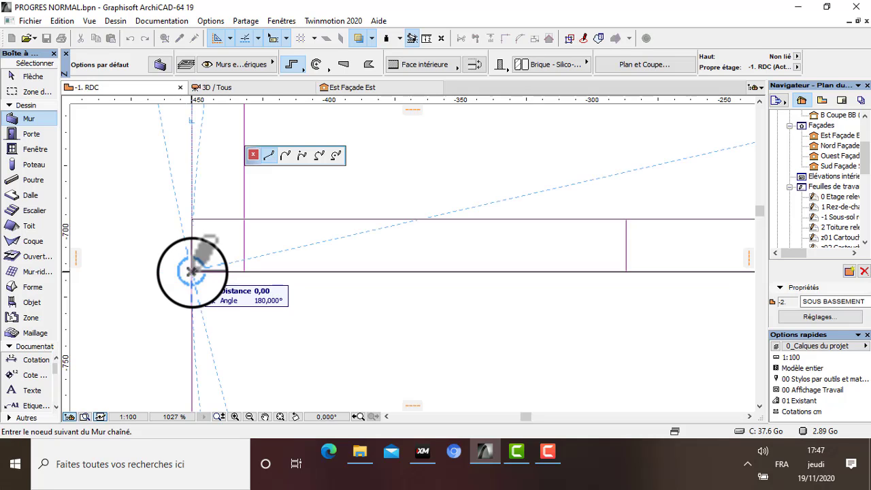
# Step: Close the chained perimeter wall by running its west side up to the outline's northwest corner
pyautogui.scroll(-11, 297, 287)
pyautogui.scroll(3, 300, 240)
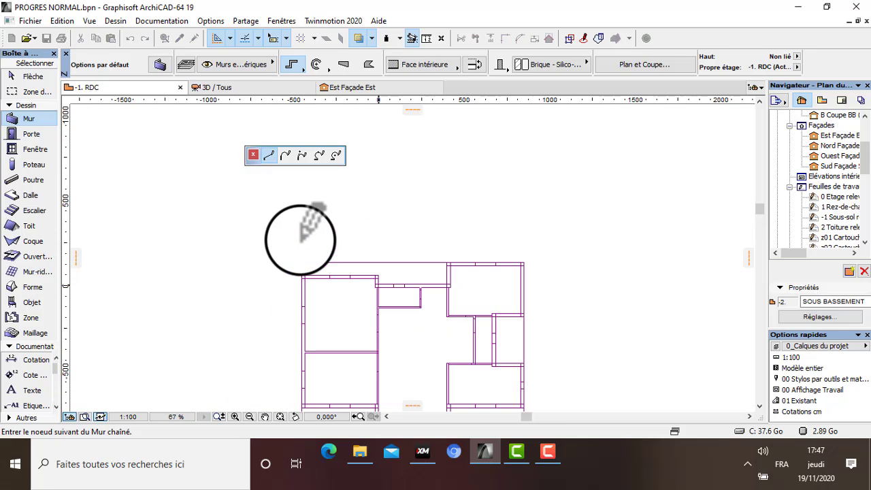
pyautogui.scroll(7, 301, 240)
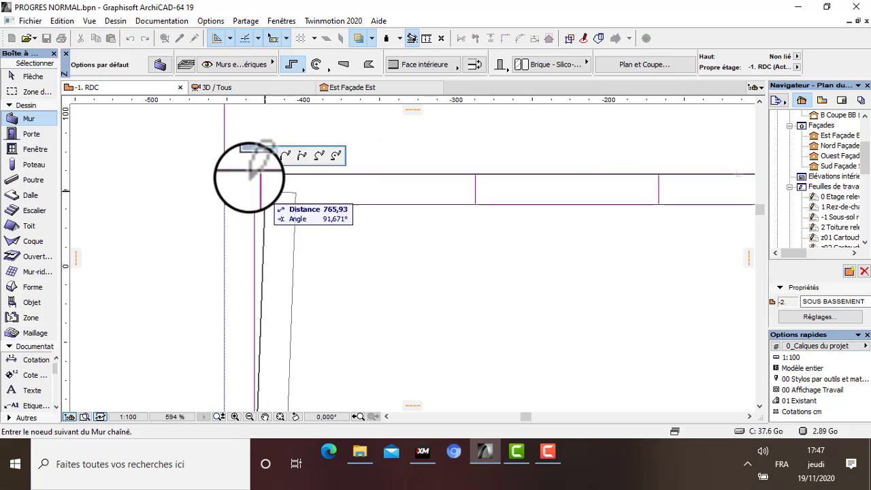
pyautogui.doubleClick(225, 174)
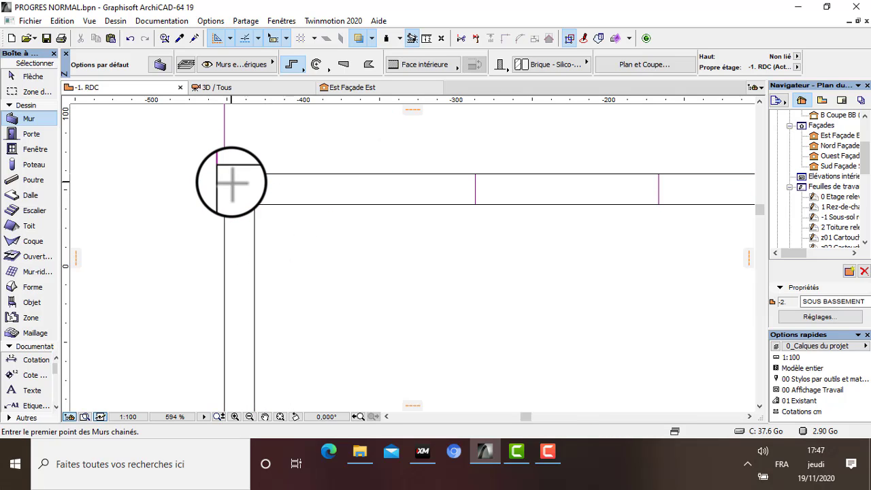
pyautogui.scroll(-6, 232, 182)
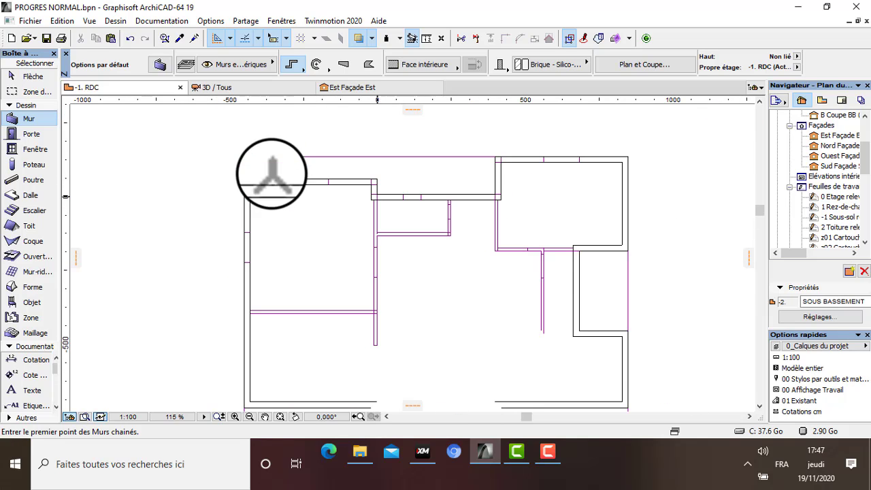
# Step: Examine the perimeter walls and the foundation walls awaiting interior partitions in the 3D view
pyautogui.click(232, 87)
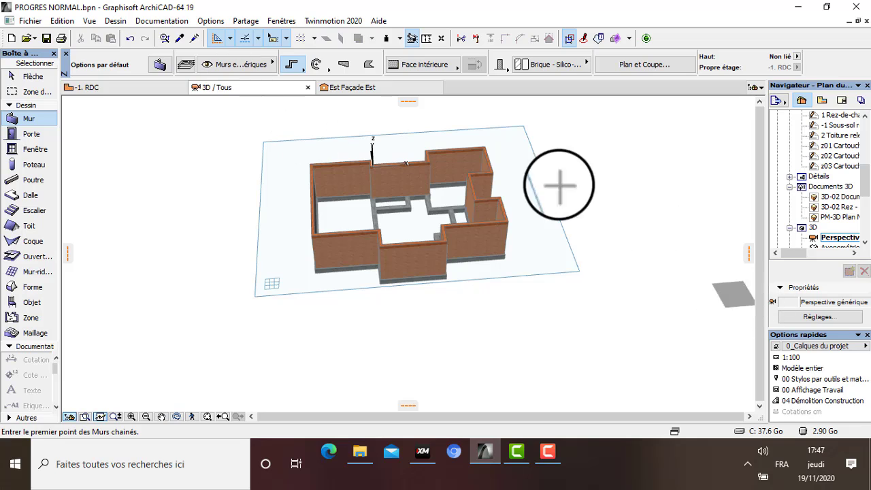
pyautogui.scroll(2, 466, 144)
pyautogui.press('Escape')
pyautogui.scroll(2, 418, 183)
pyautogui.scroll(5, 331, 205)
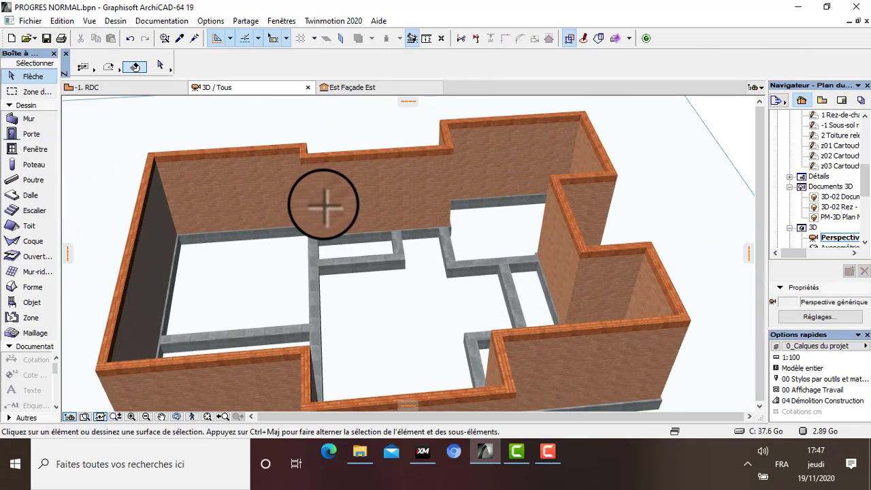
pyautogui.scroll(-5, 344, 228)
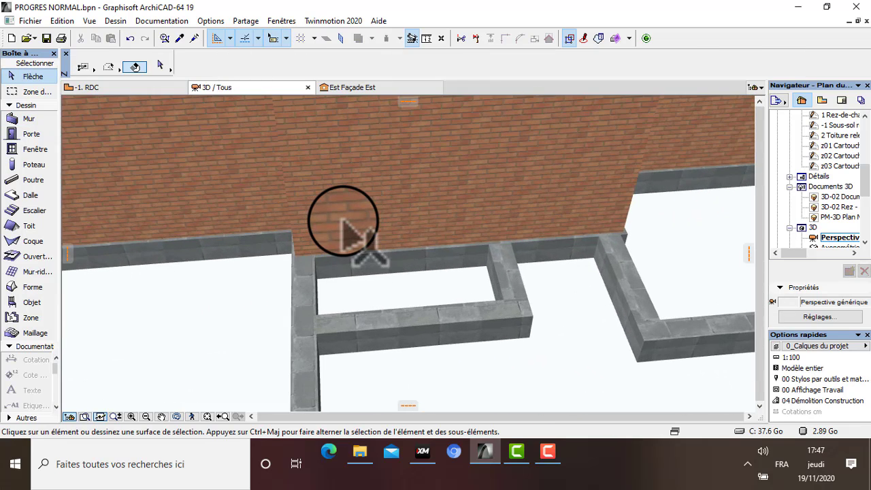
pyautogui.scroll(-6, 515, 238)
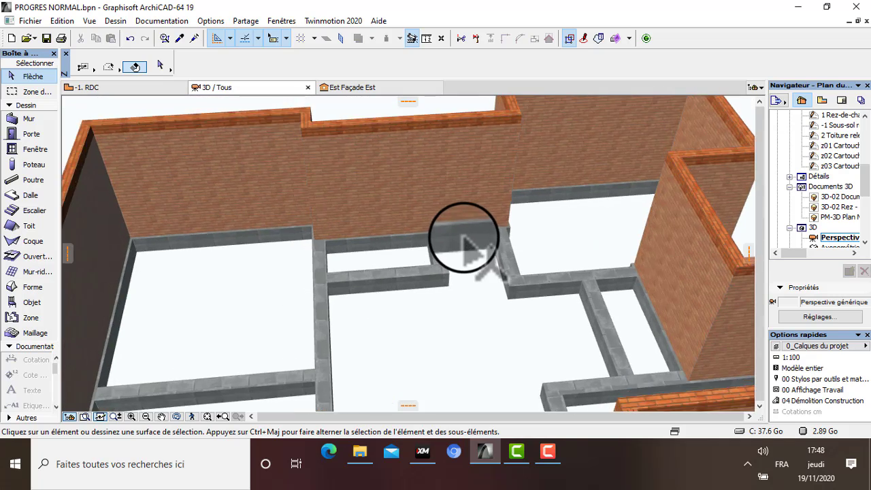
pyautogui.scroll(7, 512, 243)
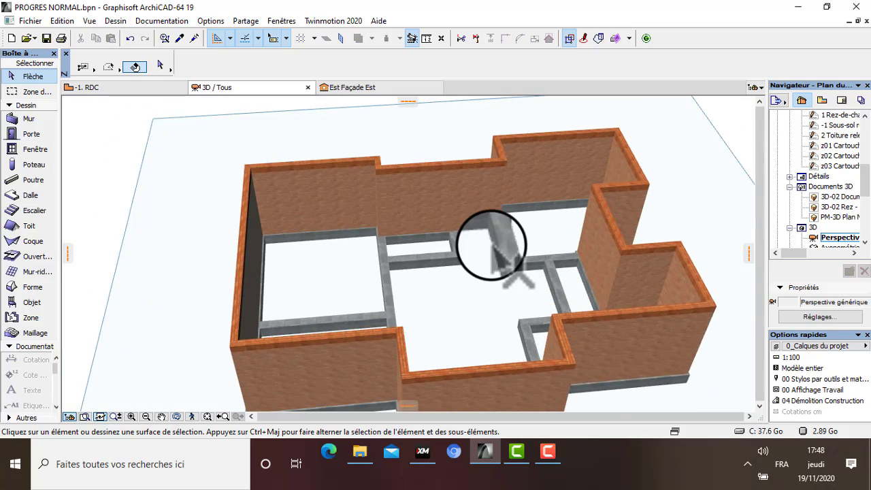
pyautogui.scroll(-5, 427, 239)
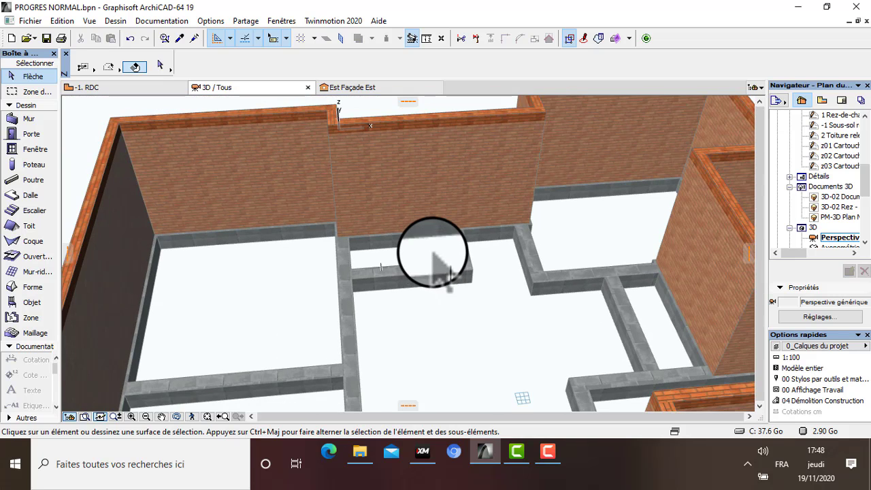
pyautogui.scroll(2, 433, 252)
pyautogui.scroll(-2, 433, 253)
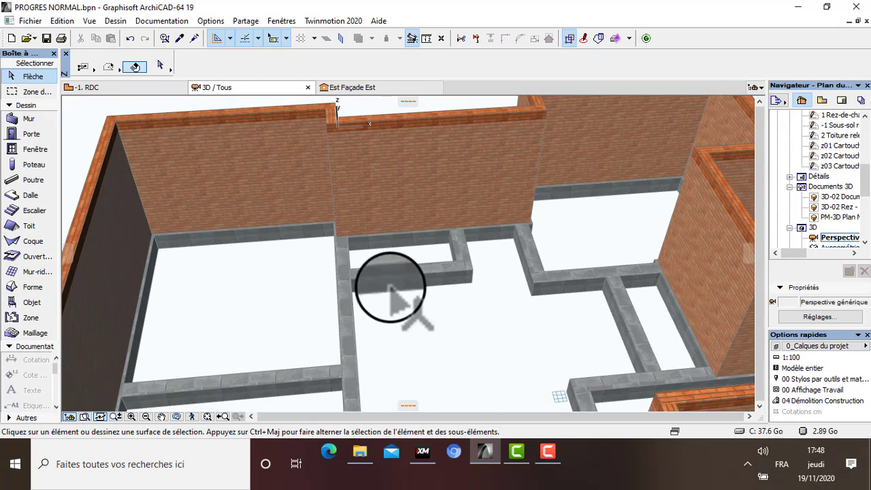
# Step: Return to the -1. RDC floor plan and set the default wall thickness to 10 cm
pyautogui.click(112, 88)
pyautogui.scroll(-3, 272, 187)
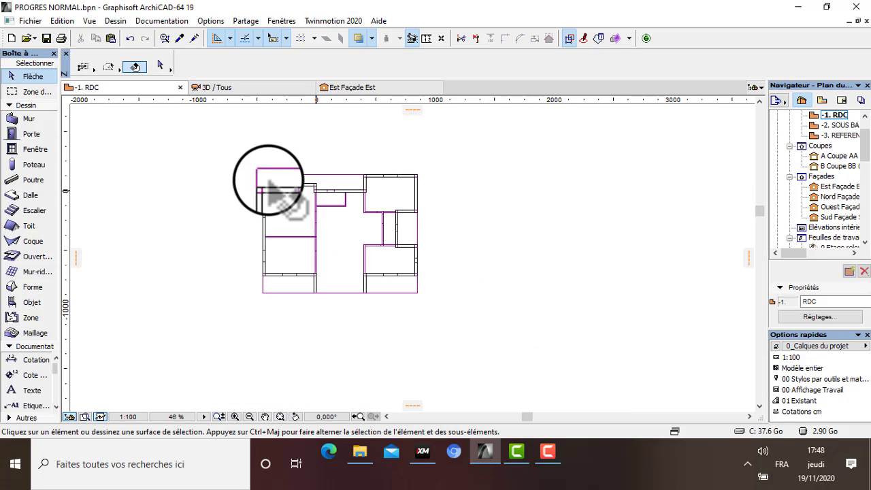
pyautogui.doubleClick(46, 121)
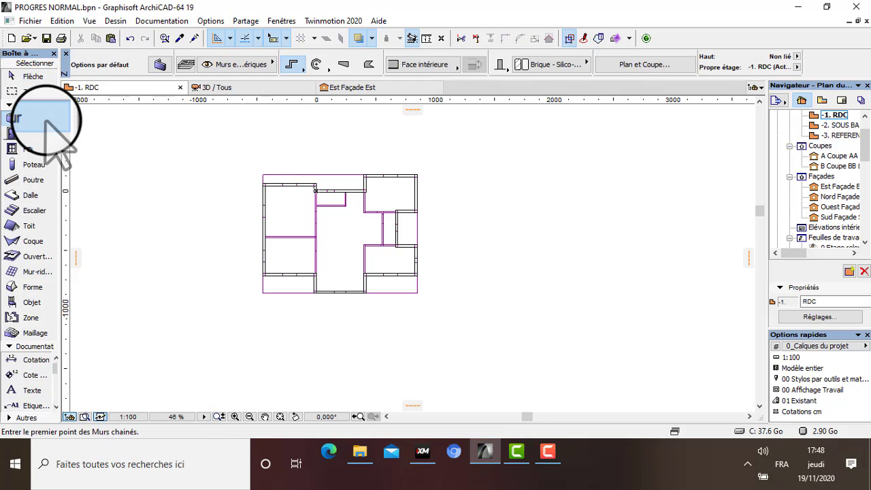
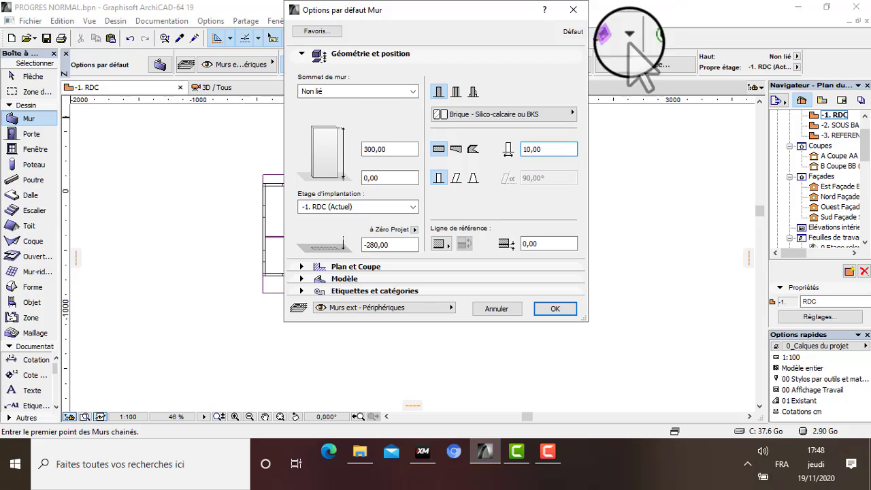
pyautogui.click(555, 309)
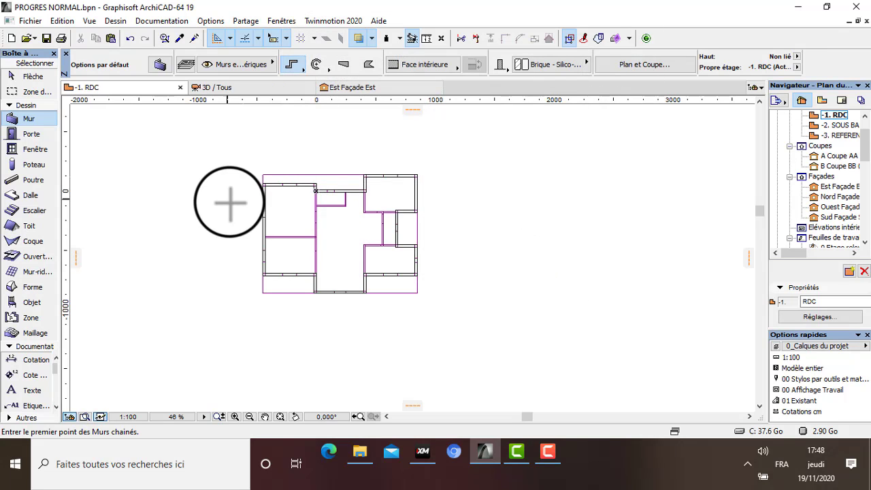
# Step: Draw the long vertical partition about 683 cm from the north wall's inner face near the origin down to the south wall
pyautogui.scroll(10, 315, 194)
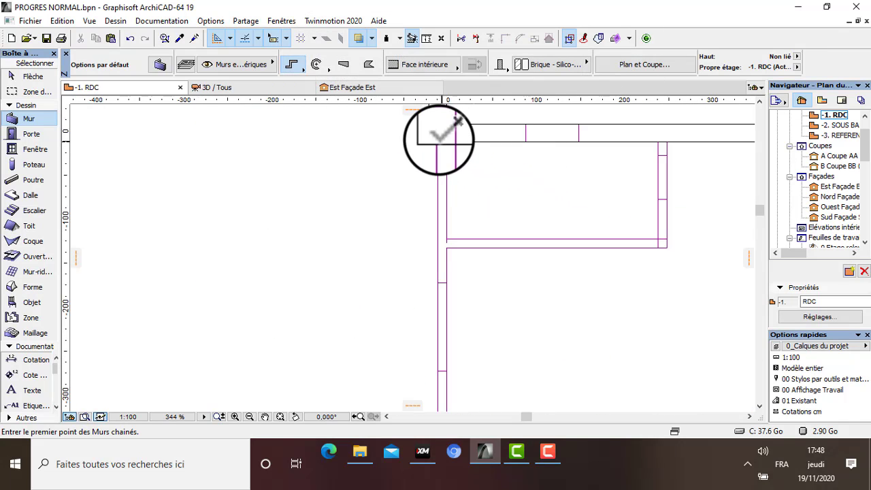
pyautogui.click(448, 142)
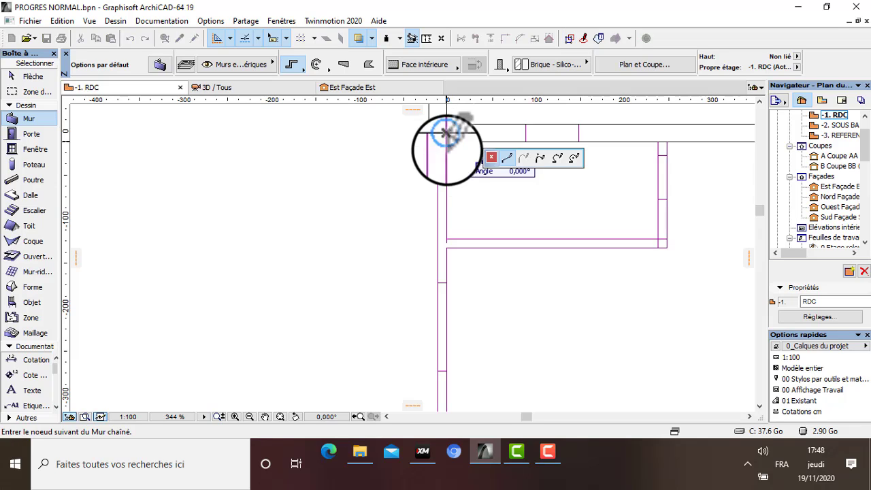
pyautogui.scroll(-9, 443, 167)
pyautogui.scroll(12, 444, 260)
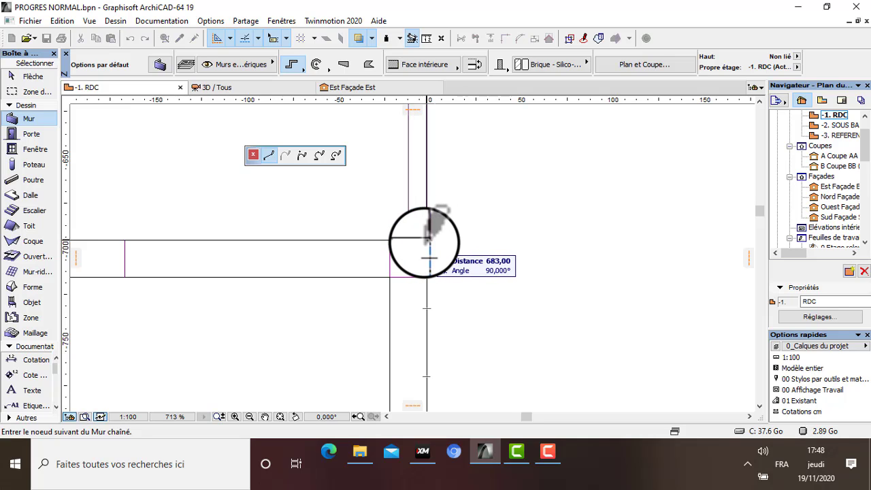
pyautogui.rightClick(427, 238)
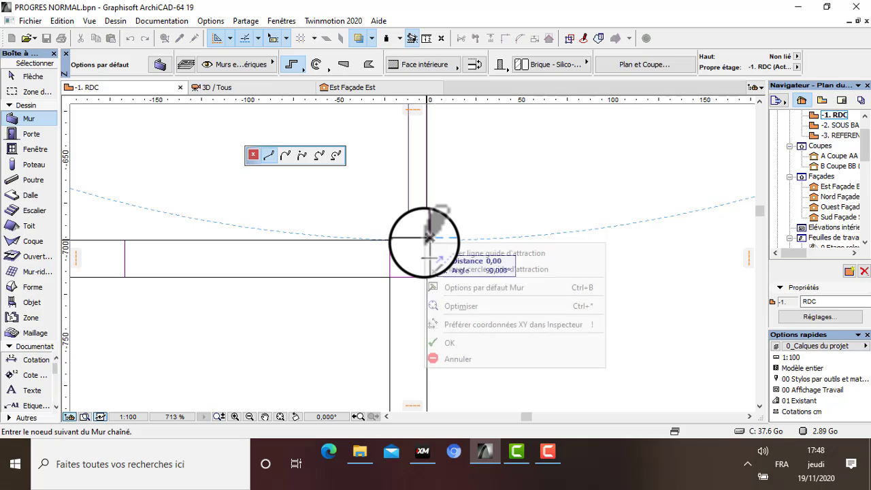
pyautogui.click(449, 342)
pyautogui.scroll(-10, 463, 278)
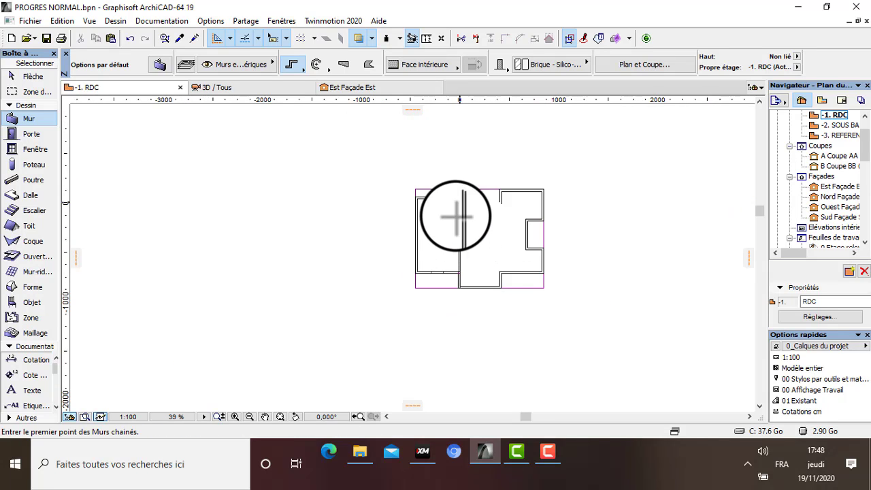
# Step: Draw the horizontal partition from the long vertical partition to the west outer wall, with its reference line on Face extérieure
pyautogui.scroll(9, 450, 245)
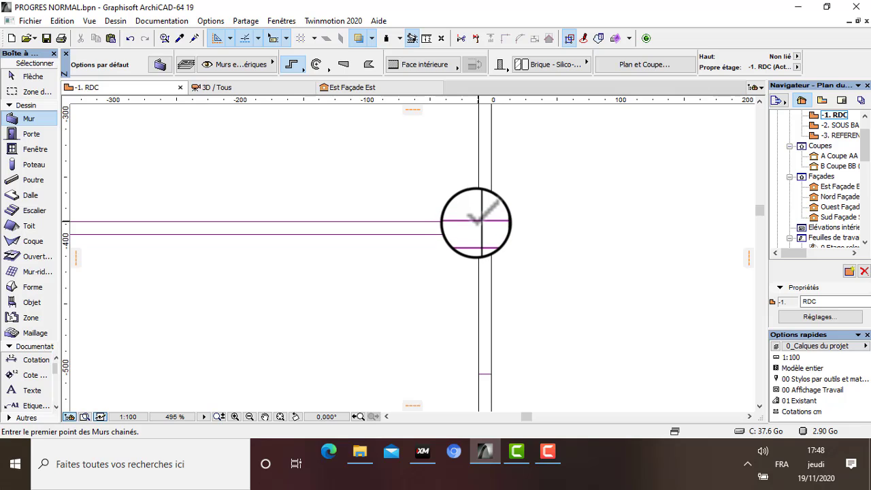
pyautogui.click(478, 221)
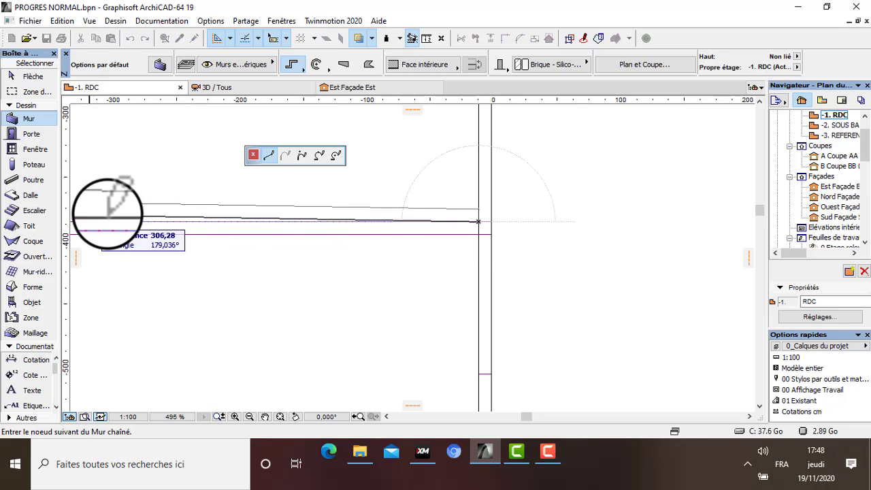
pyautogui.scroll(-5, 204, 208)
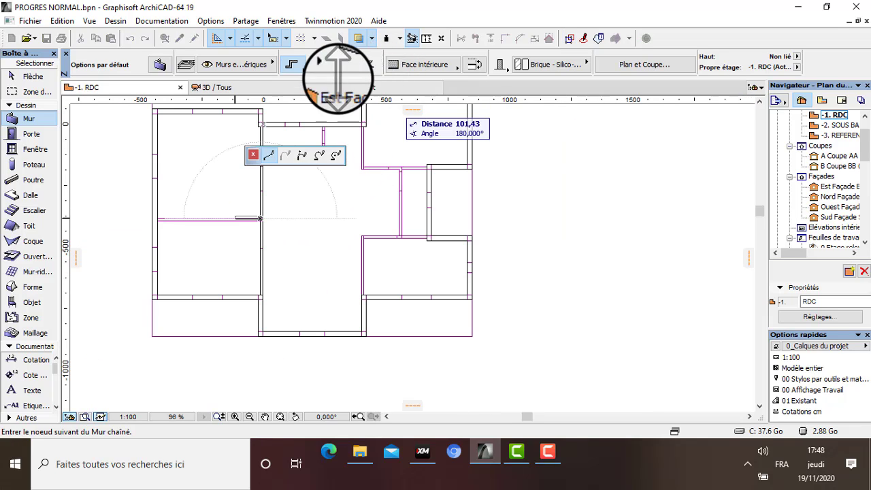
pyautogui.click(429, 65)
pyautogui.click(504, 62)
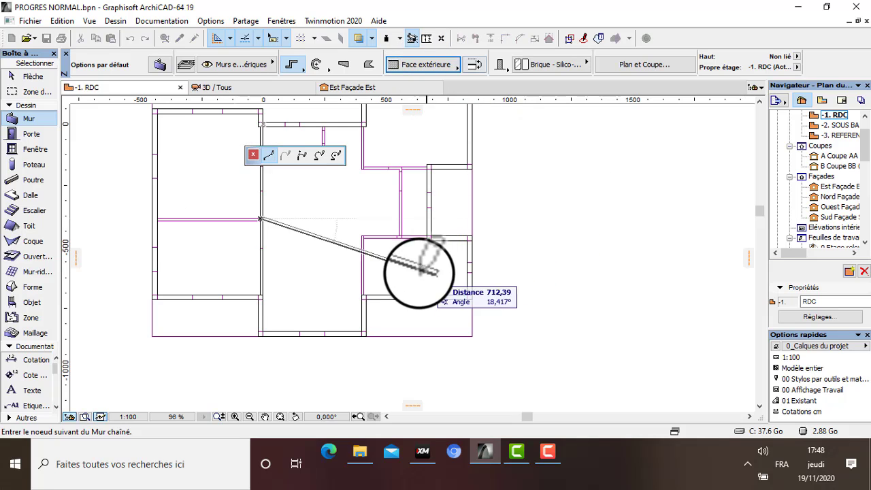
pyautogui.scroll(3, 187, 216)
pyautogui.scroll(-3, 136, 204)
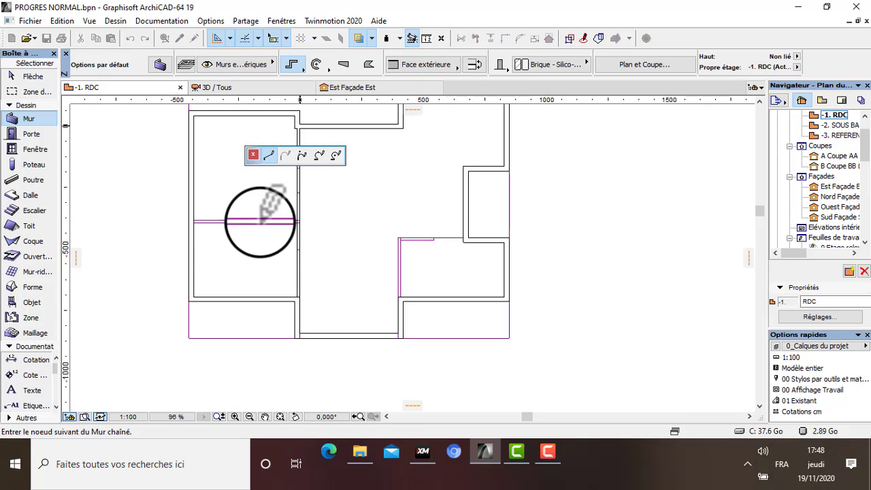
pyautogui.scroll(4, 238, 269)
pyautogui.scroll(2, 203, 185)
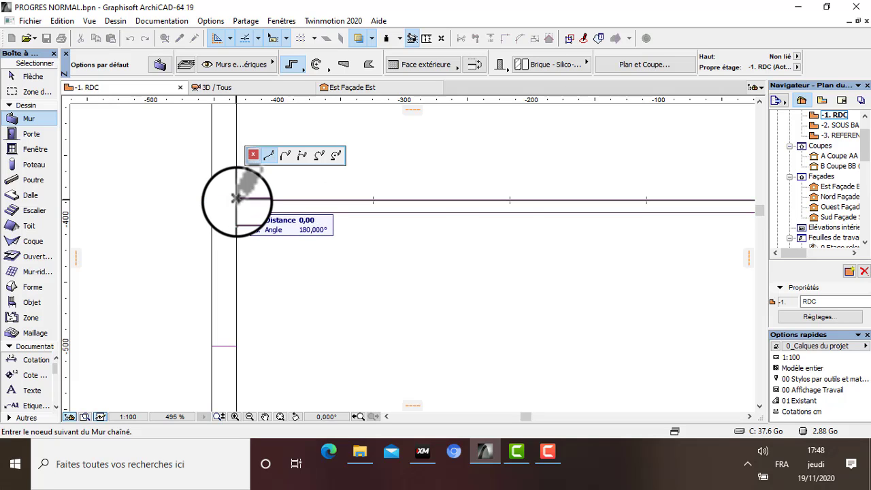
pyautogui.rightClick(235, 198)
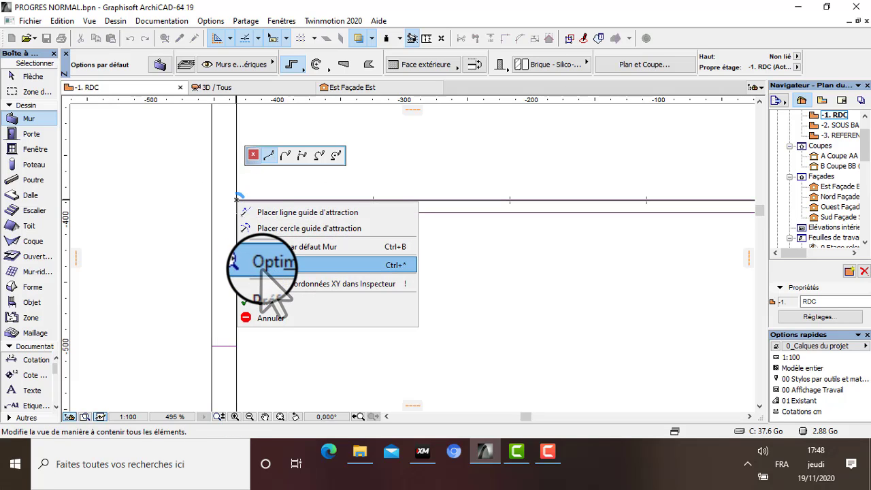
pyautogui.click(272, 300)
pyautogui.scroll(-5, 431, 315)
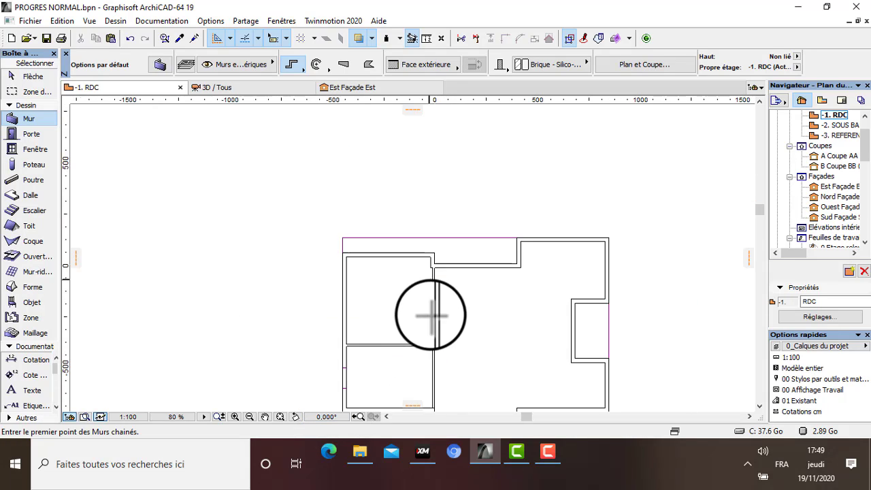
# Step: Start a chained partition at the north wall near the inner corner and run it about 162 cm south, with the reference line on Face intérieure
pyautogui.scroll(-2, 430, 315)
pyautogui.scroll(6, 480, 286)
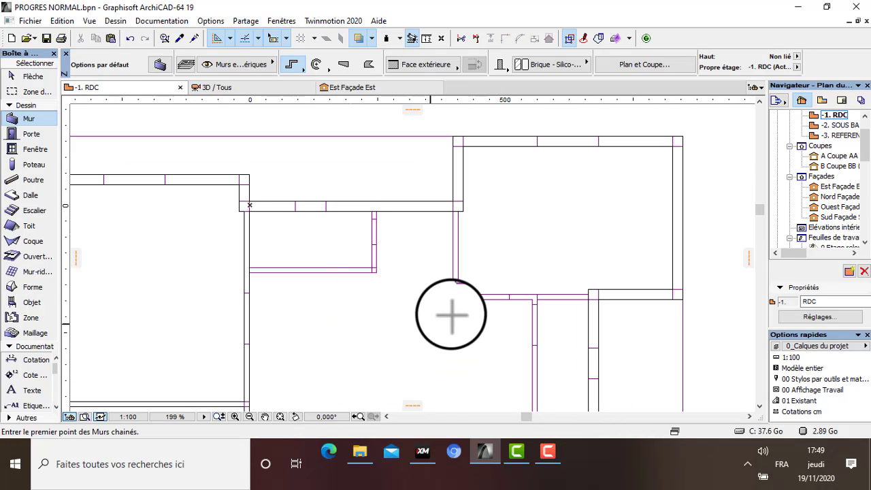
pyautogui.scroll(6, 451, 314)
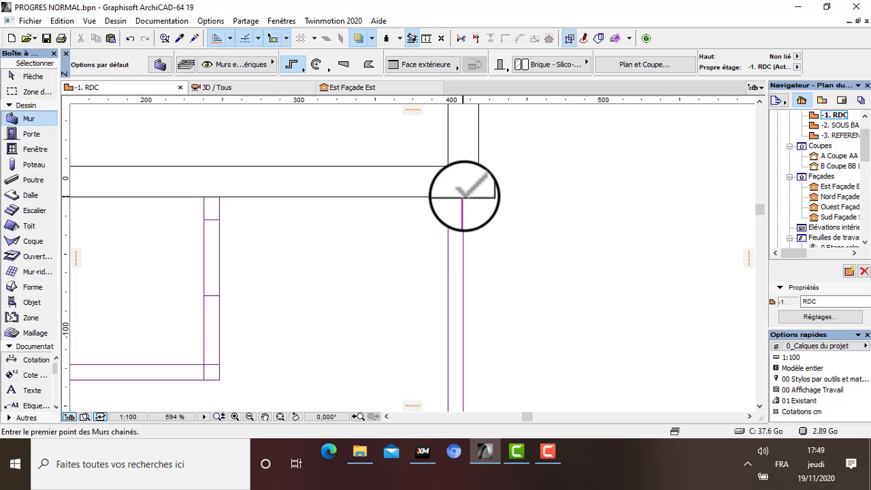
pyautogui.click(465, 195)
pyautogui.scroll(-3, 486, 302)
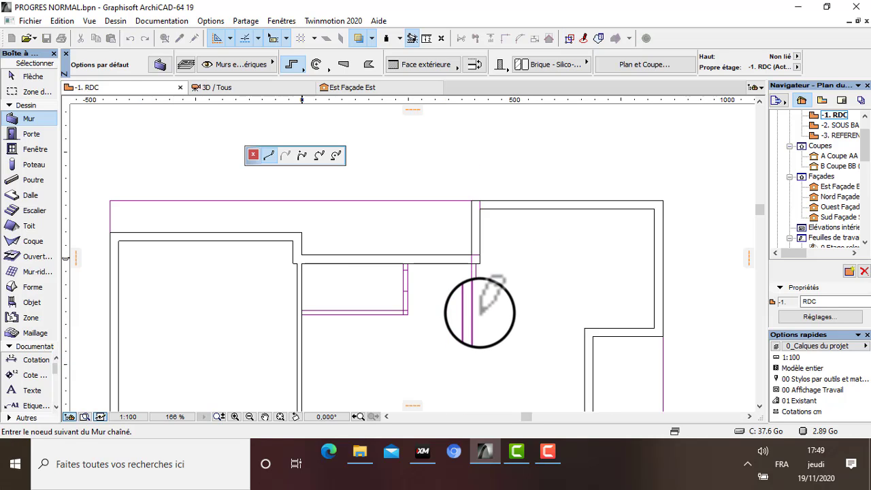
pyautogui.scroll(1, 476, 316)
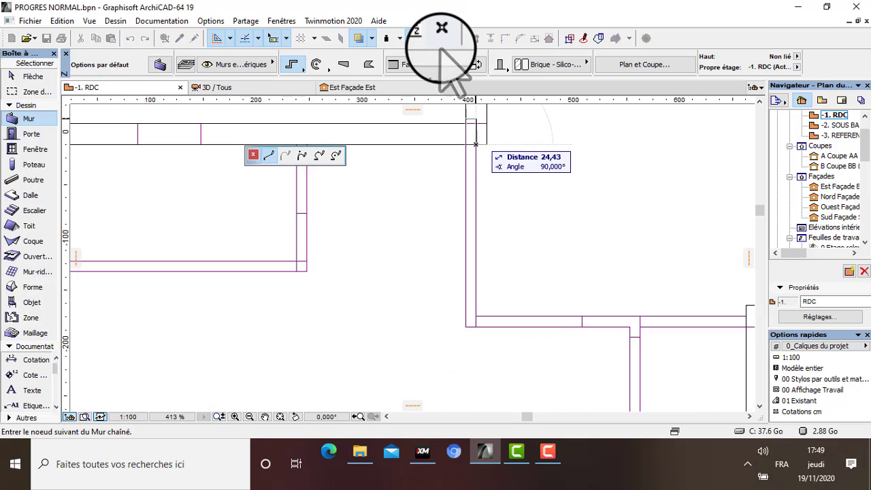
pyautogui.click(445, 67)
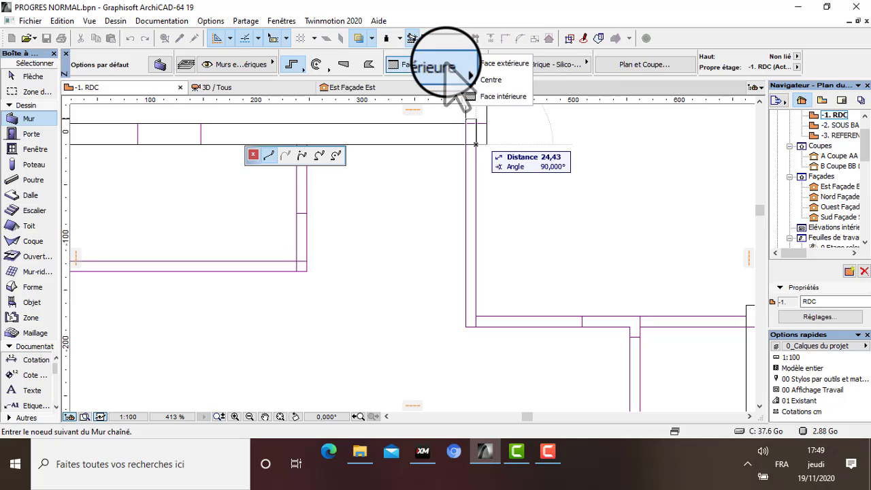
pyautogui.click(494, 96)
pyautogui.scroll(3, 479, 314)
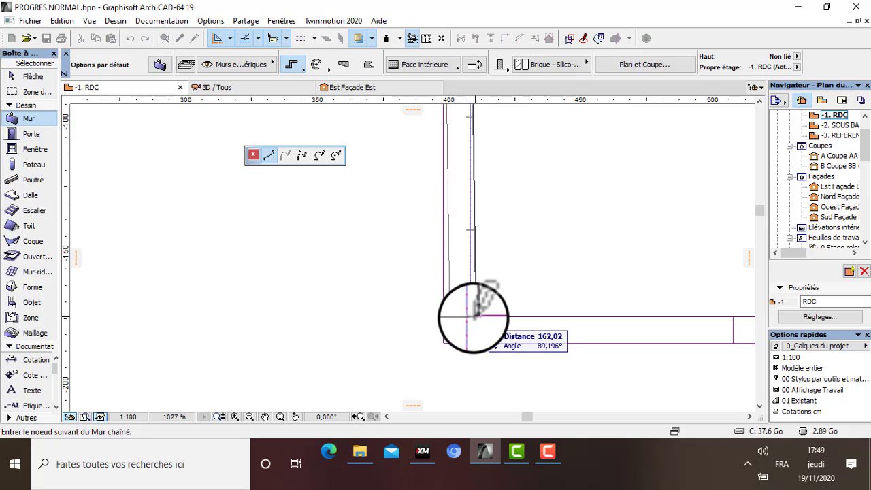
# Step: Continue the chained partition east along the foundation outline to the recessed east wall's west face and finish the chain
pyautogui.scroll(-6, 469, 316)
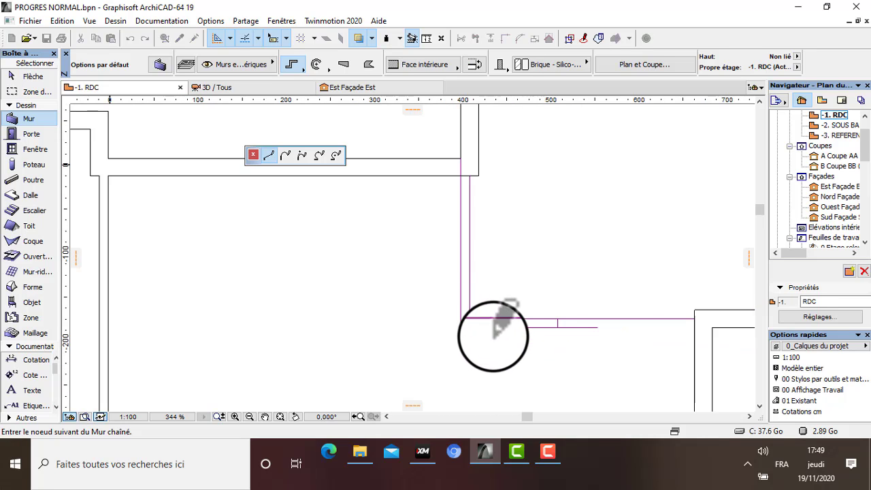
pyautogui.scroll(8, 648, 324)
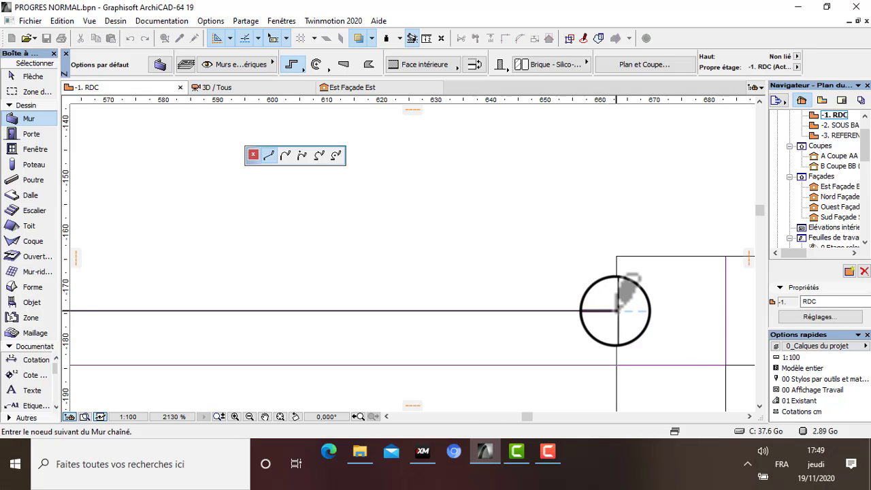
pyautogui.rightClick(618, 311)
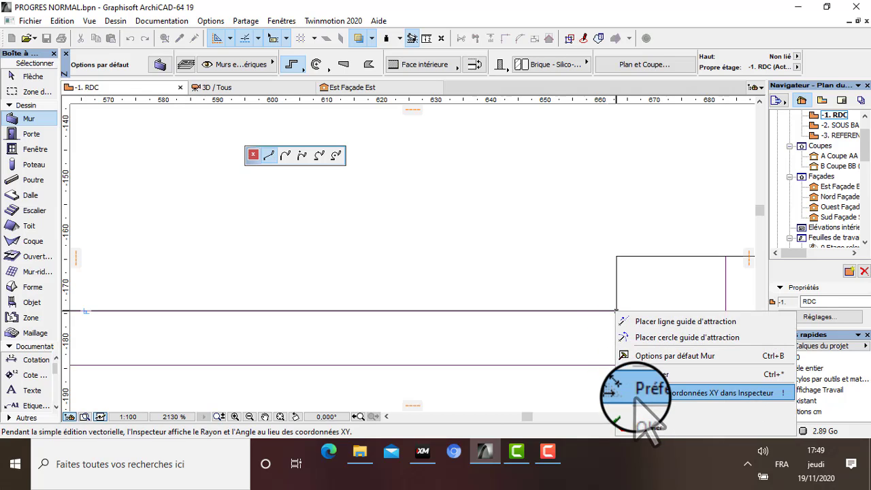
pyautogui.click(643, 461)
# Step: Draw the short vertical partition from the horizontal partition's lower face south to the next horizontal foundation line, west of the recessed east wall
pyautogui.scroll(-7, 593, 265)
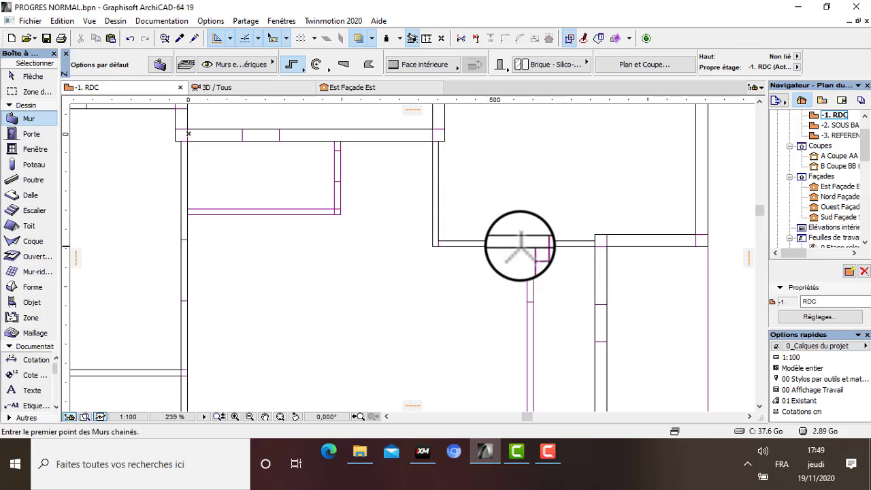
pyautogui.scroll(2, 576, 315)
pyautogui.scroll(2, 517, 156)
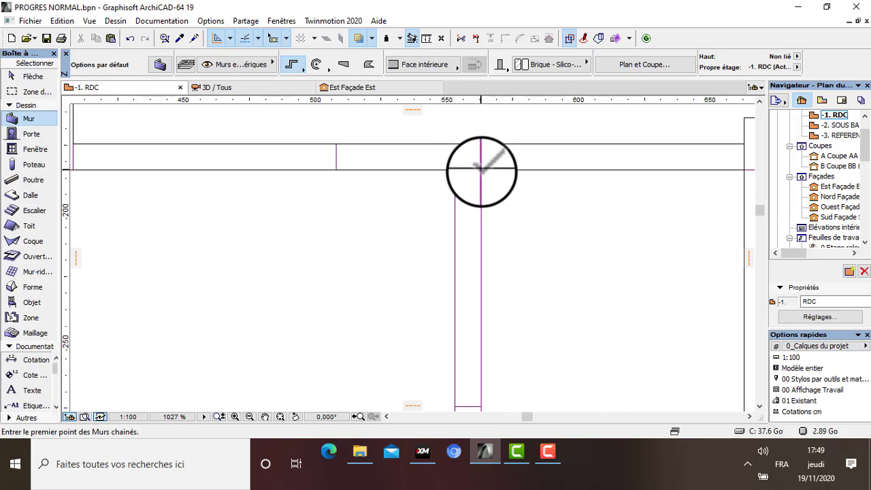
pyautogui.click(481, 171)
pyautogui.scroll(-7, 482, 171)
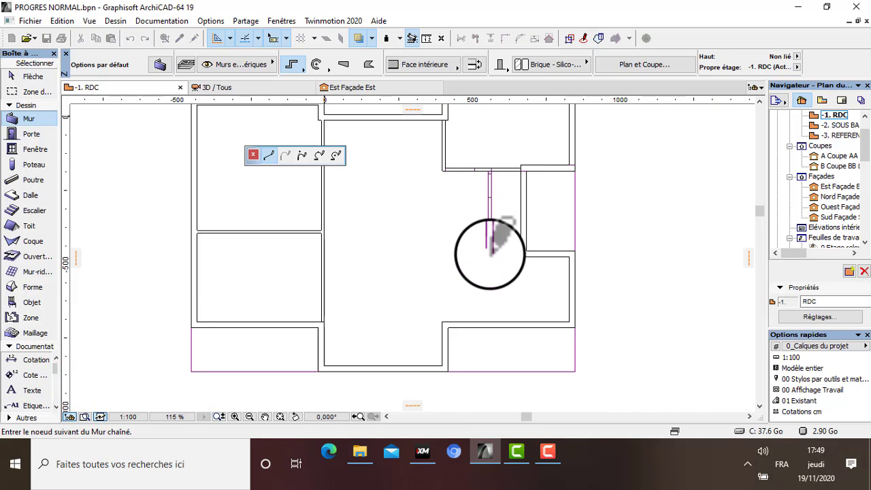
pyautogui.scroll(6, 492, 281)
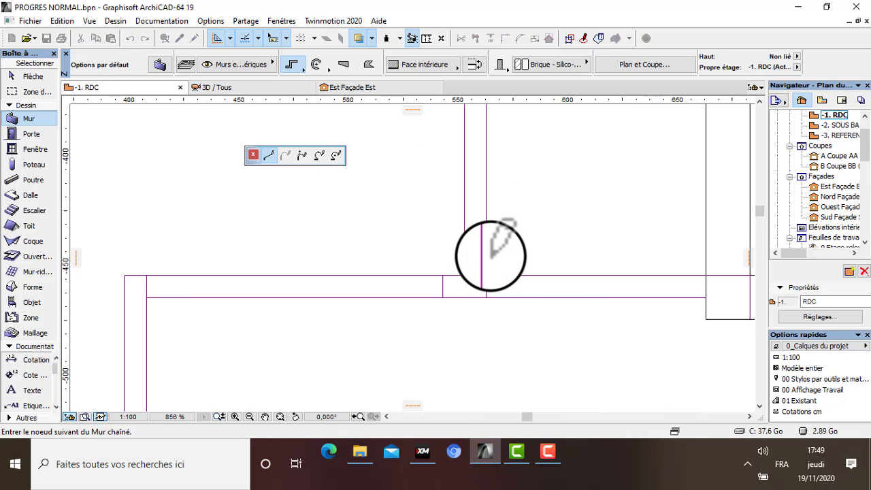
pyautogui.scroll(2, 494, 284)
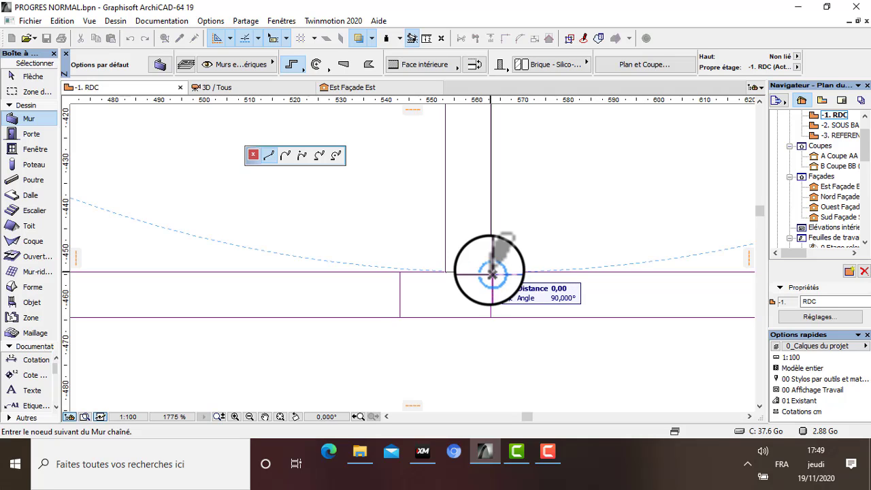
pyautogui.rightClick(492, 274)
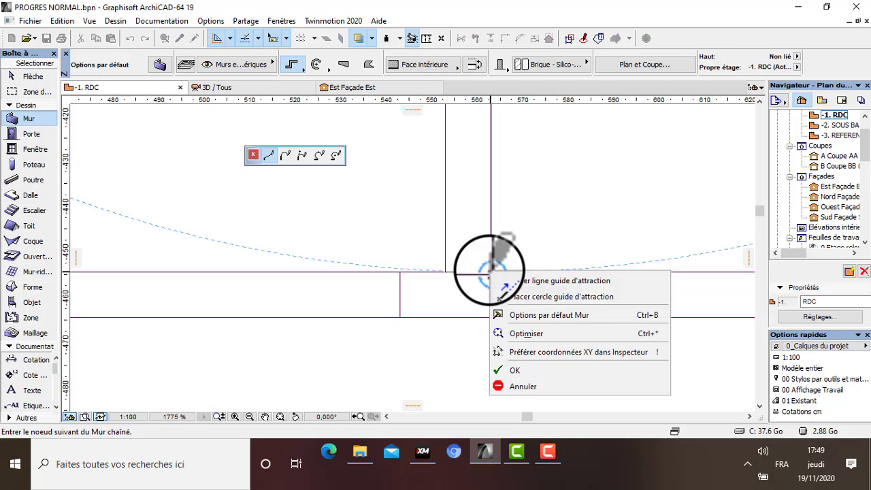
pyautogui.click(510, 371)
# Step: Start a chained partition at the recessed east wall's lower end and run it west along the foundation outline to its inner corner
pyautogui.scroll(-3, 510, 309)
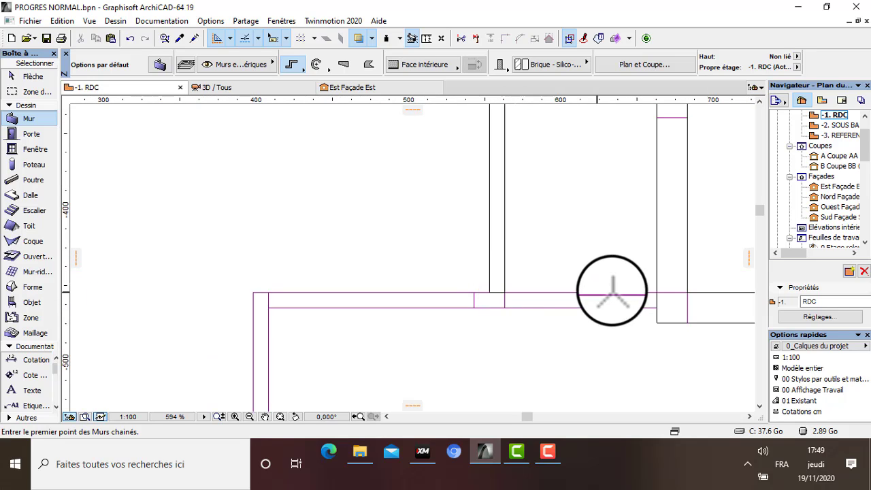
pyautogui.scroll(3, 656, 304)
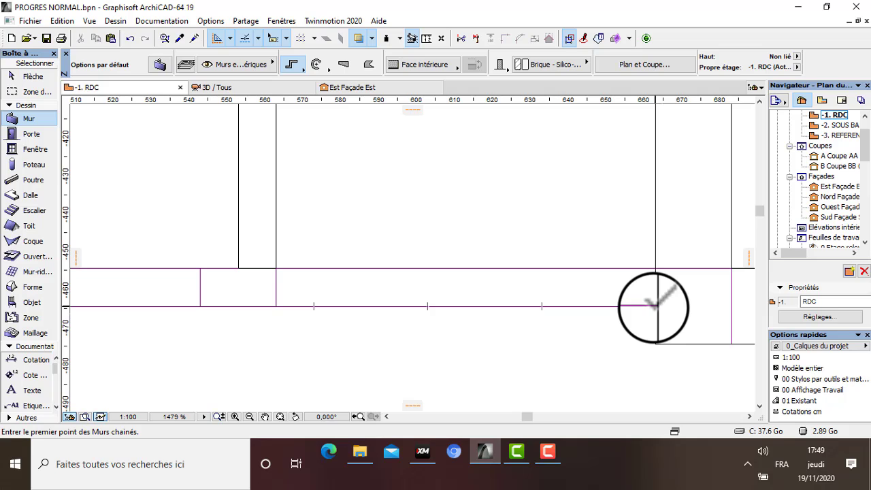
pyautogui.click(656, 304)
pyautogui.scroll(-1, 478, 283)
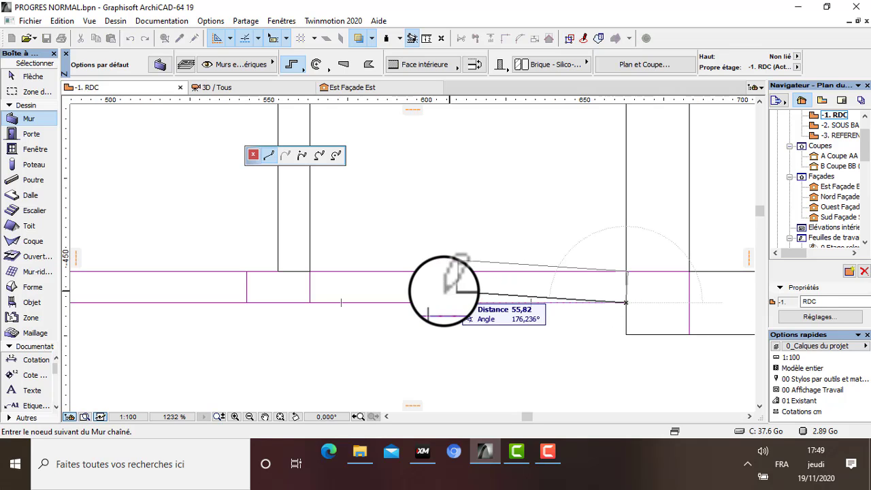
pyautogui.scroll(-4, 444, 292)
pyautogui.scroll(6, 206, 292)
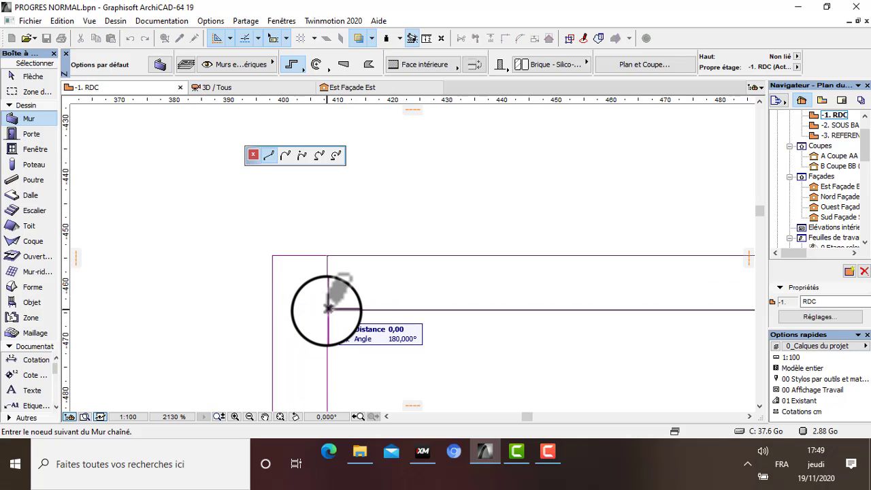
# Step: Continue the chained partition 231 cm south to the outer wall and finish the chain
pyautogui.scroll(-10, 328, 308)
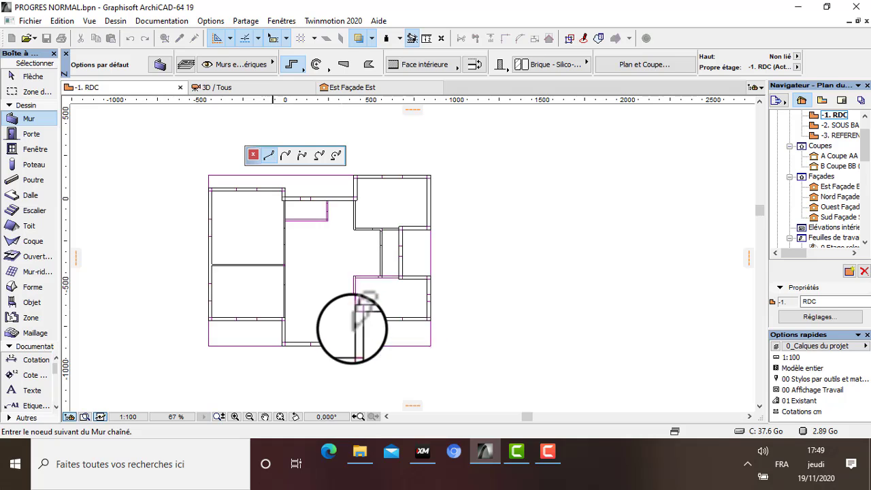
pyautogui.scroll(6, 351, 329)
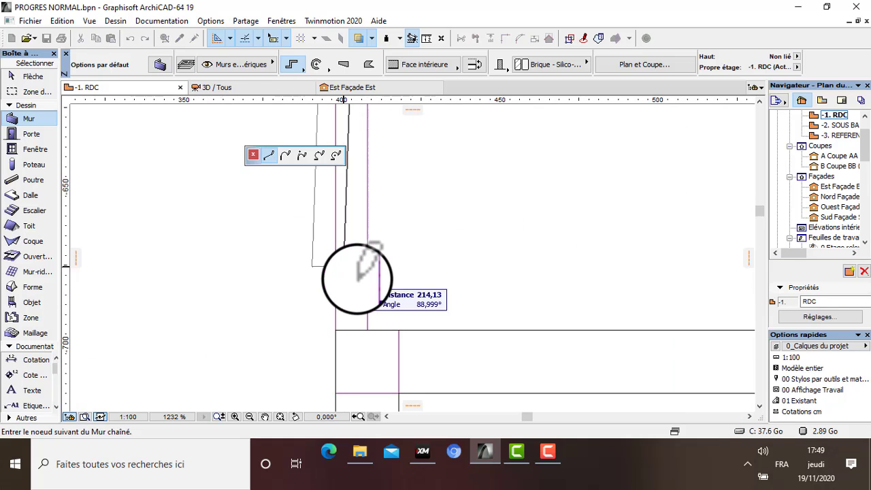
pyautogui.scroll(4, 349, 274)
pyautogui.scroll(3, 368, 325)
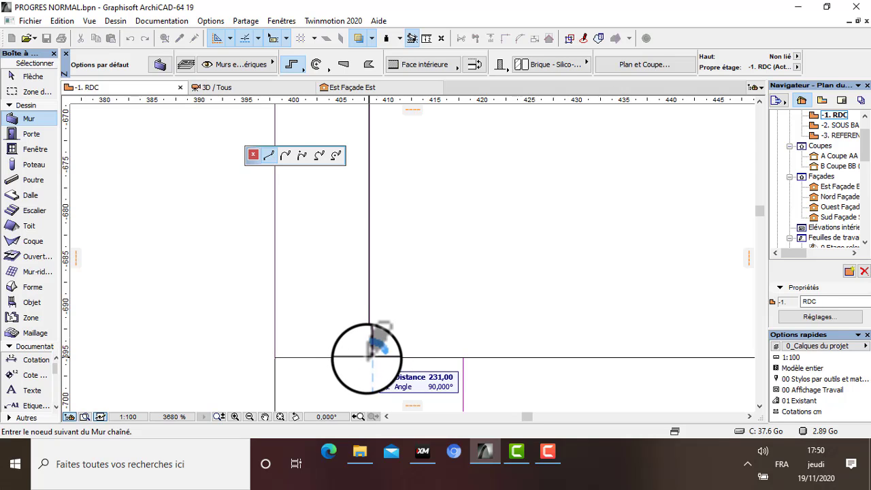
pyautogui.rightClick(371, 355)
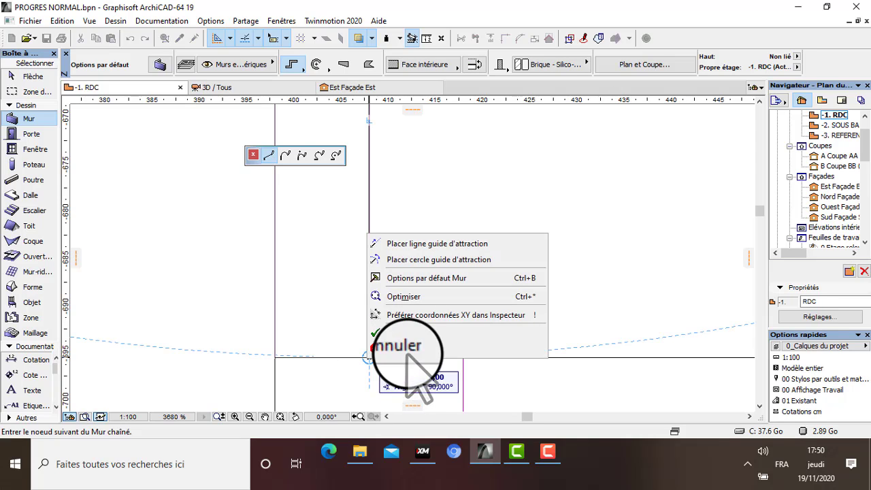
pyautogui.click(391, 350)
# Step: Start the small room's chained partition on the long vertical partition below the origin and run it 240 cm east to the foundation corner
pyautogui.scroll(-10, 502, 305)
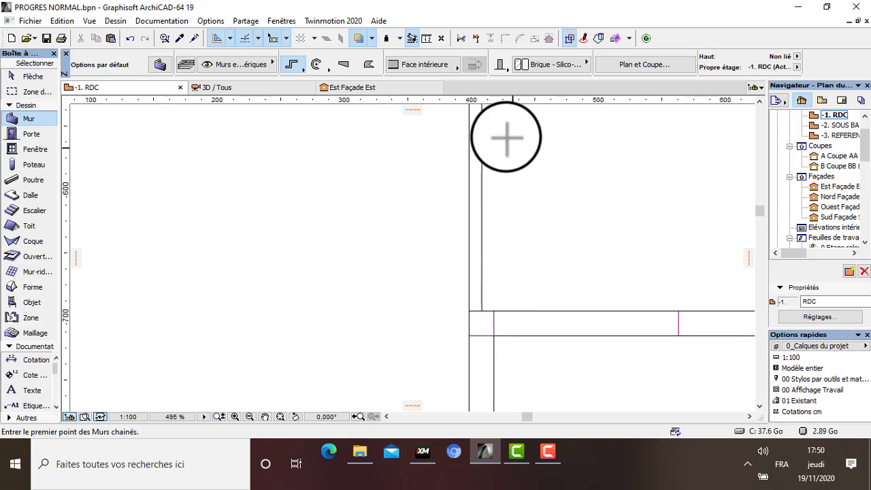
pyautogui.scroll(-4, 456, 174)
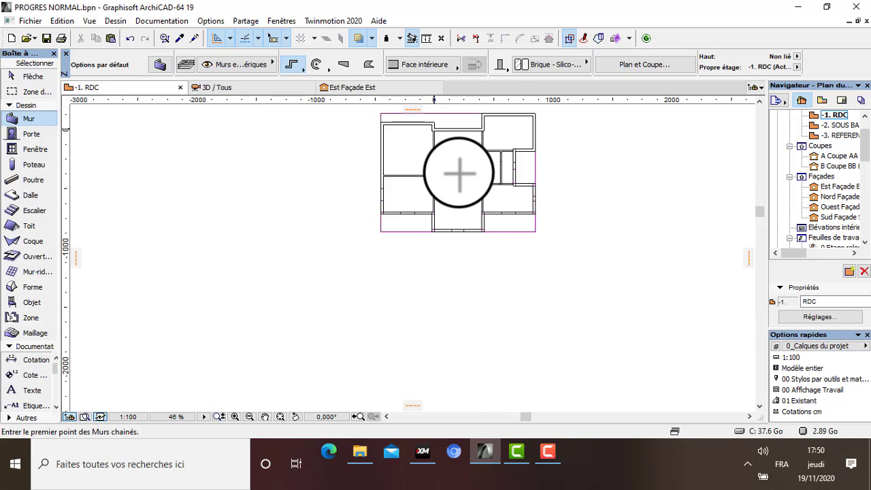
pyautogui.scroll(4, 437, 141)
pyautogui.scroll(2, 438, 143)
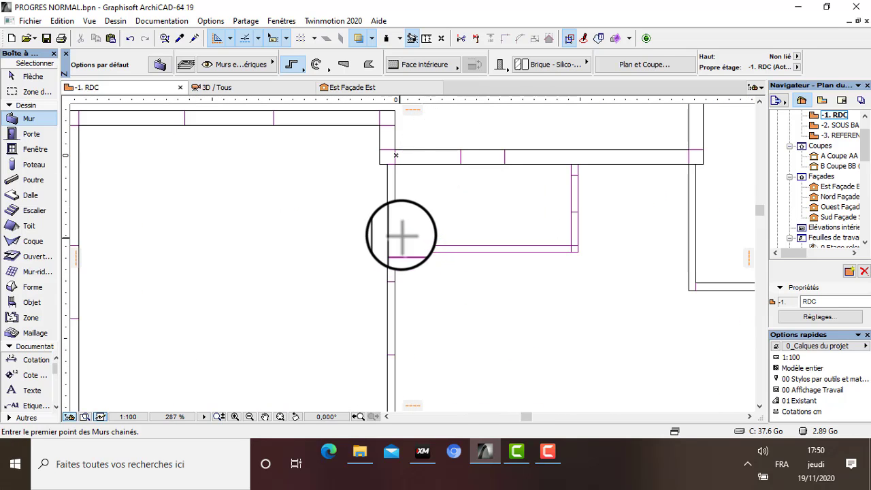
pyautogui.scroll(3, 402, 236)
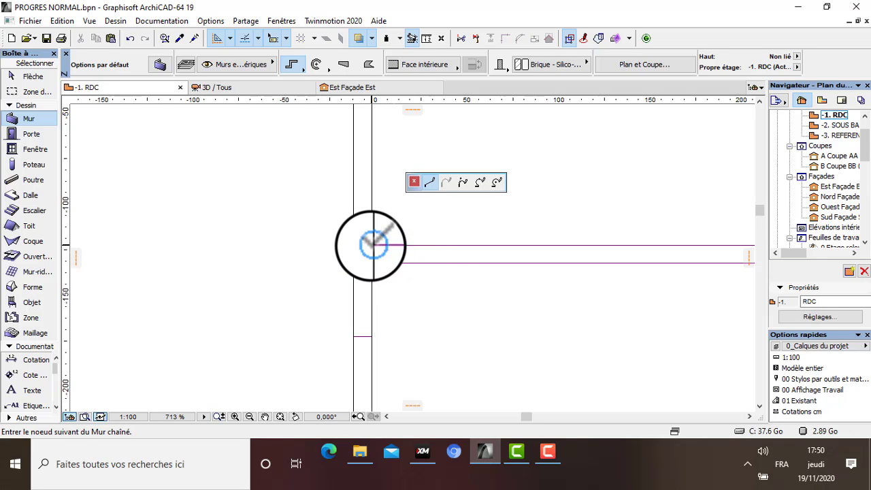
pyautogui.scroll(-3, 602, 245)
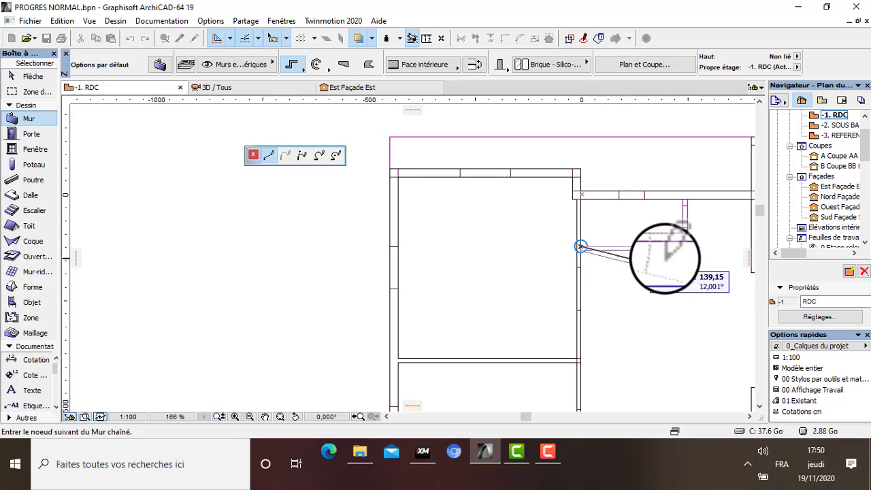
pyautogui.scroll(8, 665, 258)
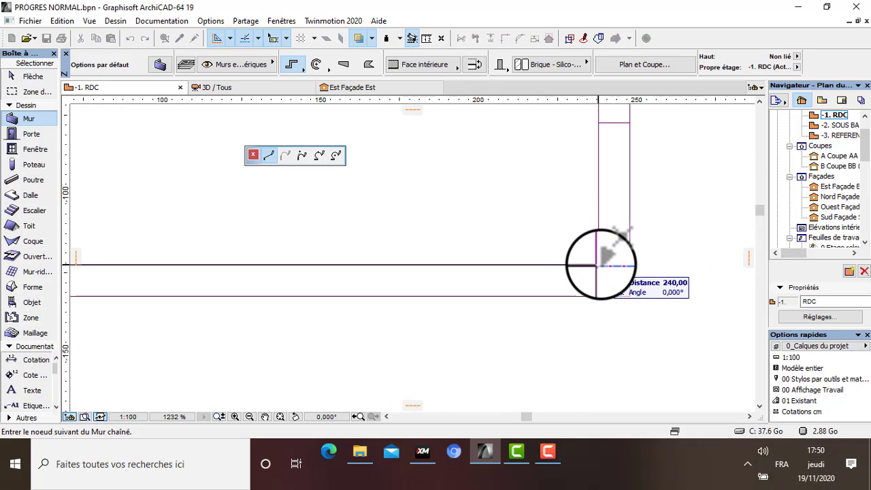
# Step: Continue the small room's partition north to the north wall's inner face and finish the chain
pyautogui.scroll(-4, 627, 254)
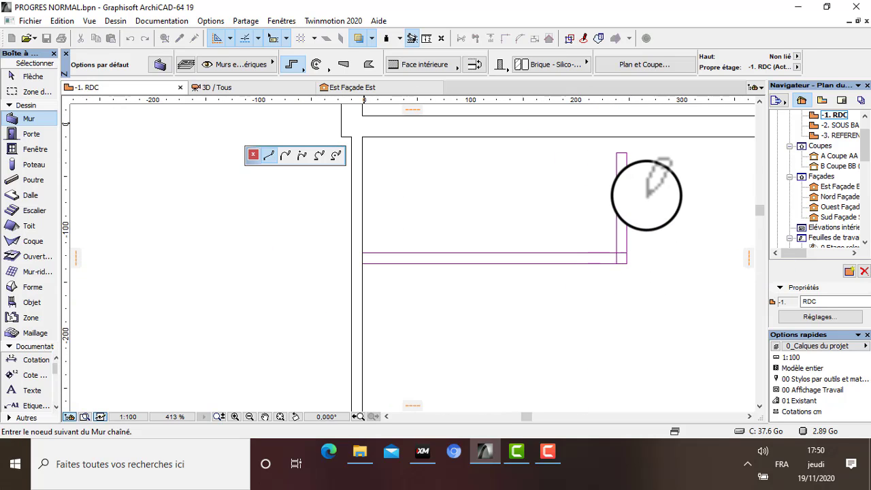
pyautogui.scroll(4, 612, 140)
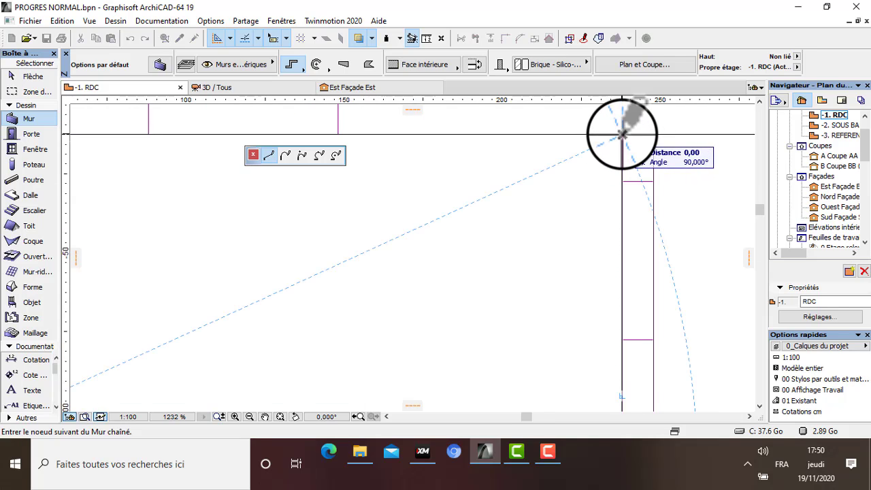
pyautogui.rightClick(622, 134)
pyautogui.click(657, 251)
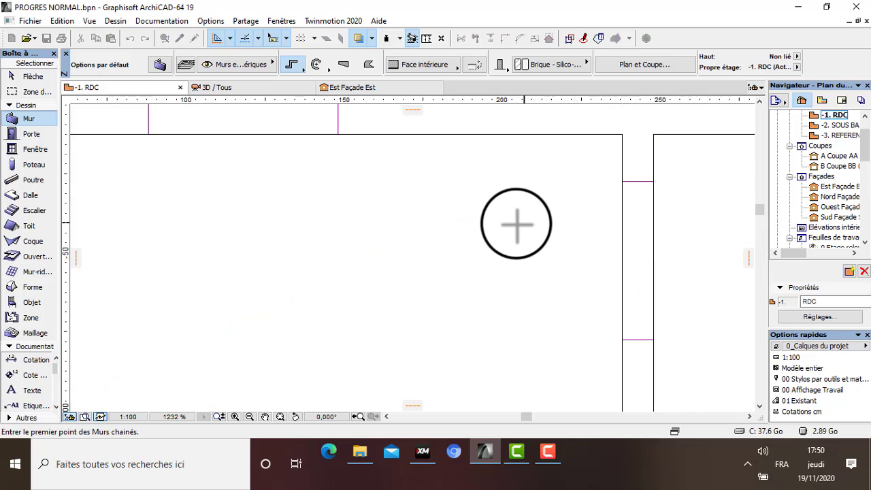
# Step: Open the 3D view and examine the interior partitions over the foundation walls
pyautogui.scroll(-4, 515, 224)
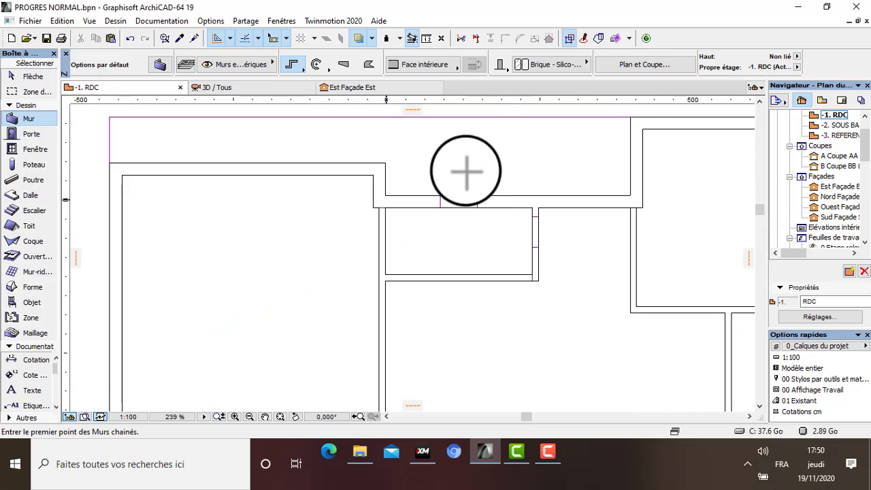
pyautogui.click(234, 89)
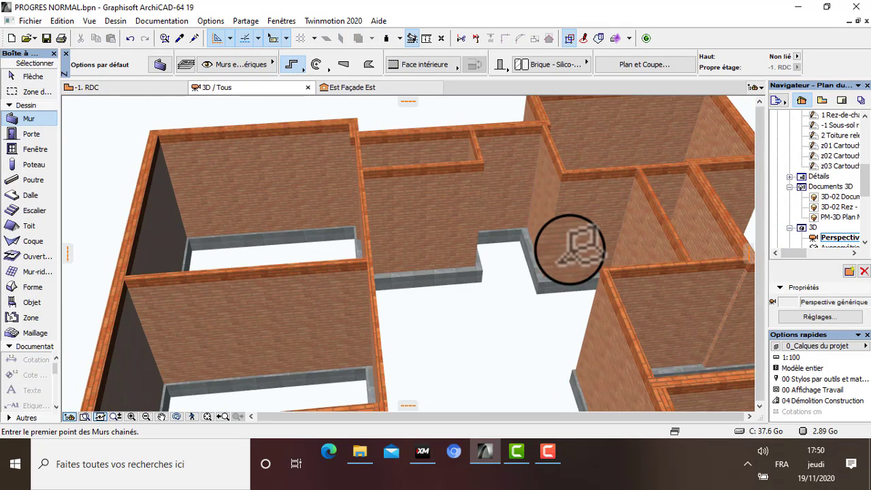
pyautogui.scroll(-6, 569, 248)
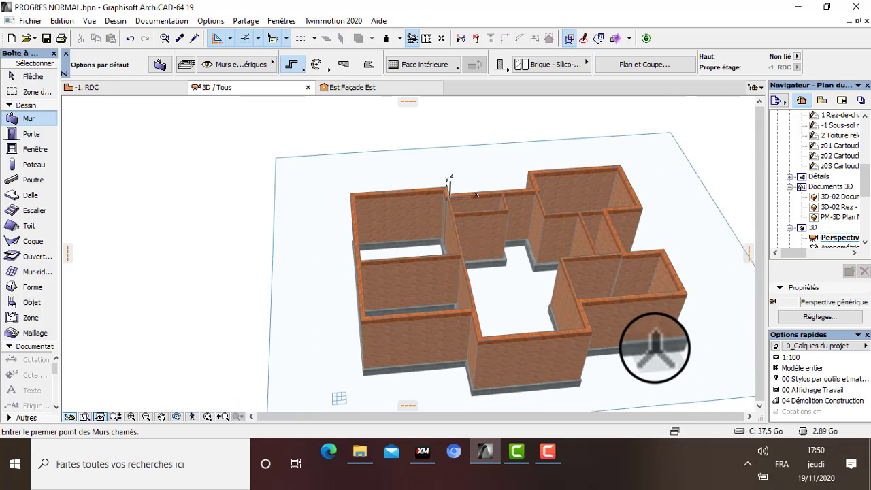
# Step: Examine the ground-floor brick walls, partitions and foundation base from several sides and close up in 3D
pyautogui.rightClick(655, 347)
pyautogui.click(674, 352)
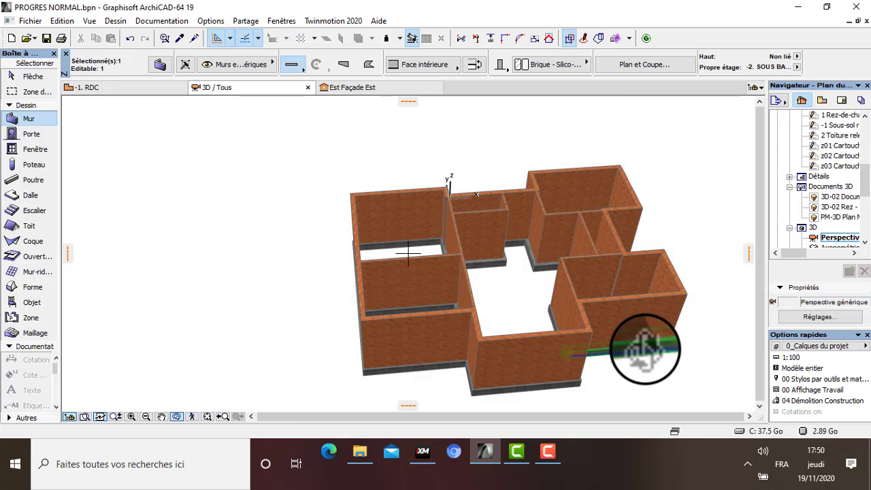
pyautogui.moveTo(628, 360); pyautogui.dragTo(537, 368)
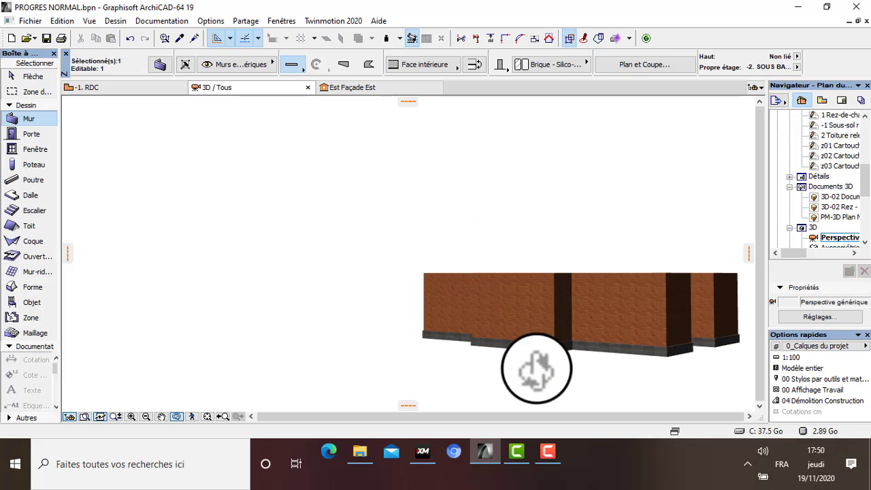
pyautogui.moveTo(554, 299); pyautogui.dragTo(686, 395)
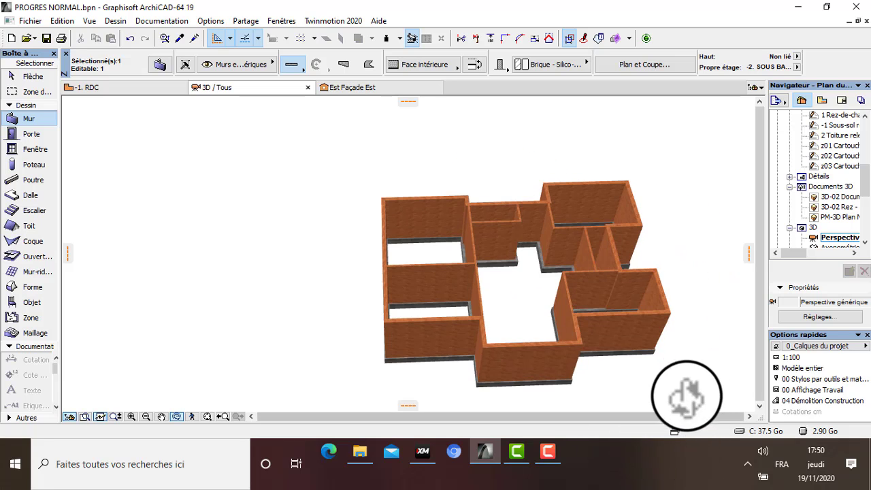
pyautogui.moveTo(609, 378); pyautogui.dragTo(644, 388)
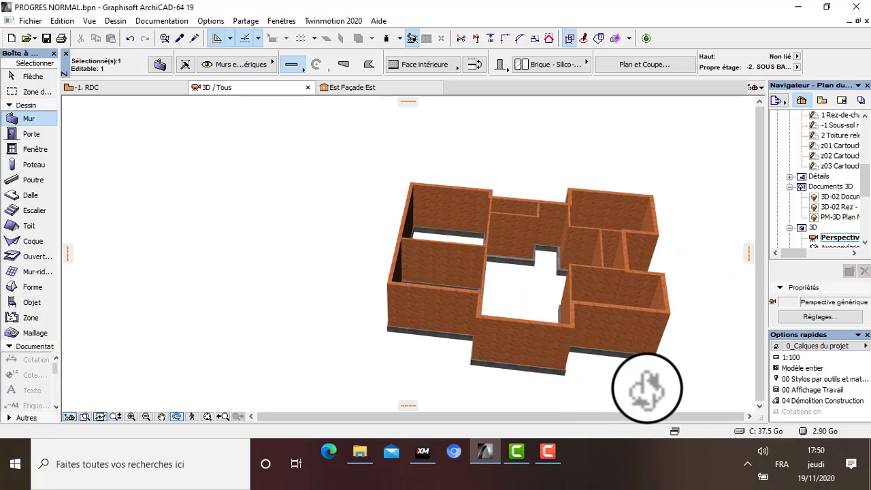
pyautogui.scroll(5, 650, 378)
pyautogui.scroll(3, 650, 368)
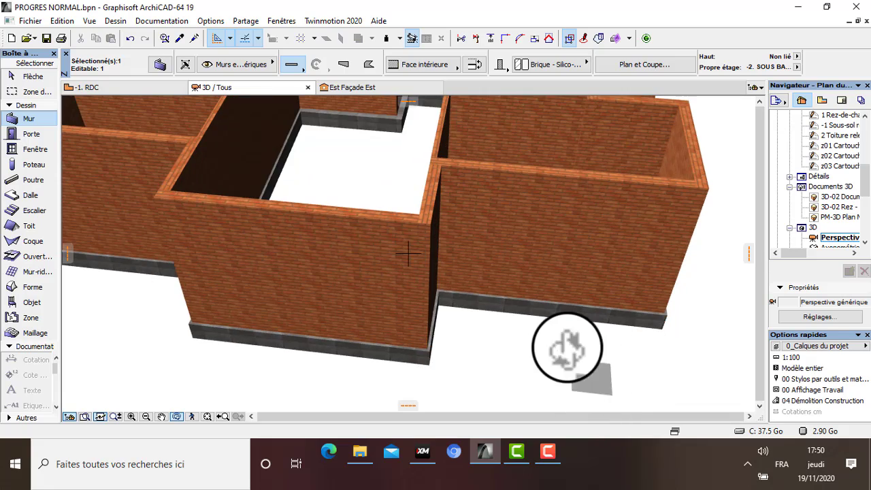
pyautogui.moveTo(566, 347); pyautogui.dragTo(582, 305)
pyautogui.scroll(-4, 547, 276)
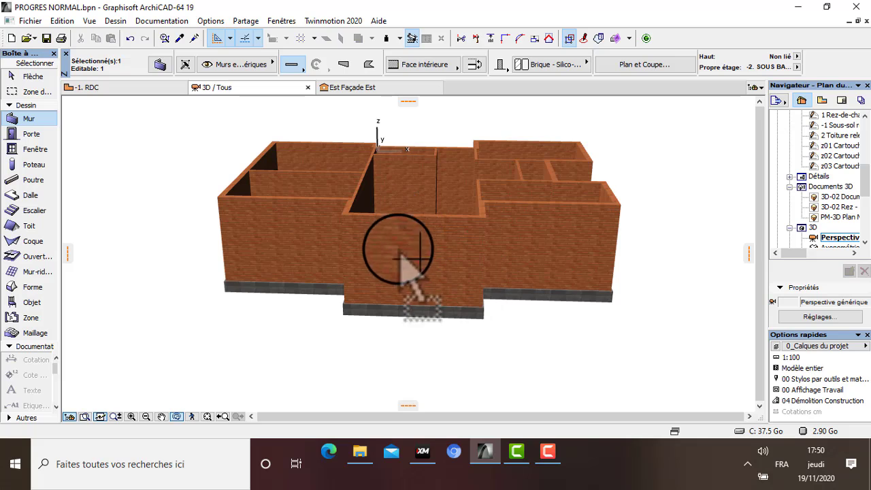
pyautogui.moveTo(389, 256); pyautogui.dragTo(332, 287)
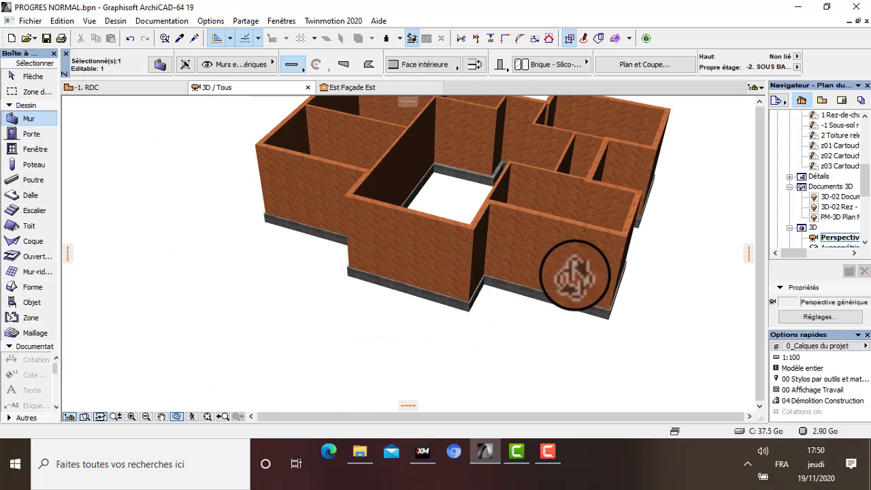
pyautogui.scroll(3, 602, 228)
pyautogui.scroll(2, 485, 236)
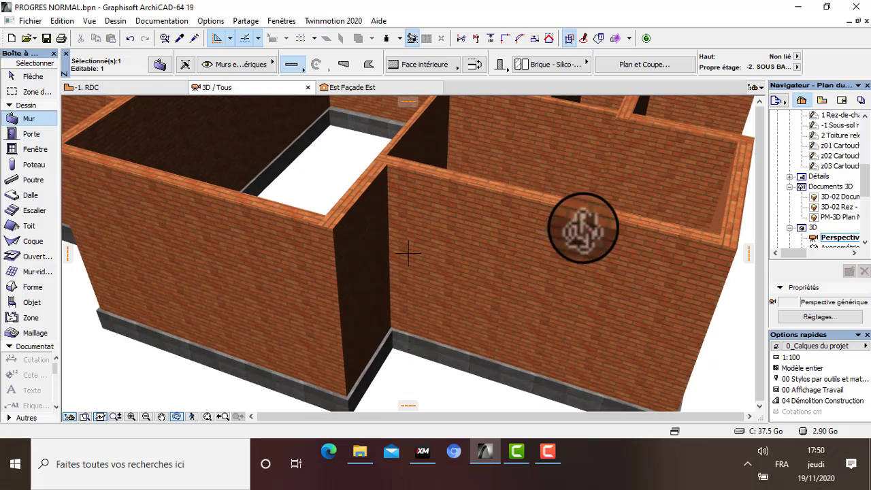
pyautogui.moveTo(402, 265); pyautogui.dragTo(293, 223)
pyautogui.scroll(-4, 477, 254)
pyautogui.moveTo(473, 229); pyautogui.dragTo(636, 259)
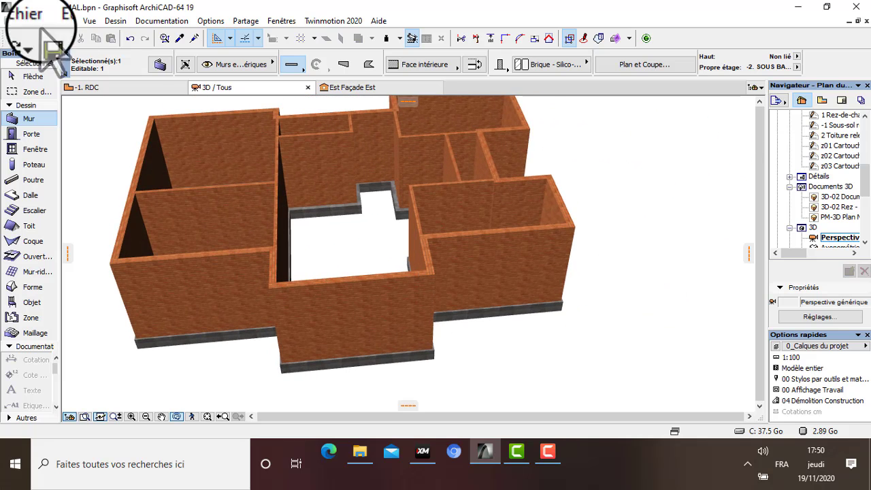
# Step: Return to the -1. RDC plan and set the default slab's top, edge and bottom surfaces to Carrelage - Brun roux 30x30
pyautogui.click(120, 88)
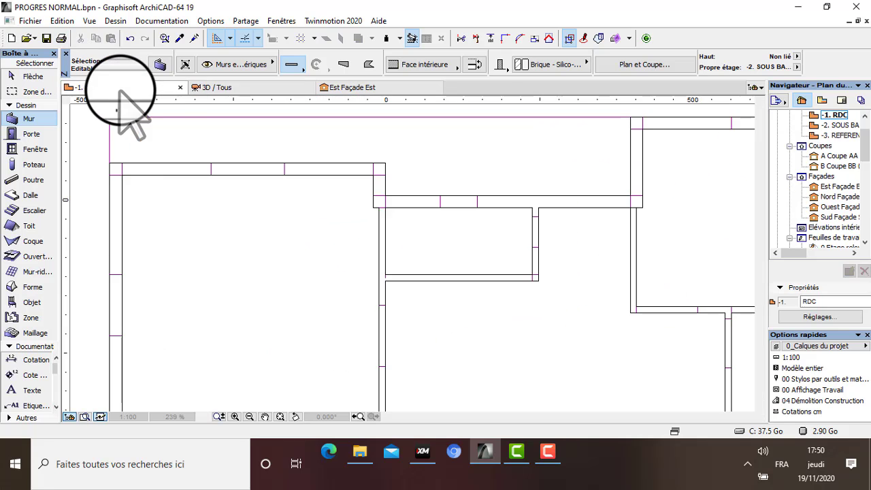
pyautogui.scroll(-2, 307, 217)
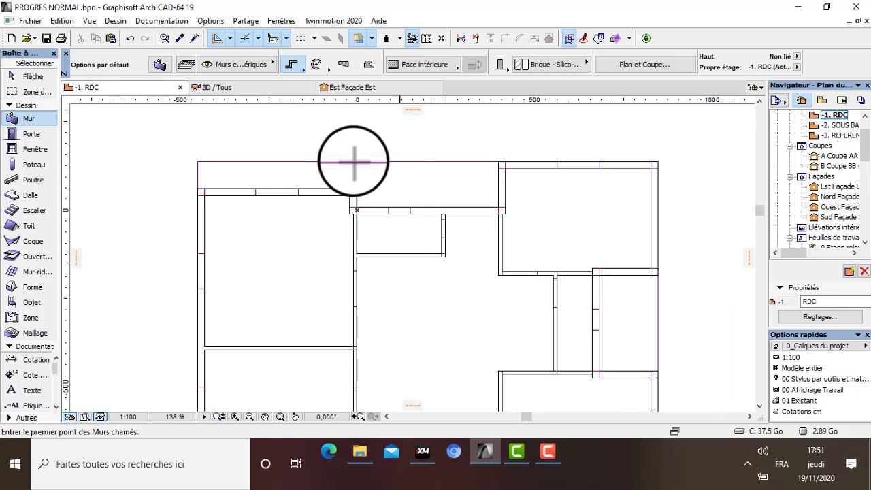
pyautogui.doubleClick(27, 197)
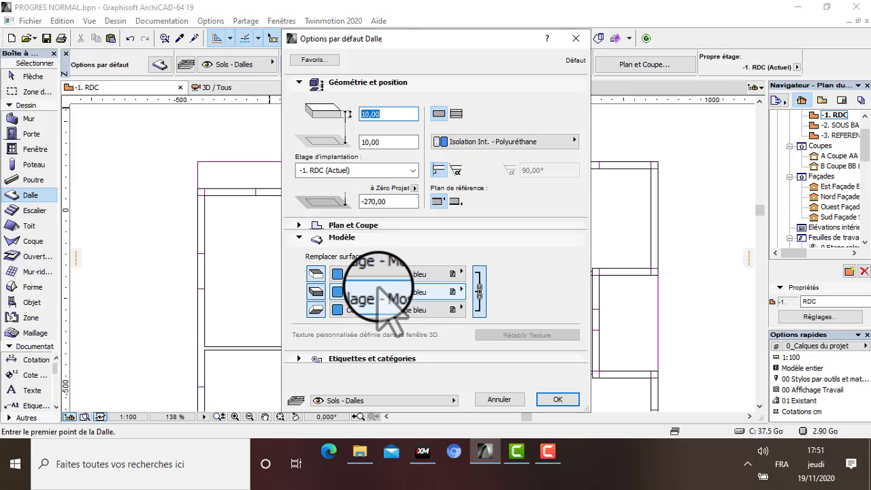
pyautogui.click(453, 292)
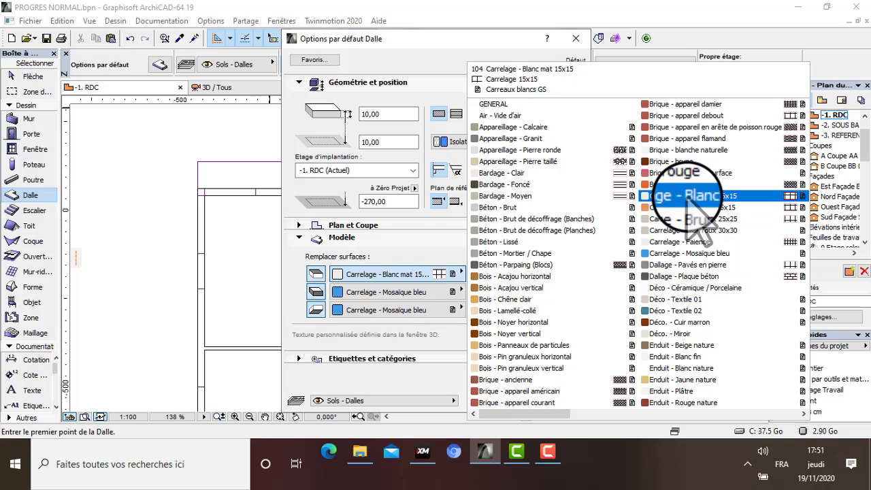
pyautogui.click(681, 231)
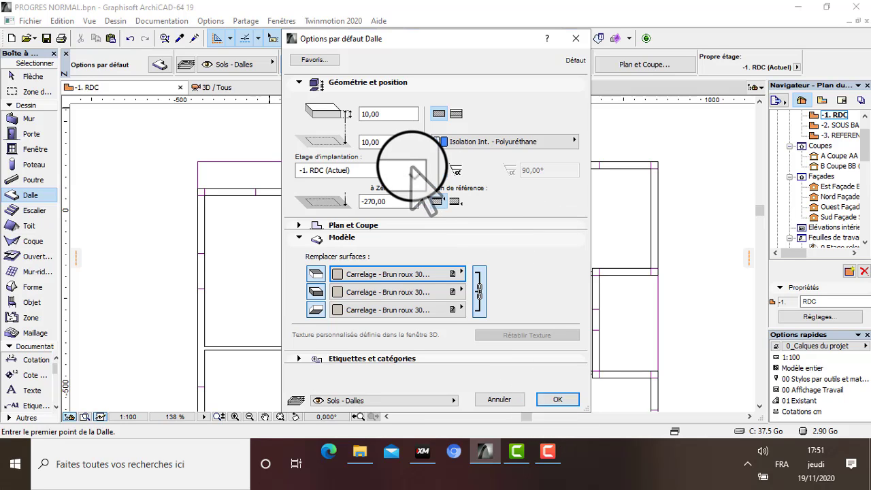
pyautogui.click(483, 306)
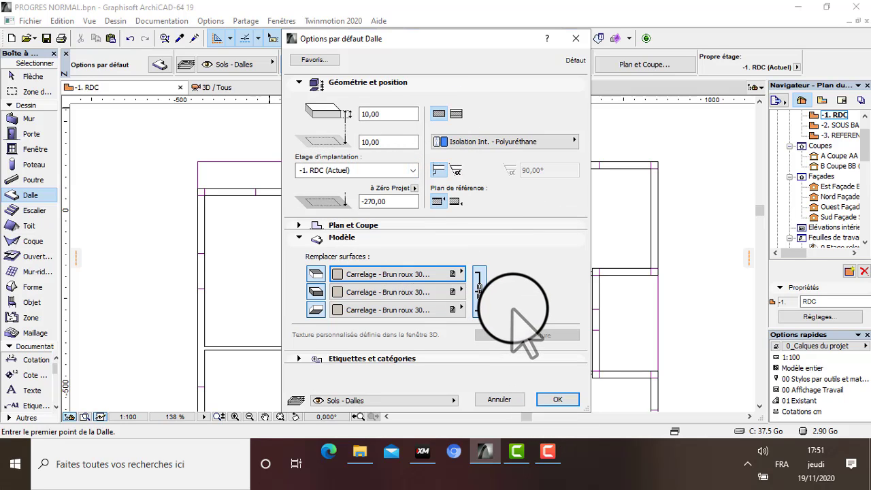
pyautogui.click(558, 398)
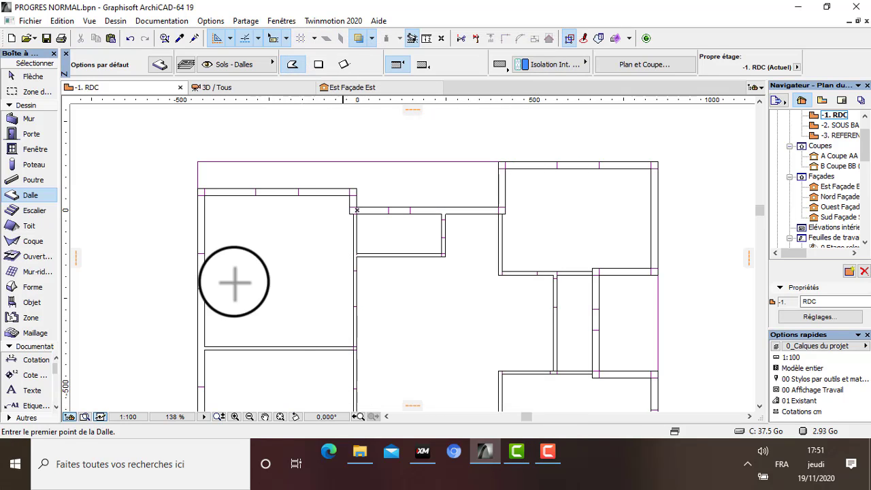
# Step: Start the polygonal floor slab at the northwest room's inner northwest corner, tracing 410 cm east and south to the recessed north wall's inner face
pyautogui.scroll(10, 162, 198)
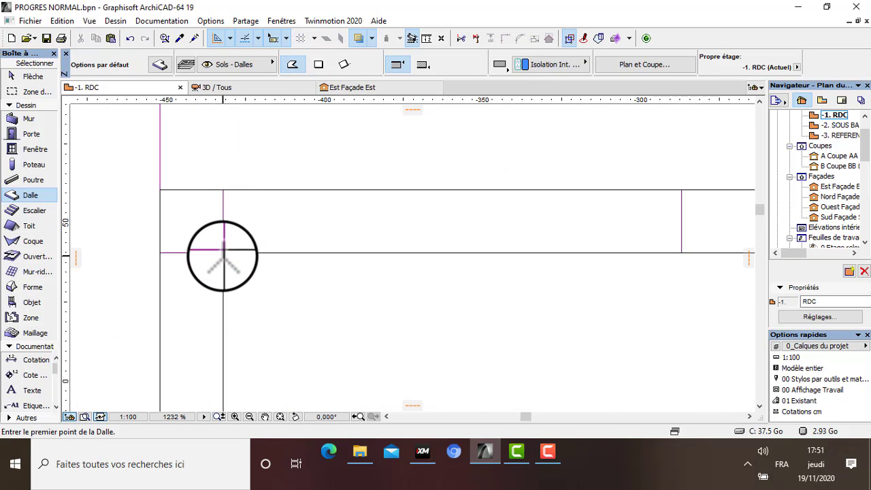
pyautogui.click(223, 252)
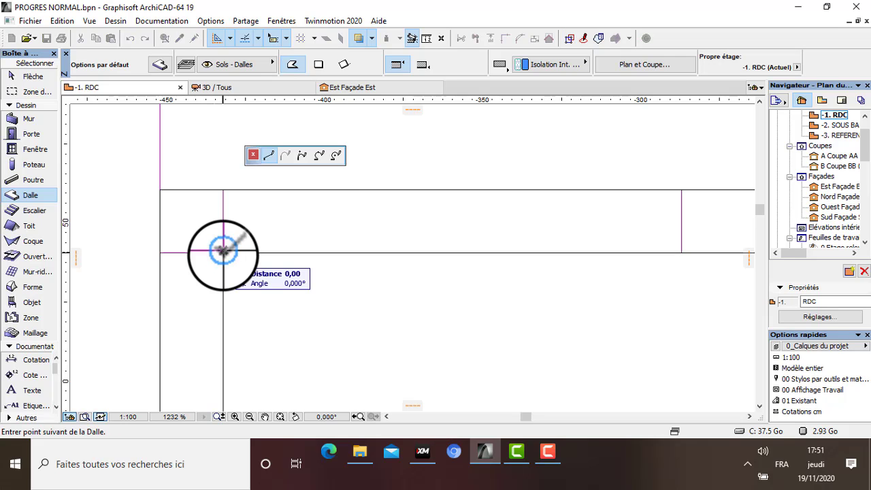
pyautogui.scroll(-5, 223, 252)
pyautogui.scroll(6, 372, 263)
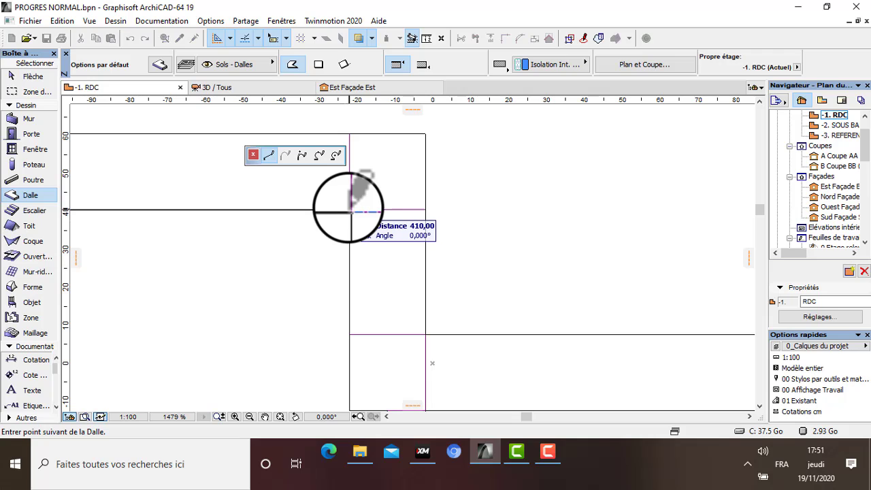
pyautogui.scroll(-5, 350, 212)
pyautogui.scroll(6, 346, 267)
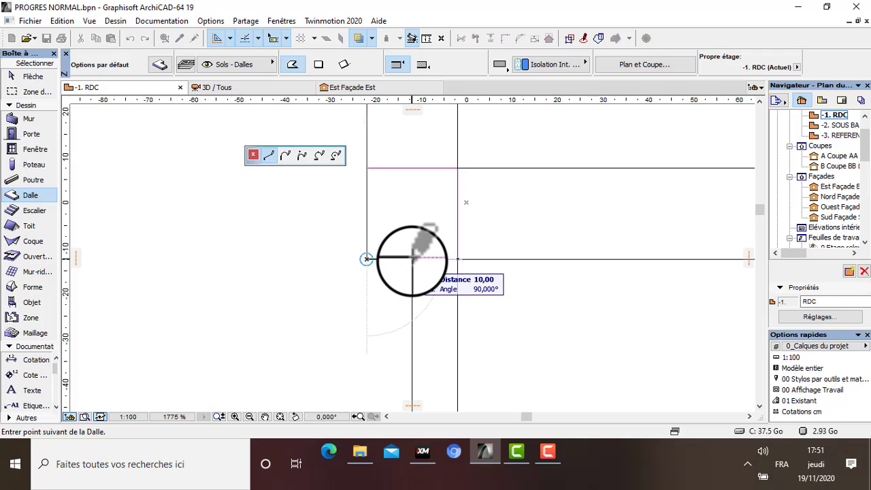
# Step: Continue the slab outline 440 cm east along the recessed north wall and north to the northeast room's inner northwest corner
pyautogui.scroll(-10, 416, 270)
pyautogui.scroll(9, 590, 276)
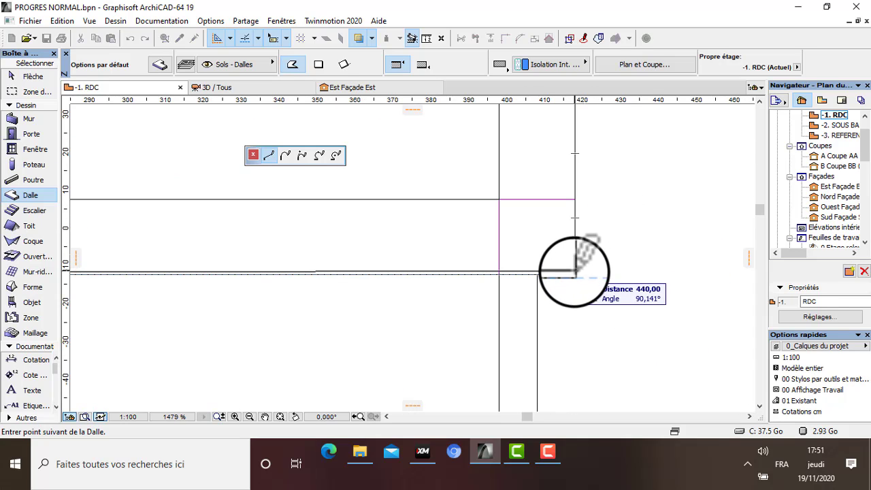
pyautogui.scroll(-7, 575, 274)
pyautogui.scroll(5, 576, 269)
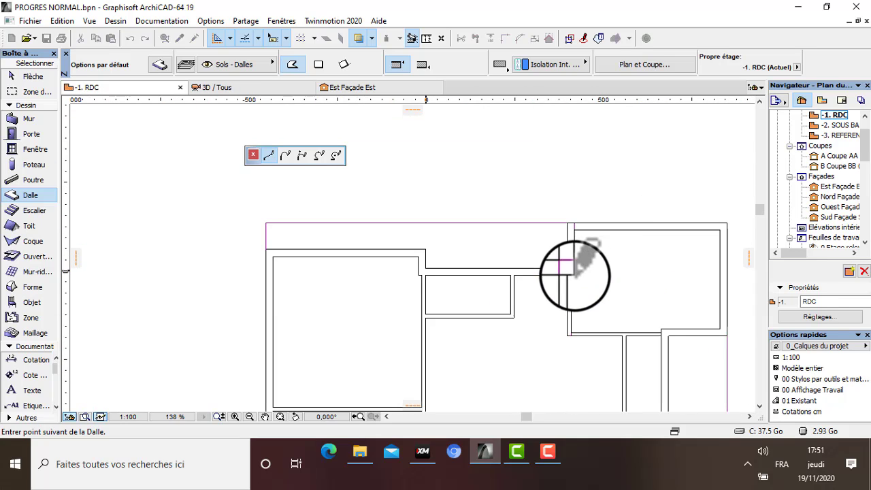
pyautogui.scroll(2, 504, 209)
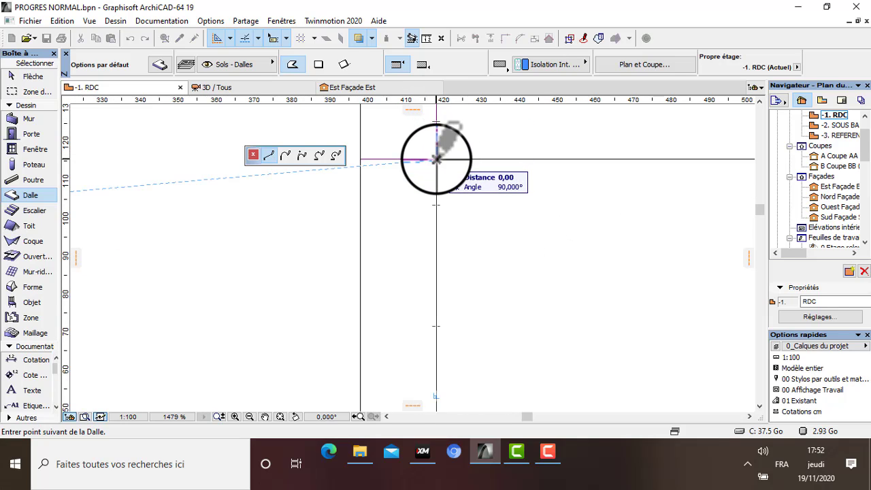
# Step: Continue the slab outline east to the northeast room's inner northeast corner and 280 cm south to its inner southeast corner
pyautogui.scroll(-6, 436, 160)
pyautogui.scroll(2, 569, 152)
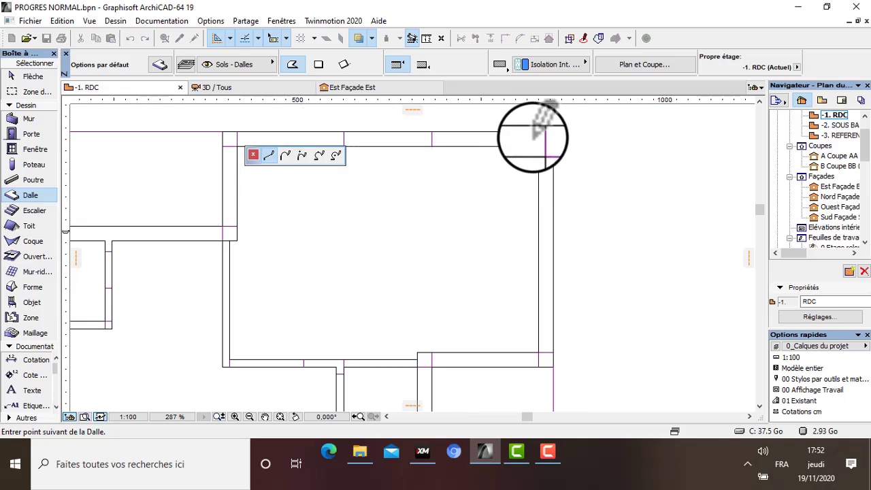
pyautogui.scroll(3, 534, 136)
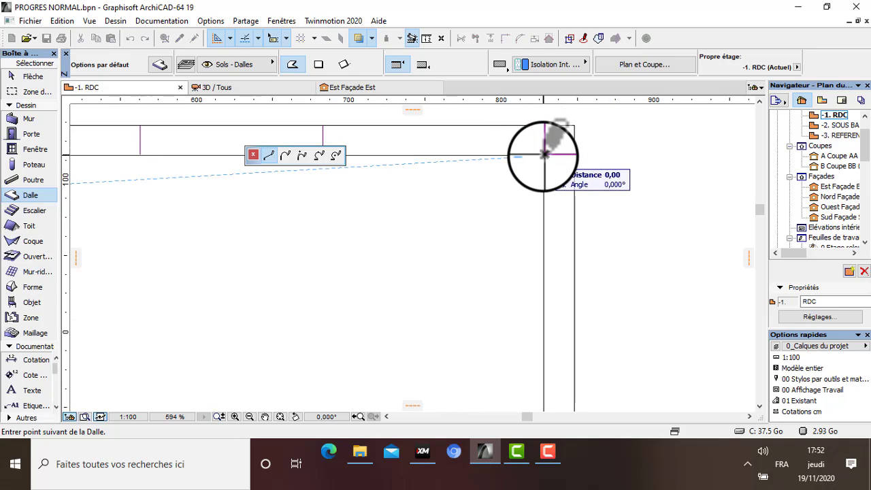
pyautogui.scroll(-3, 544, 153)
pyautogui.scroll(3, 558, 247)
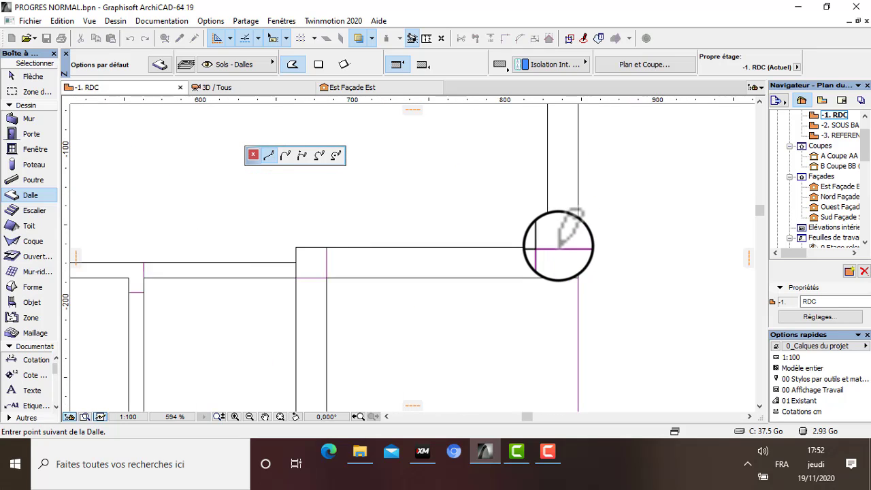
pyautogui.scroll(4, 559, 246)
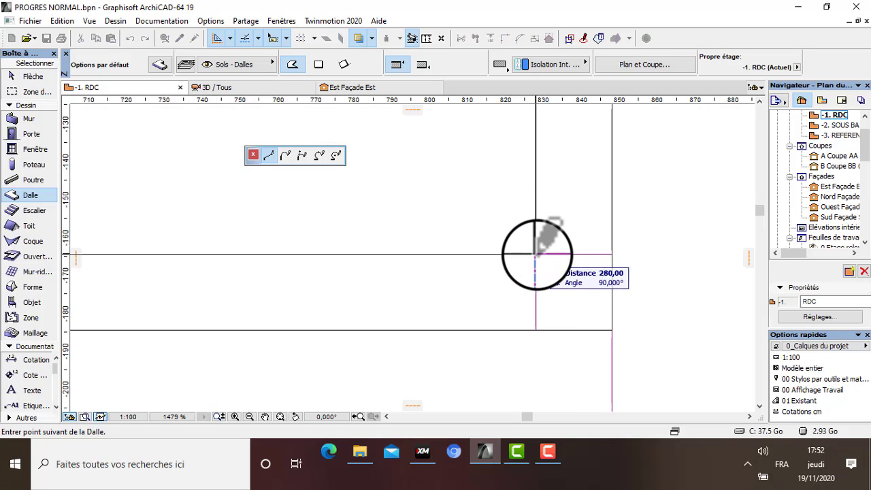
# Step: Trace the slab outline 165 cm west and 310 cm south around the recess in the east facade
pyautogui.scroll(-5, 535, 254)
pyautogui.scroll(8, 353, 247)
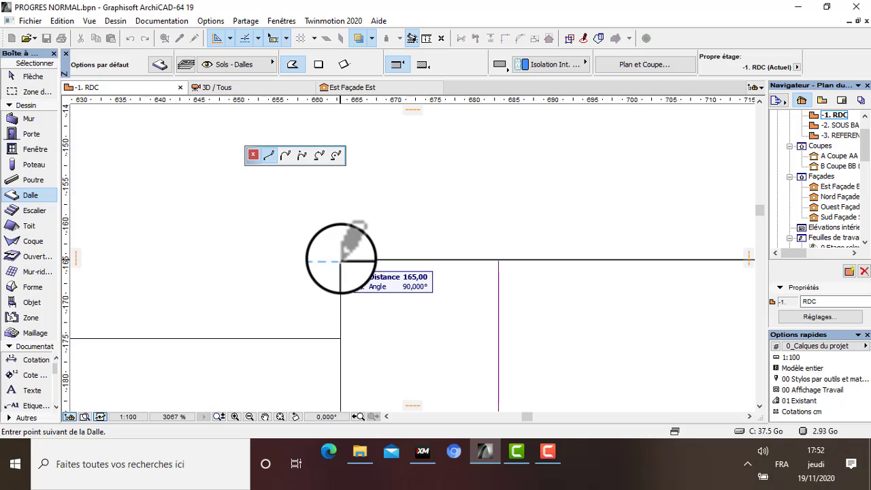
pyautogui.scroll(-12, 340, 257)
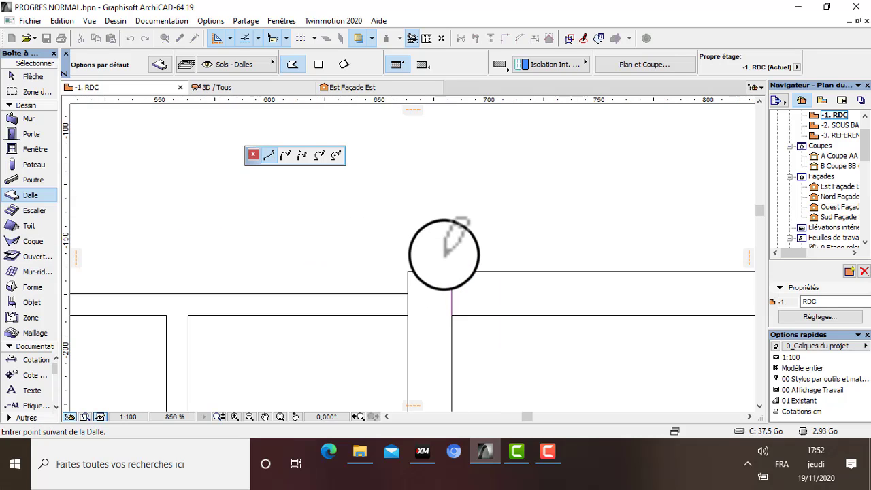
pyautogui.scroll(10, 420, 283)
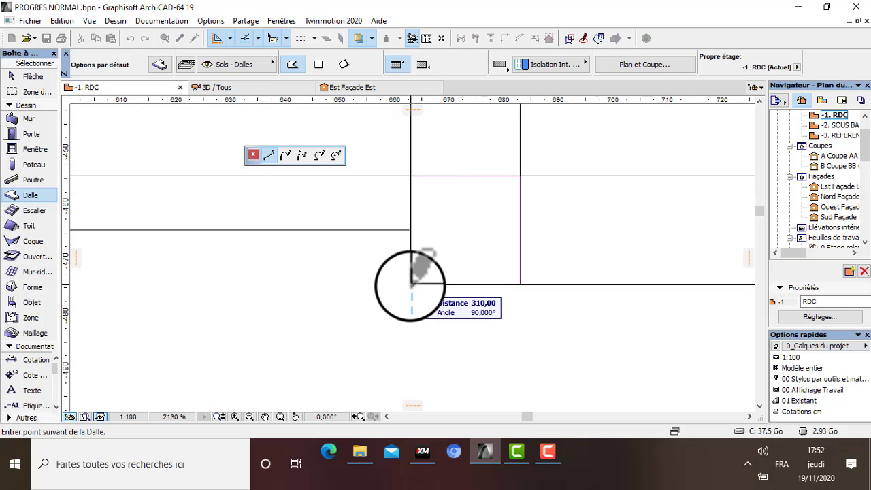
# Step: Continue the slab outline 165 cm east and south along the east wall to the southeast room's inner southeast corner
pyautogui.scroll(-8, 412, 279)
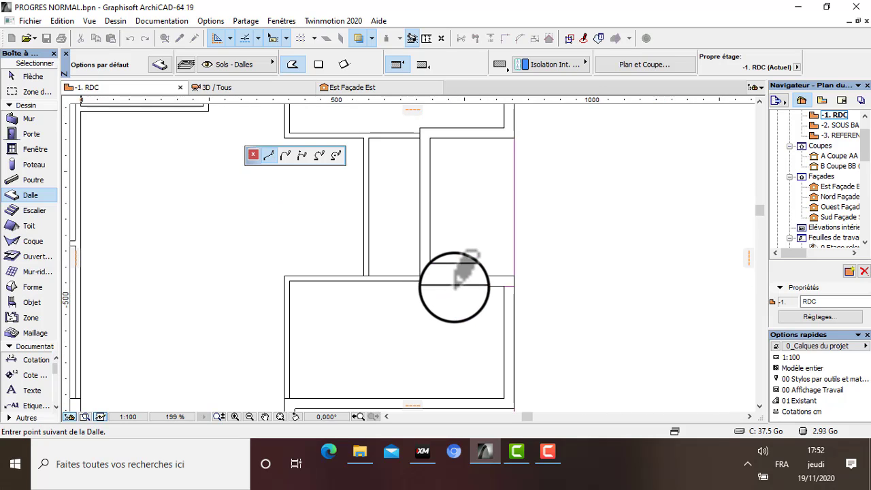
pyautogui.scroll(4, 515, 291)
pyautogui.scroll(4, 504, 262)
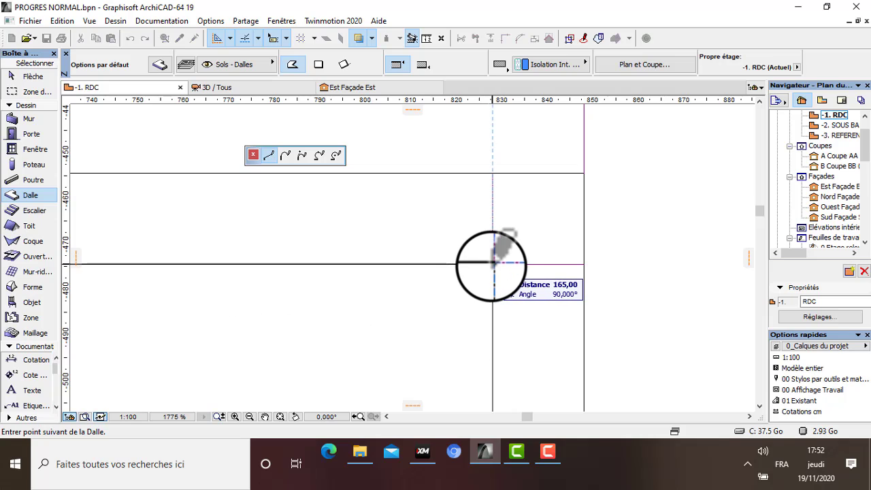
pyautogui.scroll(-10, 492, 264)
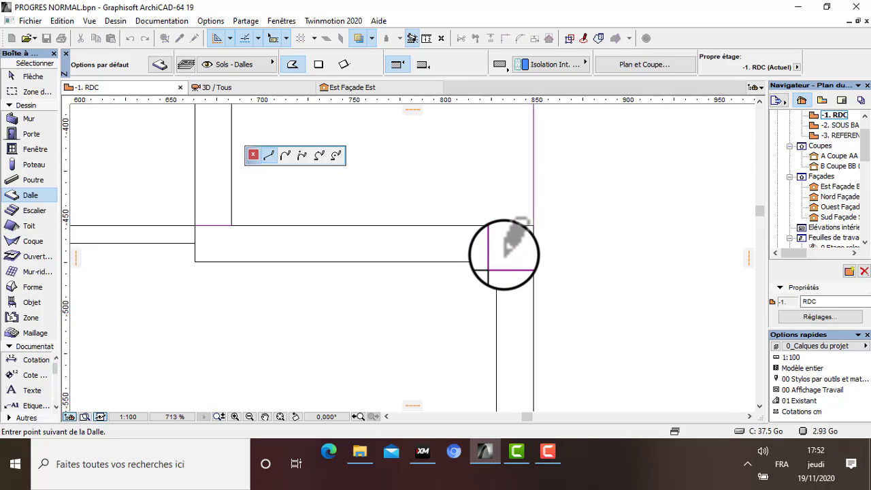
pyautogui.scroll(6, 501, 300)
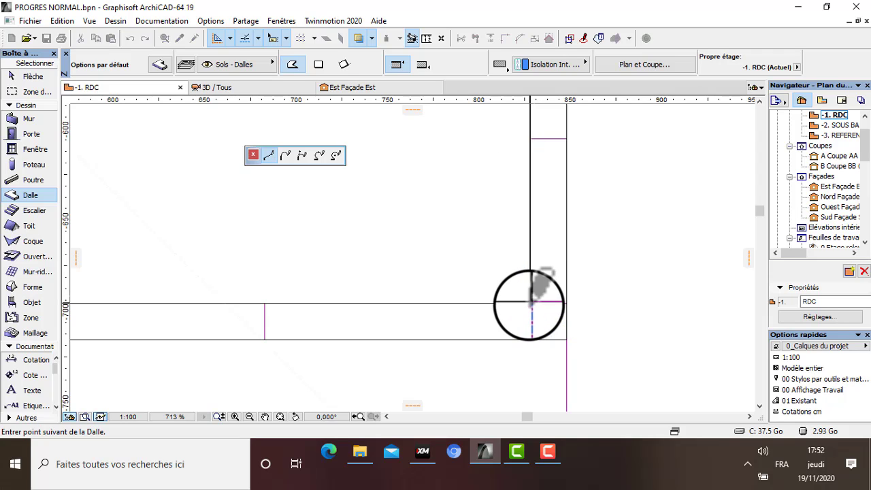
# Step: Continue the slab outline 430 cm west along the southeast room's south wall and about 150 cm south to the central room's inner southeast corner
pyautogui.scroll(-3, 535, 302)
pyautogui.scroll(3, 266, 292)
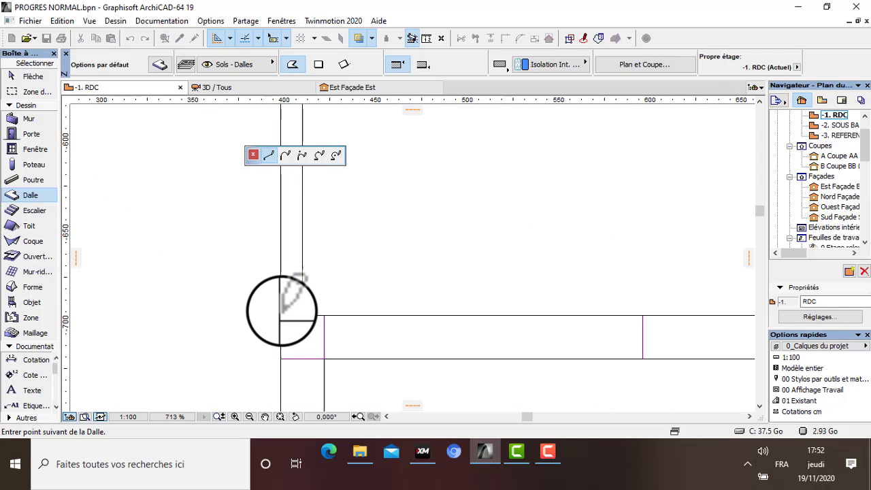
pyautogui.scroll(3, 281, 312)
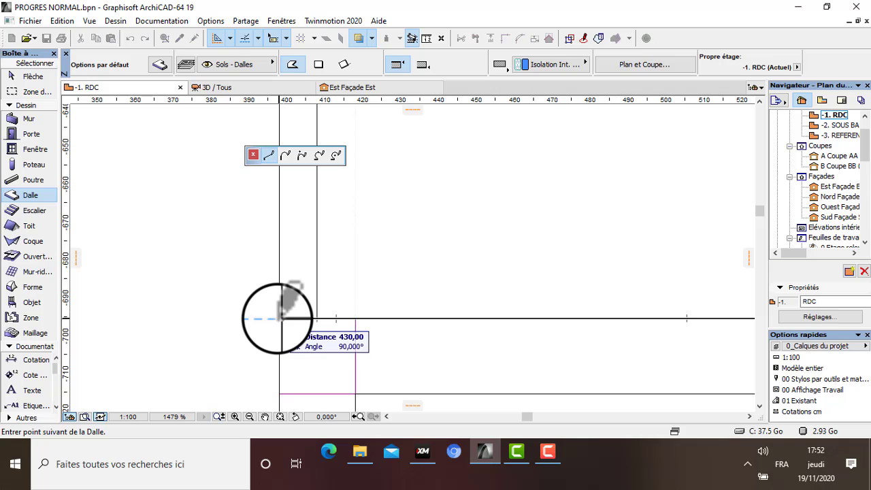
pyautogui.scroll(-10, 282, 311)
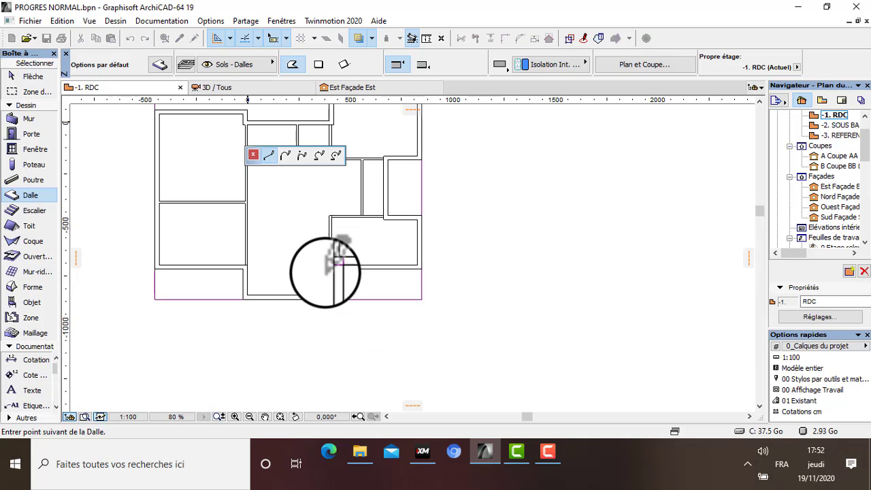
pyautogui.scroll(4, 329, 302)
pyautogui.scroll(5, 329, 302)
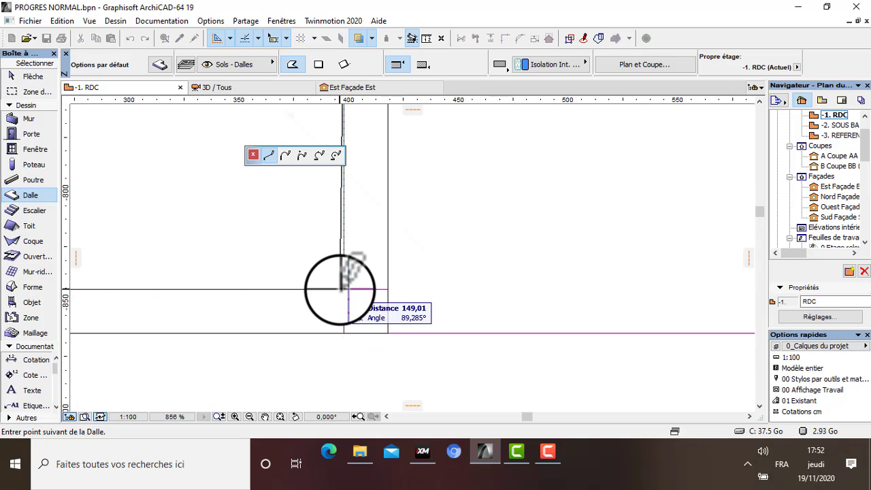
pyautogui.scroll(-4, 344, 289)
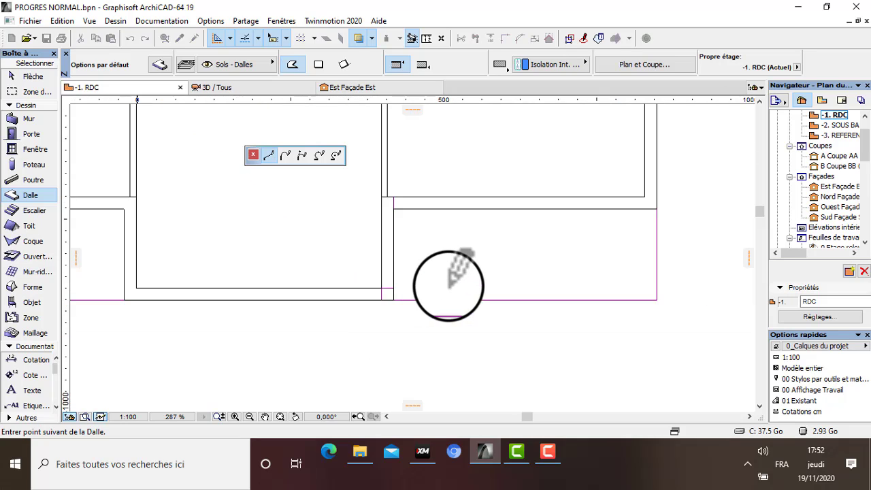
# Step: Continue the slab outline about 400 cm west along the central room's south wall and north to the southwest room's south wall
pyautogui.scroll(2, 258, 282)
pyautogui.scroll(2, 341, 276)
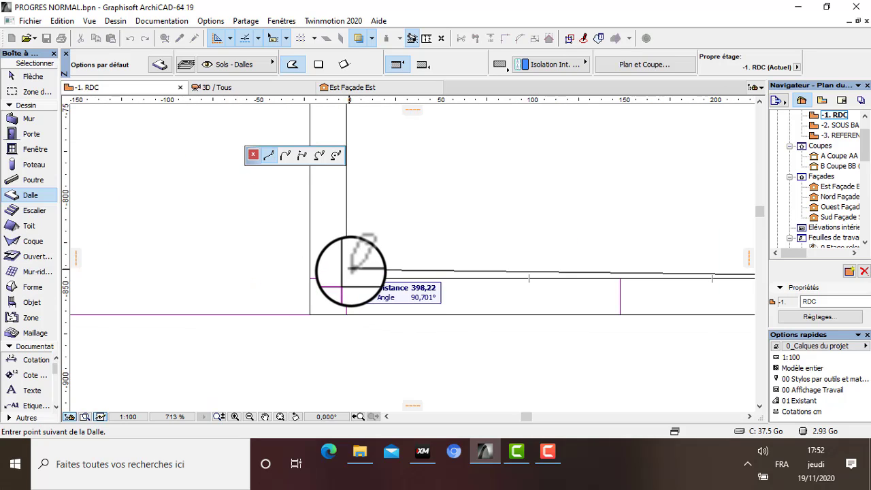
pyautogui.scroll(-9, 346, 279)
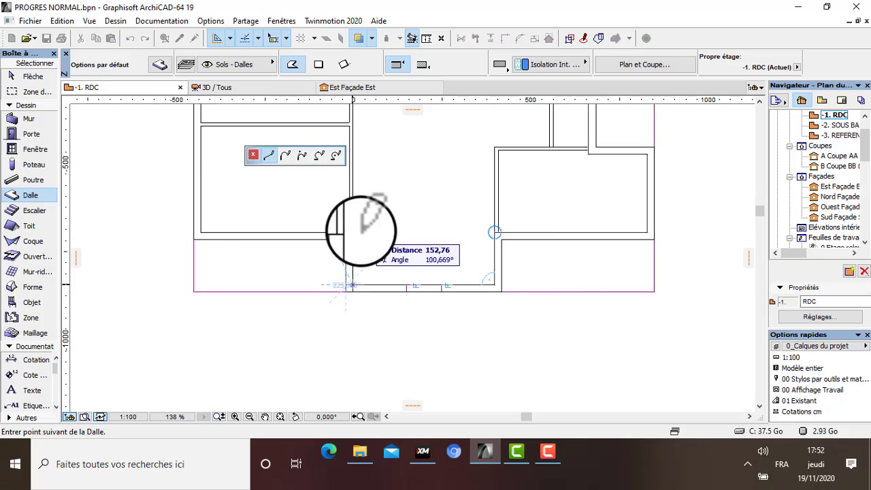
pyautogui.scroll(5, 354, 231)
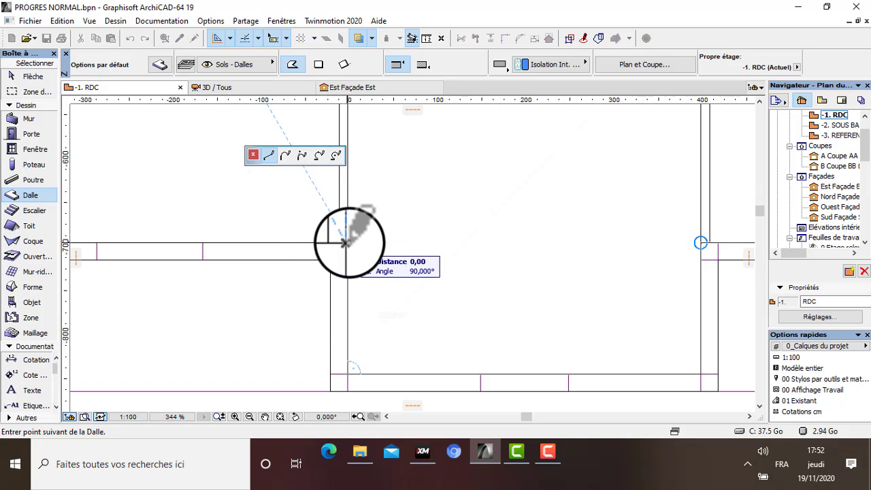
# Step: Continue the slab outline west to the southwest room's inner southwest corner and close it north along the west wall at the northwest inner corner
pyautogui.scroll(-4, 367, 238)
pyautogui.scroll(5, 238, 235)
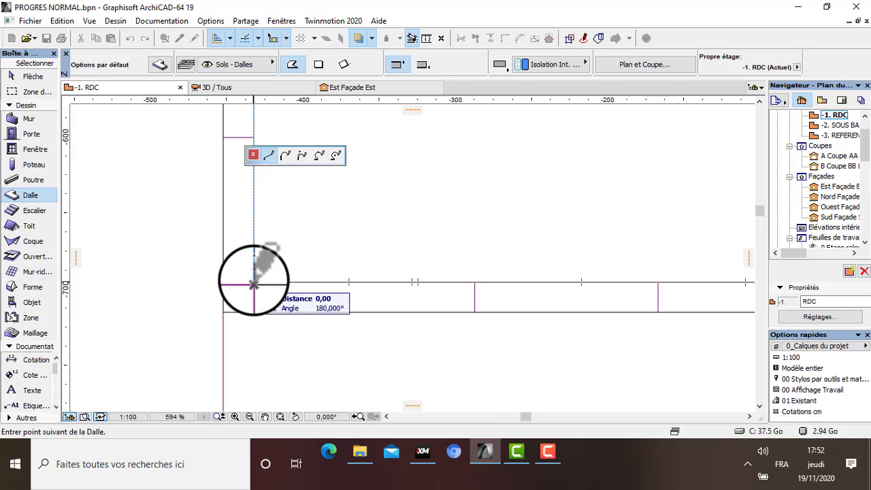
pyautogui.scroll(-8, 253, 284)
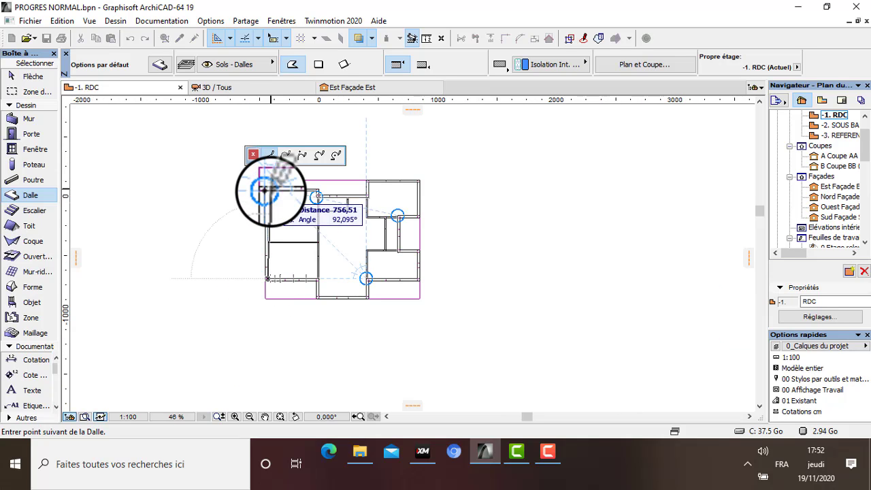
pyautogui.scroll(7, 265, 191)
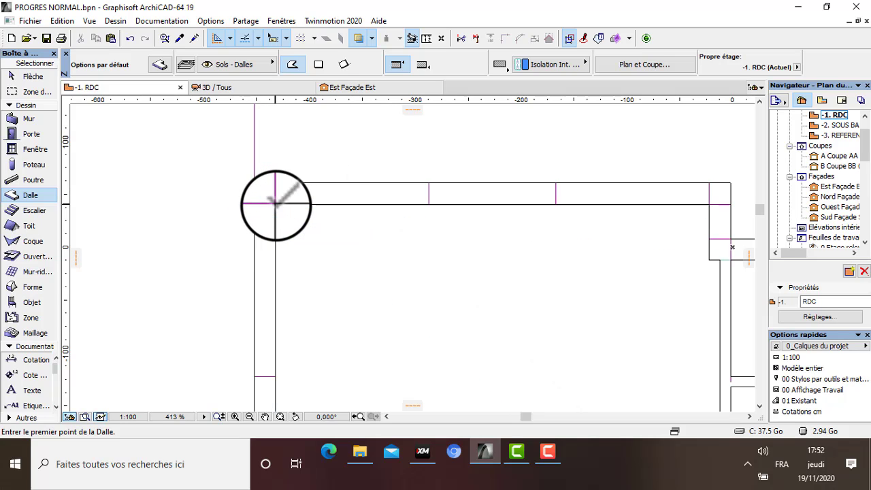
# Step: Inspect the tiled floor slab and its fit against the brick walls in the 3D view from above and the south side
pyautogui.click(214, 89)
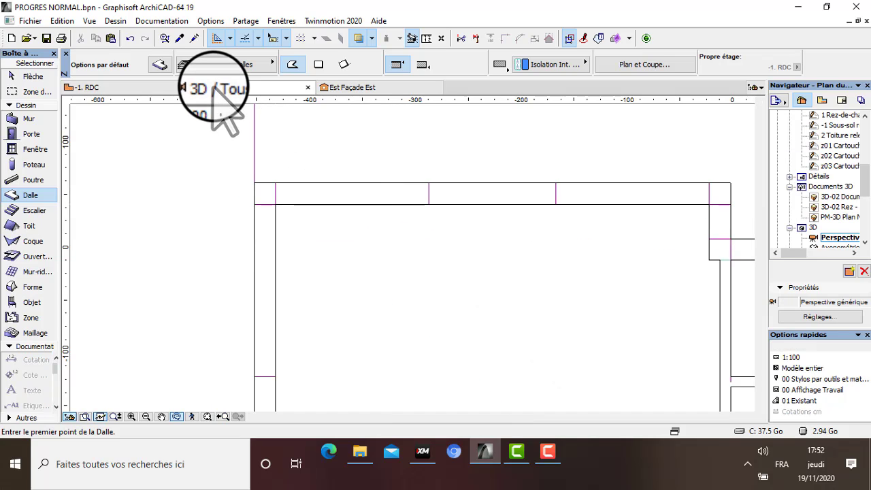
pyautogui.scroll(10, 313, 231)
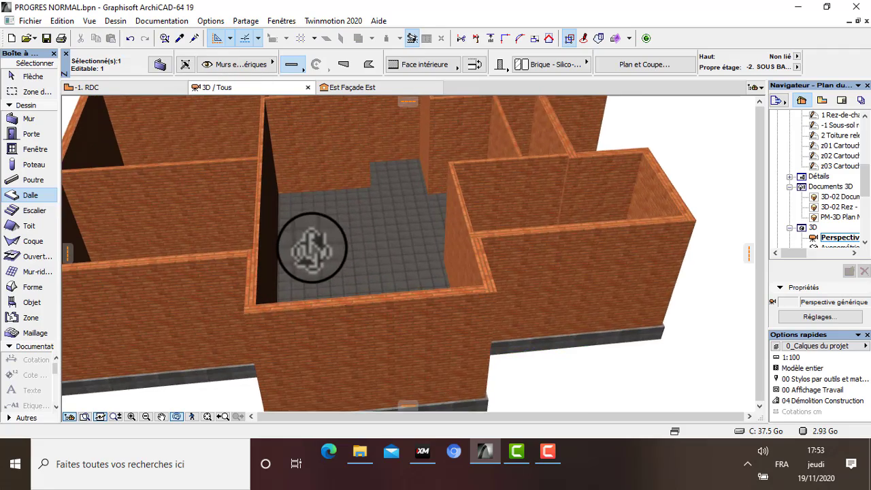
pyautogui.scroll(2, 354, 228)
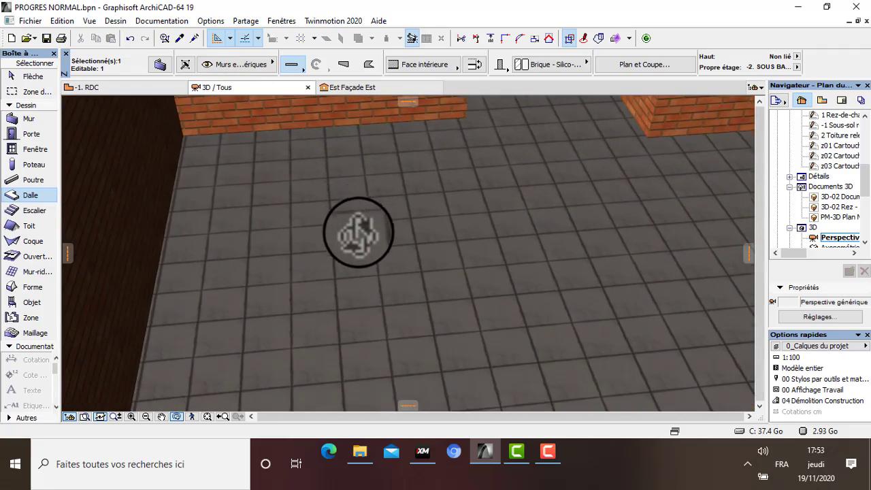
pyautogui.scroll(-5, 394, 238)
pyautogui.keyDown('shift'); pyautogui.moveTo(443, 263); pyautogui.dragTo(423, 271, button='middle'); pyautogui.keyUp('shift')
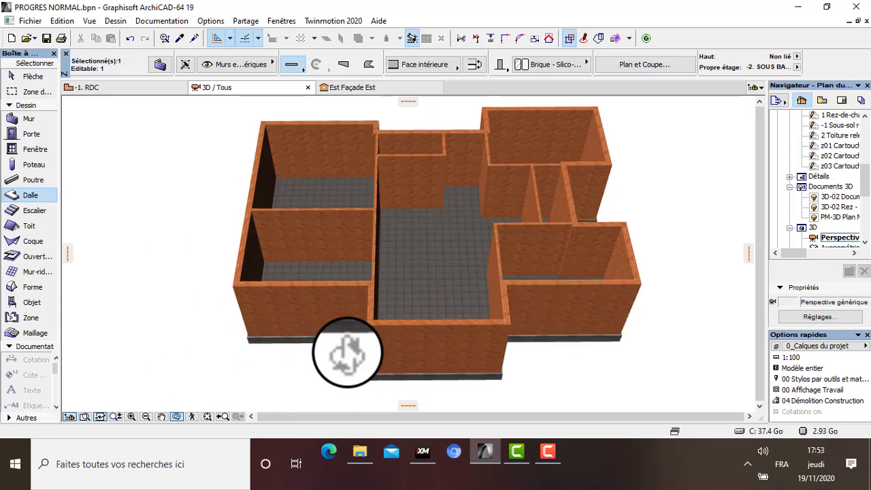
pyautogui.scroll(6, 426, 293)
pyautogui.scroll(-5, 438, 255)
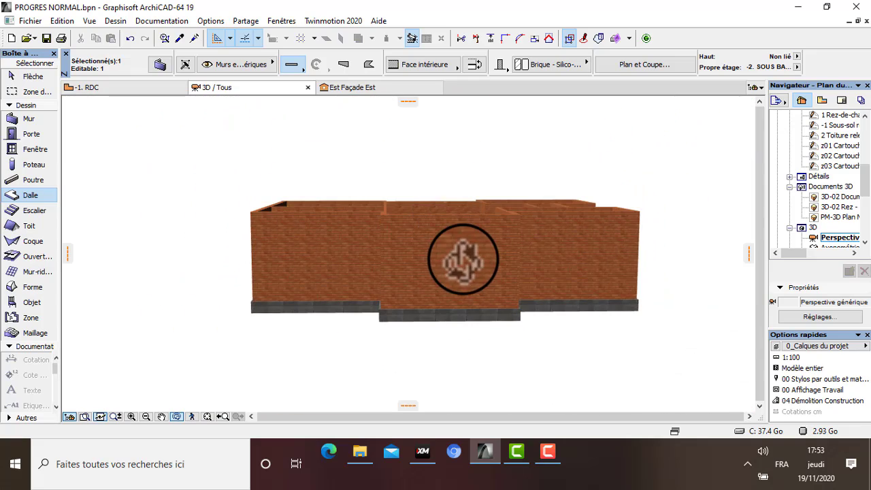
pyautogui.scroll(5, 463, 258)
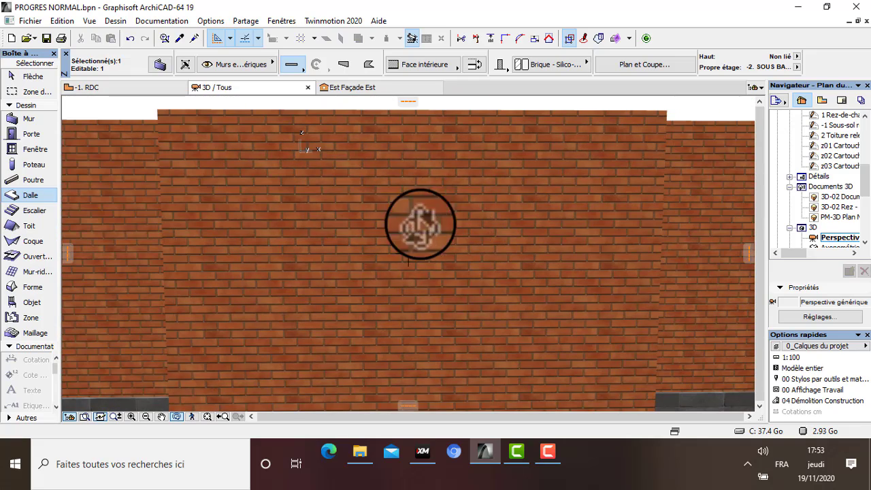
pyautogui.keyDown('shift'); pyautogui.moveTo(419, 168); pyautogui.dragTo(412, 242, button='middle'); pyautogui.keyUp('shift')
pyautogui.scroll(-8, 453, 243)
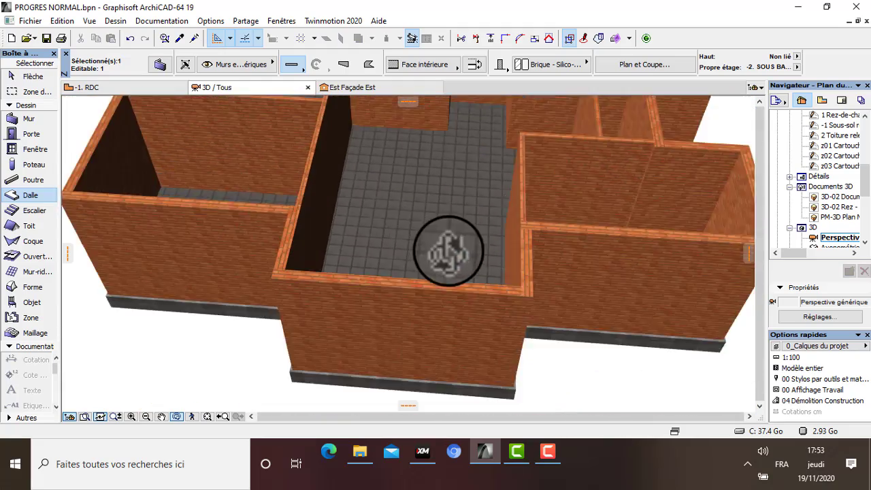
pyautogui.moveTo(423, 238); pyautogui.dragTo(469, 289)
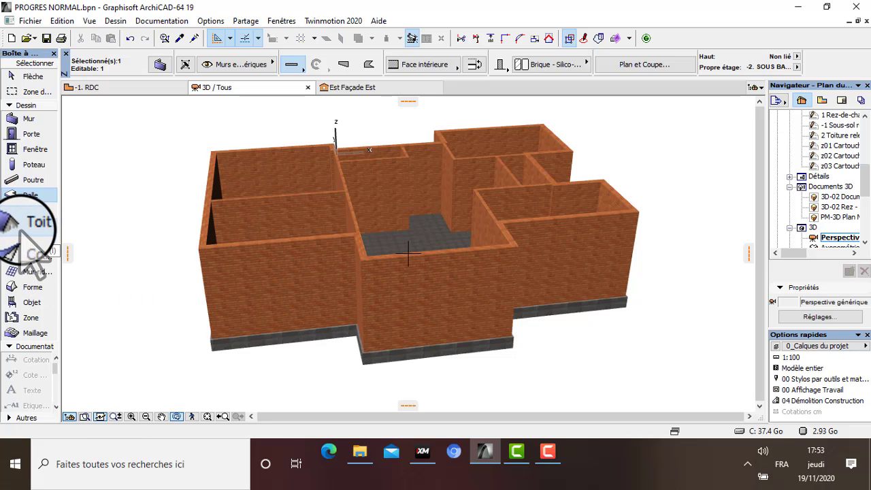
pyautogui.scroll(4, 461, 278)
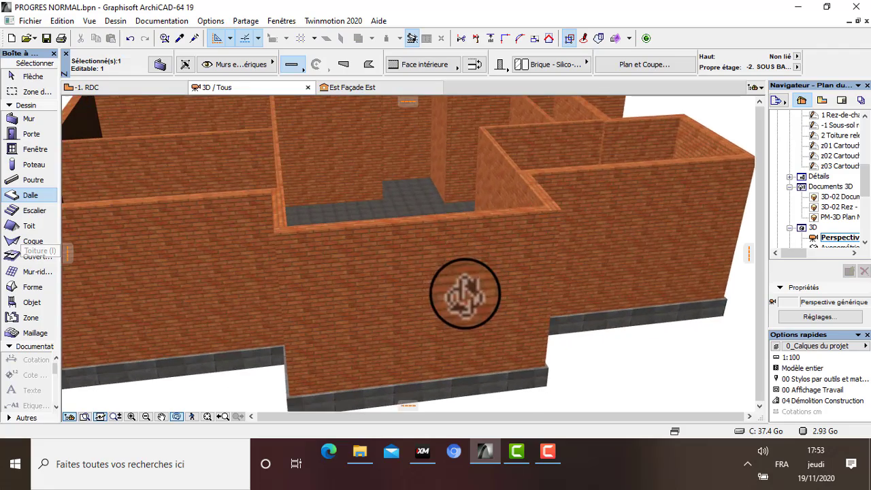
pyautogui.moveTo(411, 283); pyautogui.dragTo(494, 298)
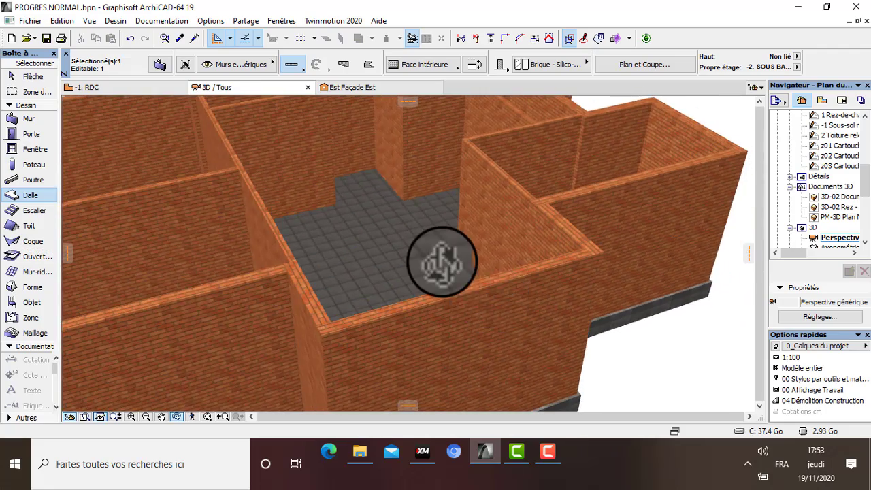
pyautogui.scroll(-5, 442, 259)
pyautogui.moveTo(442, 253); pyautogui.dragTo(510, 241)
pyautogui.scroll(5, 510, 241)
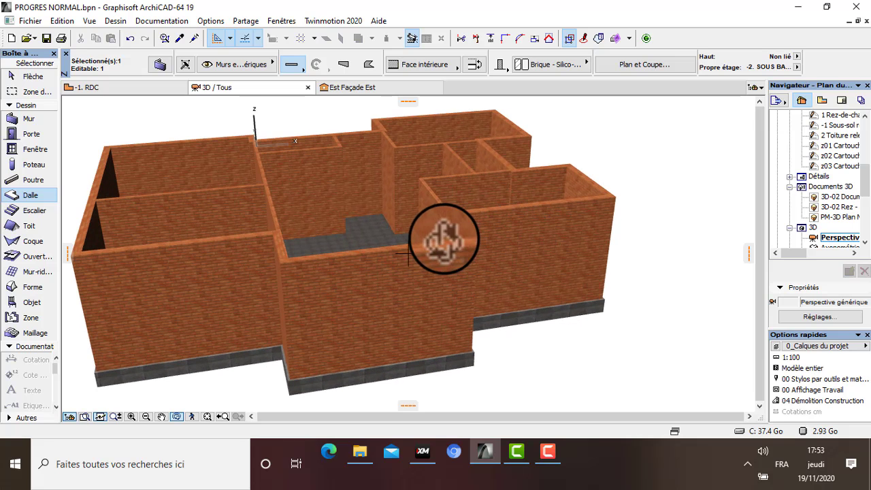
pyautogui.moveTo(415, 264); pyautogui.dragTo(414, 265)
pyautogui.press('Escape')
pyautogui.press('Escape')
pyautogui.press('Escape')
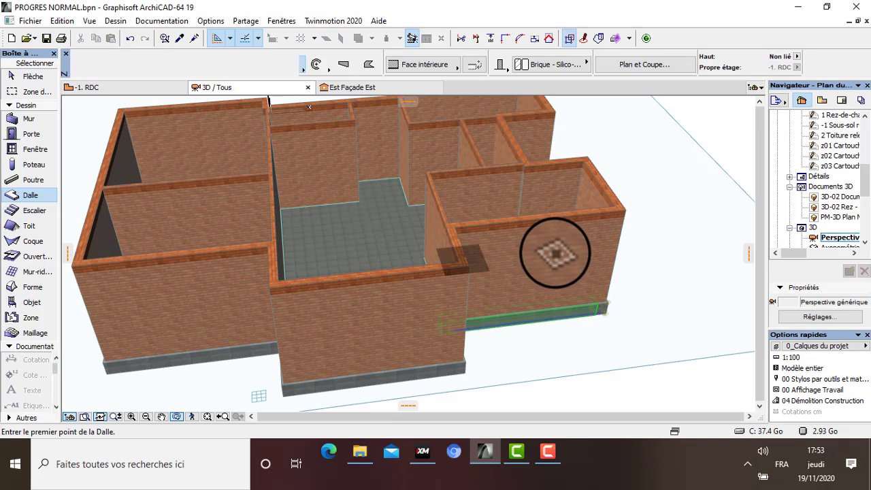
# Step: Return to the RDC floor plan and open the default settings of the Door tool
pyautogui.scroll(5, 813, 181)
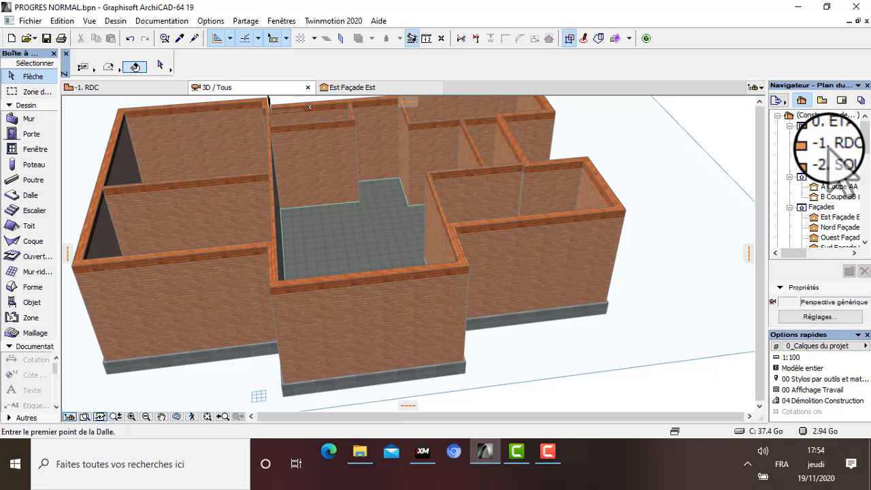
pyautogui.doubleClick(827, 143)
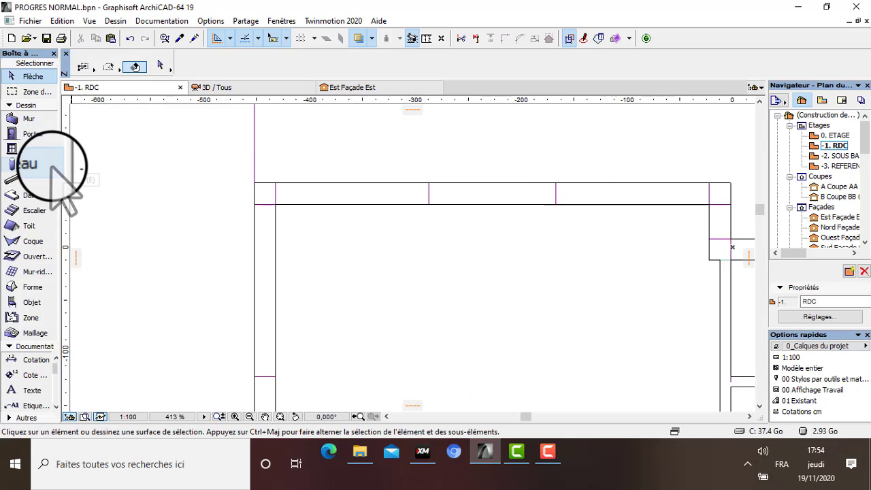
pyautogui.click(31, 134)
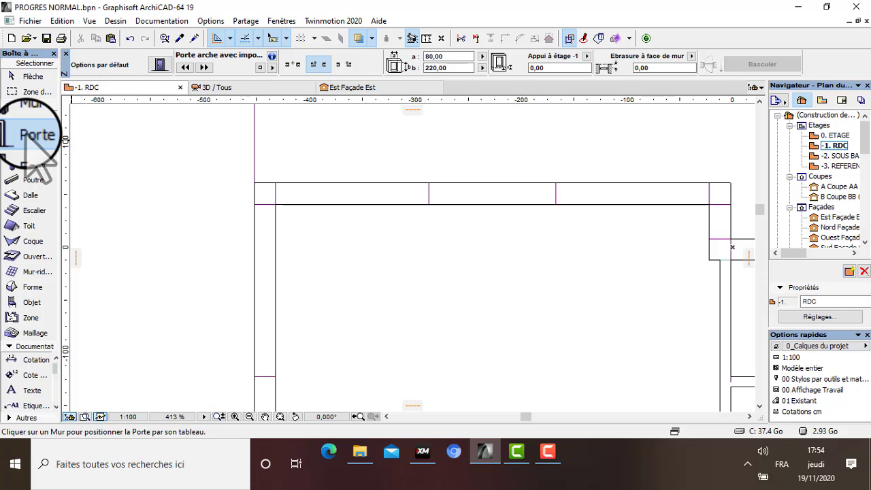
pyautogui.doubleClick(31, 134)
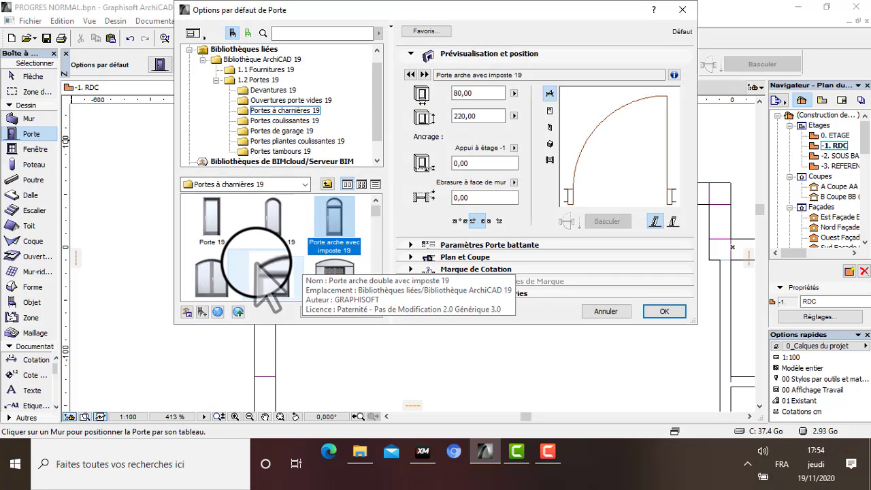
# Step: Choose the hinged door model "Porte avec tierce vitrée côté 1 et imposte 19" as the default door
pyautogui.scroll(-2, 286, 235)
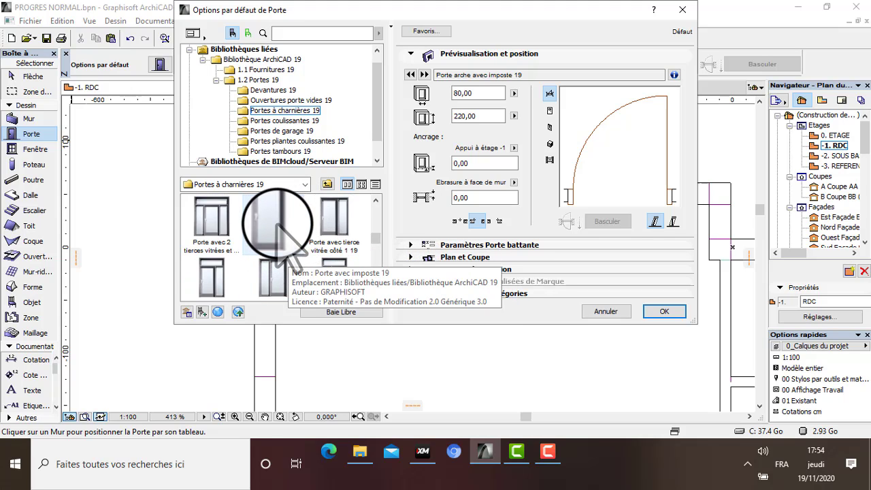
pyautogui.scroll(-2, 258, 266)
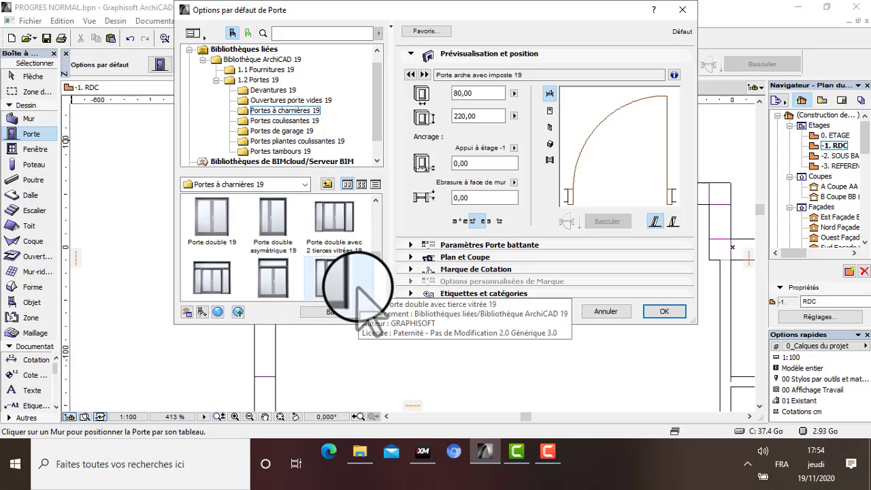
pyautogui.scroll(3, 272, 238)
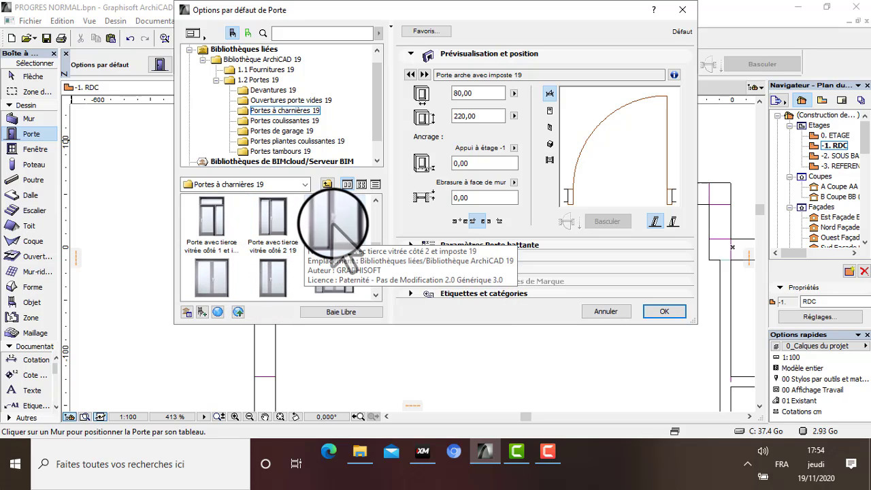
pyautogui.scroll(-1, 300, 273)
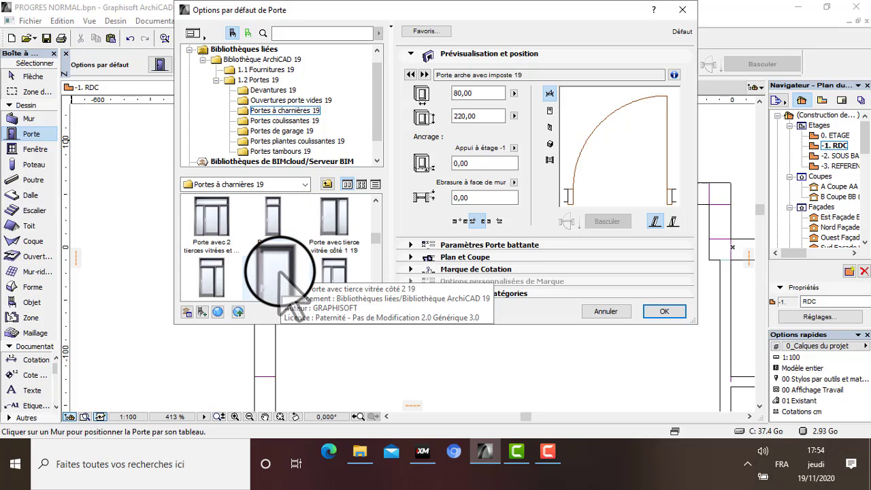
pyautogui.click(204, 272)
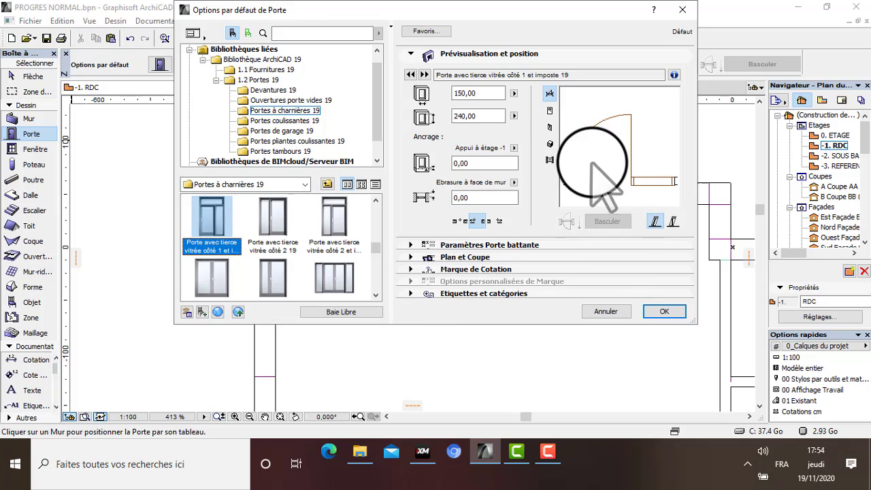
# Step: Preview the door model, set it to 100 cm wide and 210 cm high with a side anchor point, and accept the settings
pyautogui.click(550, 146)
pyautogui.click(550, 160)
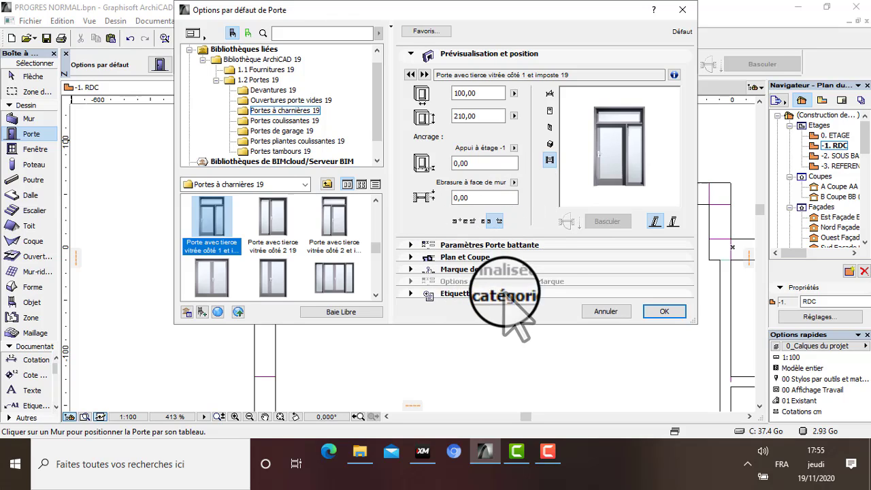
pyautogui.click(658, 312)
# Step: Place the entrance door in the middle of the south hall wall, hinged on the west side and opening into the hall
pyautogui.scroll(-6, 405, 247)
pyautogui.scroll(7, 473, 346)
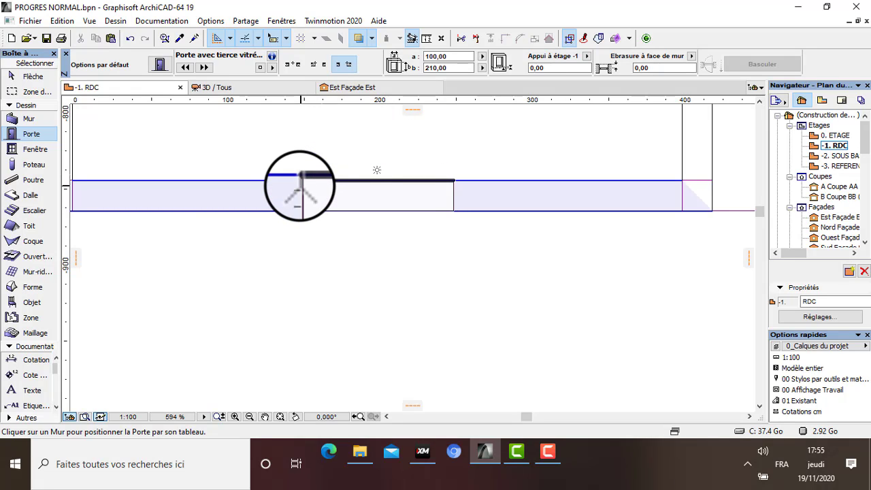
pyautogui.click(300, 177)
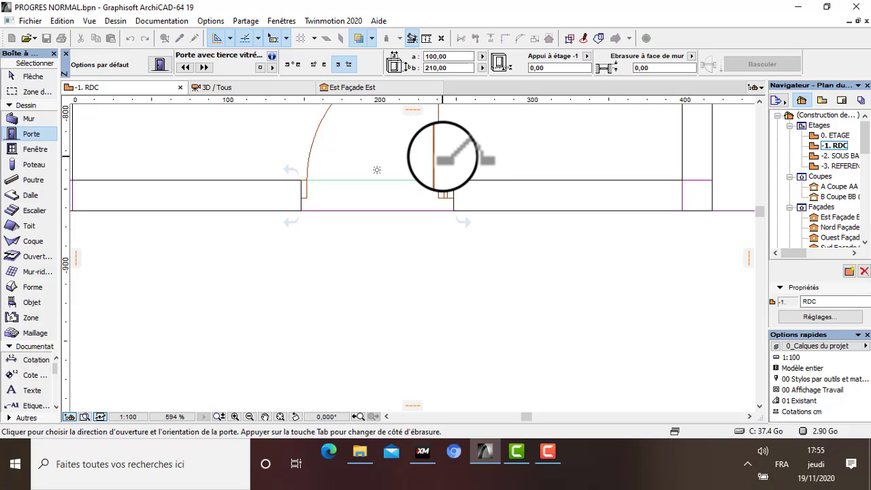
pyautogui.click(324, 164)
# Step: Place a door at the west end of the southeast room's north wall, opening into that room
pyautogui.scroll(-8, 330, 195)
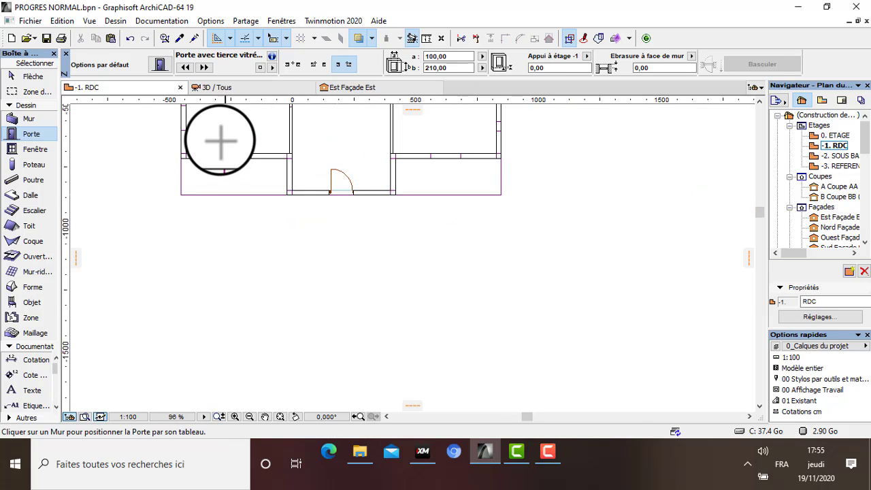
pyautogui.scroll(5, 219, 140)
pyautogui.scroll(-5, 433, 197)
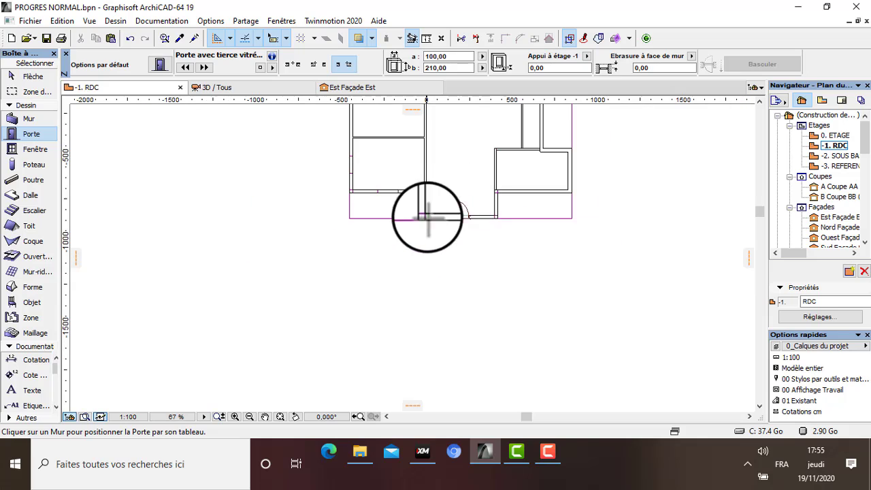
pyautogui.scroll(2, 511, 149)
pyautogui.scroll(6, 510, 150)
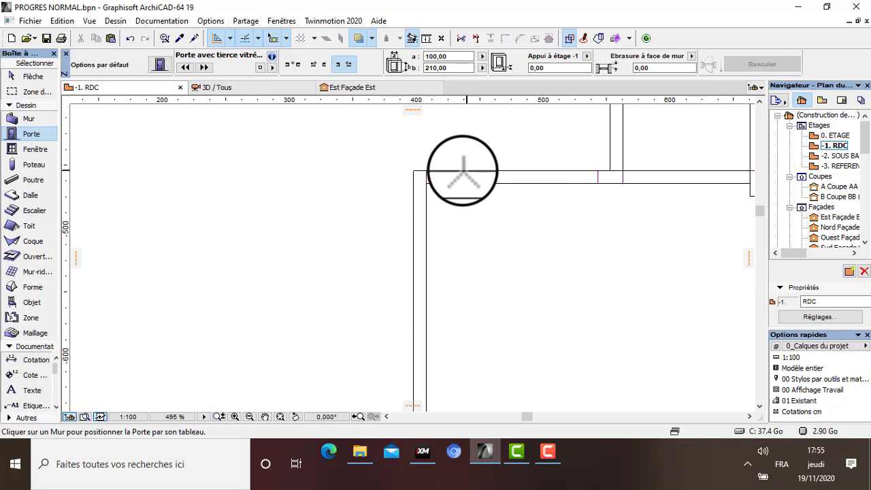
pyautogui.click(490, 161)
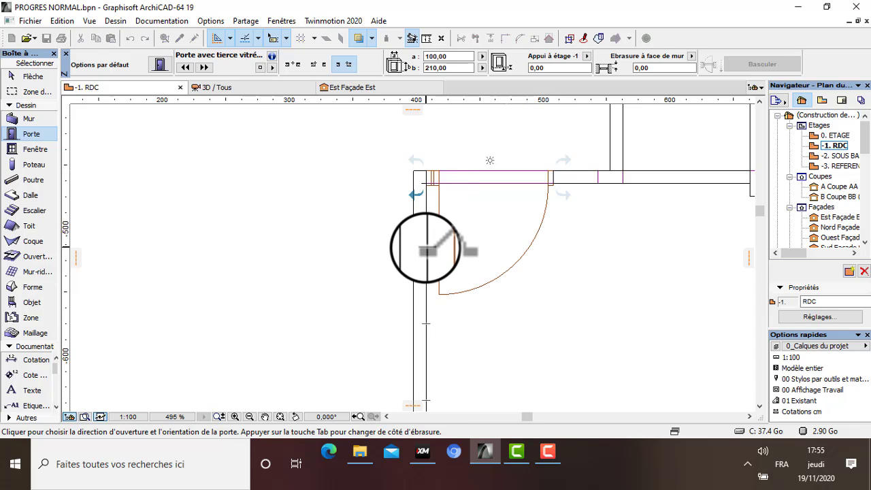
pyautogui.click(446, 245)
# Step: Place a door in the southwest room's east wall just below the partition, opening into the room
pyautogui.scroll(-7, 489, 221)
pyautogui.scroll(2, 416, 246)
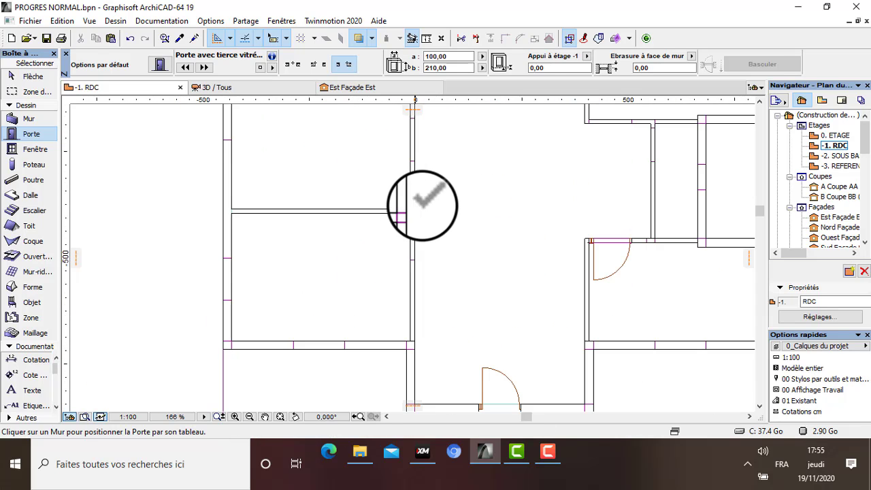
pyautogui.scroll(2, 415, 236)
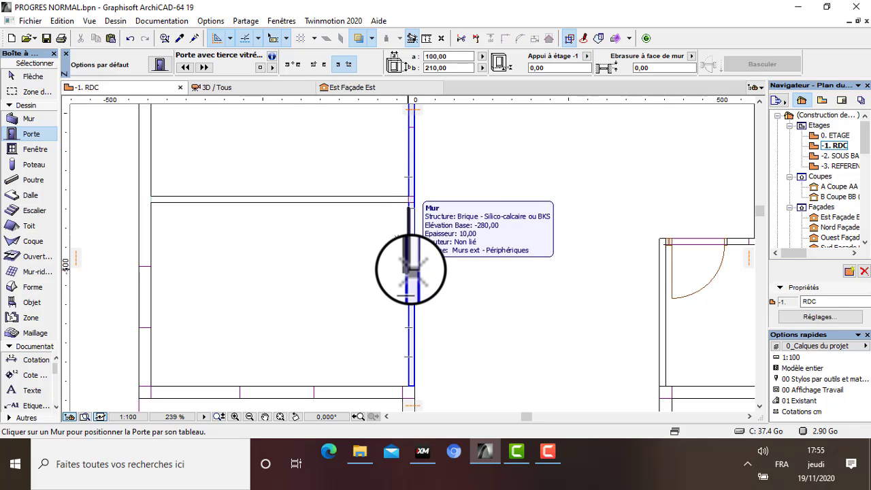
pyautogui.click(410, 269)
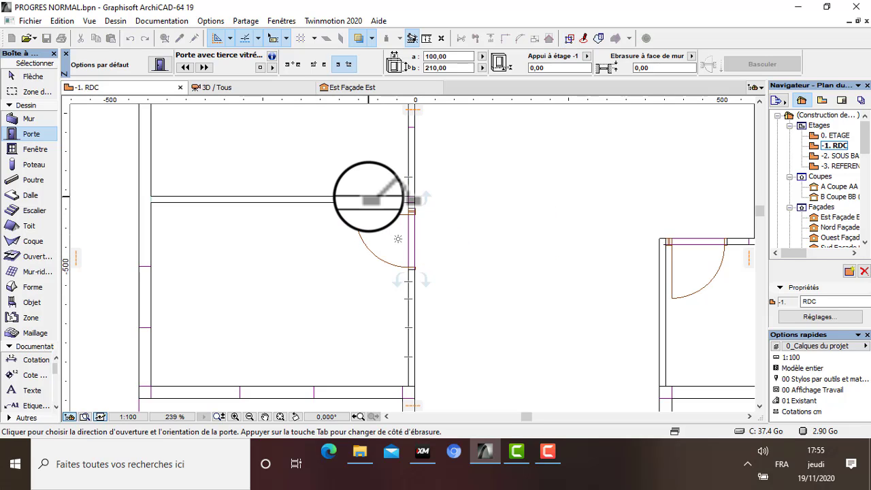
pyautogui.click(397, 240)
# Step: Place a door in the northwest room's east wall, just south of the small north room, opening into the hall
pyautogui.scroll(-5, 426, 120)
pyautogui.scroll(5, 395, 184)
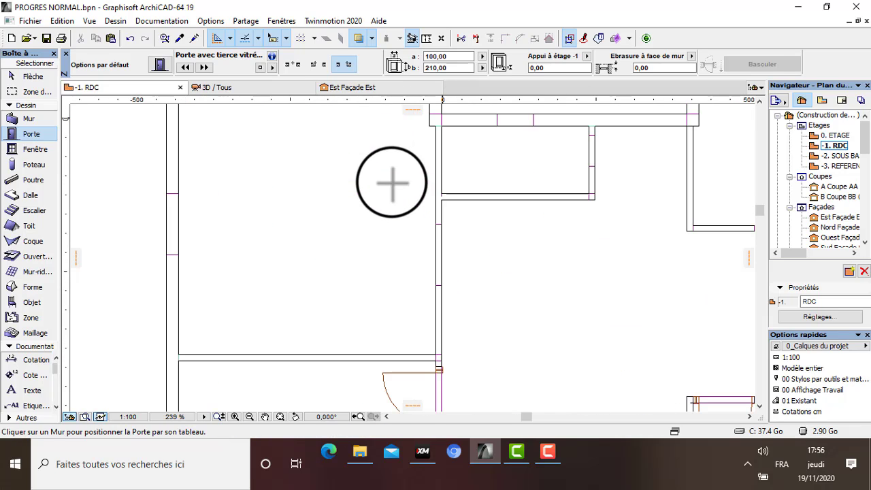
pyautogui.click(441, 281)
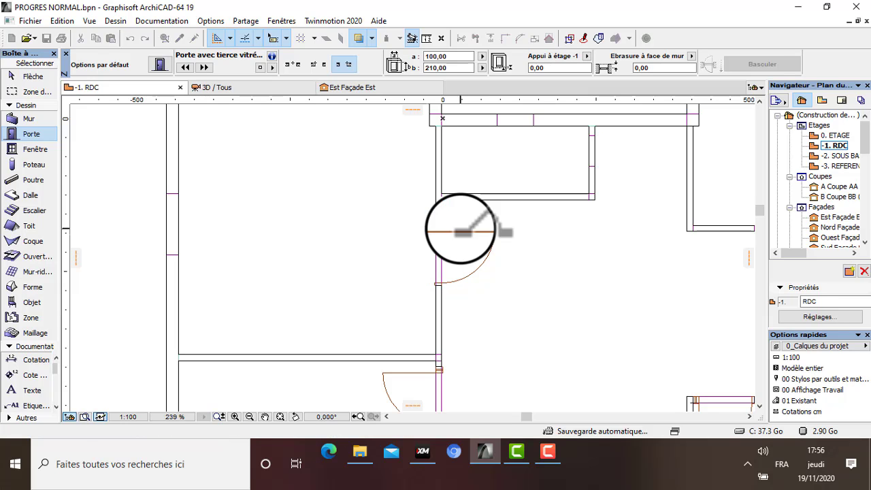
pyautogui.click(460, 230)
# Step: Place a door in the east wall of the small north room, hinged at the north end and opening inward
pyautogui.scroll(4, 627, 178)
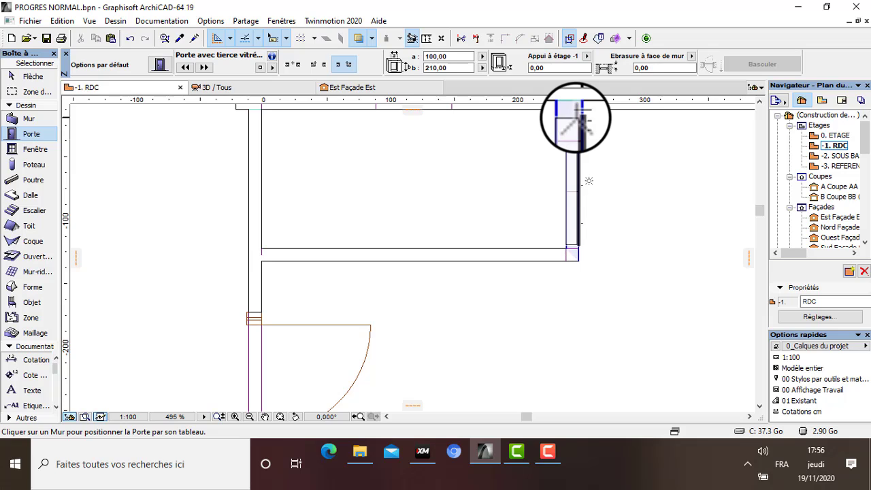
pyautogui.scroll(-3, 576, 118)
pyautogui.scroll(3, 577, 125)
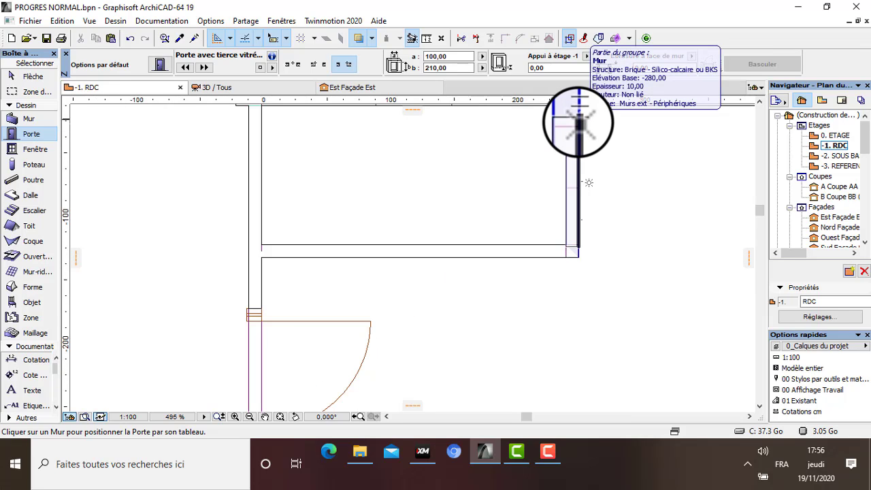
pyautogui.click(579, 121)
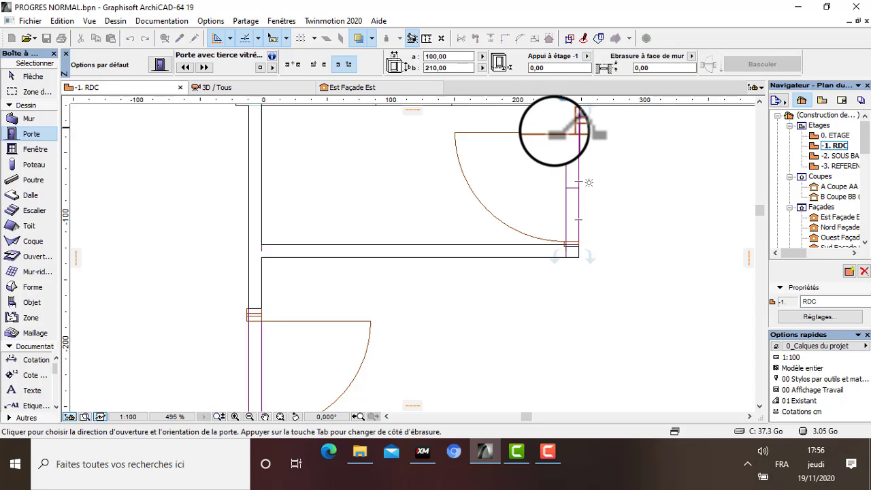
# Step: Place a door at the west end of the northeast room's south wall, opening into that room
pyautogui.scroll(-5, 418, 210)
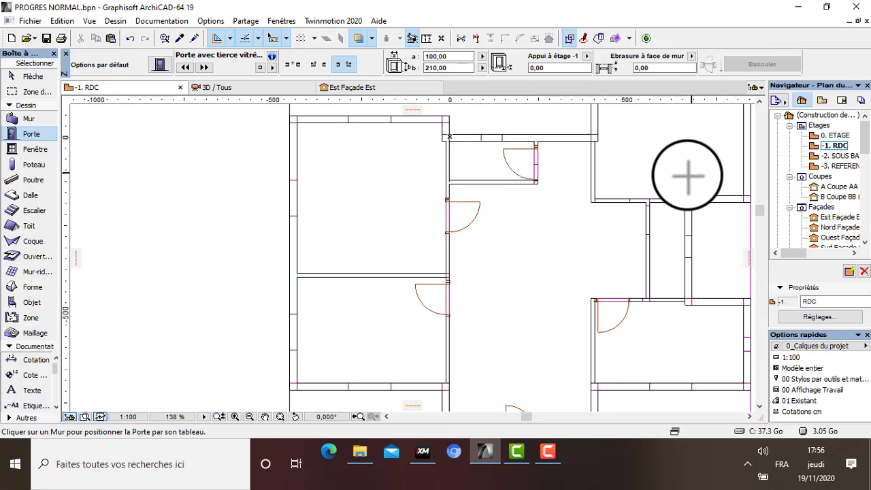
pyautogui.scroll(4, 589, 185)
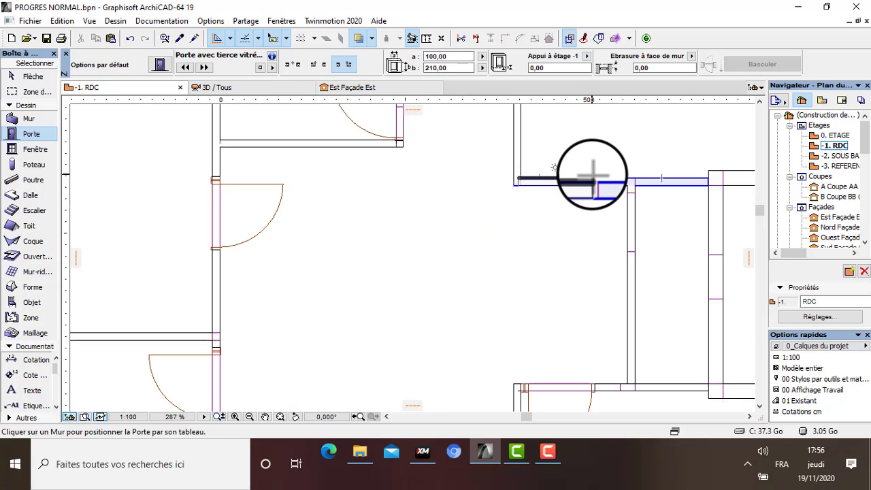
pyautogui.click(592, 180)
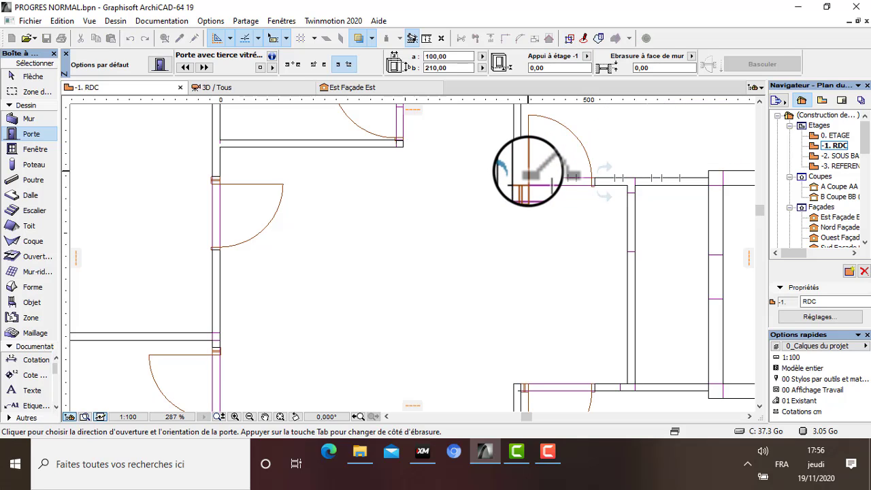
# Step: Place a door in the west wall of the small room between the two east rooms, hinged north and opening inward
pyautogui.scroll(-5, 528, 171)
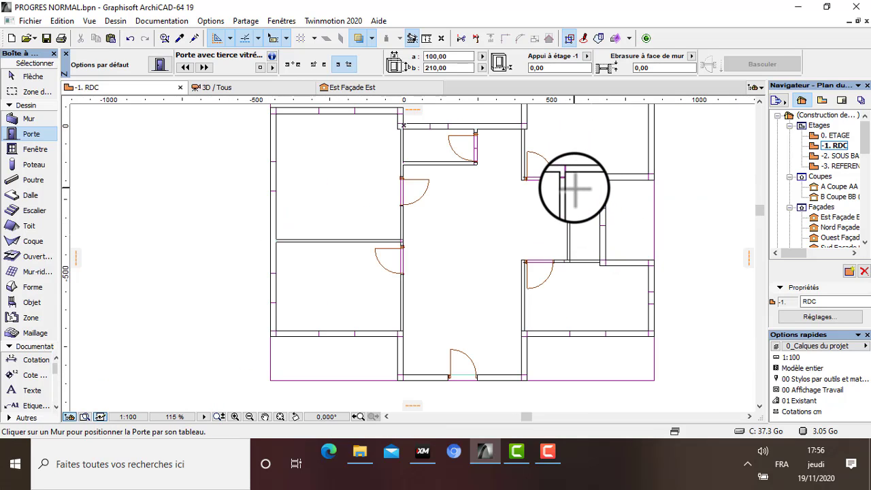
pyautogui.scroll(1, 574, 186)
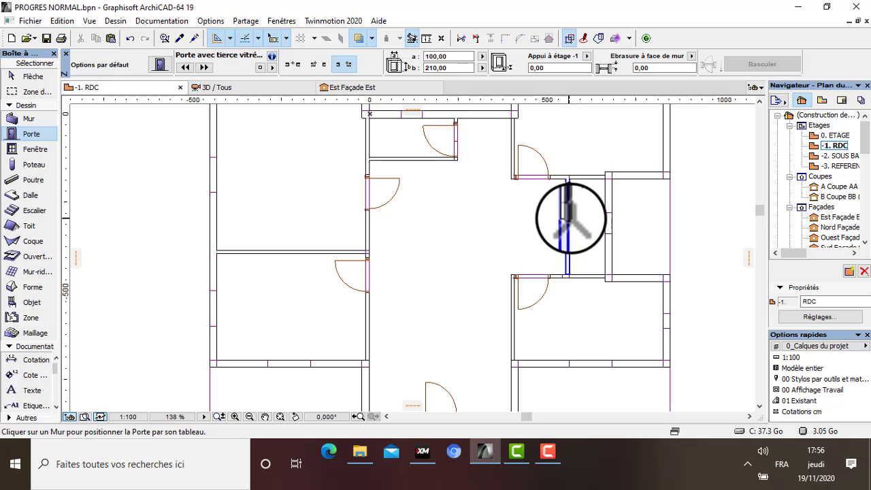
pyautogui.click(568, 221)
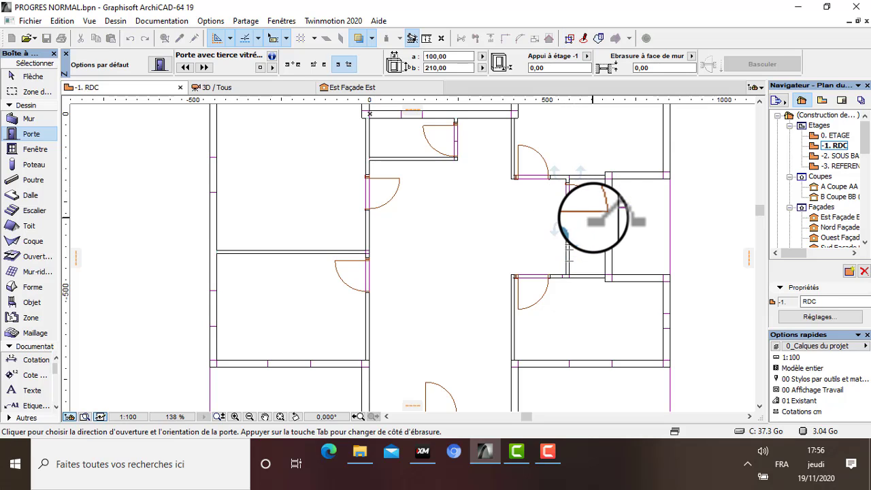
pyautogui.click(579, 183)
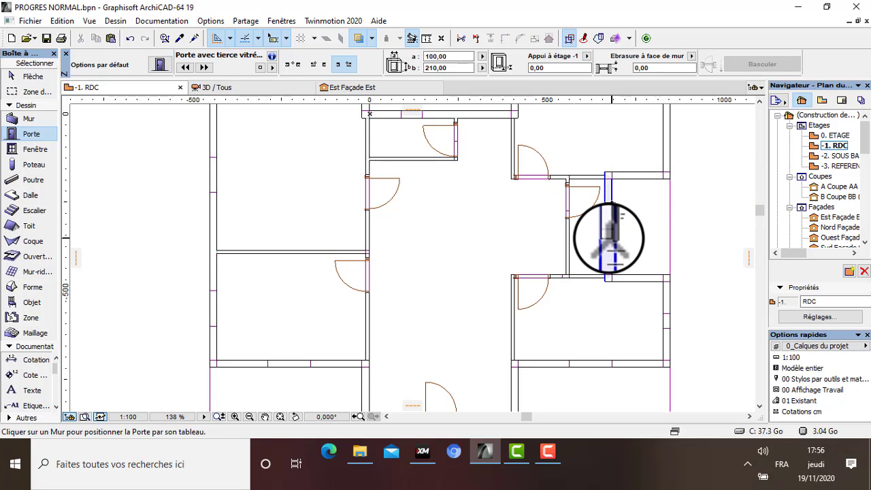
# Step: Place a door in the exterior east wall of the small room between the two east rooms, opening outward
pyautogui.click(609, 235)
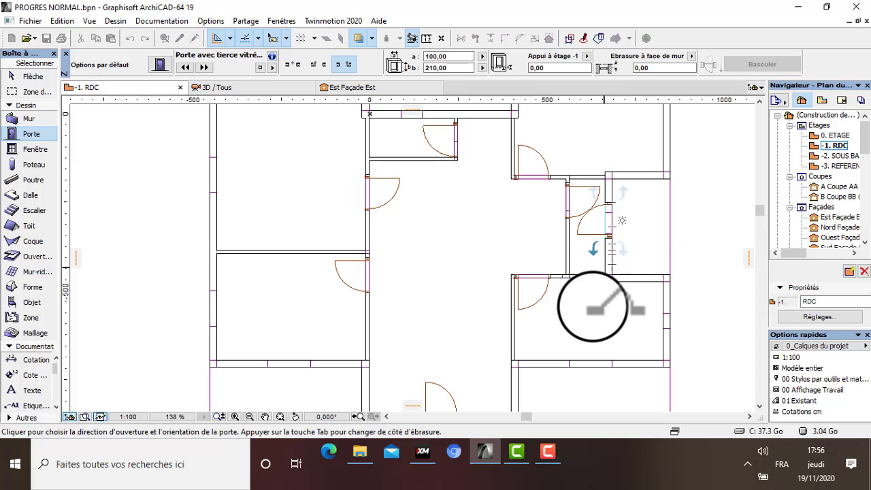
pyautogui.click(632, 257)
pyautogui.scroll(-4, 603, 309)
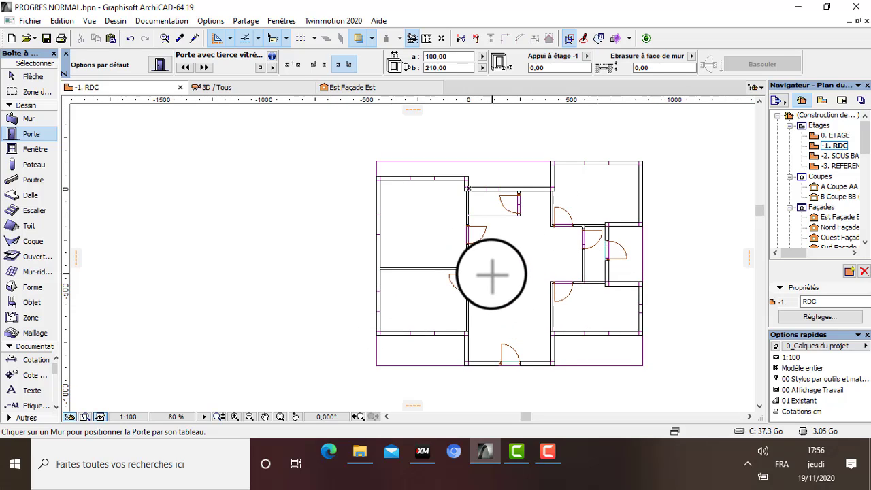
pyautogui.rightClick(342, 215)
pyautogui.press('Escape')
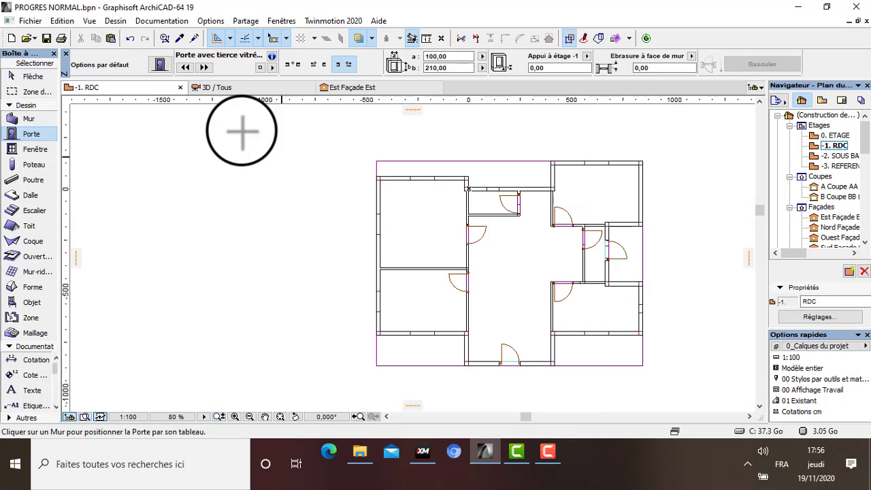
# Step: Inspect the placed doors in the 3D view, orbiting from the south entrance door around to the east side
pyautogui.click(221, 88)
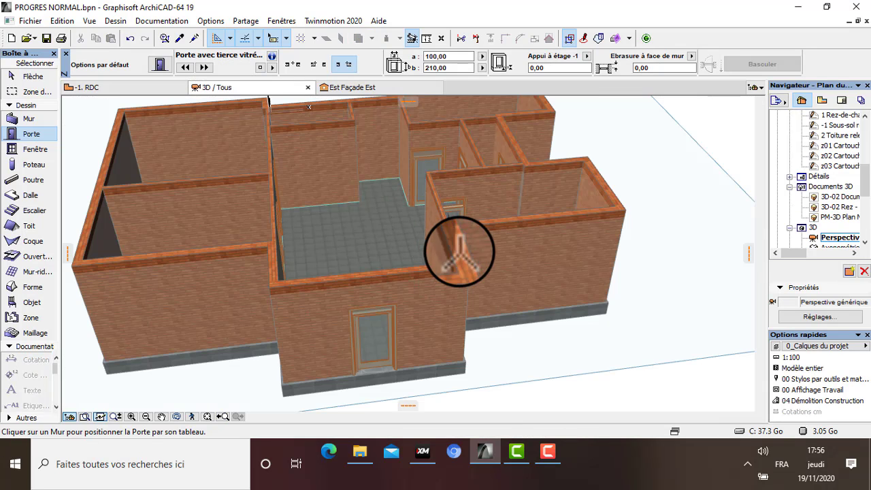
pyautogui.rightClick(522, 350)
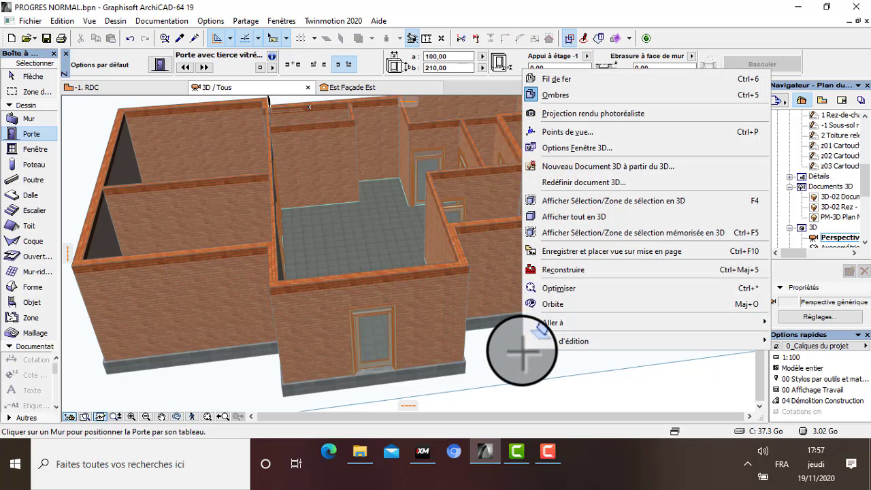
pyautogui.click(551, 353)
pyautogui.moveTo(467, 311); pyautogui.dragTo(304, 272)
pyautogui.scroll(3, 387, 258)
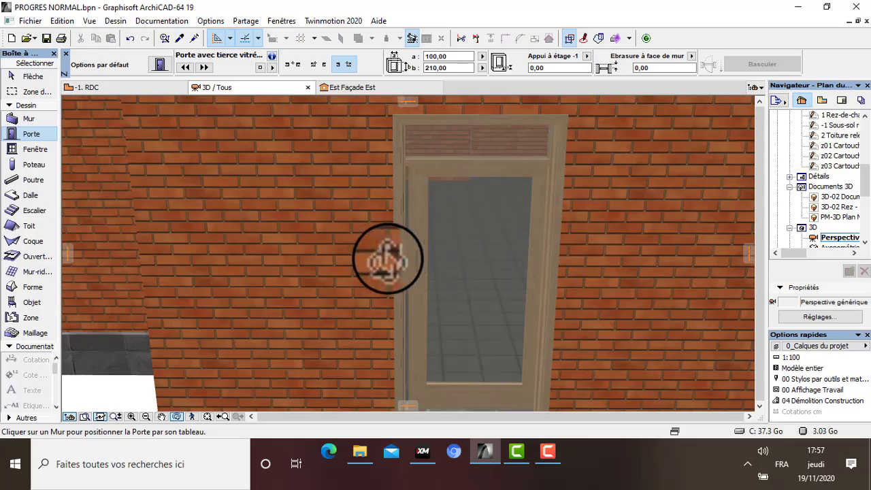
pyautogui.moveTo(452, 221); pyautogui.dragTo(401, 297)
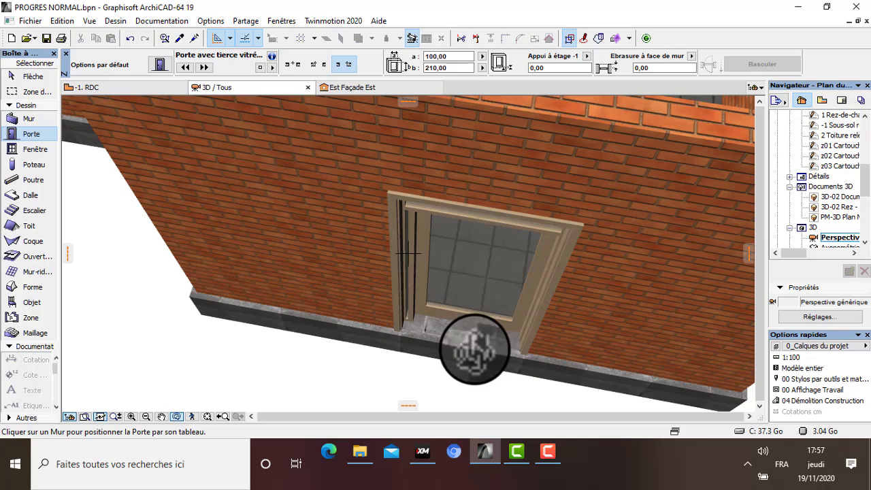
pyautogui.moveTo(454, 316); pyautogui.dragTo(387, 259)
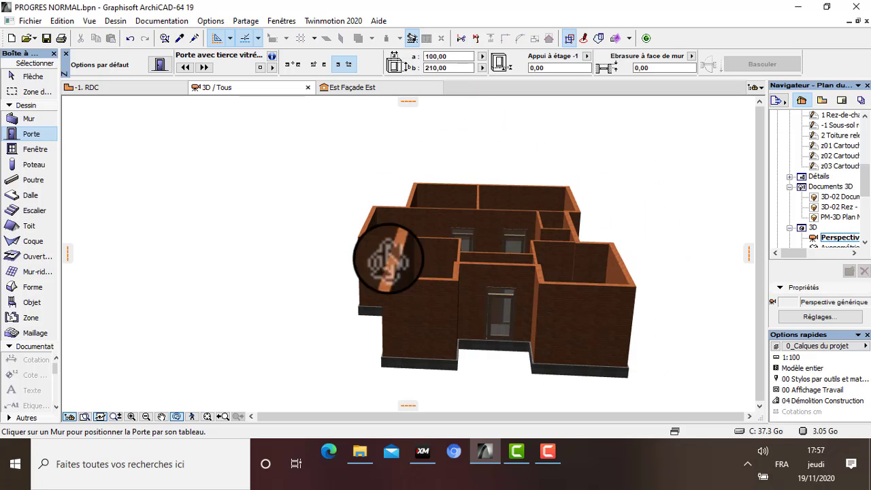
pyautogui.moveTo(464, 273); pyautogui.dragTo(463, 295)
# Step: Delete the door from the recessed exterior wall on the east side in the 3D view
pyautogui.press('Escape')
pyautogui.press('Escape')
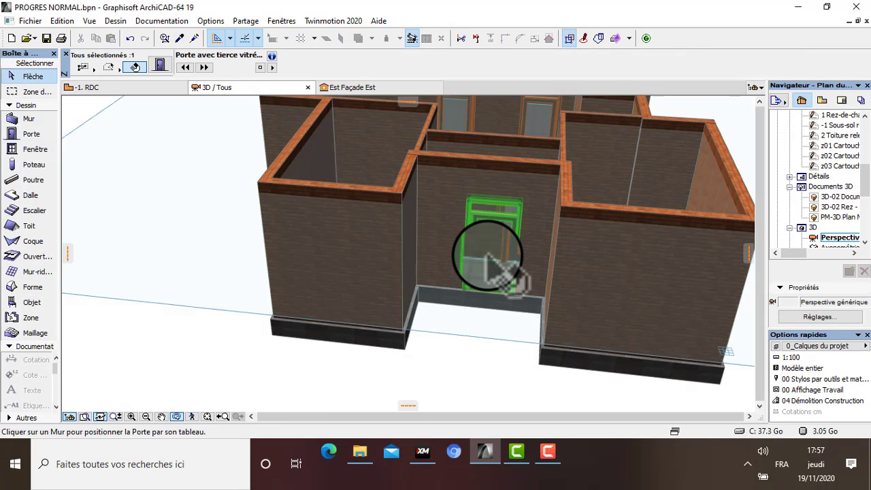
pyautogui.press('Delete')
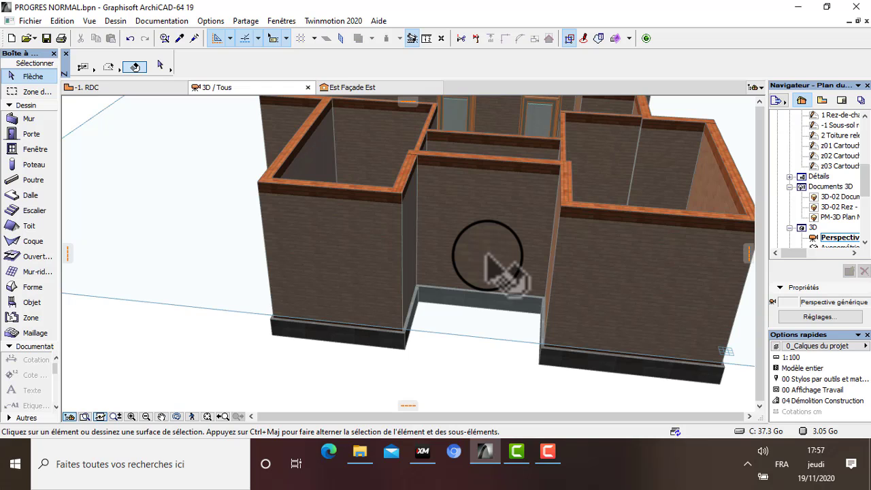
# Step: Orbit the 3D model to examine the interior doors around the tiled hall
pyautogui.scroll(-5, 476, 262)
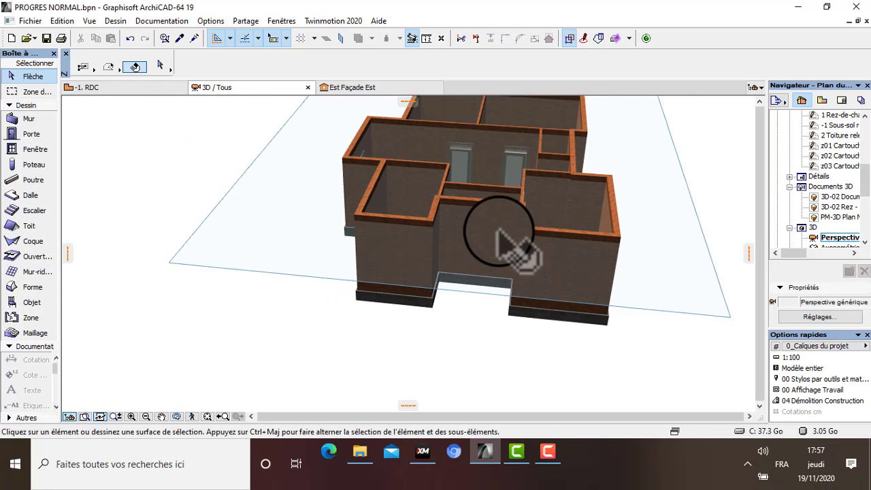
pyautogui.rightClick(487, 178)
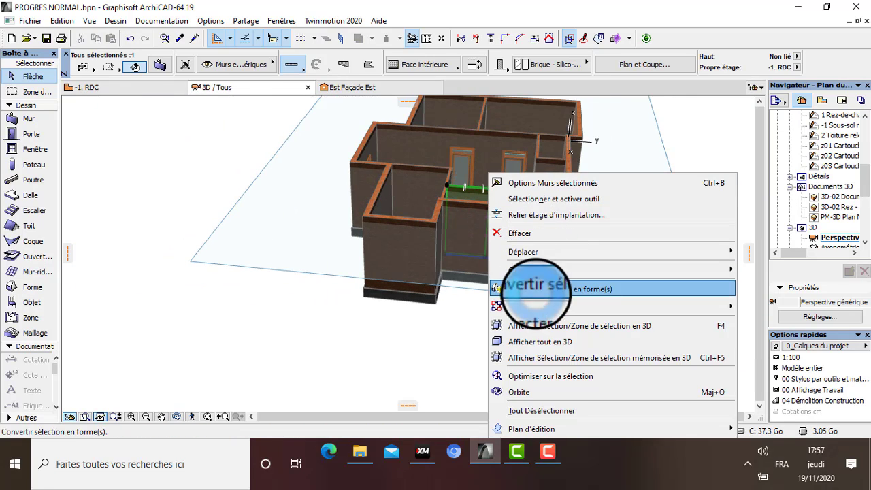
pyautogui.click(538, 392)
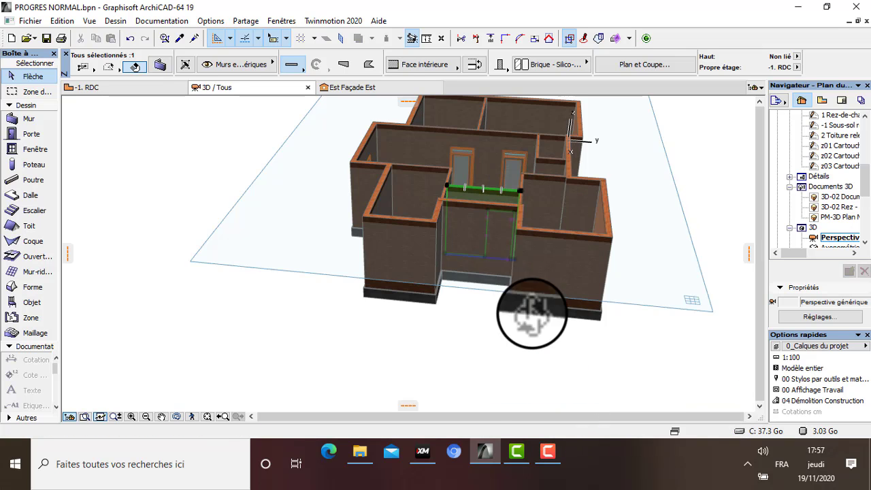
pyautogui.moveTo(525, 355); pyautogui.dragTo(453, 251)
pyautogui.moveTo(452, 284); pyautogui.dragTo(294, 178)
pyautogui.scroll(3, 420, 117)
pyautogui.scroll(2, 381, 189)
pyautogui.moveTo(381, 188); pyautogui.dragTo(334, 350)
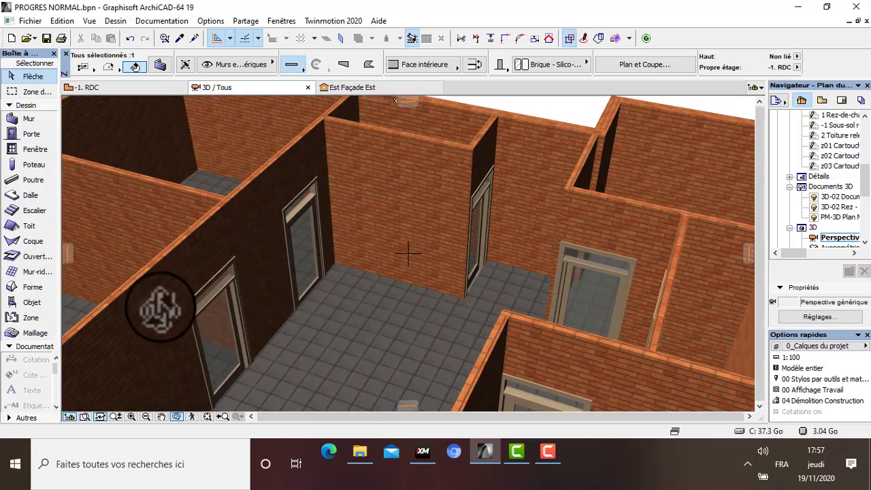
# Step: Examine the hall's west-side interior doors up close and the whole ground floor from the south in 3D
pyautogui.moveTo(161, 308); pyautogui.dragTo(219, 301)
pyautogui.scroll(8, 365, 205)
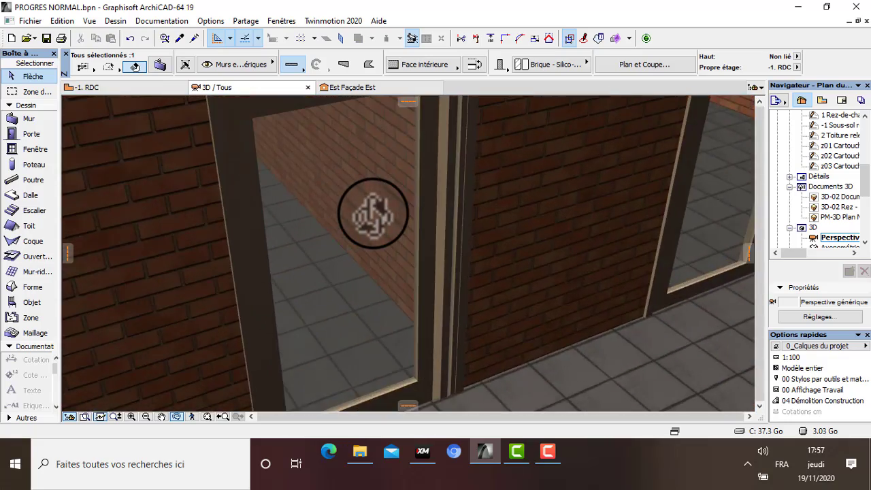
pyautogui.scroll(-3, 373, 211)
pyautogui.scroll(-6, 449, 206)
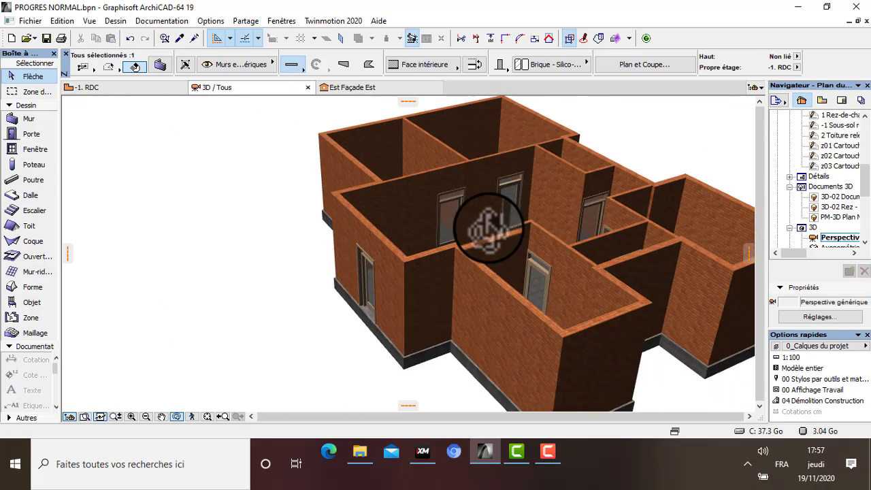
pyautogui.moveTo(454, 286); pyautogui.dragTo(578, 294)
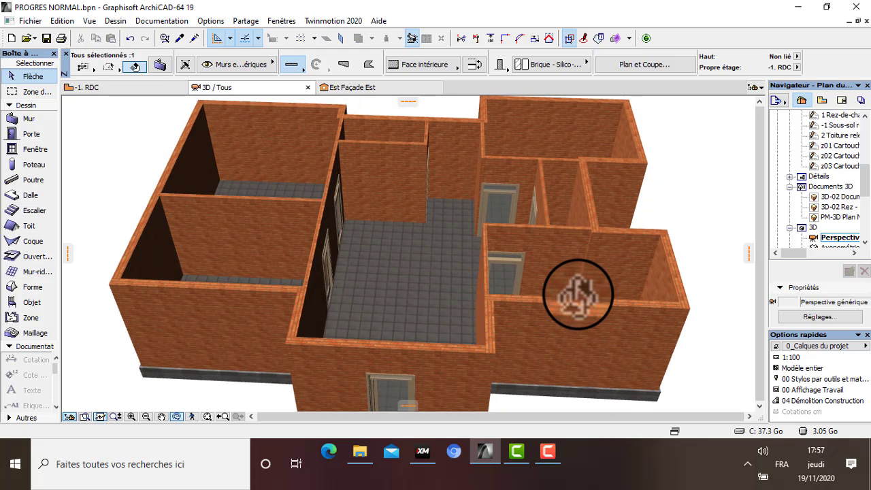
# Step: On the RDC floor plan, set the default object to the single bed Lit 19 with an elevation of 50 above the storey
pyautogui.click(101, 87)
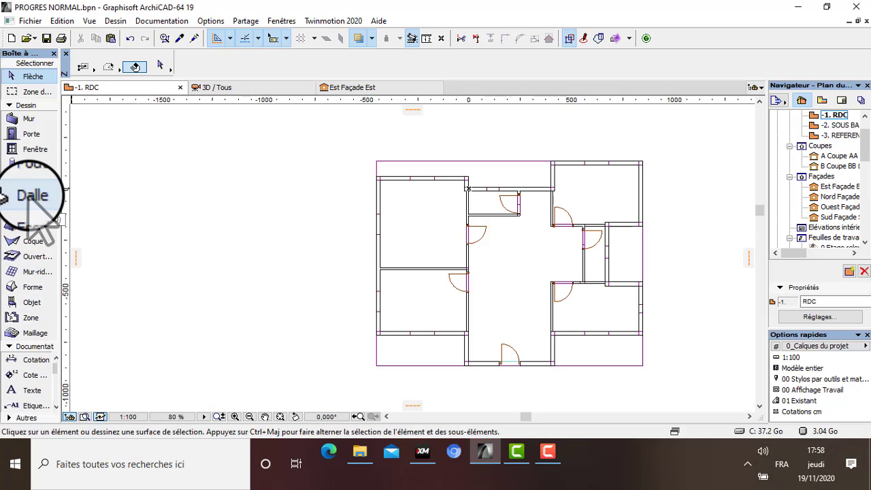
pyautogui.click(32, 303)
pyautogui.doubleClick(30, 303)
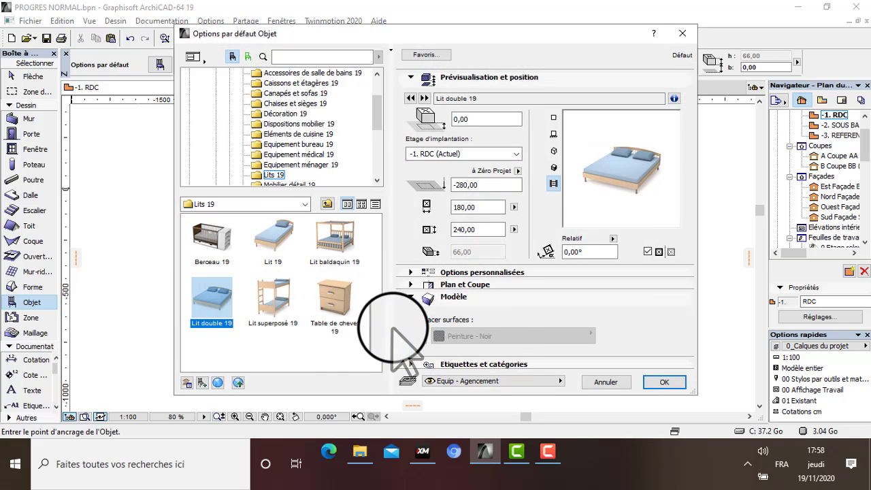
pyautogui.click(274, 235)
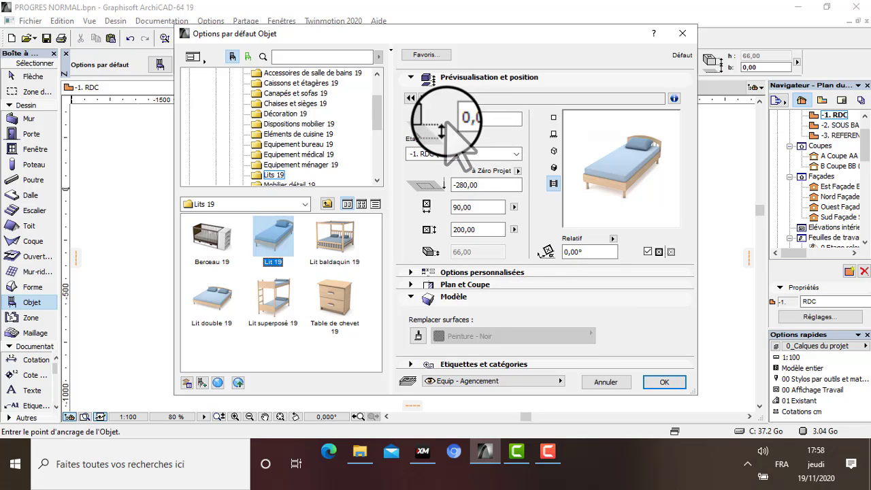
pyautogui.click(471, 120)
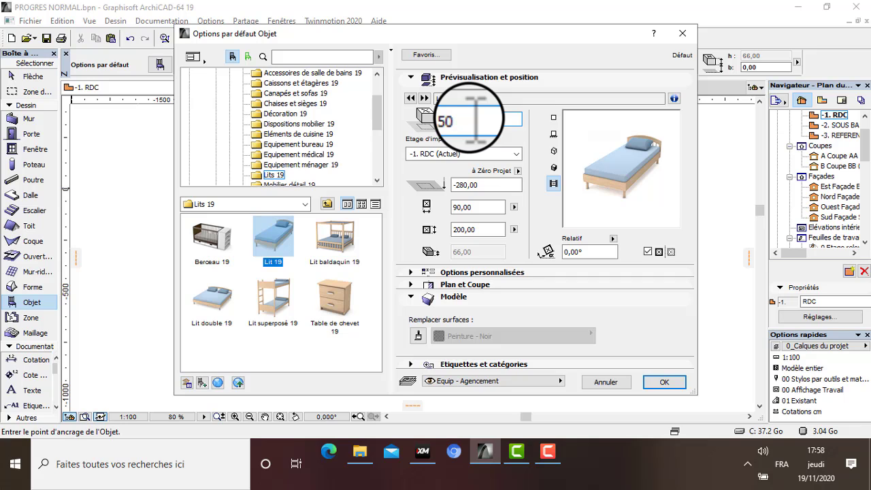
pyautogui.click(665, 383)
# Step: Place a single bed in the southwest room, rotated so its head points east
pyautogui.scroll(1, 521, 280)
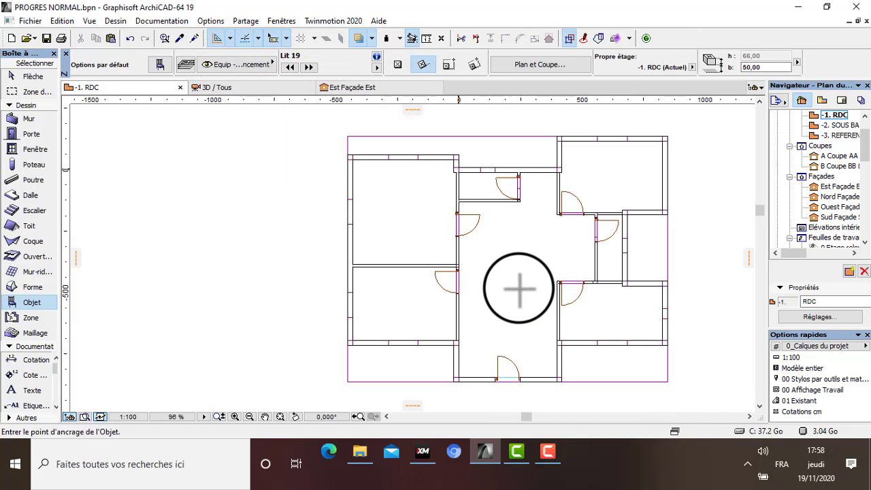
pyautogui.scroll(3, 500, 302)
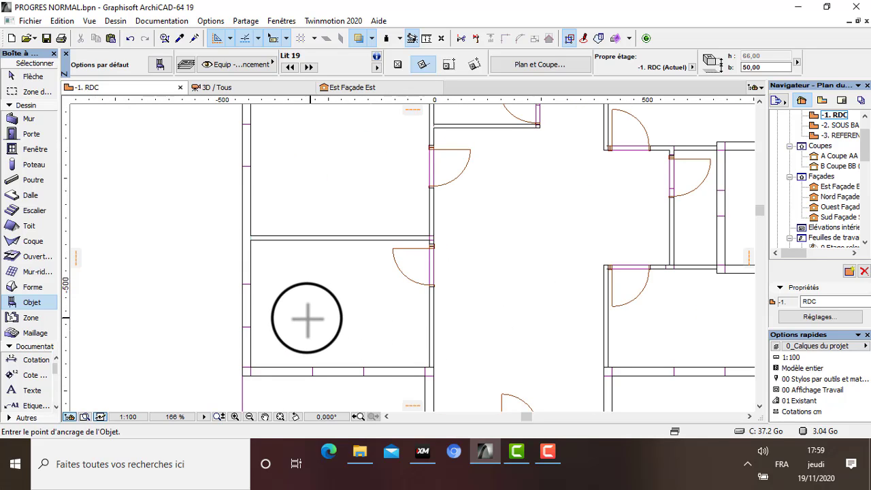
pyautogui.click(274, 325)
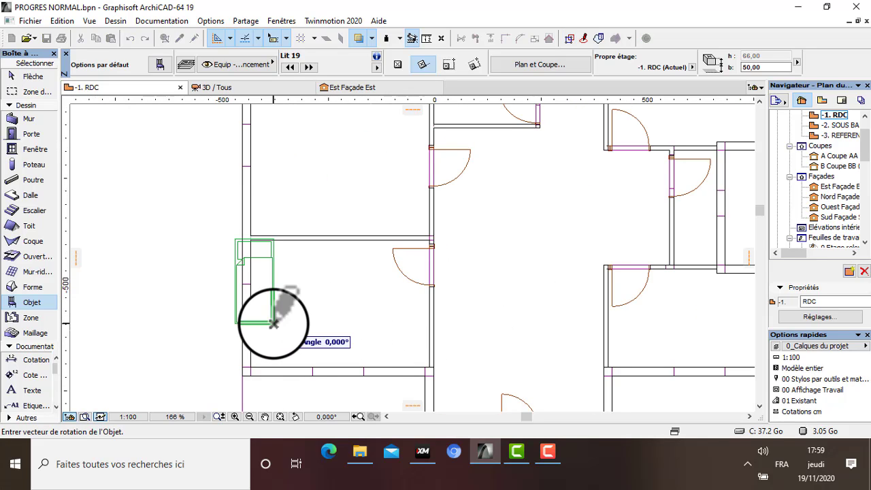
pyautogui.click(273, 368)
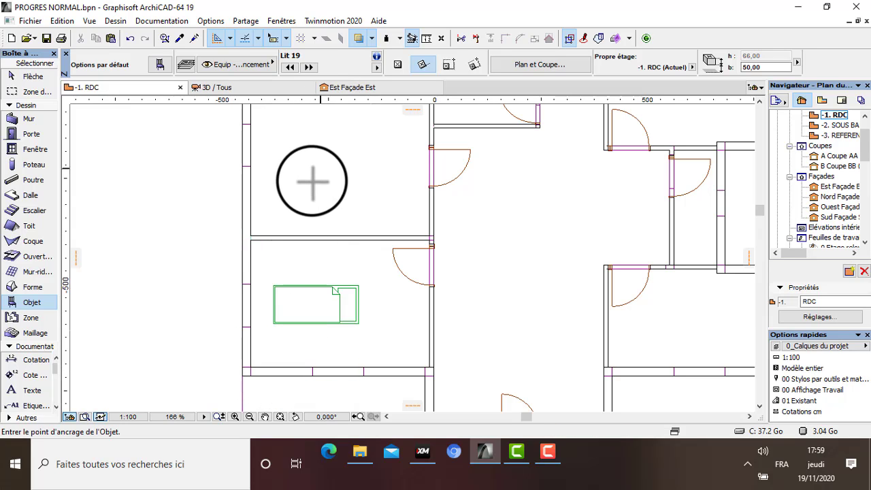
# Step: Place a single bed in the northwest room with its head pointing east
pyautogui.scroll(-3, 340, 234)
pyautogui.scroll(3, 334, 175)
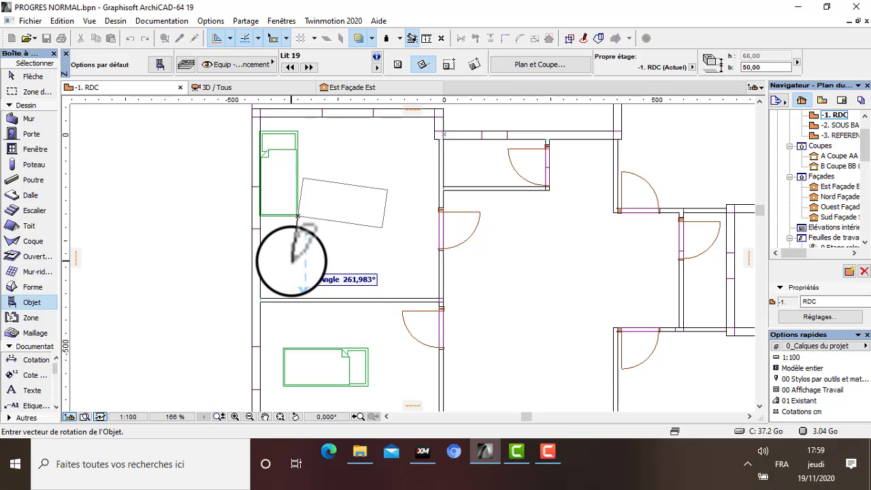
pyautogui.click(297, 261)
pyautogui.scroll(-3, 394, 229)
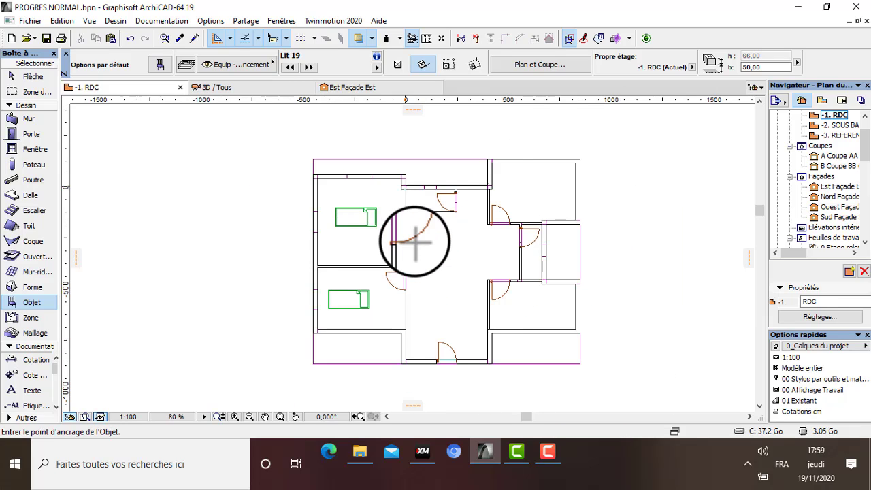
# Step: Place a single bed in the northeast room with its head pointing west, and finish placing beds
pyautogui.scroll(5, 568, 179)
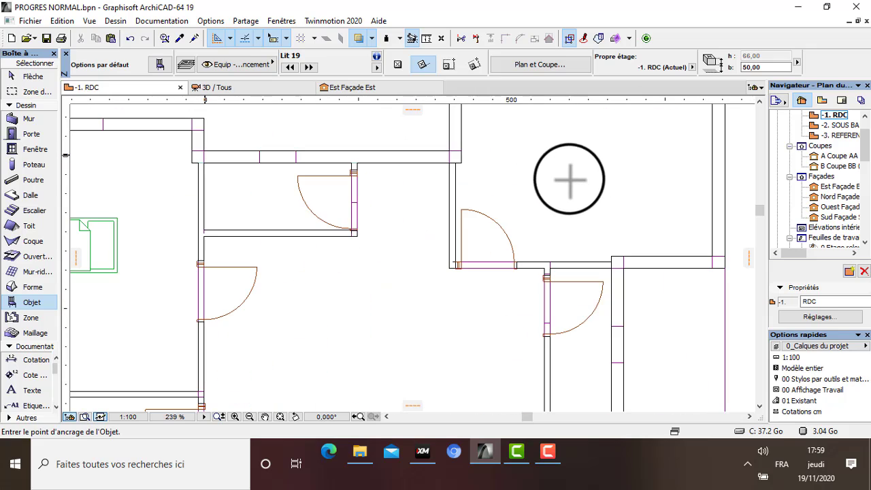
pyautogui.scroll(-7, 565, 204)
pyautogui.scroll(3, 564, 147)
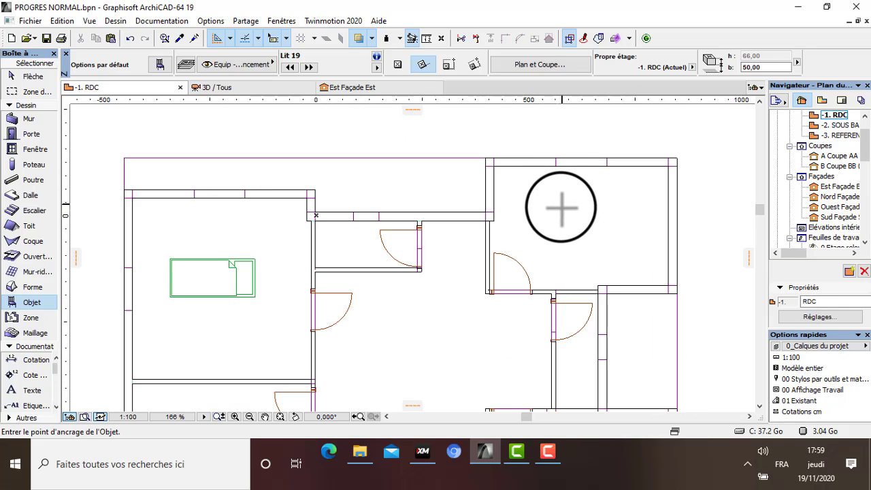
pyautogui.click(598, 207)
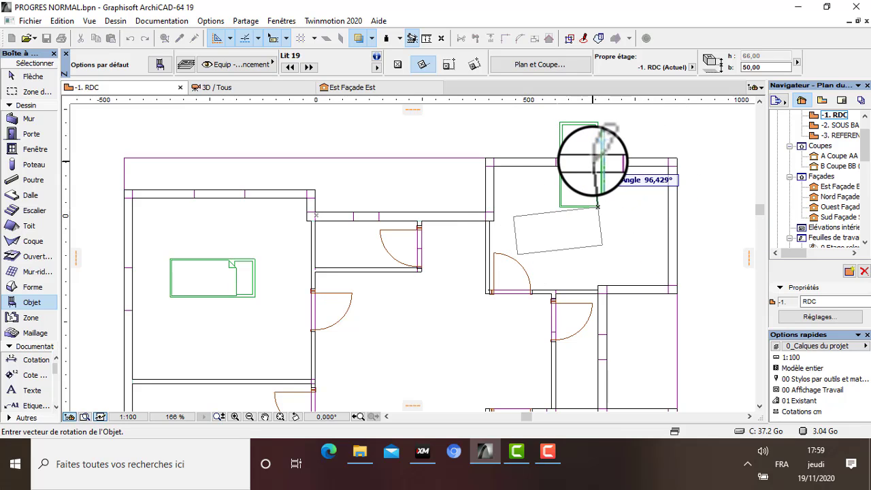
pyautogui.click(594, 156)
pyautogui.scroll(-6, 586, 185)
pyautogui.scroll(5, 567, 213)
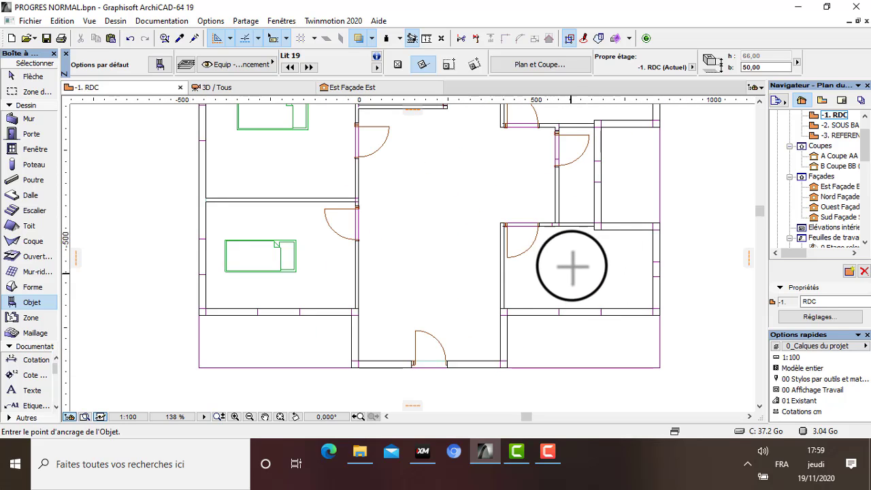
pyautogui.scroll(-4, 388, 318)
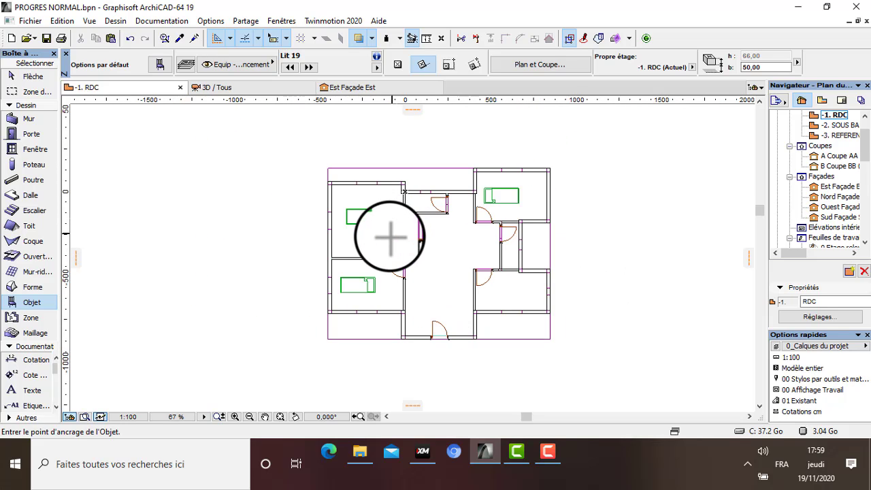
pyautogui.press('Escape')
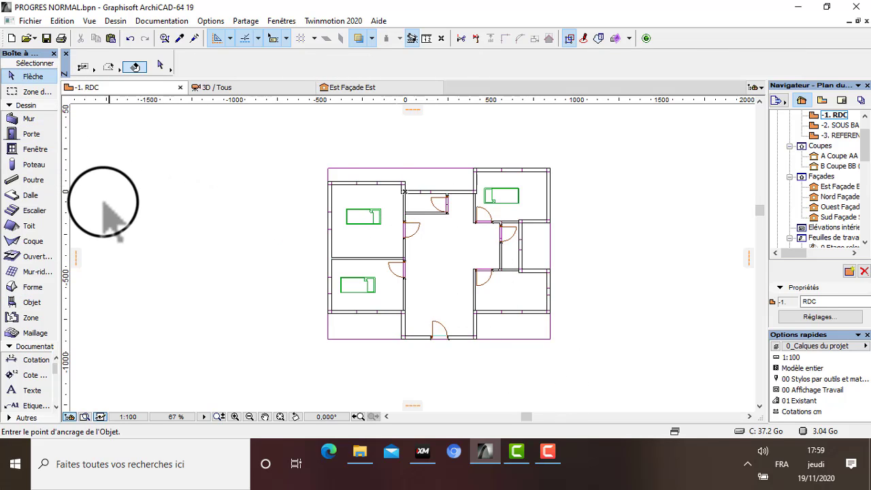
# Step: Search the object library for CHAISE and set Table haute rectangulaire 19 as the default object
pyautogui.doubleClick(30, 302)
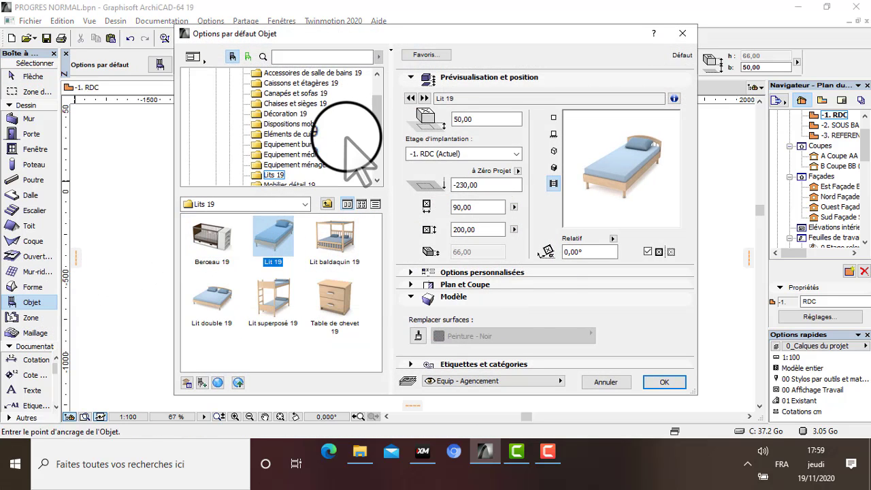
pyautogui.click(293, 57)
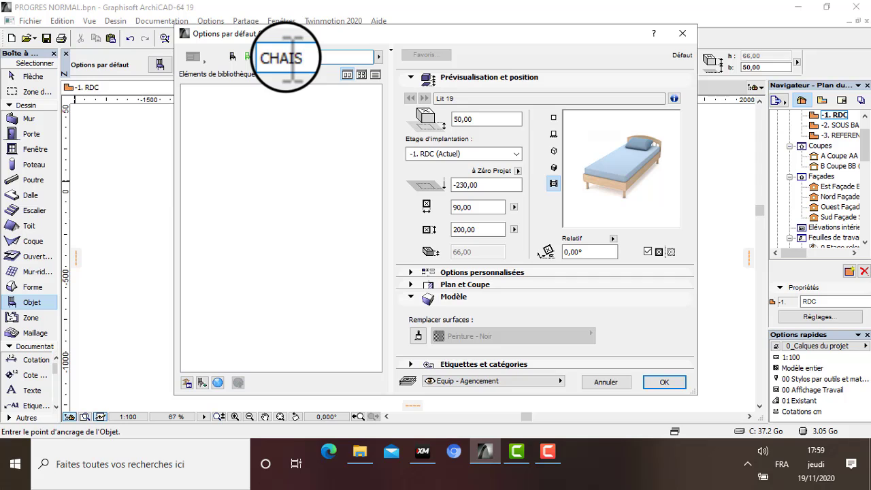
pyautogui.write('CHAISE')
pyautogui.click(264, 53)
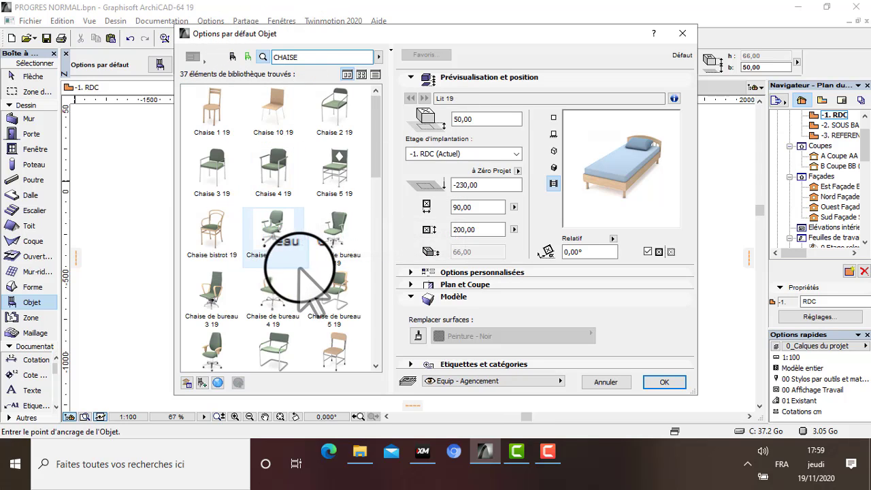
pyautogui.scroll(-10, 326, 279)
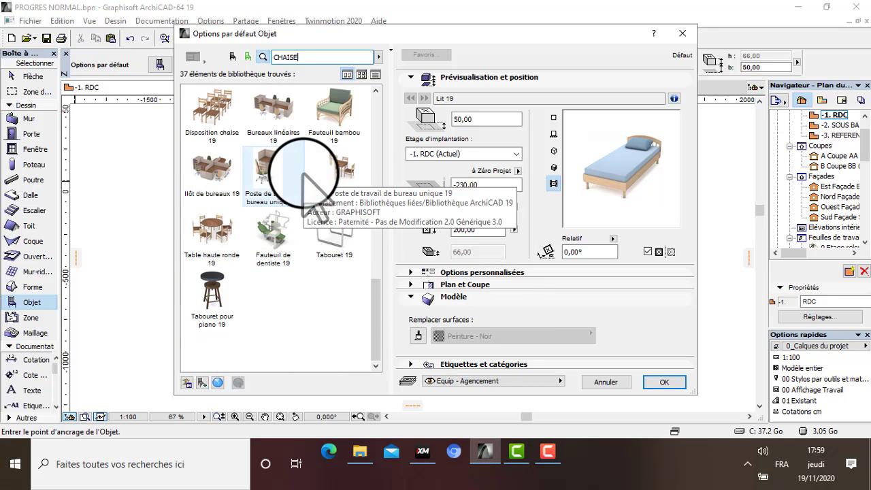
pyautogui.click(331, 172)
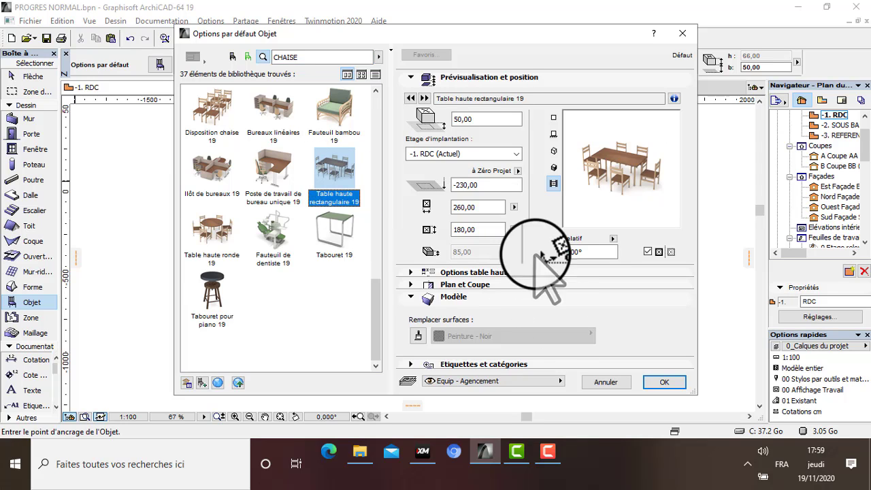
pyautogui.click(663, 382)
# Step: Place the rectangular dining table with chairs in the central hall, rotated 180°
pyautogui.scroll(5, 433, 256)
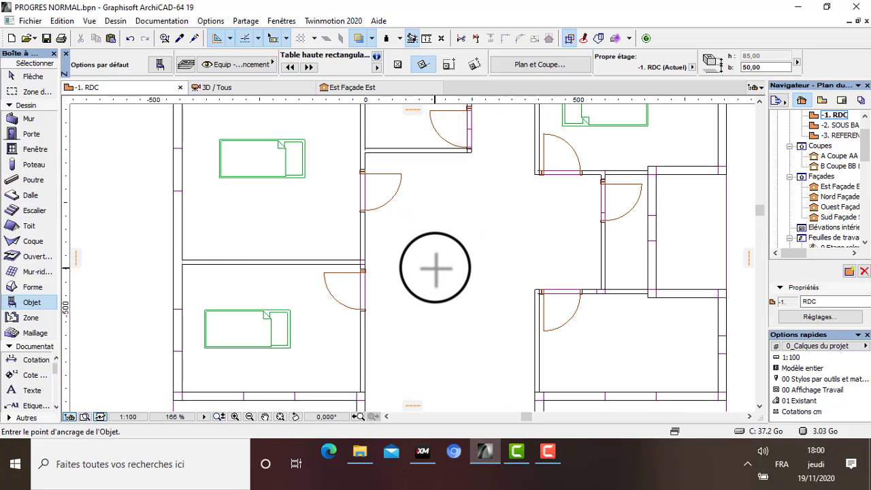
pyautogui.click(458, 267)
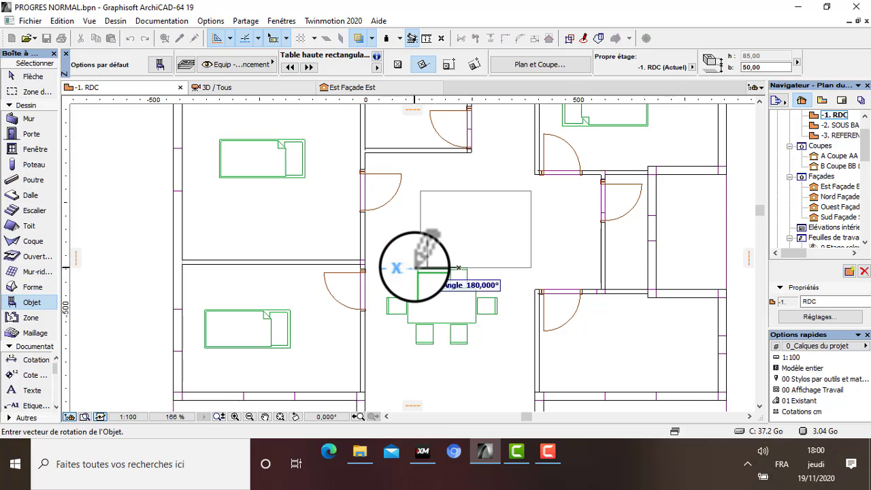
pyautogui.click(415, 267)
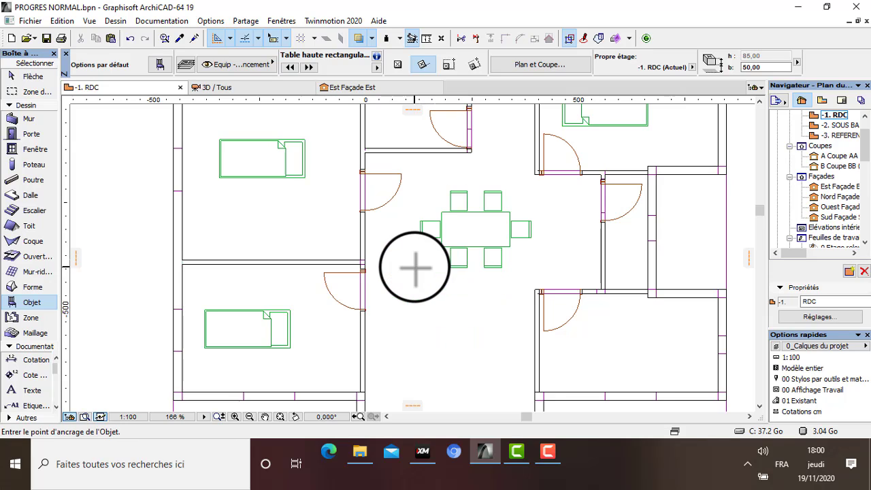
pyautogui.scroll(-4, 525, 224)
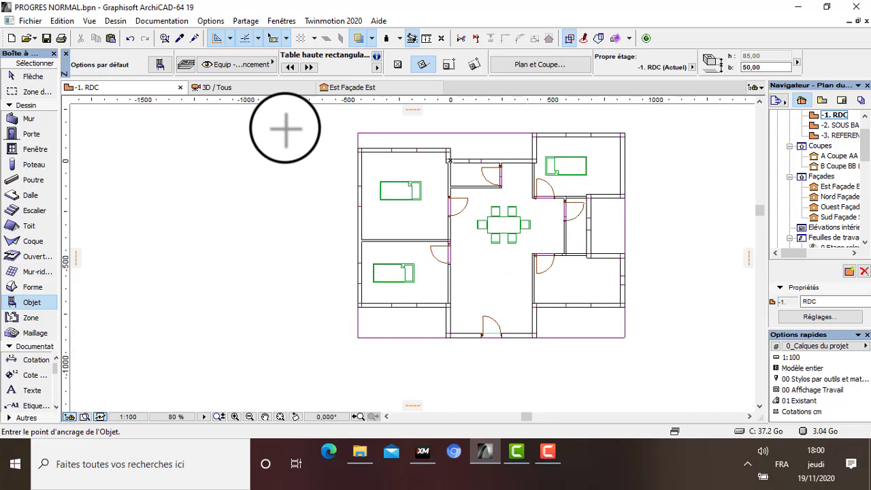
# Step: Inspect the dining table and chairs in the 3D view, orbiting around them in the tiled hall
pyautogui.click(236, 87)
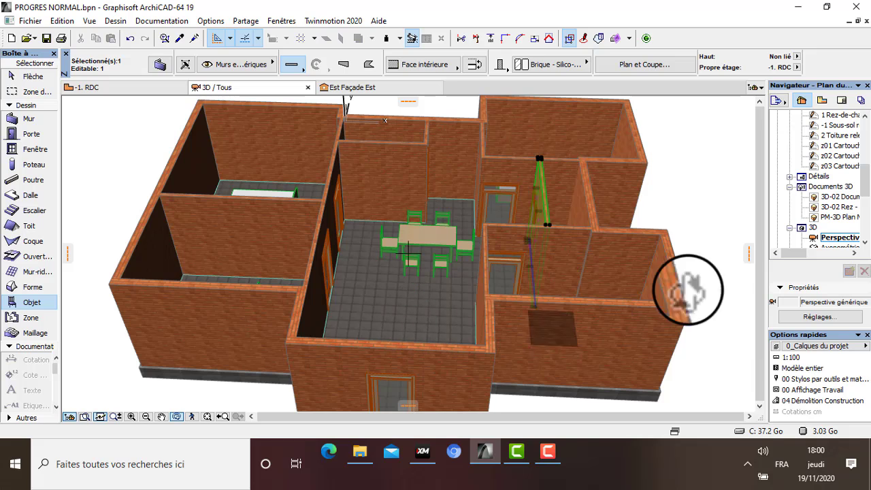
pyautogui.rightClick(727, 240)
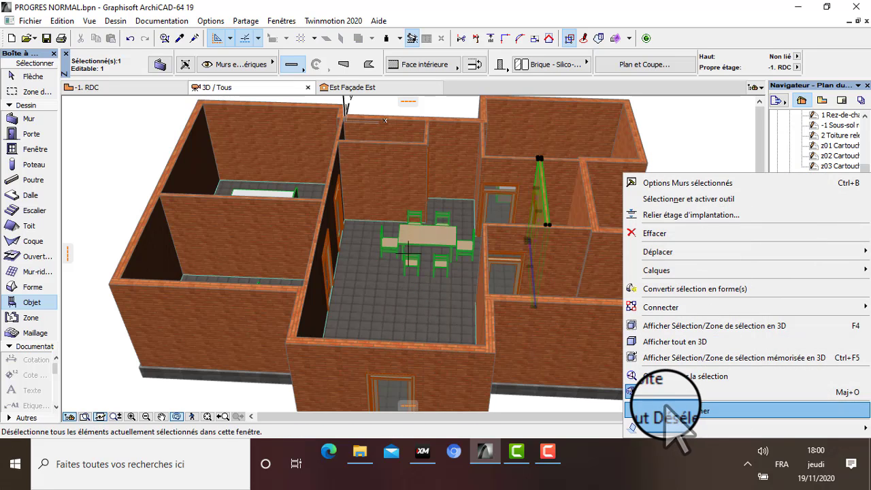
pyautogui.click(654, 392)
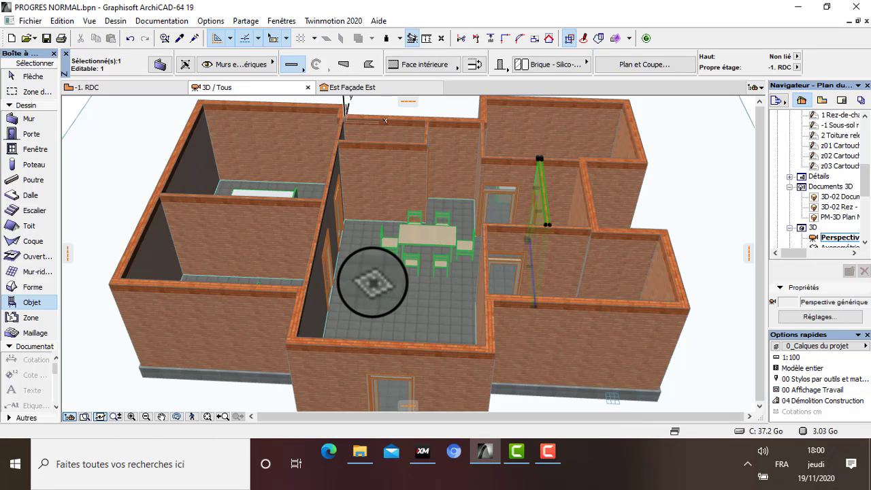
pyautogui.rightClick(729, 224)
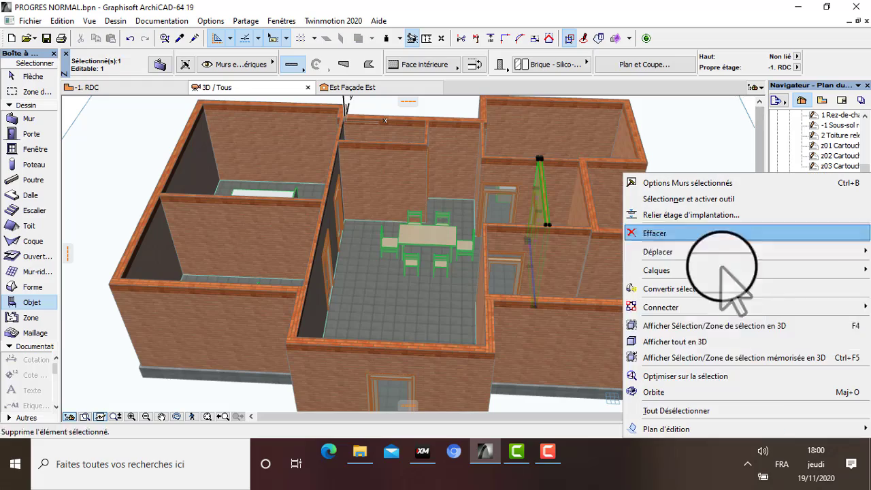
pyautogui.click(672, 392)
pyautogui.moveTo(459, 293); pyautogui.dragTo(454, 246)
pyautogui.scroll(6, 477, 281)
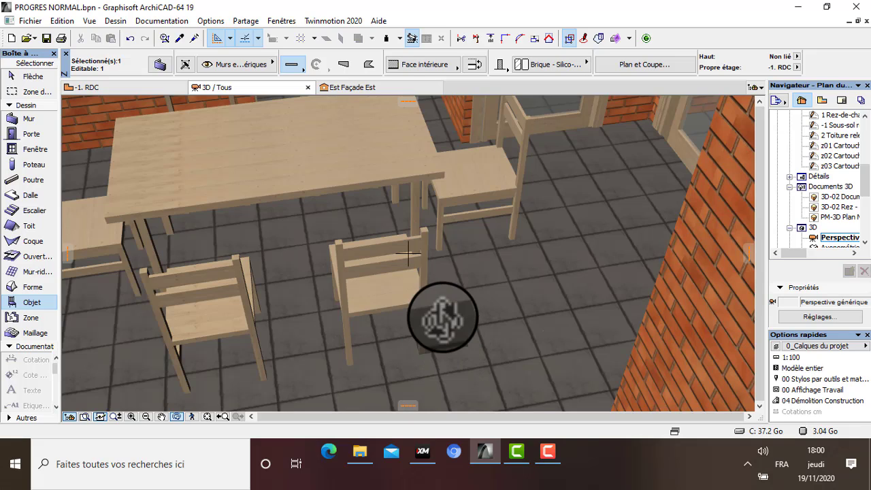
pyautogui.moveTo(420, 307); pyautogui.dragTo(449, 256)
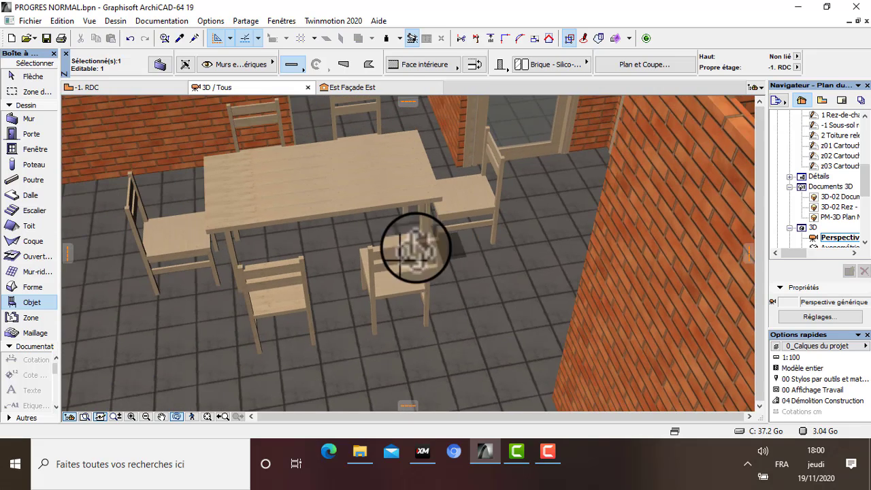
pyautogui.scroll(-8, 415, 246)
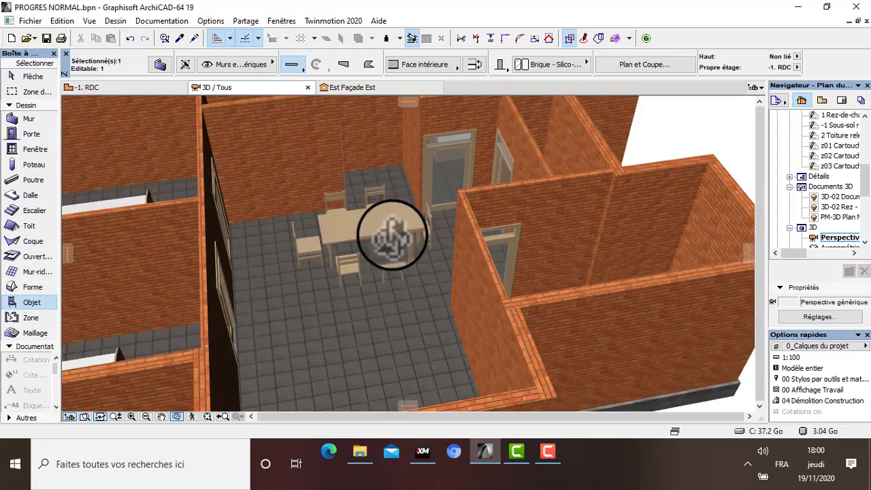
# Step: Examine the furnished house in 3D, from above the rooms and from outside at the entrance facade
pyautogui.moveTo(392, 233); pyautogui.dragTo(406, 252)
pyautogui.moveTo(309, 285); pyautogui.dragTo(463, 311)
pyautogui.scroll(-5, 463, 311)
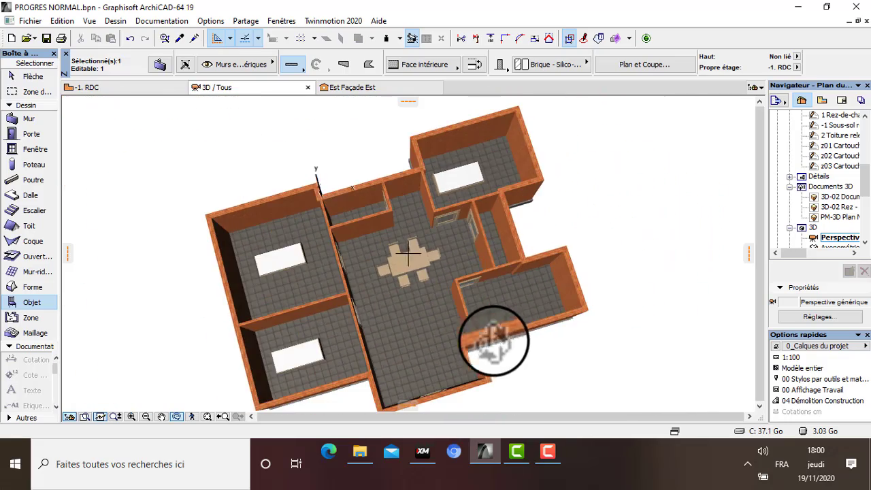
pyautogui.scroll(6, 415, 254)
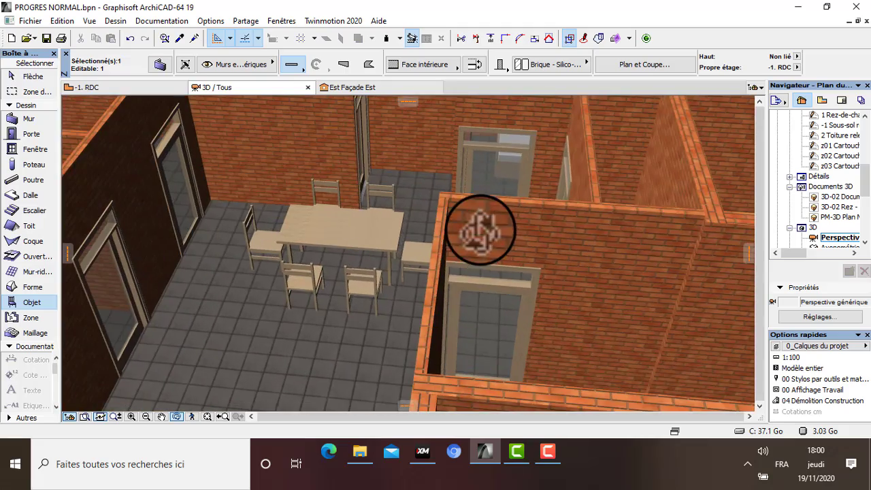
pyautogui.moveTo(493, 291); pyautogui.dragTo(496, 428)
pyautogui.moveTo(555, 262); pyautogui.dragTo(478, 216)
pyautogui.scroll(-6, 478, 217)
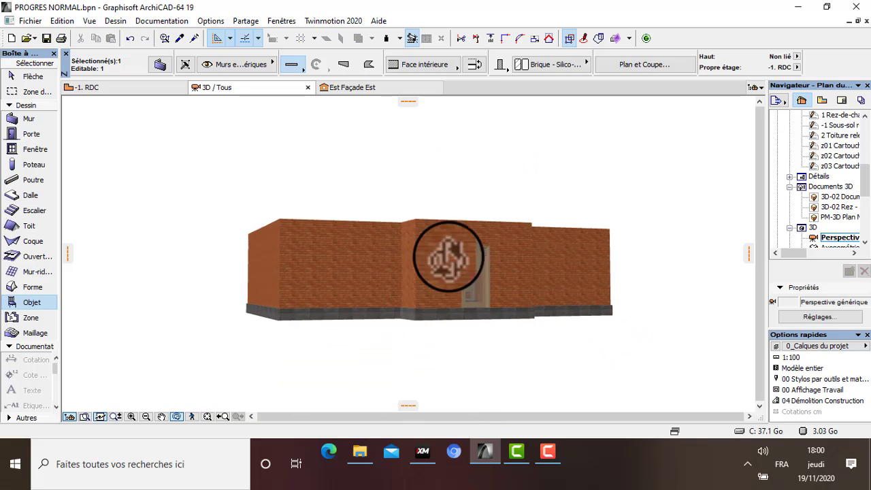
pyautogui.moveTo(398, 359); pyautogui.dragTo(431, 325)
pyautogui.scroll(-5, 431, 326)
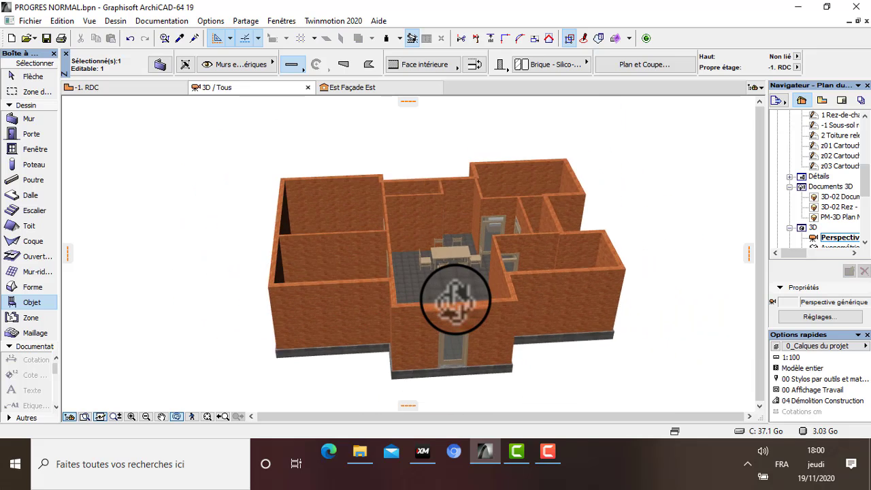
pyautogui.scroll(-1, 435, 317)
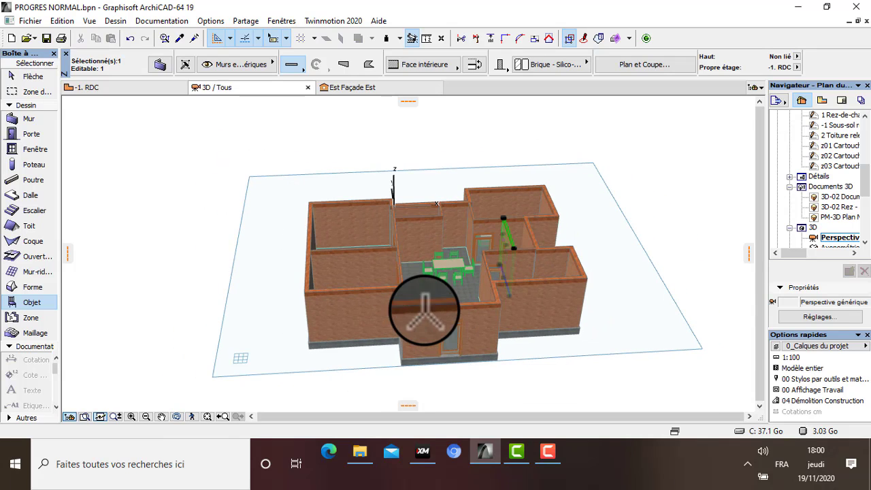
pyautogui.rightClick(191, 285)
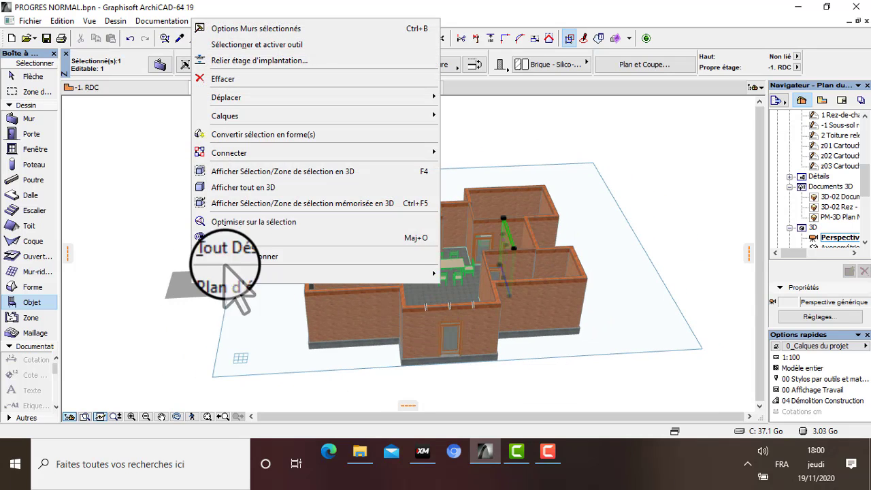
pyautogui.click(231, 237)
pyautogui.moveTo(301, 321); pyautogui.dragTo(415, 378)
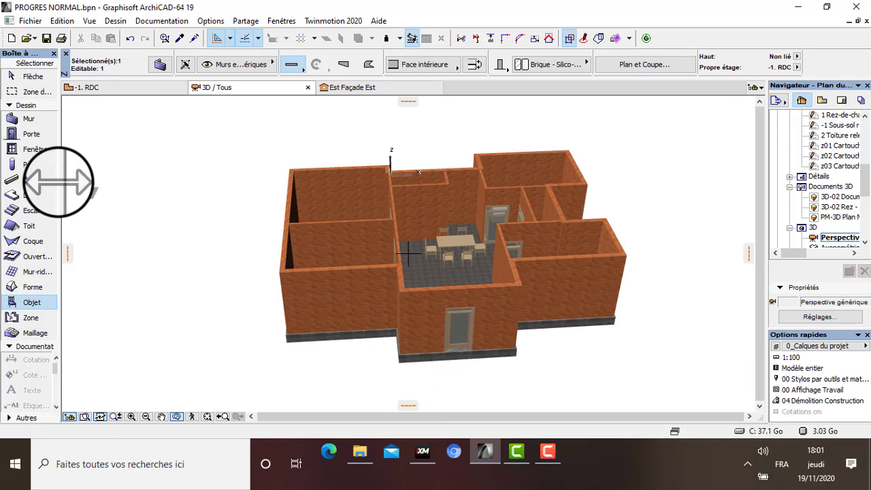
# Step: Accept Fenêtre double 19, 60 wide by 100 high with a 100 sill, as the default window and open the RDC plan
pyautogui.click(31, 135)
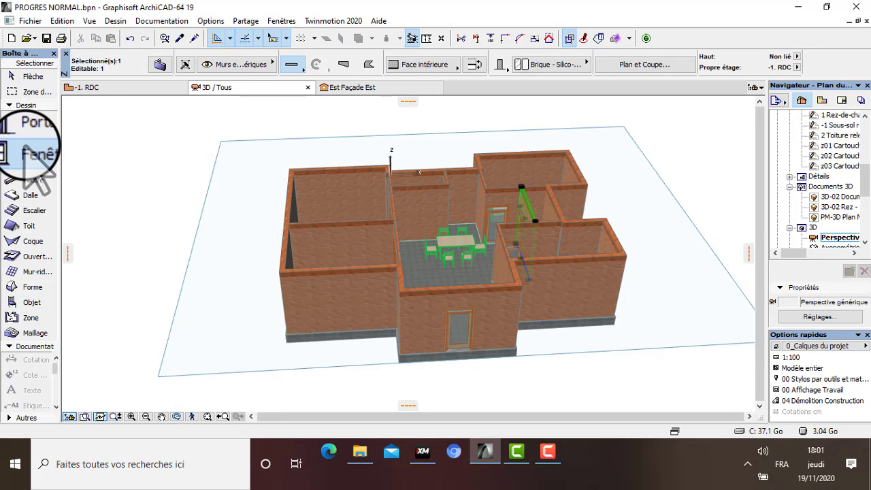
pyautogui.doubleClick(31, 149)
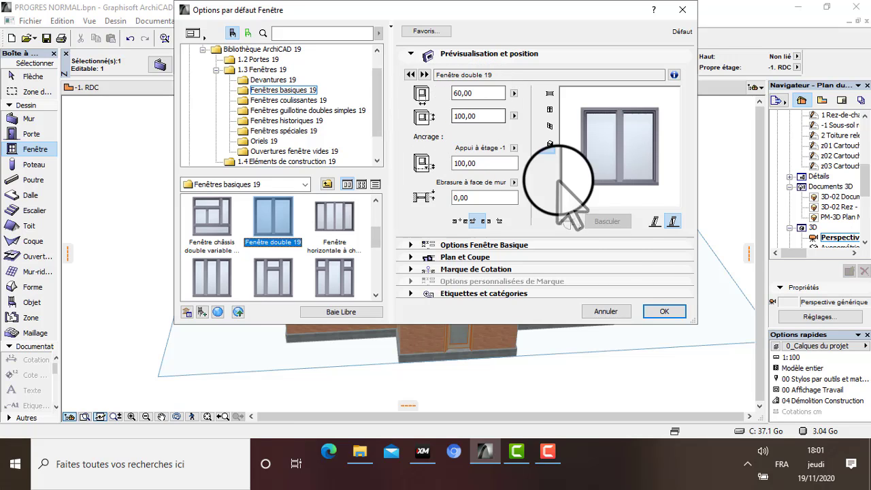
pyautogui.click(672, 314)
pyautogui.click(142, 87)
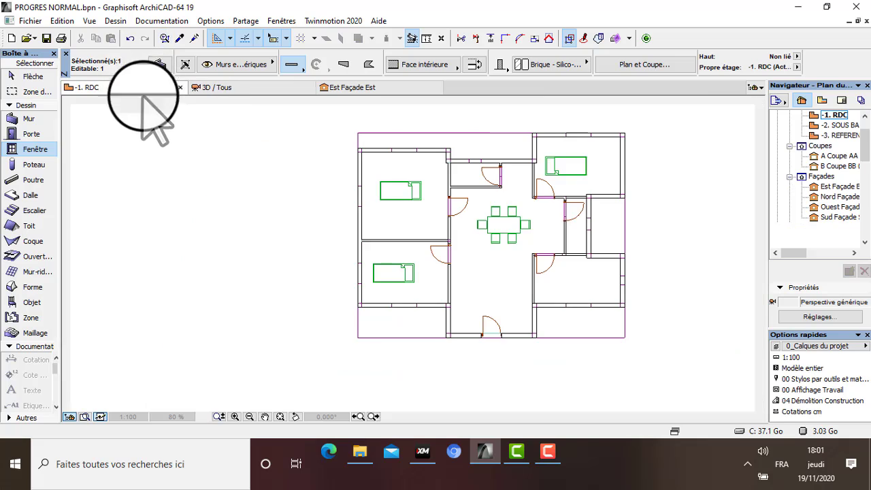
# Step: Place one double window in the south wall of the southwest bedroom and one in the south wall of the southeast room
pyautogui.scroll(2, 405, 306)
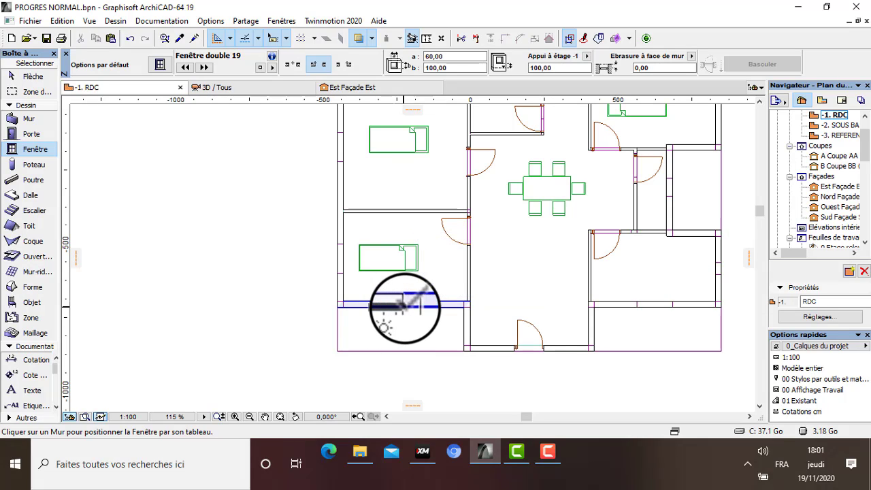
pyautogui.click(400, 306)
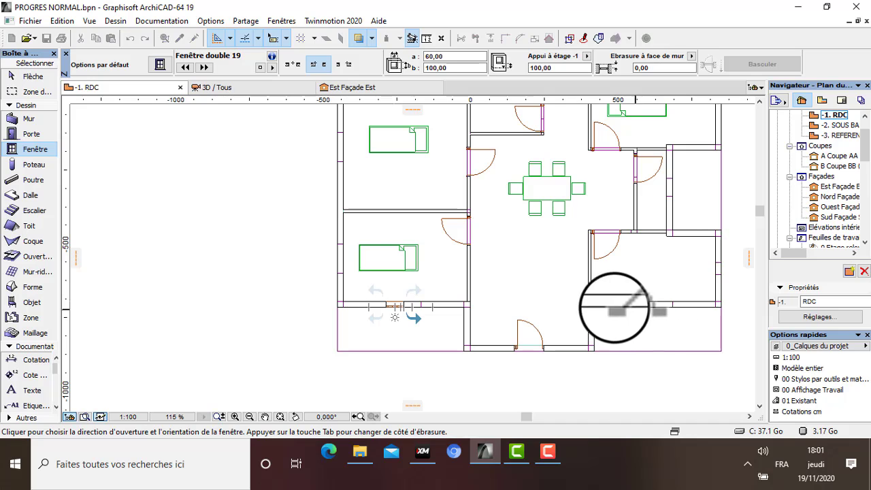
pyautogui.click(397, 330)
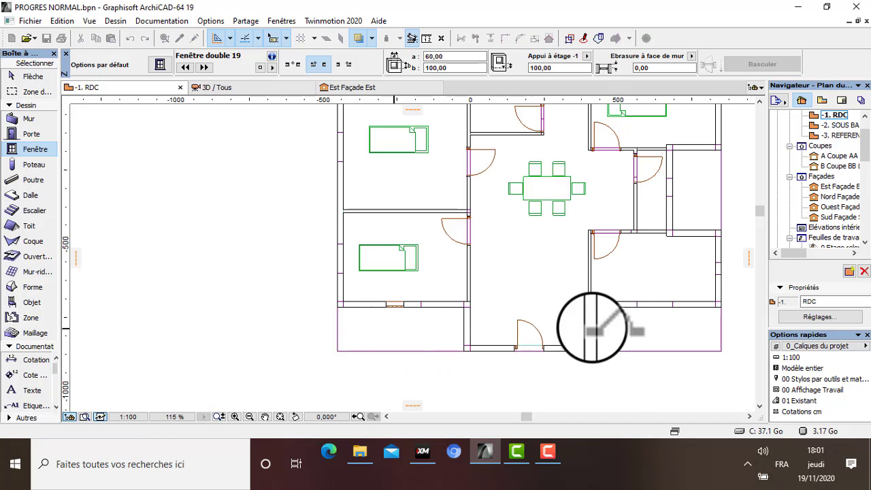
pyautogui.click(662, 303)
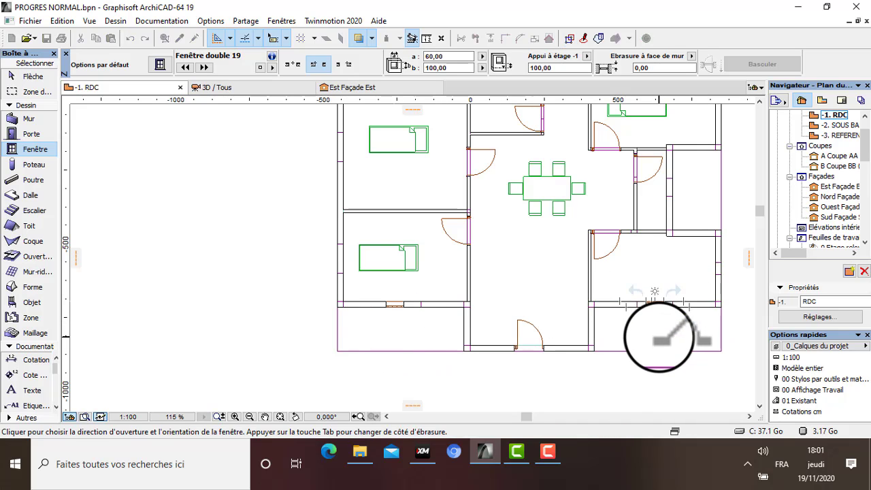
pyautogui.click(660, 341)
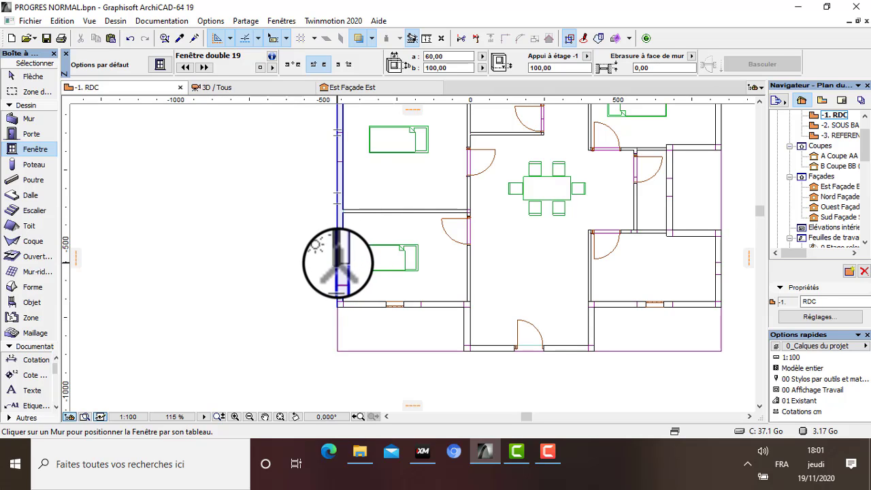
# Step: Place a double window in the west wall of each of the two west bedrooms, facing outward
pyautogui.click(338, 264)
pyautogui.click(294, 265)
pyautogui.click(338, 157)
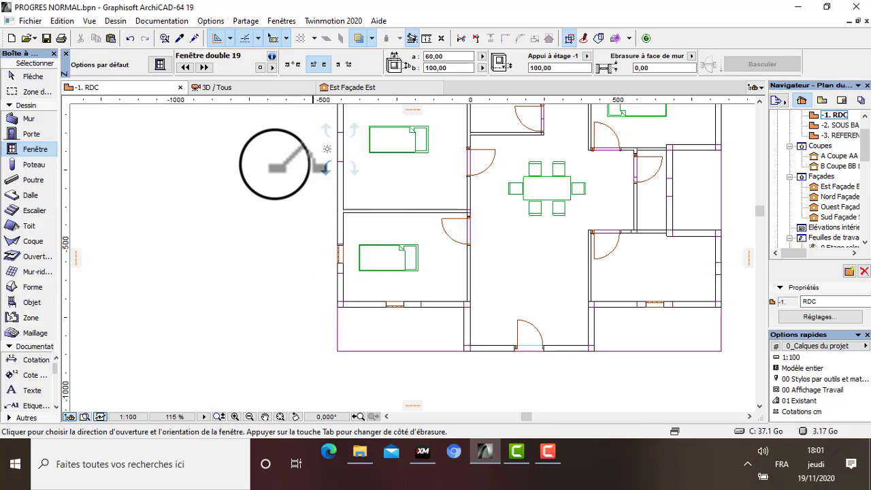
pyautogui.click(281, 159)
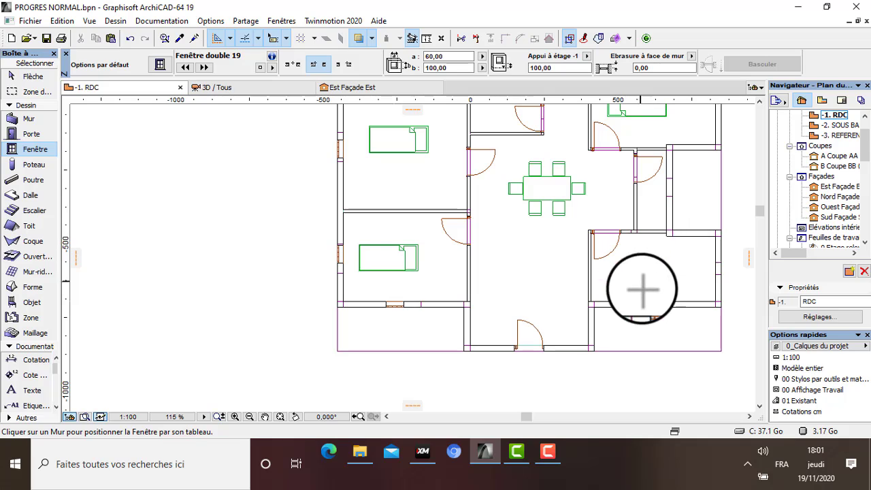
# Step: Place double windows in the east walls of the southeast and small east rooms and the north walls of the northwest, small north and northeast rooms
pyautogui.click(719, 266)
pyautogui.click(745, 262)
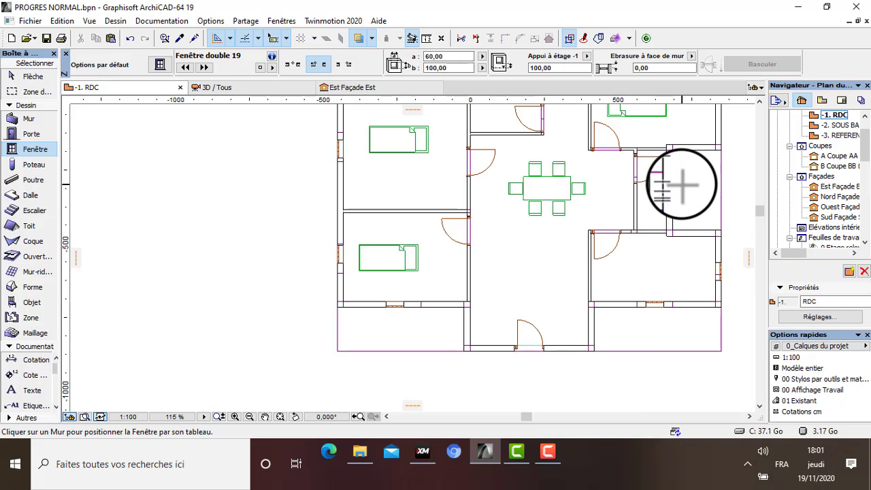
pyautogui.scroll(-3, 694, 205)
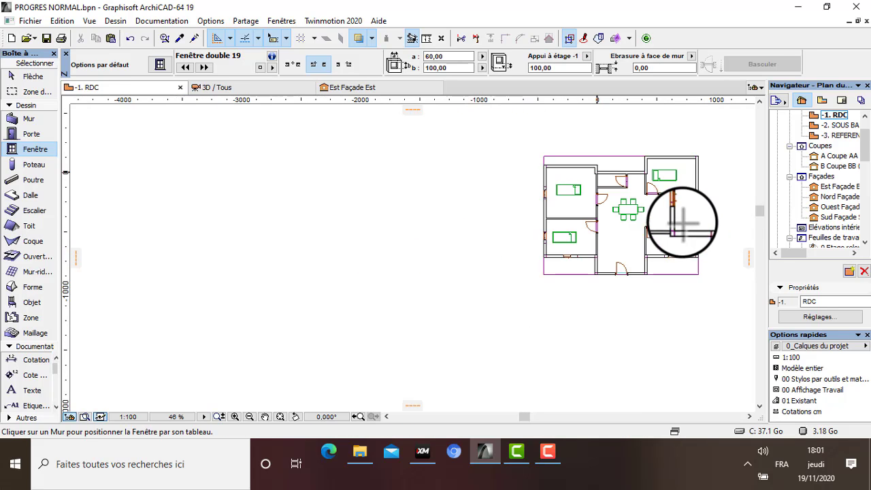
pyautogui.scroll(2, 680, 150)
pyautogui.scroll(2, 662, 153)
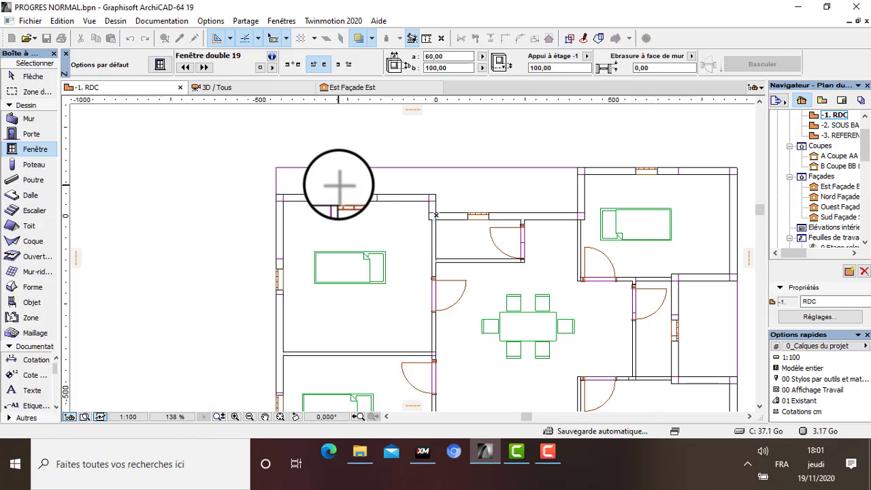
pyautogui.scroll(-3, 338, 204)
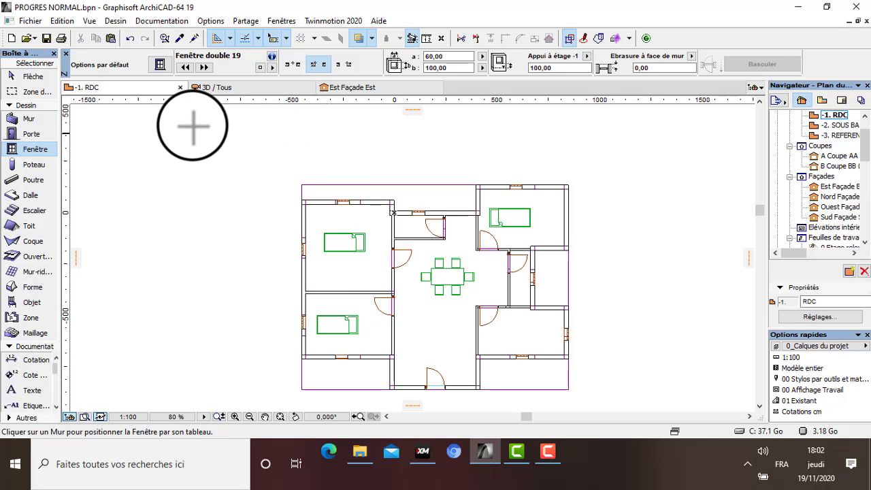
# Step: Open the 3D view and orbit the house to check the new windows and the furnished central hall
pyautogui.click(217, 87)
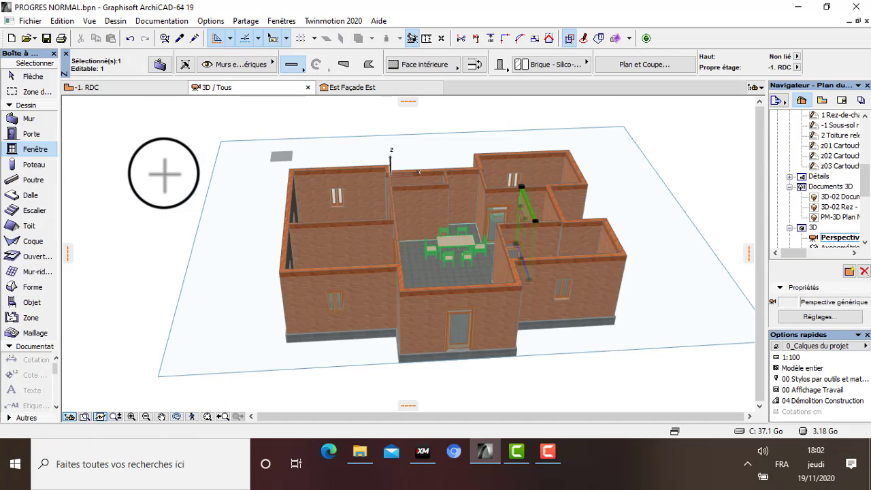
pyautogui.rightClick(125, 174)
pyautogui.click(162, 394)
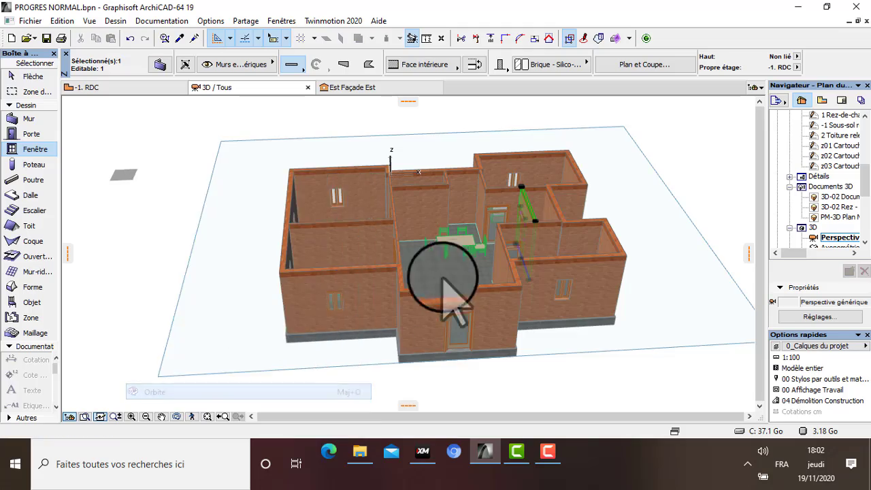
pyautogui.scroll(2, 511, 252)
pyautogui.scroll(5, 521, 243)
pyautogui.scroll(4, 370, 388)
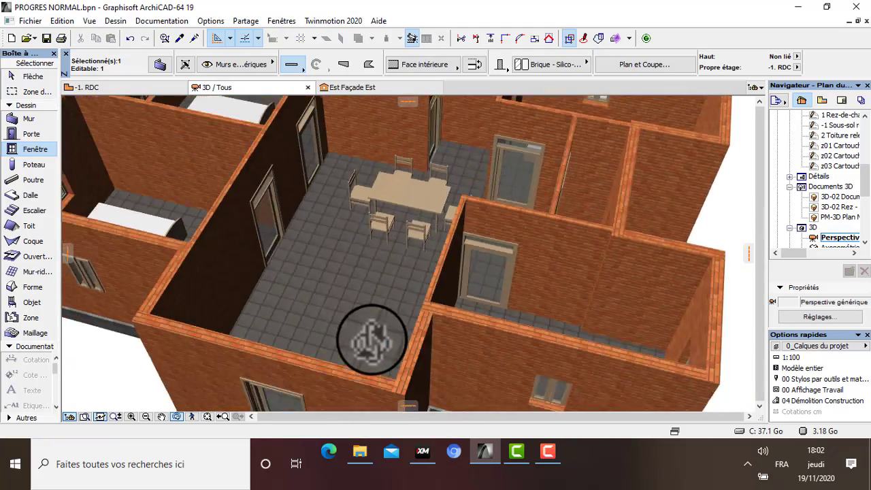
pyautogui.moveTo(357, 383); pyautogui.dragTo(594, 268)
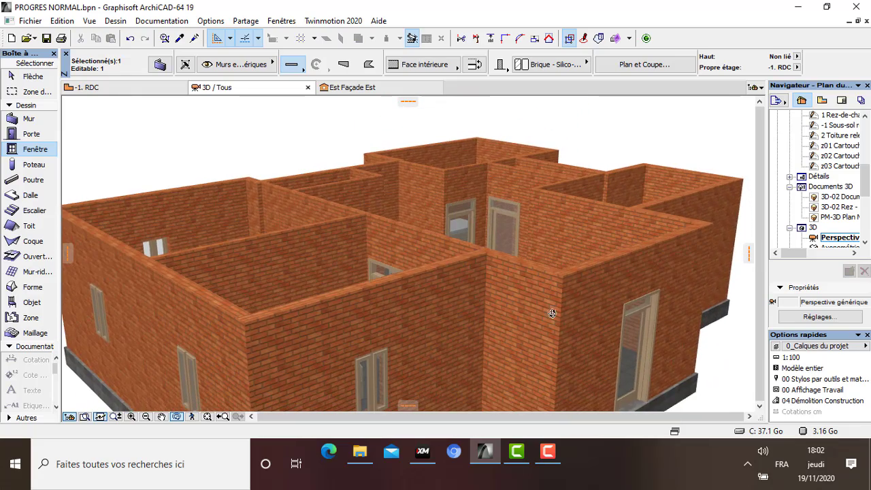
pyautogui.moveTo(552, 313); pyautogui.dragTo(504, 346)
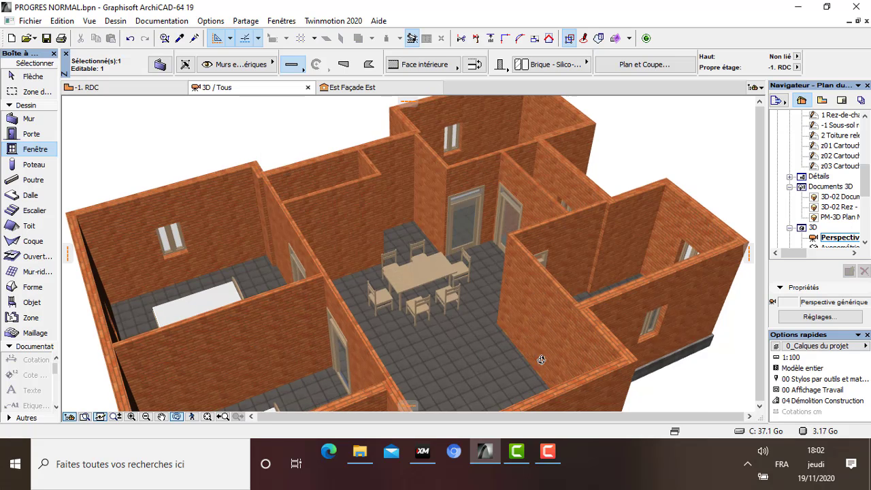
pyautogui.moveTo(541, 359); pyautogui.dragTo(451, 175)
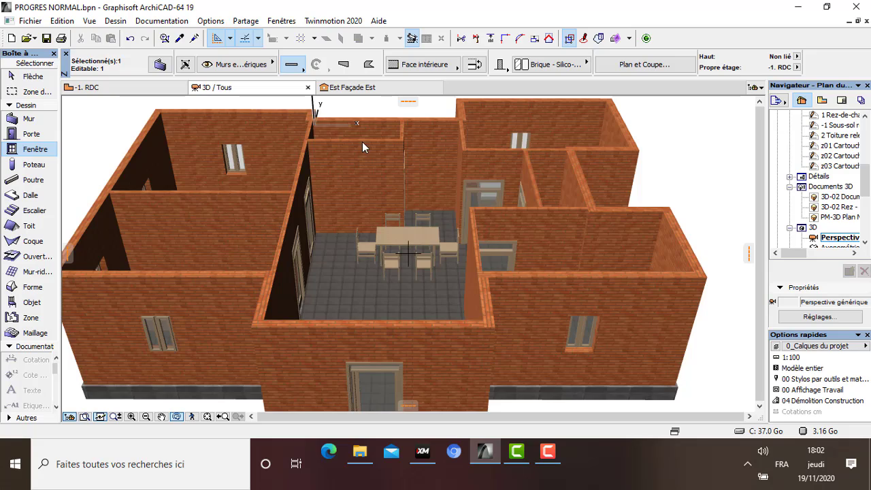
# Step: Examine the entrance facade and the room layout with its windows and doors from several raised 3D angles
pyautogui.scroll(-5, 451, 264)
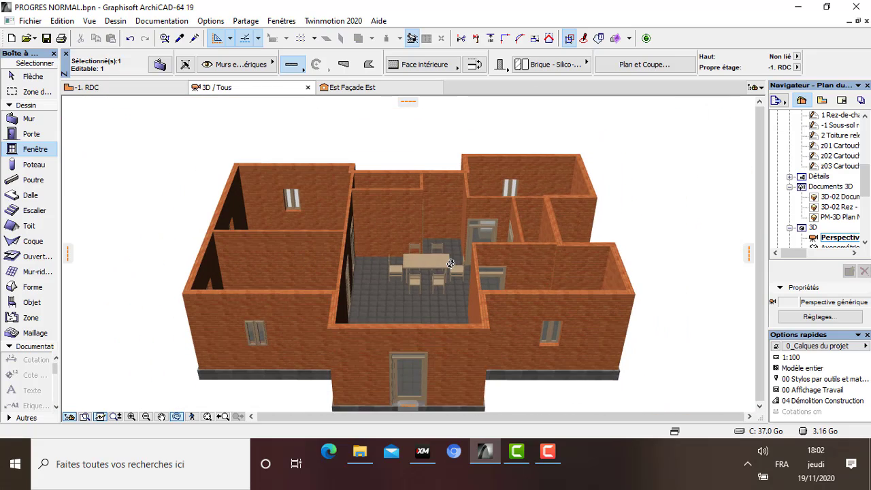
pyautogui.moveTo(445, 273); pyautogui.dragTo(472, 341)
pyautogui.moveTo(530, 311); pyautogui.dragTo(567, 269)
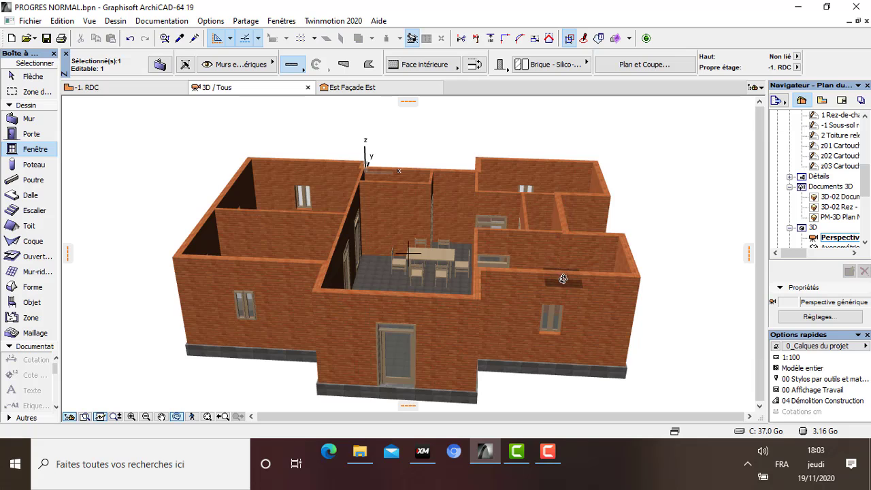
pyautogui.moveTo(413, 301)
pyautogui.mouseDown()
pyautogui.moveTo(412, 327)
pyautogui.moveTo(410, 295)
pyautogui.mouseUp()
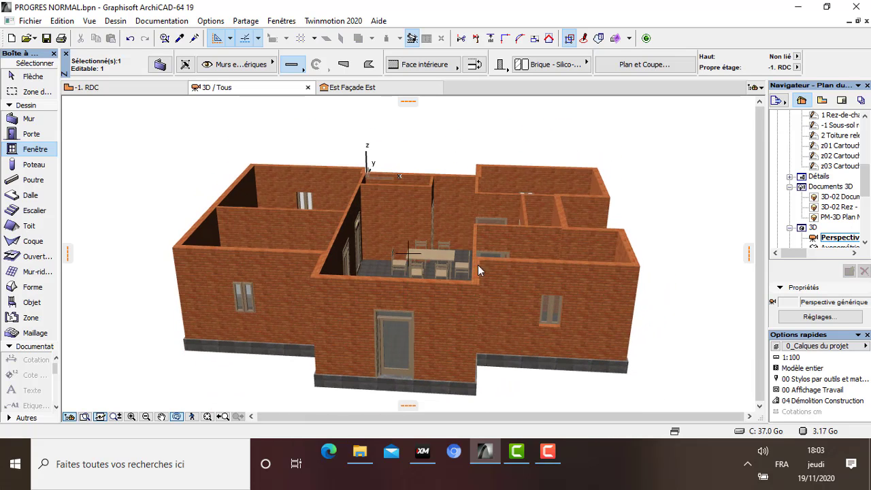
pyautogui.scroll(5, 527, 230)
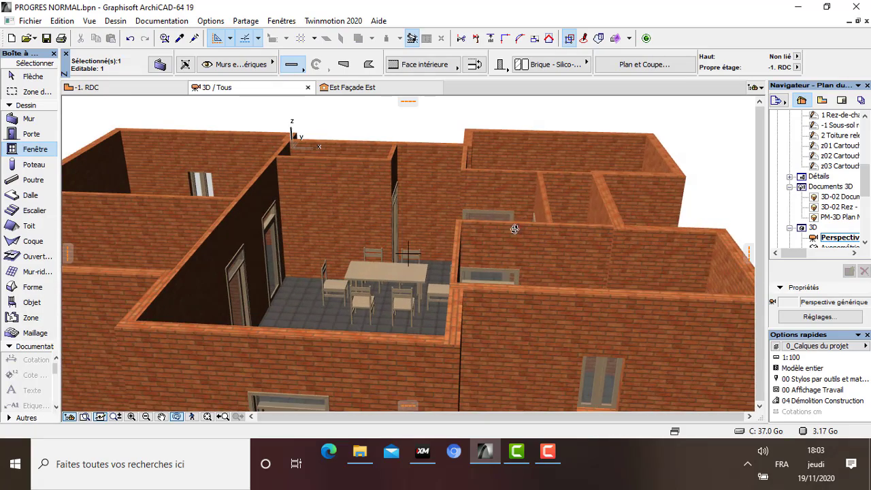
pyautogui.moveTo(472, 204); pyautogui.dragTo(373, 242)
pyautogui.scroll(-3, 373, 242)
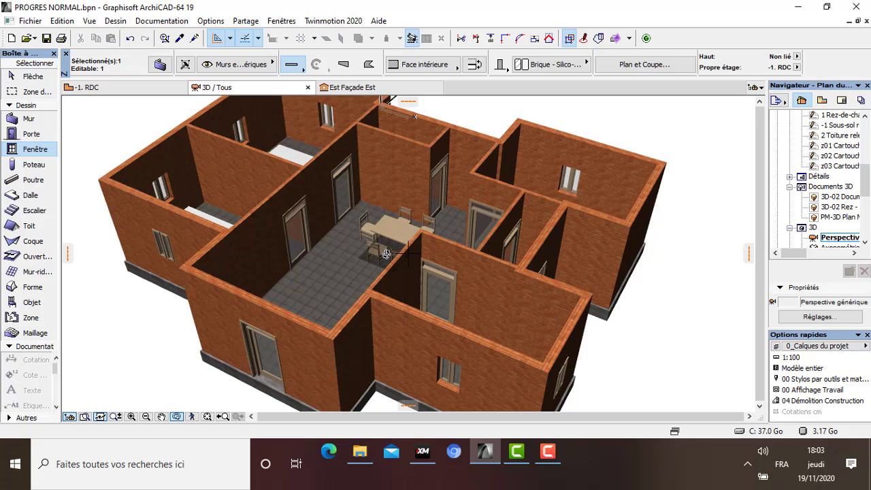
pyautogui.scroll(-2, 386, 253)
pyautogui.moveTo(331, 298); pyautogui.dragTo(361, 297)
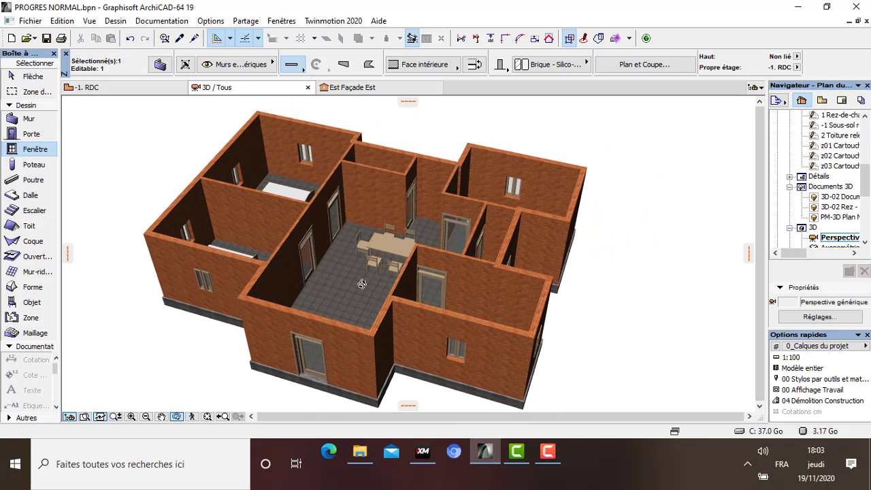
pyautogui.scroll(2, 362, 284)
pyautogui.moveTo(286, 317)
pyautogui.mouseDown()
pyautogui.moveTo(346, 285)
pyautogui.moveTo(334, 307)
pyautogui.moveTo(283, 321)
pyautogui.moveTo(287, 332)
pyautogui.mouseUp()
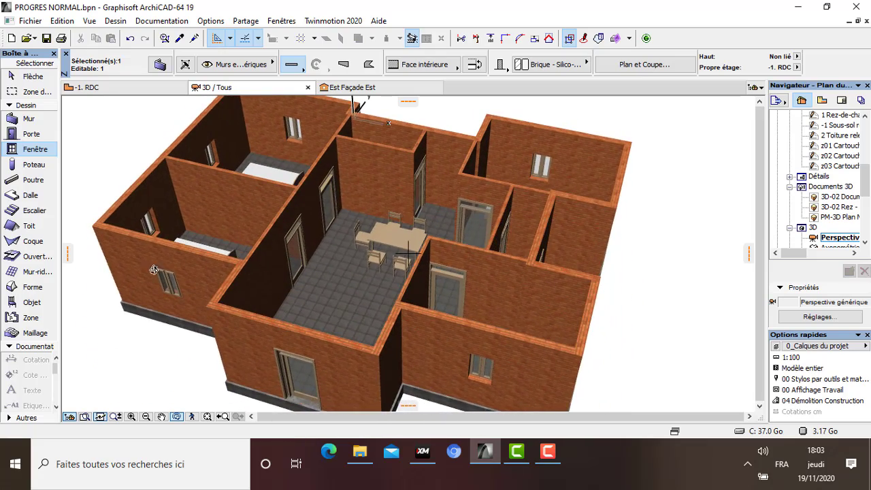
# Step: Review the exterior brick walls and windows at eye level and the furnished interior from above in 3D
pyautogui.scroll(2, 124, 233)
pyautogui.moveTo(223, 304); pyautogui.dragTo(612, 349)
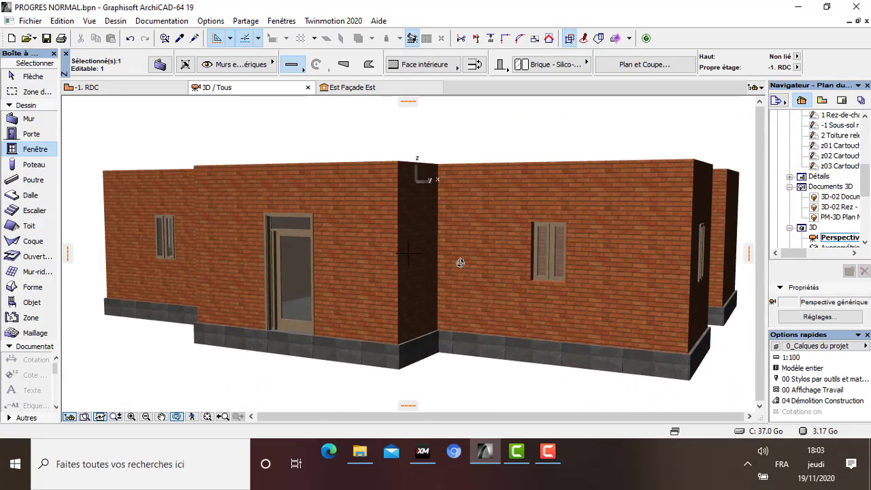
pyautogui.moveTo(460, 263); pyautogui.dragTo(428, 272)
pyautogui.moveTo(458, 283); pyautogui.dragTo(530, 326)
pyautogui.moveTo(441, 302); pyautogui.dragTo(581, 286)
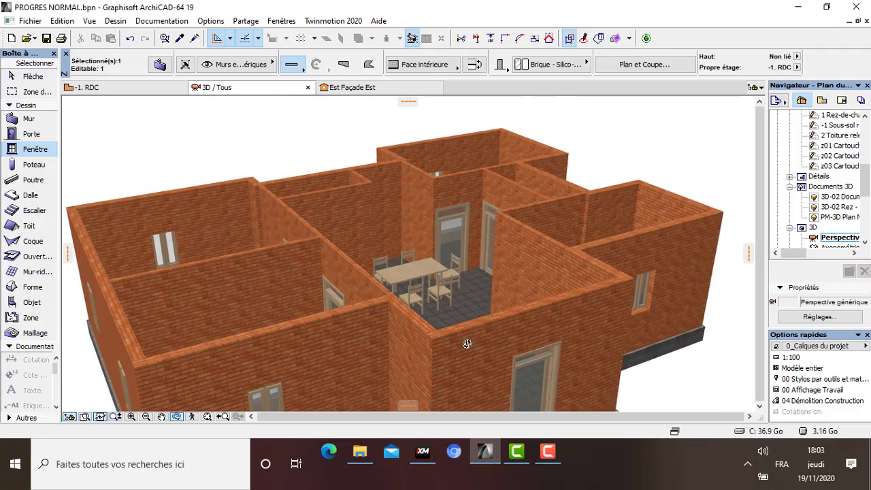
pyautogui.scroll(2, 467, 343)
pyautogui.scroll(-2, 373, 330)
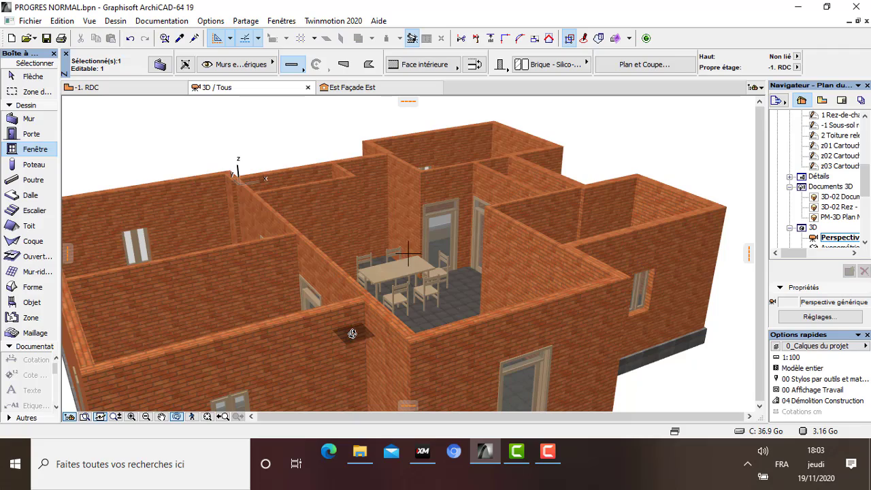
pyautogui.moveTo(352, 333); pyautogui.dragTo(506, 340)
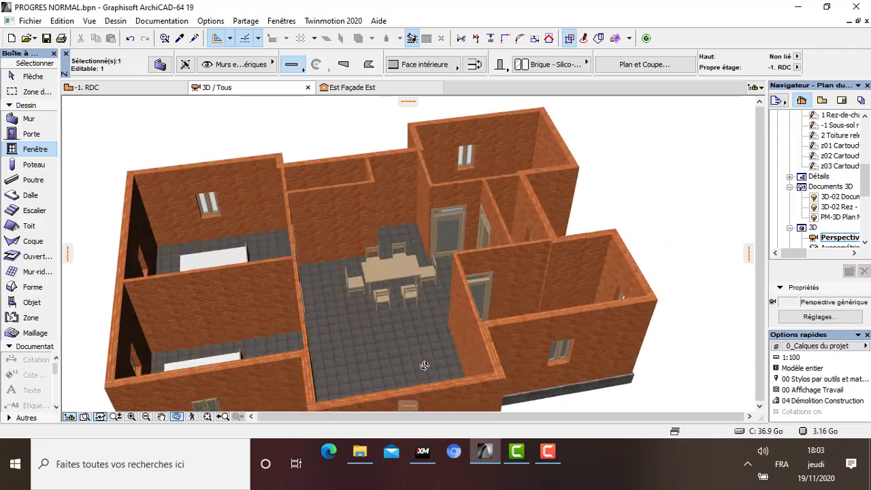
pyautogui.moveTo(424, 366); pyautogui.dragTo(355, 316)
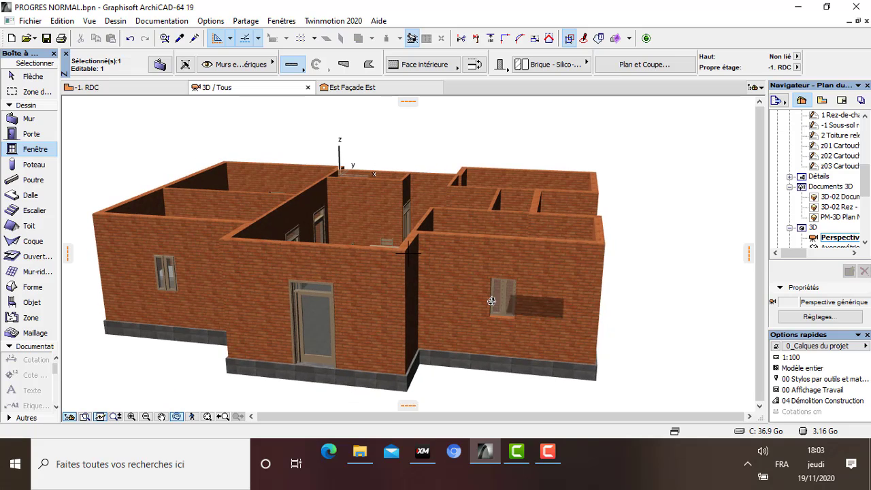
pyautogui.moveTo(411, 251); pyautogui.dragTo(451, 326)
pyautogui.scroll(4, 467, 252)
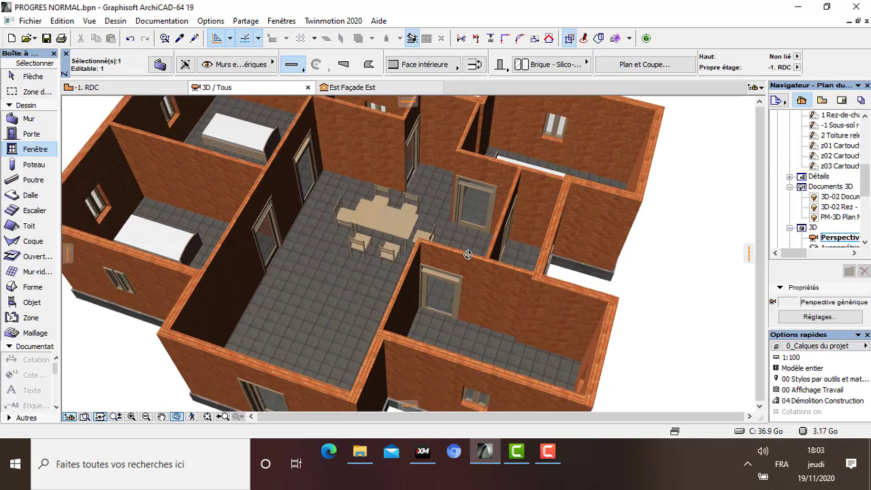